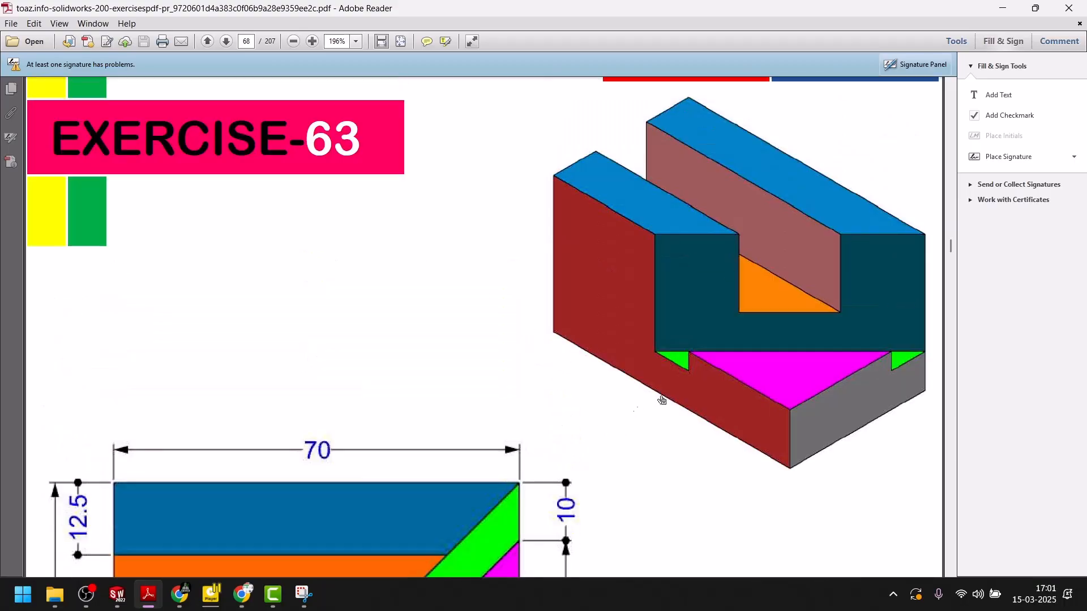
View the Exercise-63 top view in the drawing PDF, switch to SOLIDWORKS and create a new part document
{"action": "scroll", "coordinate": [660, 377], "scroll_direction": "down", "scroll_amount": 2}
{"action": "scroll", "coordinate": [454, 453], "scroll_direction": "down", "scroll_amount": 4}
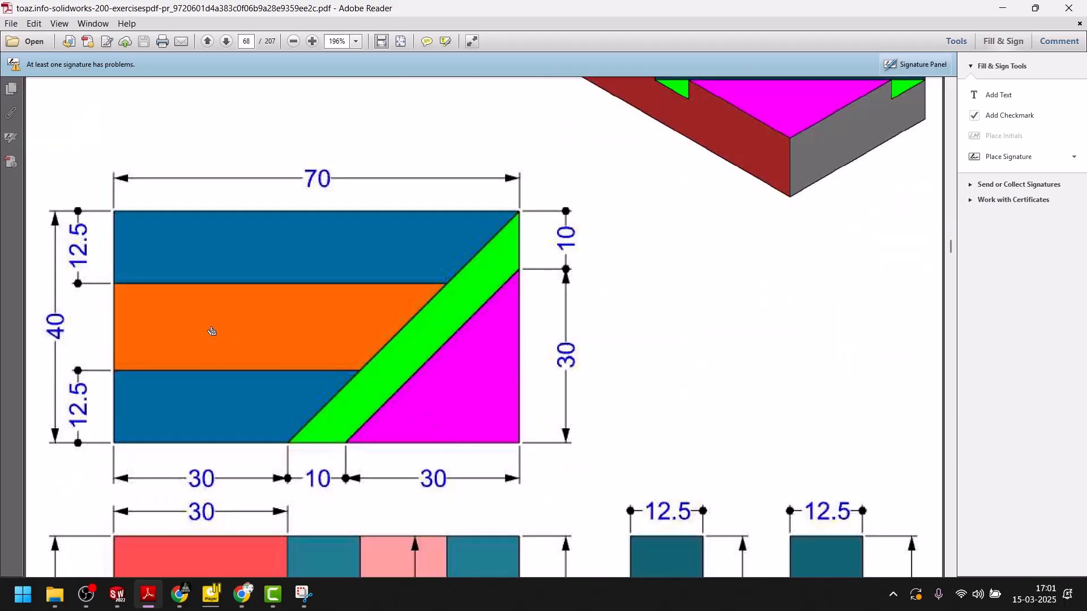
{"action": "left_click", "coordinate": [117, 607]}
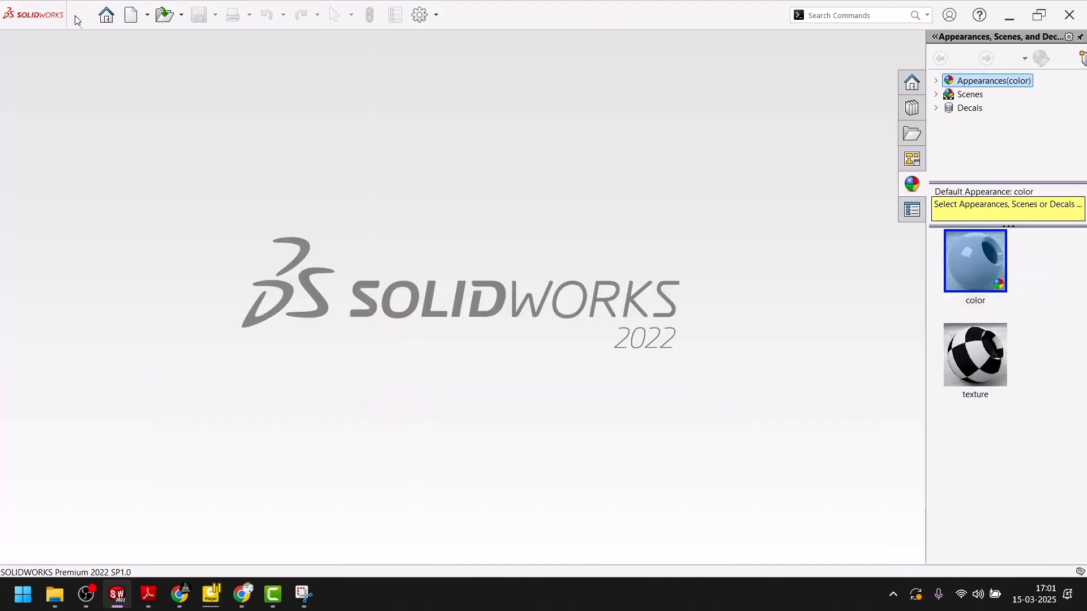
{"action": "left_click", "coordinate": [83, 17]}
{"action": "left_click", "coordinate": [454, 169]}
{"action": "left_click", "coordinate": [88, 19]}
{"action": "left_click", "coordinate": [58, 120]}
{"action": "left_click", "coordinate": [110, 22]}
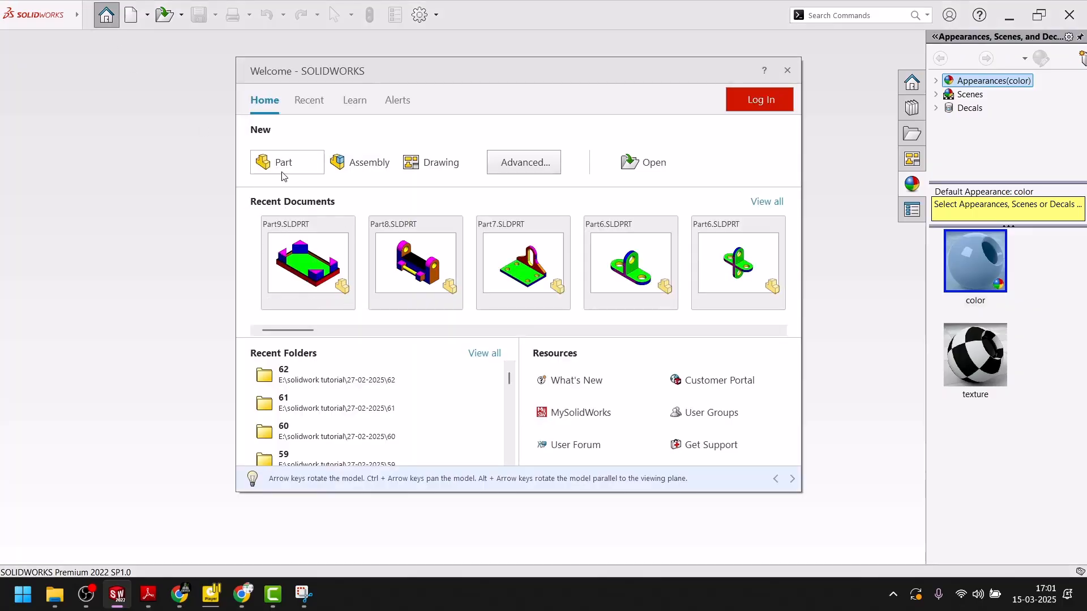
{"action": "left_click", "coordinate": [283, 170]}
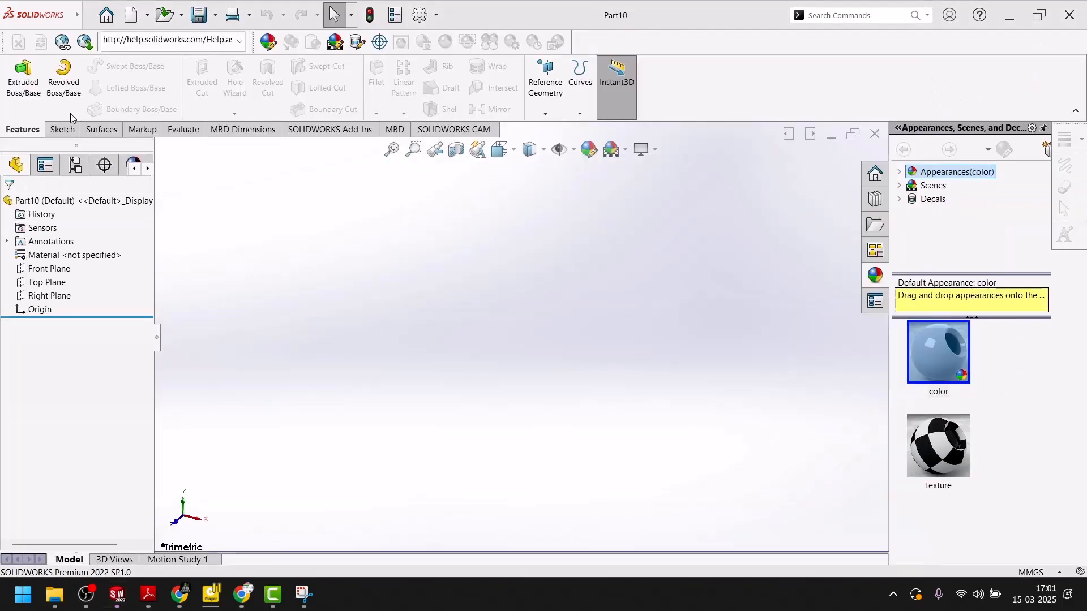
Start a sketch on the Top Plane and draw a center rectangle about 163 by 62 mm centered on the origin
{"action": "left_click", "coordinate": [62, 129]}
{"action": "left_click", "coordinate": [18, 74]}
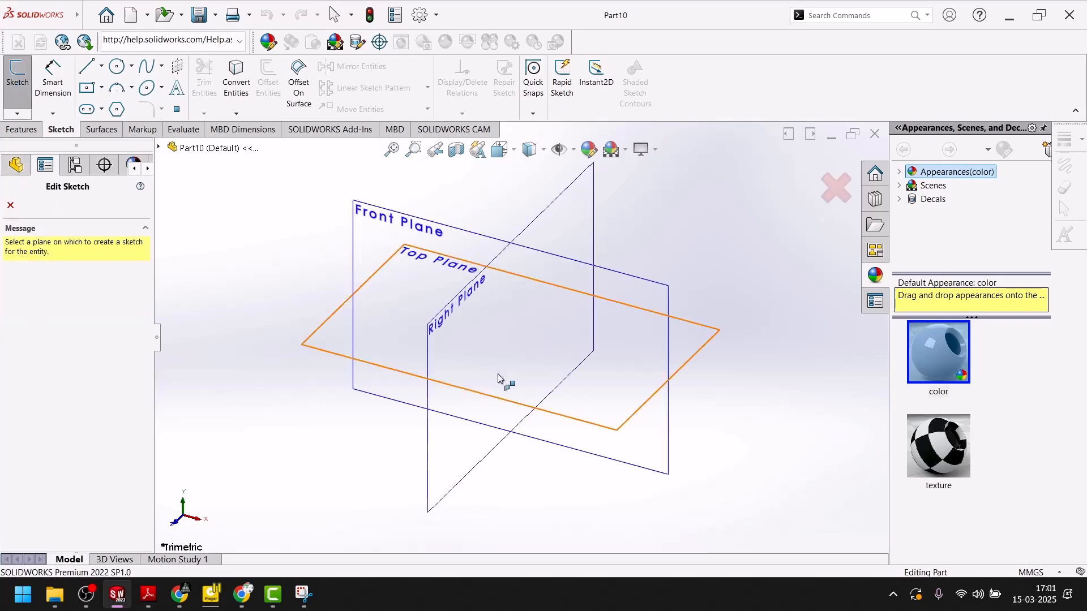
{"action": "left_click", "coordinate": [679, 368]}
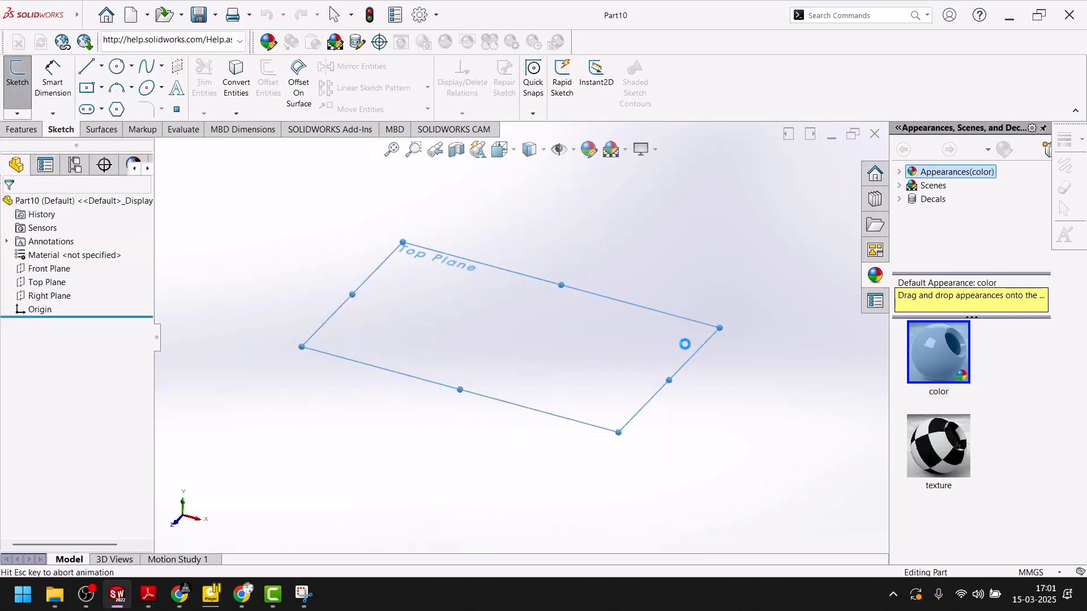
{"action": "left_click", "coordinate": [85, 88]}
{"action": "left_click", "coordinate": [520, 336]}
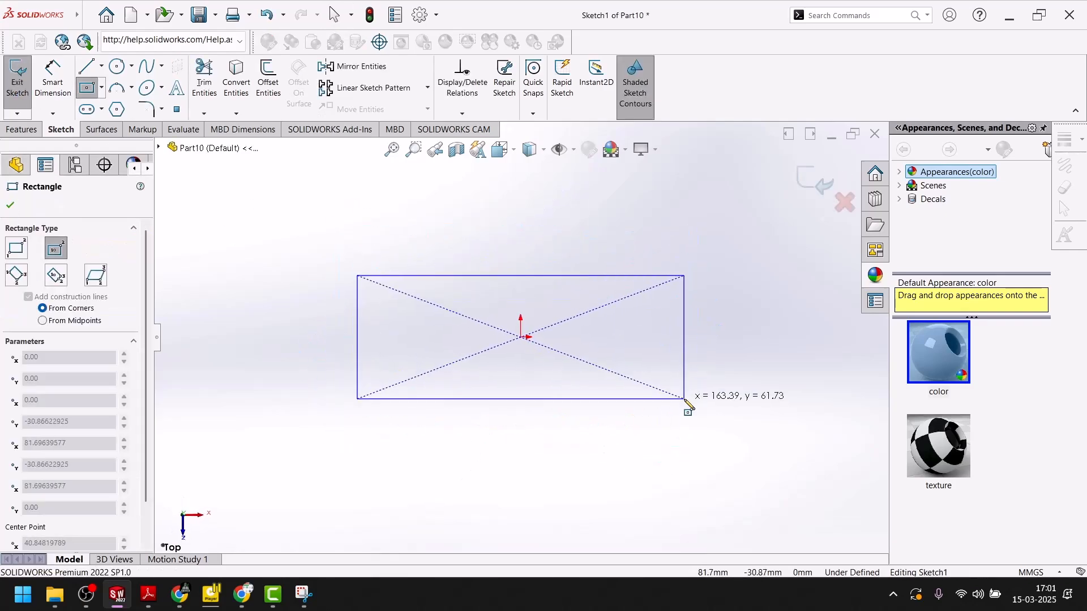
{"action": "left_click", "coordinate": [684, 399]}
{"action": "left_click", "coordinate": [11, 204]}
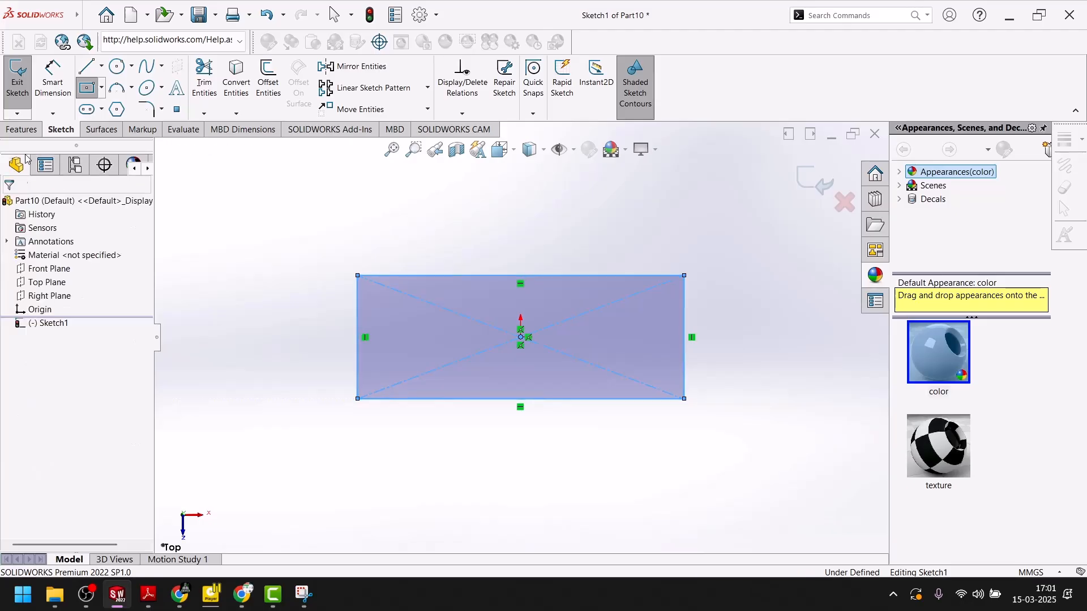
Dimension the rectangle to 40 mm high and 70 mm wide
{"action": "left_click", "coordinate": [48, 102]}
{"action": "left_click", "coordinate": [308, 334]}
{"action": "left_click", "coordinate": [299, 334]}
{"action": "type", "text": "40"}
{"action": "key", "text": "Return"}
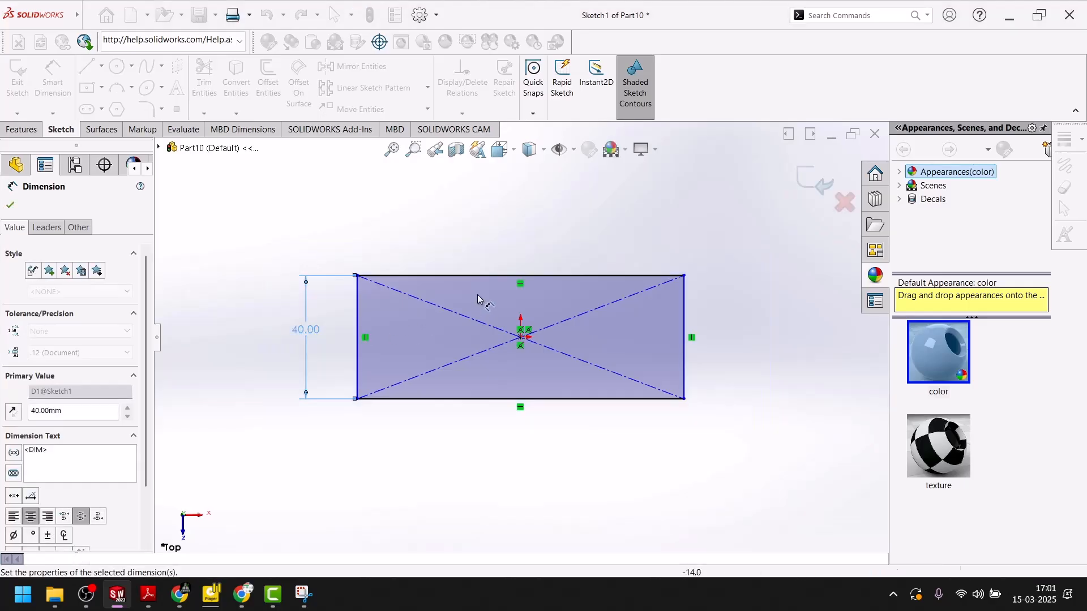
{"action": "left_click", "coordinate": [485, 277]}
{"action": "left_click", "coordinate": [482, 234]}
{"action": "type", "text": "70"}
{"action": "key", "text": "Return"}
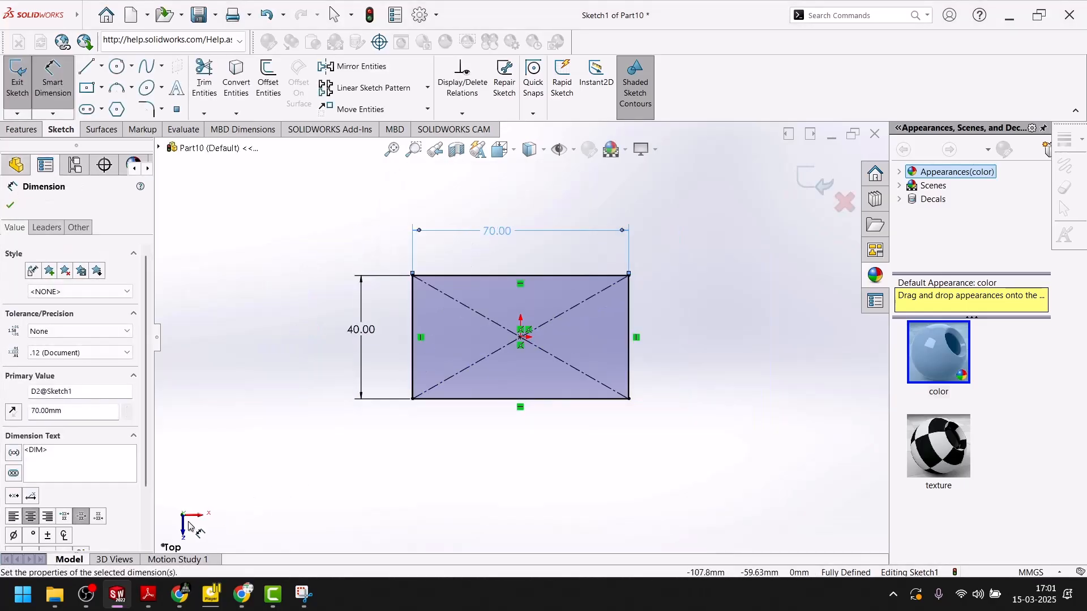
Close the rectangle sketch and extrude it as a blind boss 10 mm deep
{"action": "left_click", "coordinate": [92, 601]}
{"action": "left_click", "coordinate": [111, 601]}
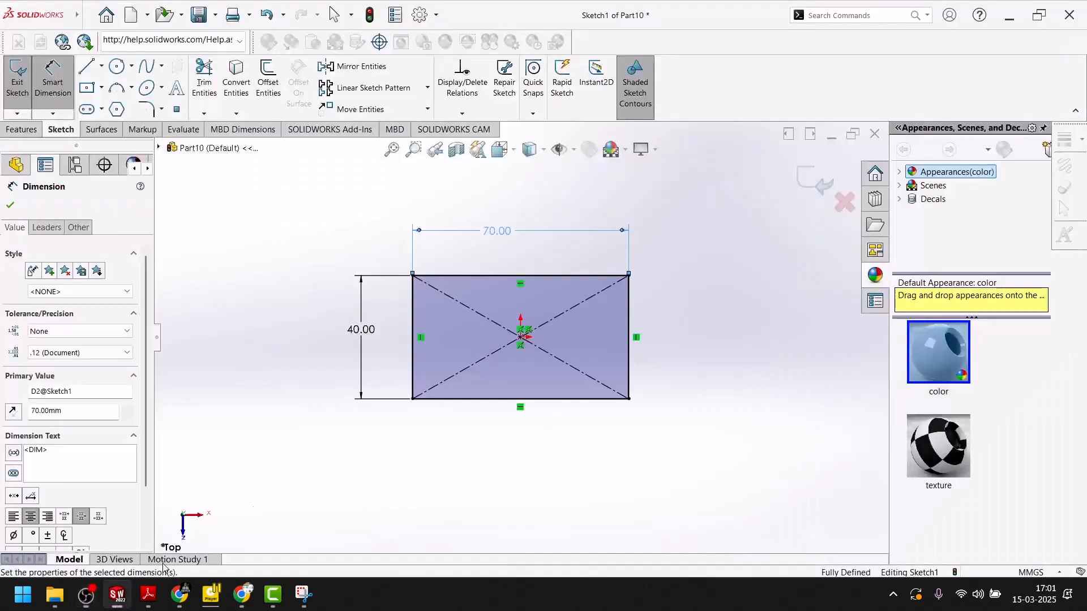
{"action": "left_click", "coordinate": [811, 180]}
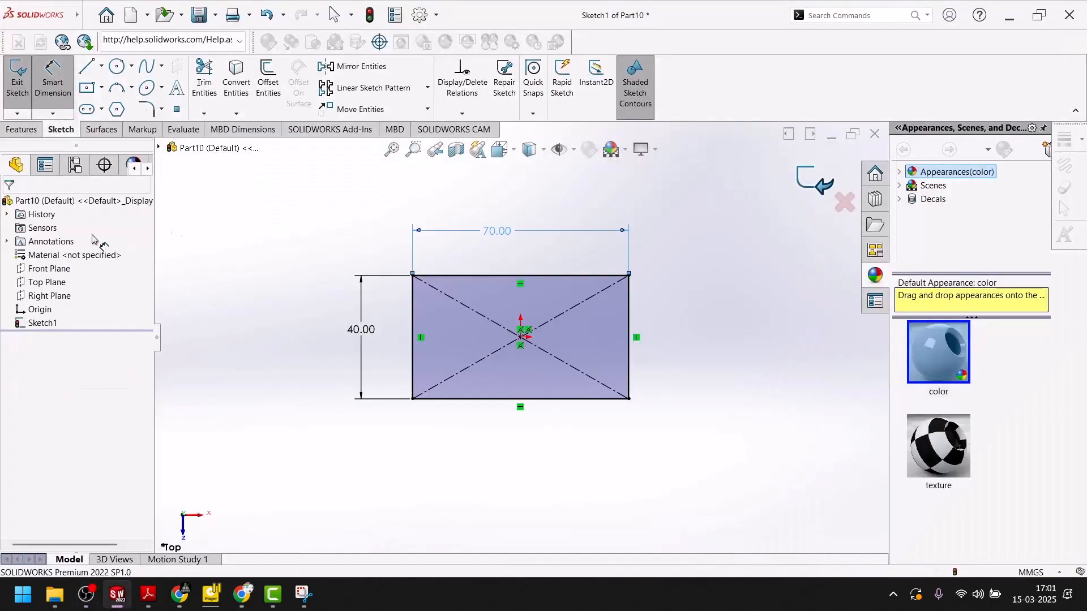
{"action": "left_click", "coordinate": [21, 130]}
{"action": "left_click", "coordinate": [22, 77]}
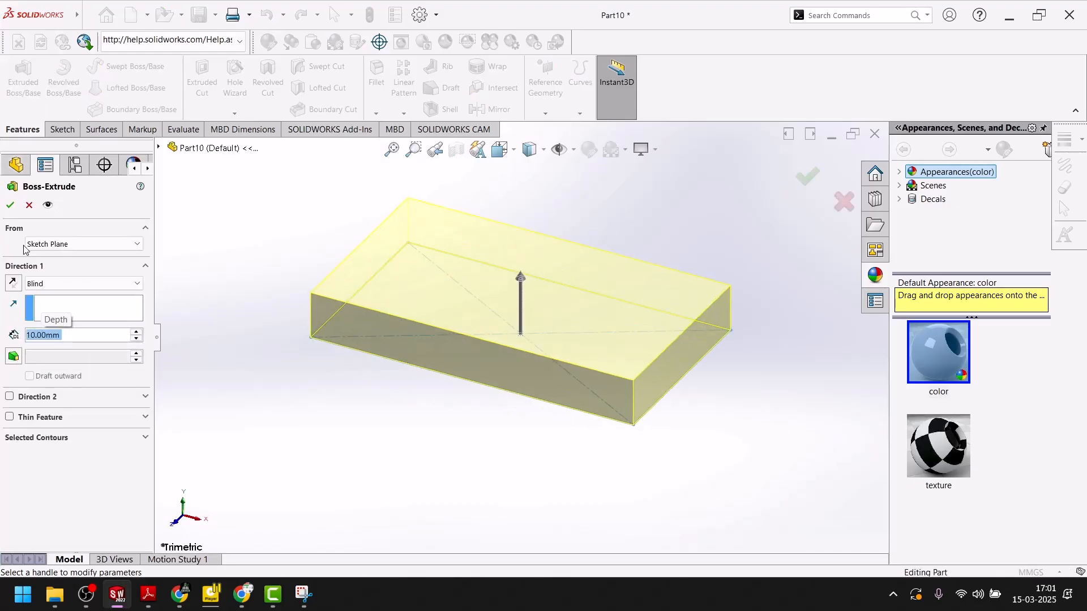
{"action": "left_click", "coordinate": [10, 205]}
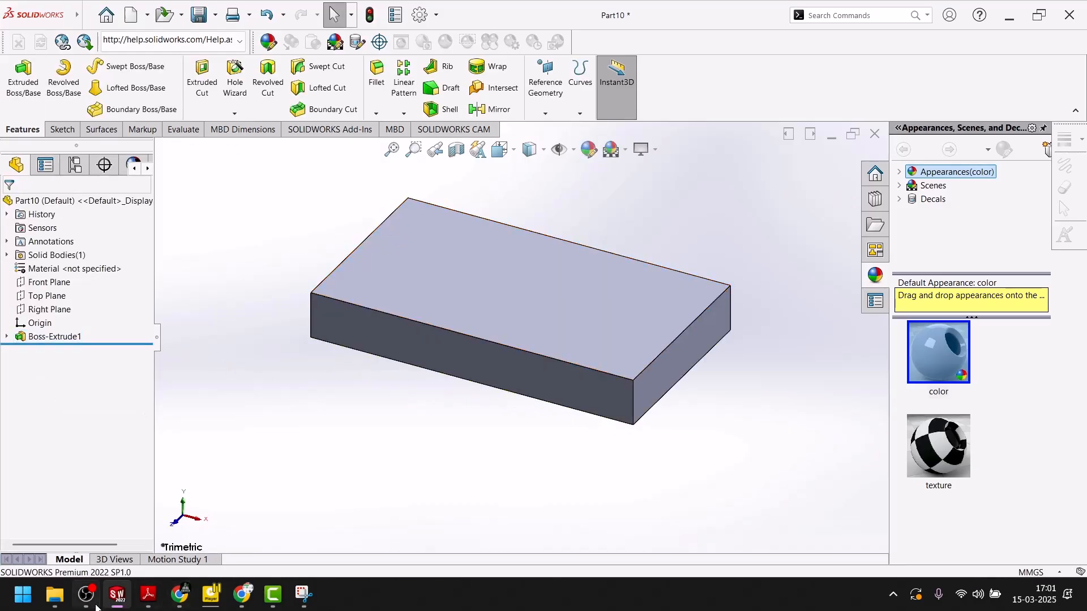
Examine the isometric and top views of Exercise-63 in Adobe Reader for the upper block's angled profile, and return to SOLIDWORKS
{"action": "left_click", "coordinate": [150, 597]}
{"action": "scroll", "coordinate": [583, 321], "scroll_direction": "up", "scroll_amount": 5}
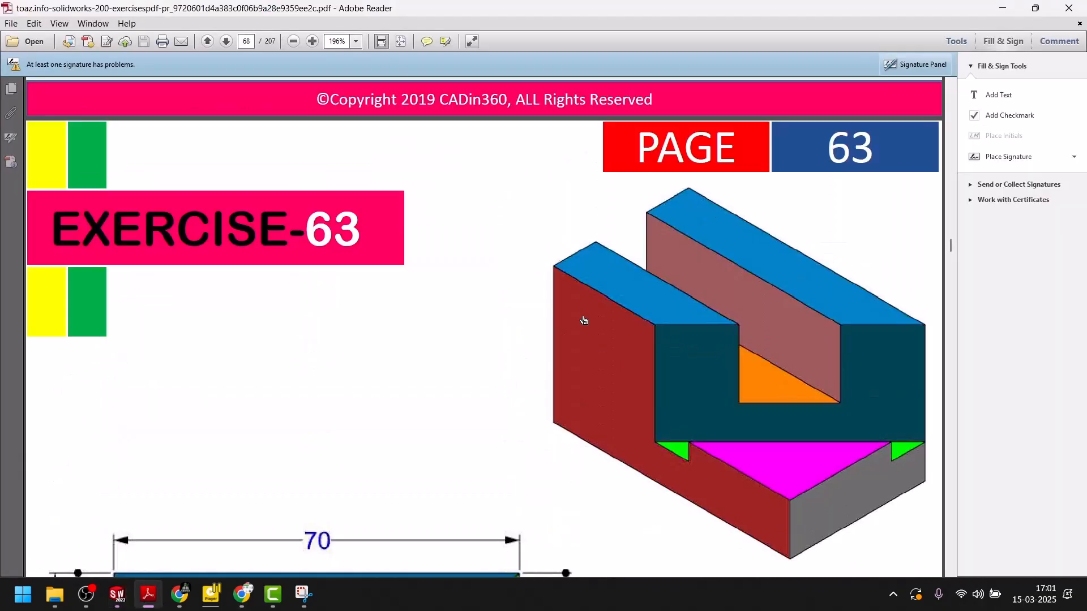
{"action": "scroll", "coordinate": [791, 365], "scroll_direction": "down", "scroll_amount": 3}
{"action": "scroll", "coordinate": [781, 370], "scroll_direction": "down", "scroll_amount": 6}
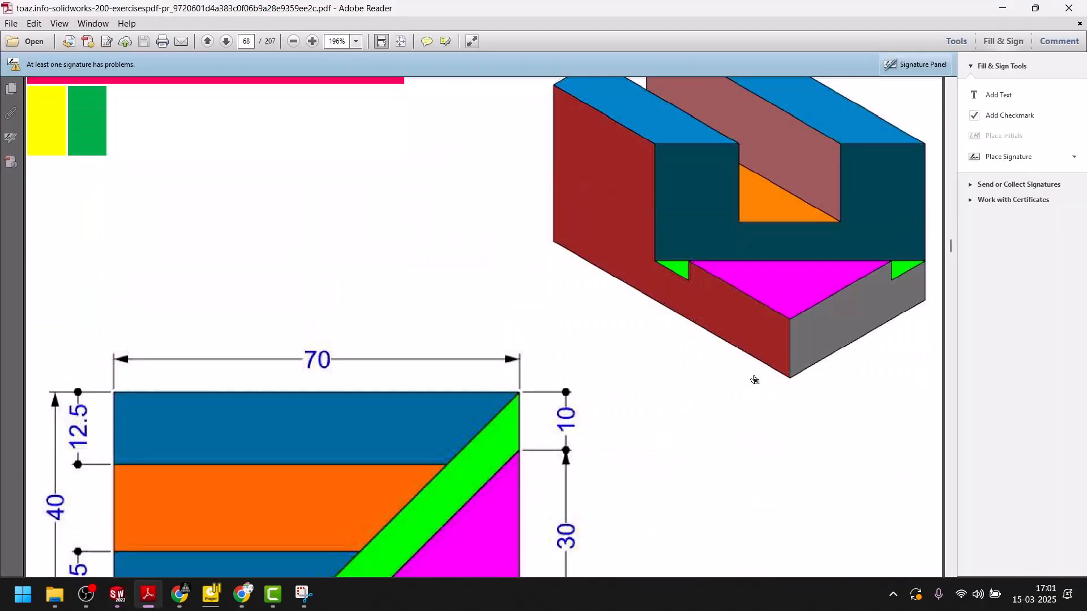
{"action": "scroll", "coordinate": [699, 390], "scroll_direction": "up", "scroll_amount": 6}
{"action": "scroll", "coordinate": [555, 436], "scroll_direction": "down", "scroll_amount": 6}
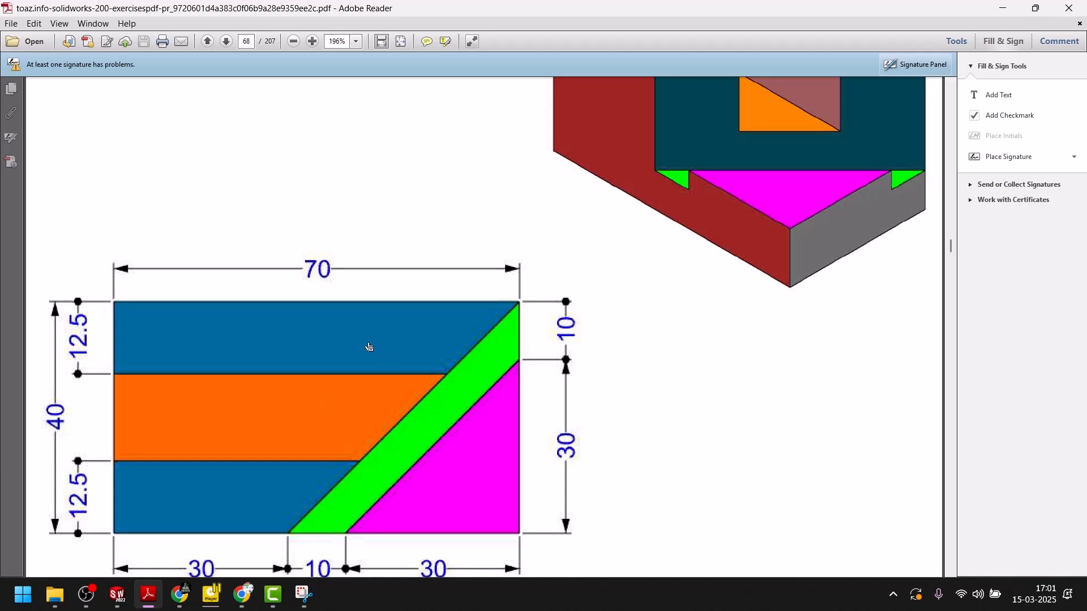
{"action": "scroll", "coordinate": [369, 346], "scroll_direction": "down", "scroll_amount": 3}
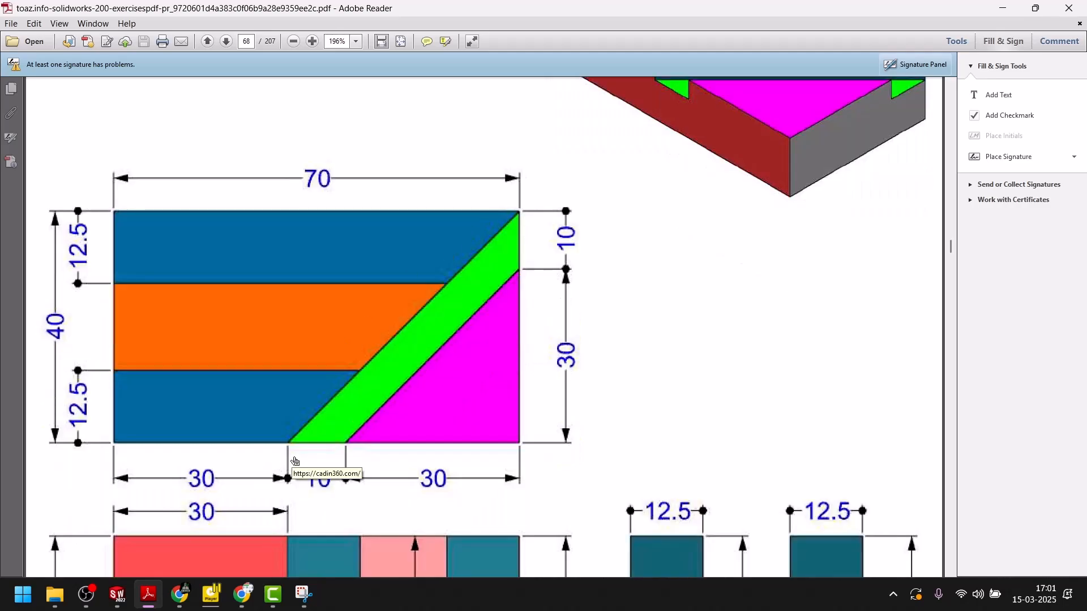
{"action": "left_click", "coordinate": [117, 594]}
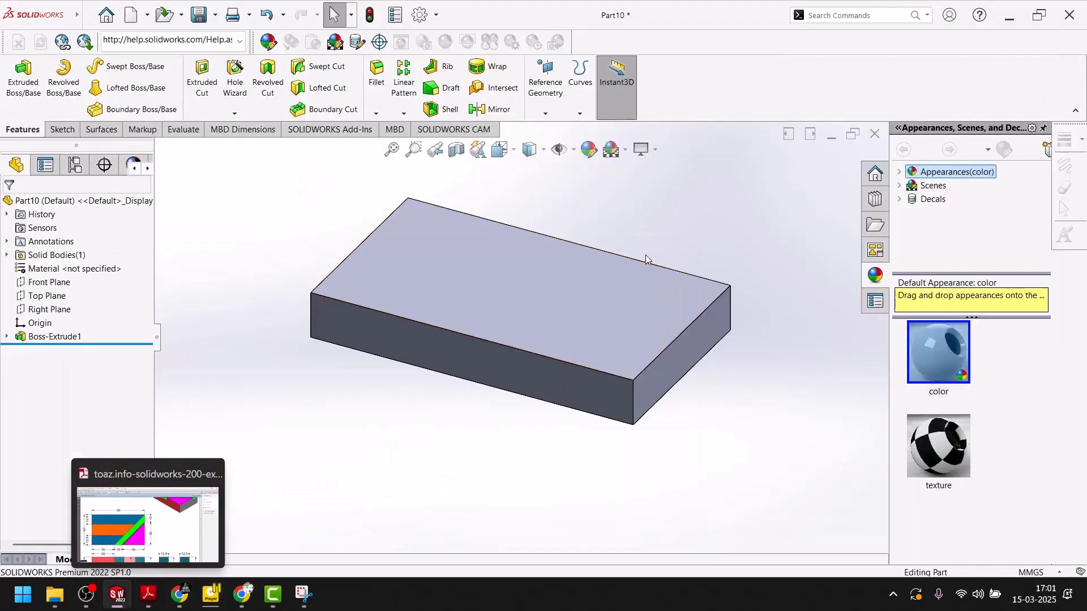
Sketch a diagonal line on the plate's top face from its upper-right corner to the lower edge, about 5 mm left of the origin
{"action": "left_click", "coordinate": [521, 287]}
{"action": "left_click", "coordinate": [572, 253]}
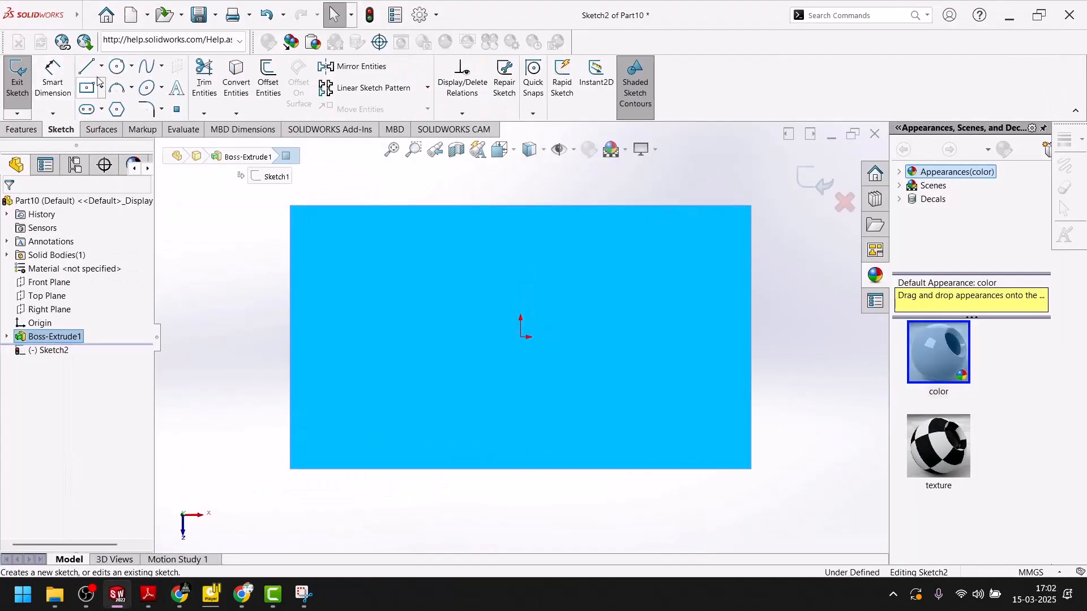
{"action": "left_click", "coordinate": [92, 71]}
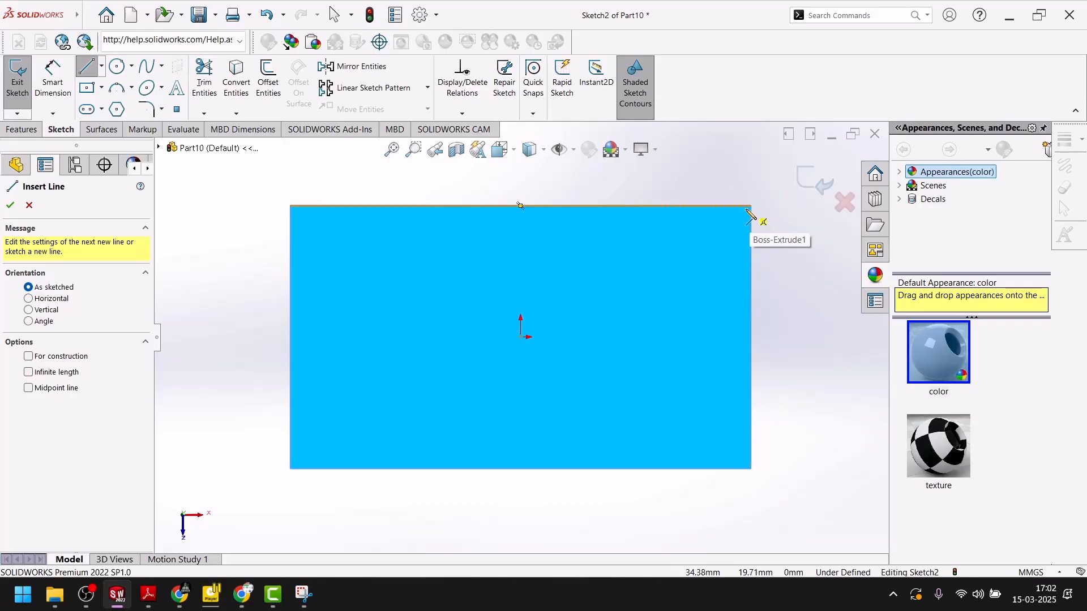
{"action": "left_click", "coordinate": [750, 206]}
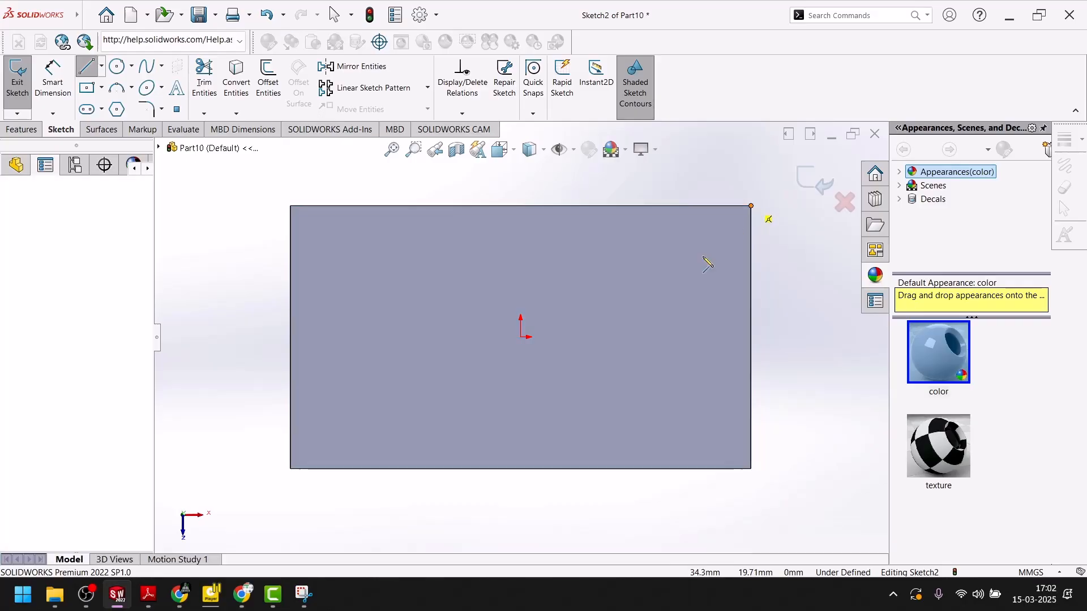
{"action": "left_click", "coordinate": [488, 469]}
{"action": "key", "text": "Escape"}
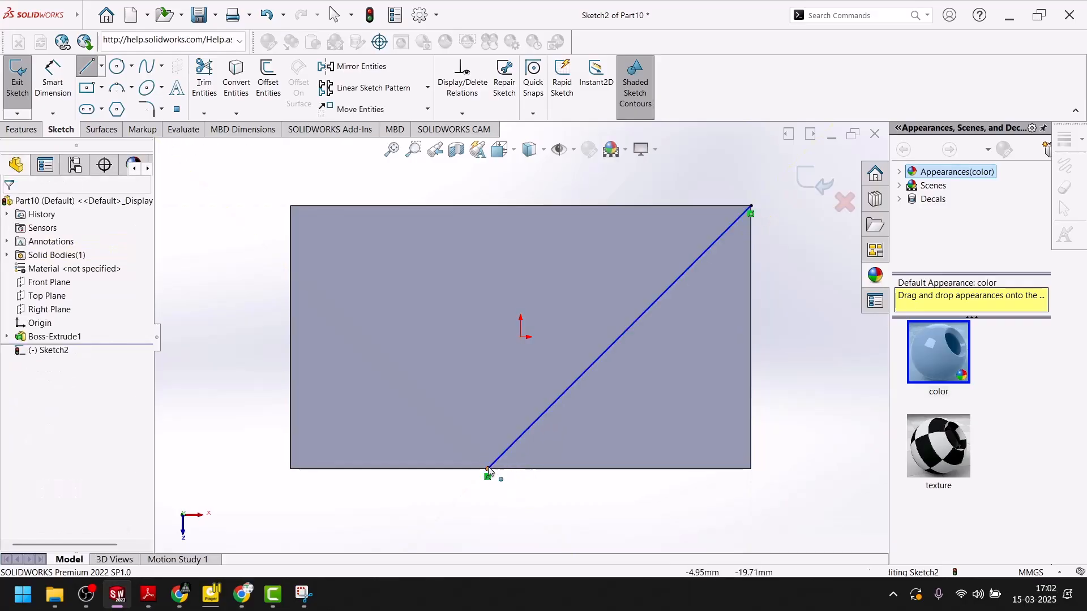
Convert the face's upper, left and lower edges into sketch lines and trim the lower line beyond the diagonal
{"action": "left_click", "coordinate": [362, 207]}
{"action": "left_click", "coordinate": [290, 262], "text": "ctrl"}
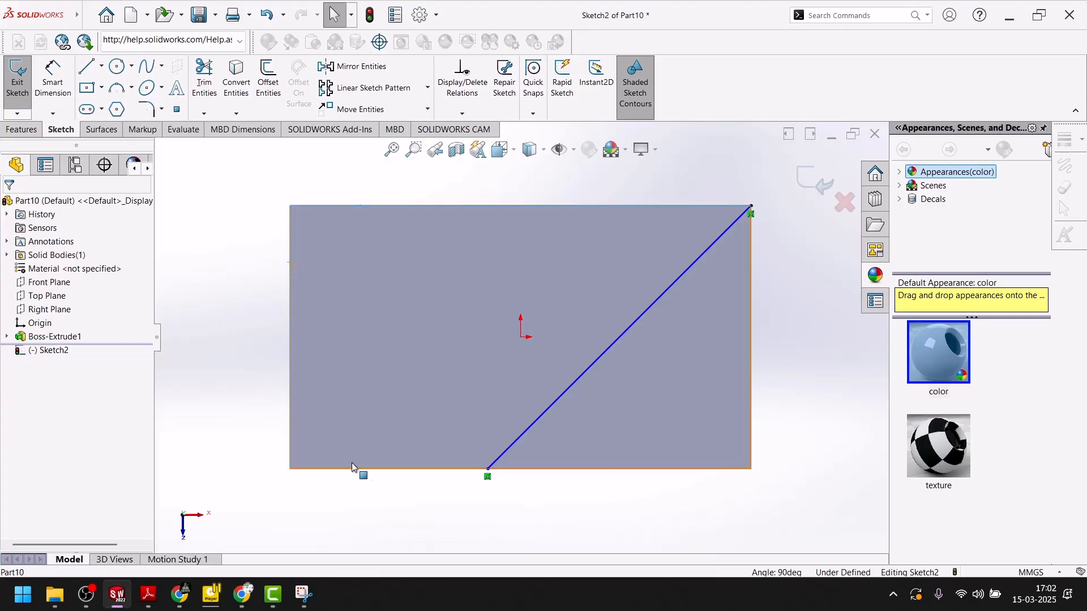
{"action": "left_click", "coordinate": [238, 82]}
{"action": "left_click", "coordinate": [204, 79]}
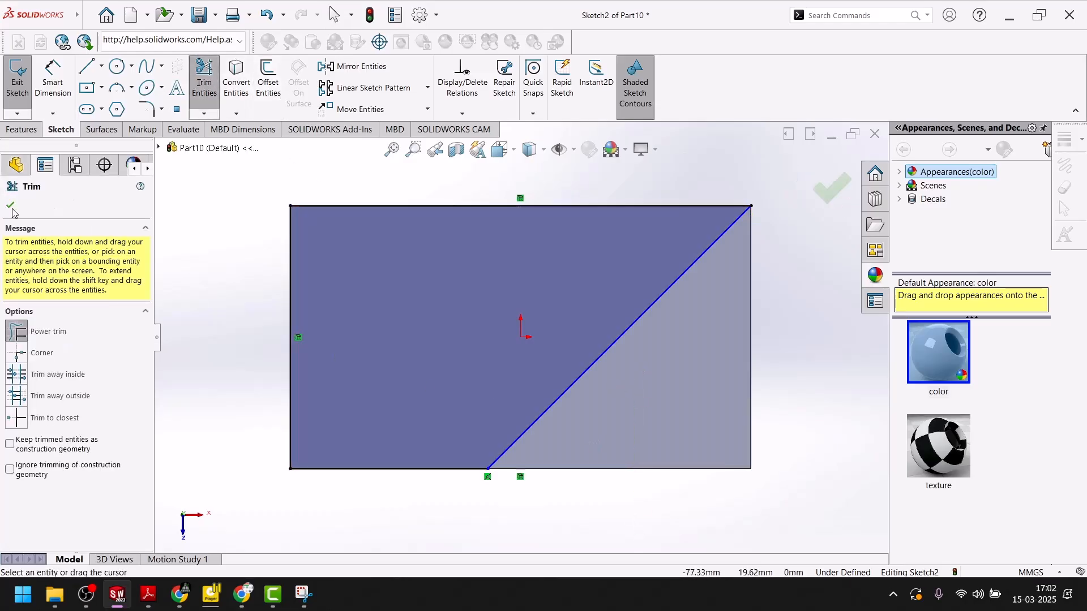
Dimension the profile's trimmed lower line to 30 mm and compare it with the exercise drawing
{"action": "left_click", "coordinate": [53, 79]}
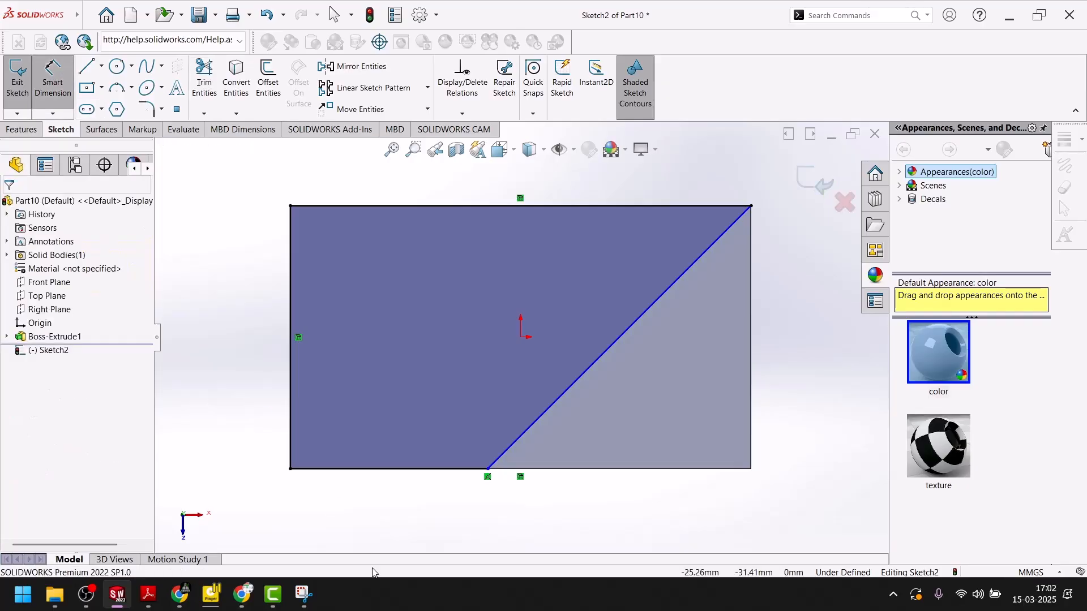
{"action": "left_click", "coordinate": [398, 472]}
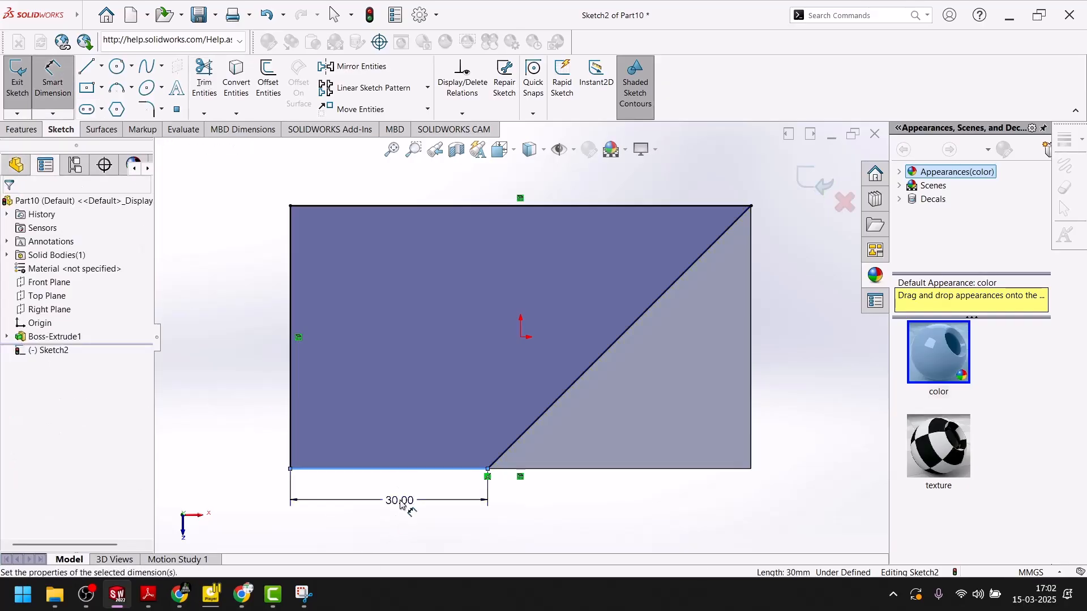
{"action": "left_click", "coordinate": [401, 499]}
{"action": "type", "text": "30"}
{"action": "key", "text": "Return"}
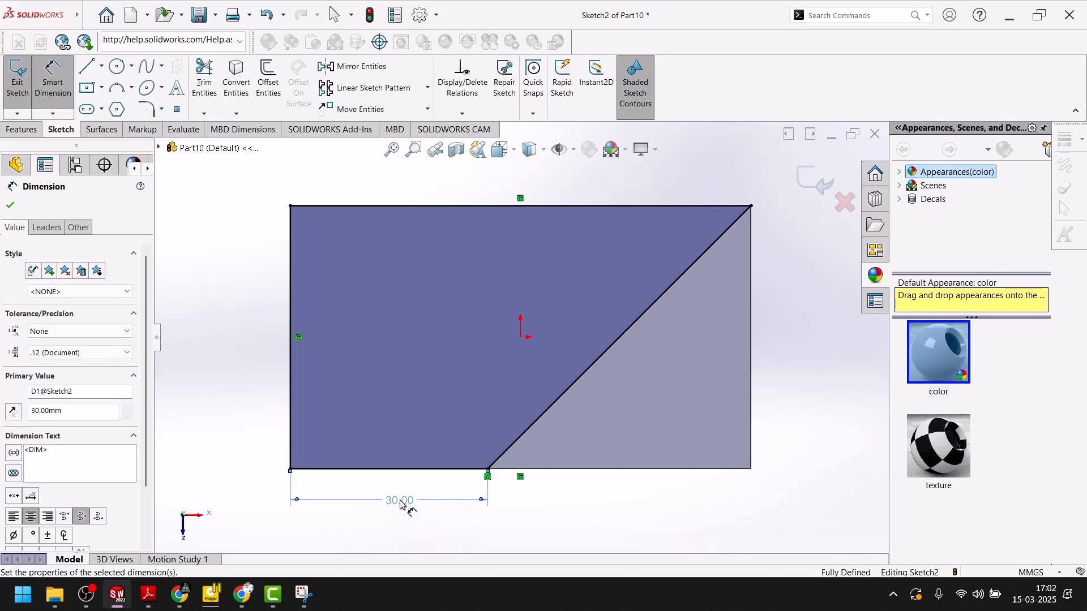
{"action": "left_click", "coordinate": [145, 599]}
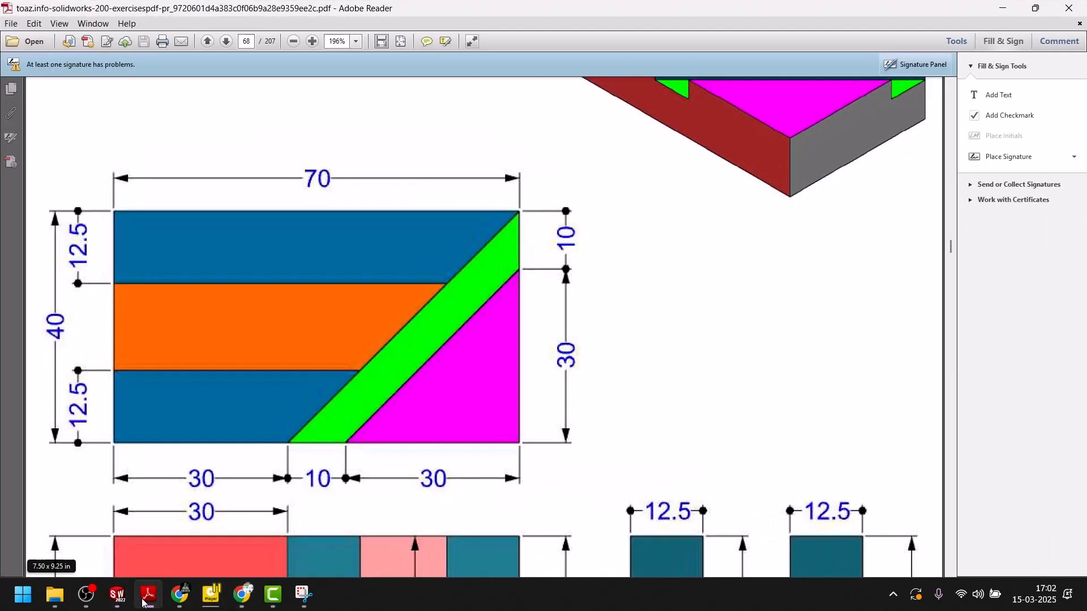
{"action": "left_click", "coordinate": [145, 599]}
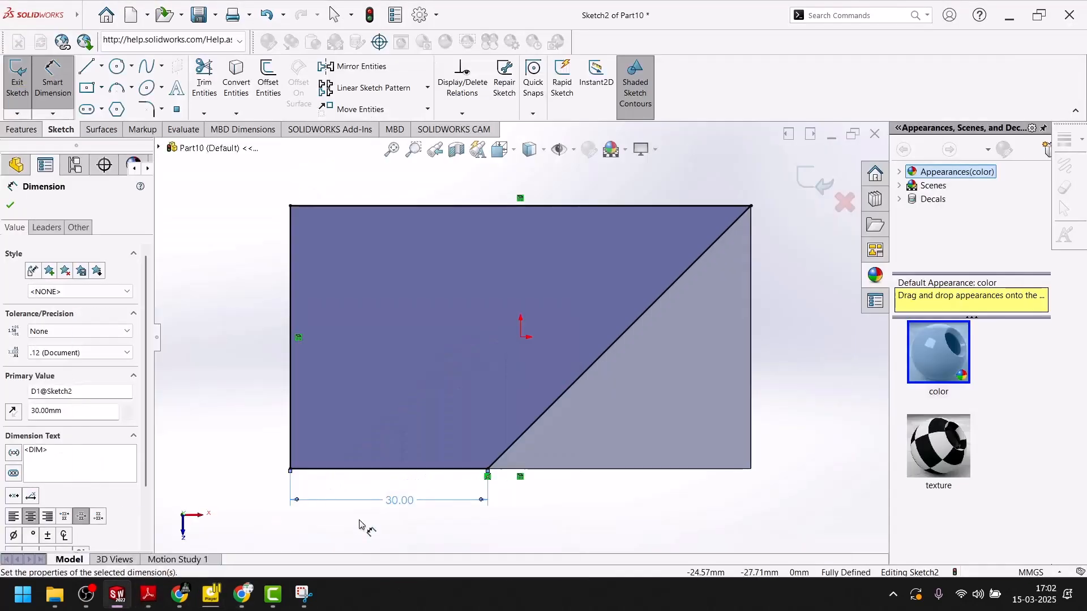
{"action": "left_click", "coordinate": [405, 527]}
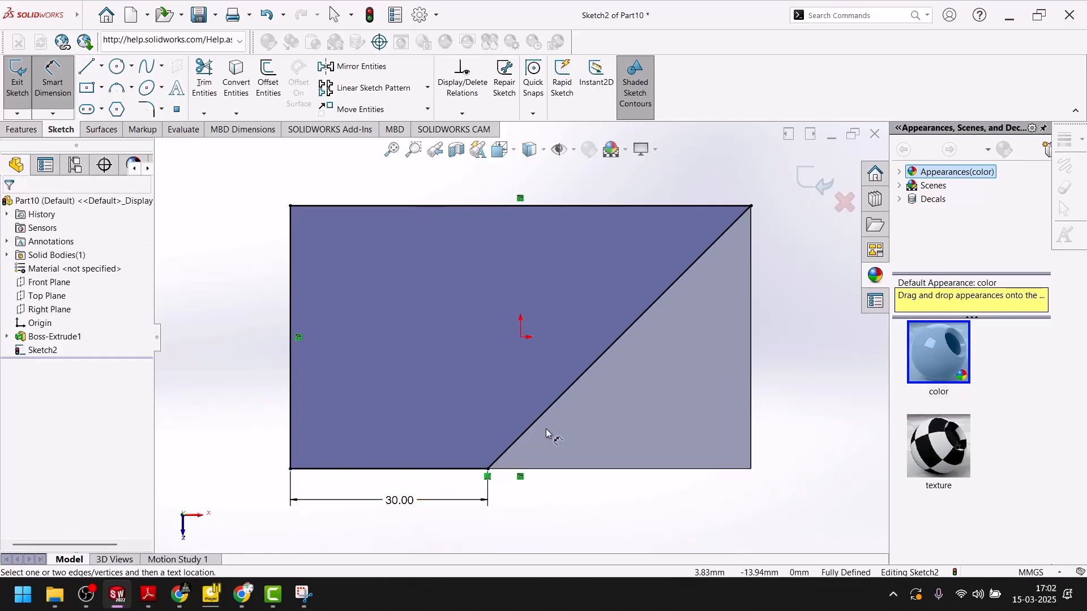
Recheck the block's shape in the drawing's isometric and top views, return to SOLIDWORKS and exit the profile sketch
{"action": "left_click", "coordinate": [155, 605]}
{"action": "scroll", "coordinate": [929, 287], "scroll_direction": "up", "scroll_amount": 5}
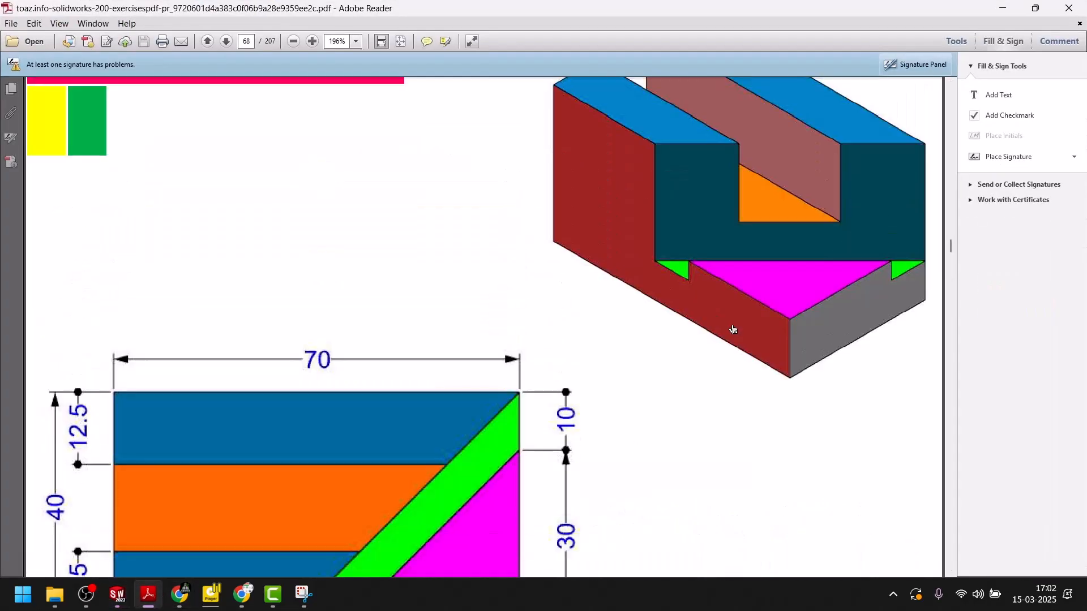
{"action": "scroll", "coordinate": [731, 331], "scroll_direction": "down", "scroll_amount": 5}
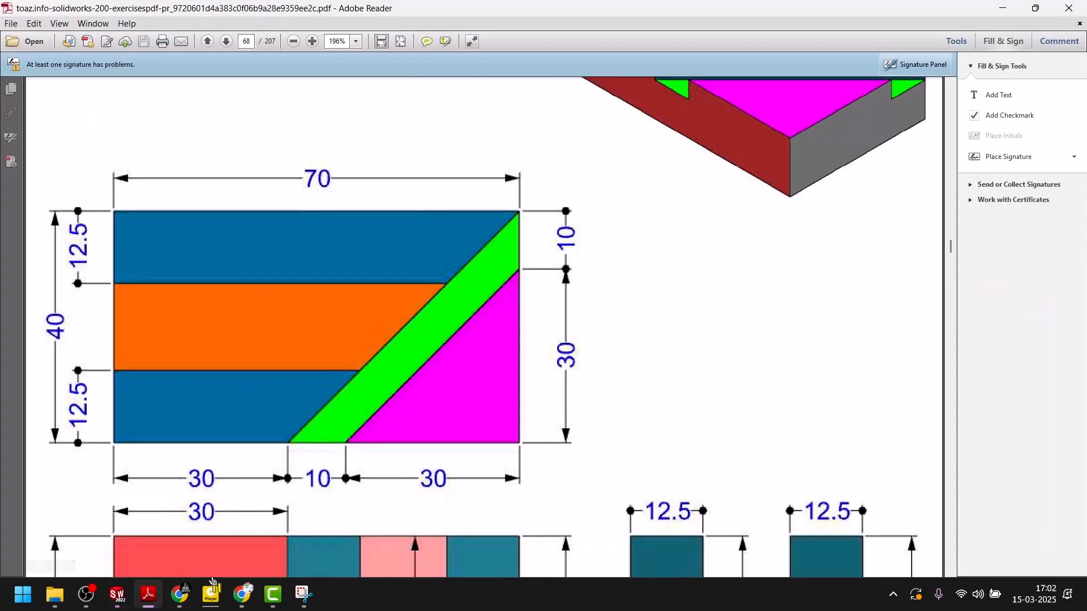
{"action": "left_click", "coordinate": [117, 594]}
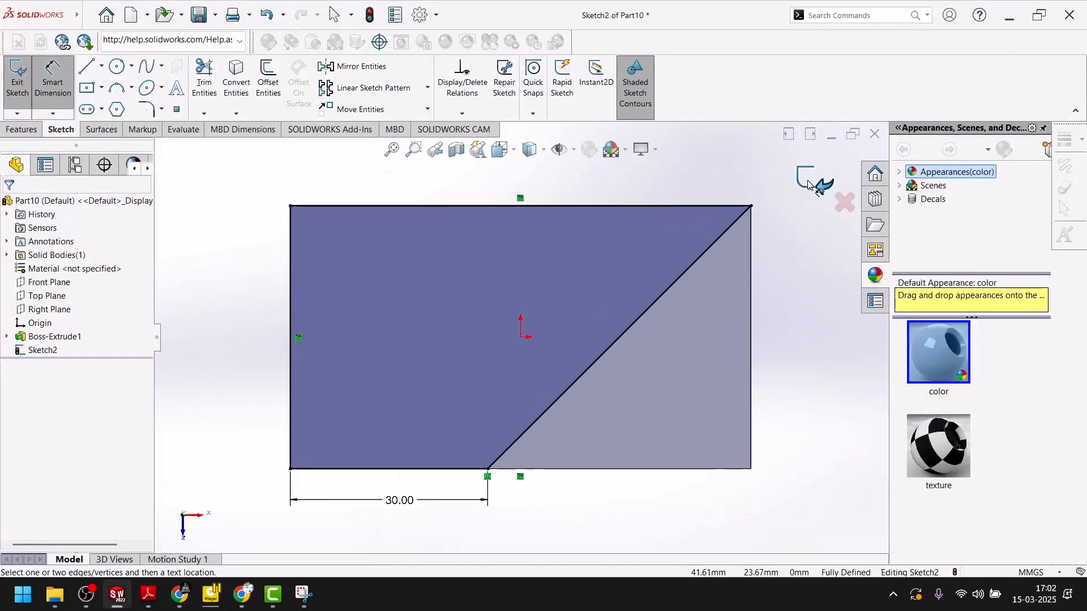
{"action": "left_click", "coordinate": [809, 184]}
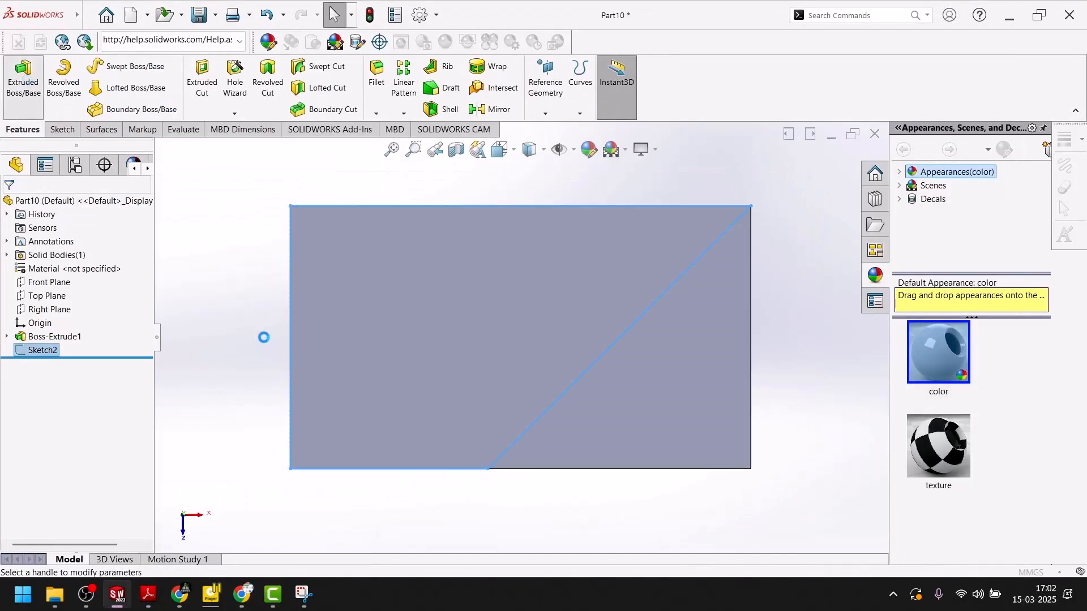
Switch to the PDF drawing and examine the top, front and side views for the angled block's height above the base
{"action": "left_click", "coordinate": [148, 594]}
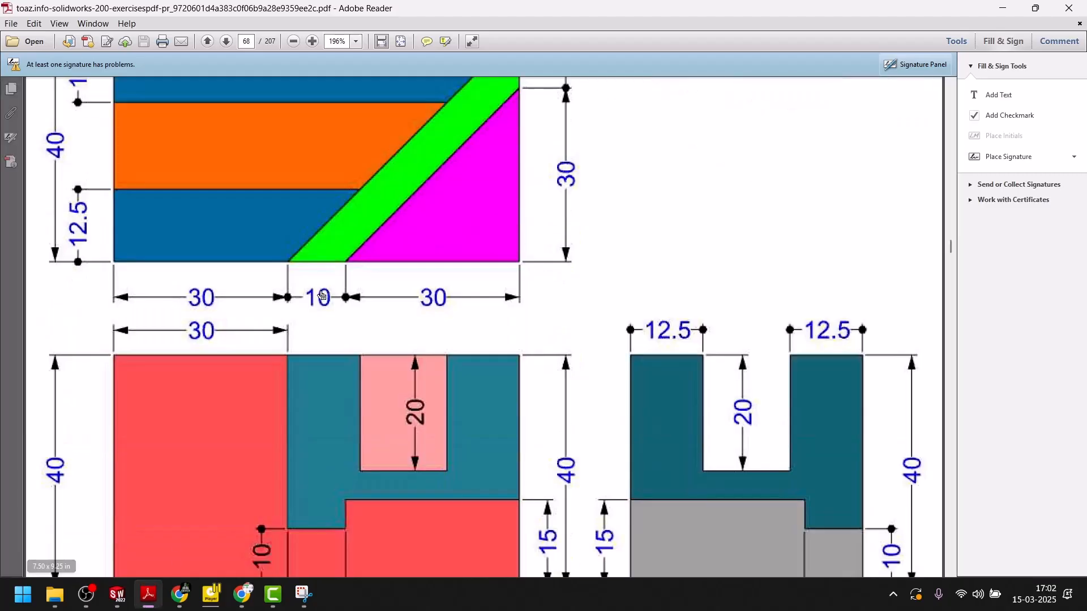
{"action": "scroll", "coordinate": [323, 294], "scroll_direction": "down", "scroll_amount": 4}
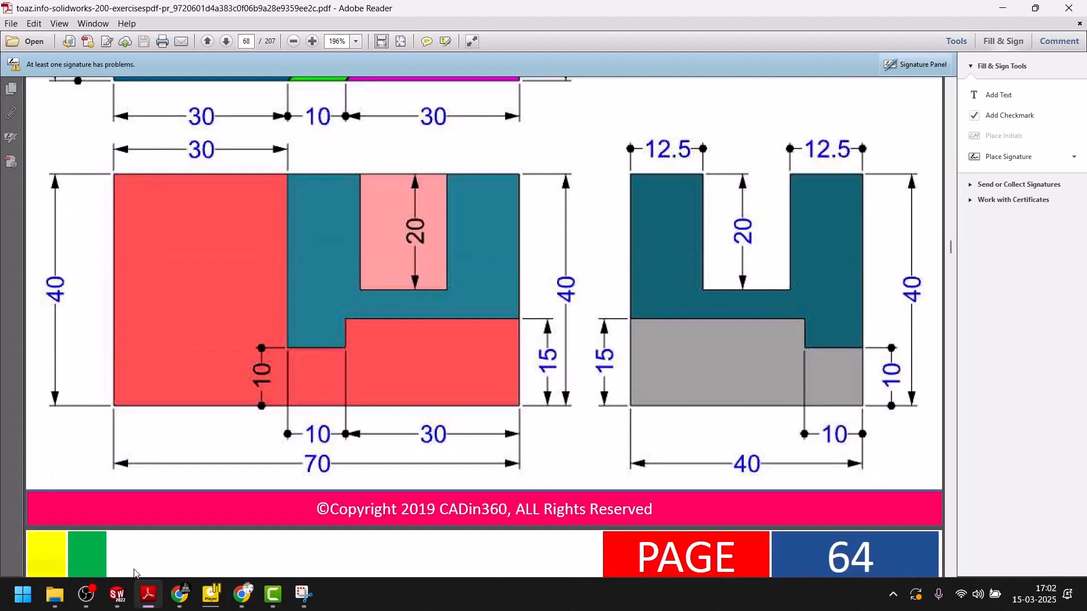
{"action": "key", "text": "alt+Tab"}
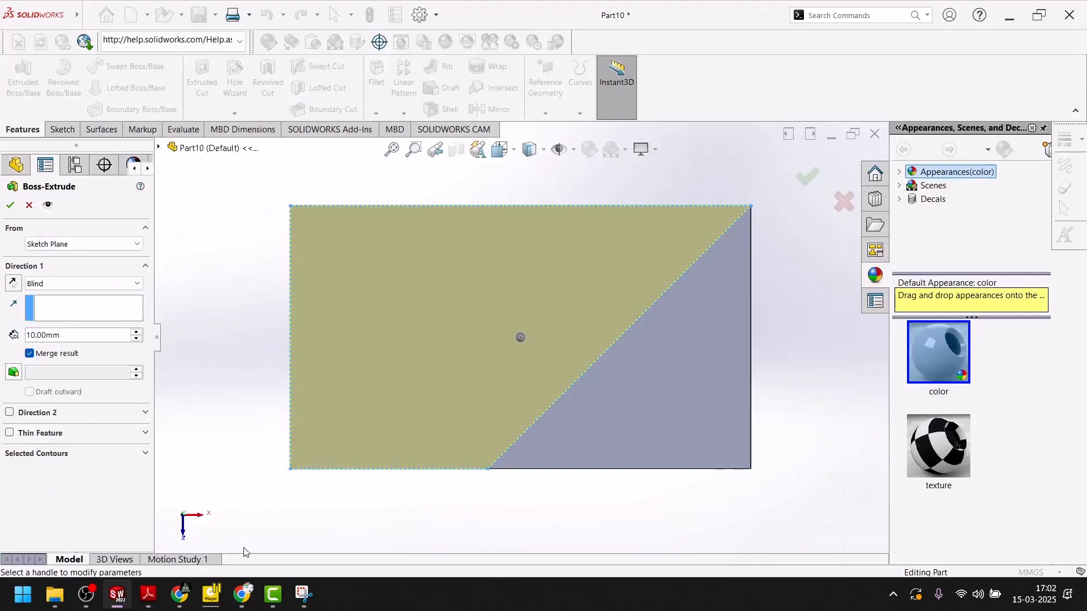
{"action": "left_click", "coordinate": [148, 594]}
{"action": "scroll", "coordinate": [547, 374], "scroll_direction": "up", "scroll_amount": 5}
{"action": "scroll", "coordinate": [544, 375], "scroll_direction": "down", "scroll_amount": 2}
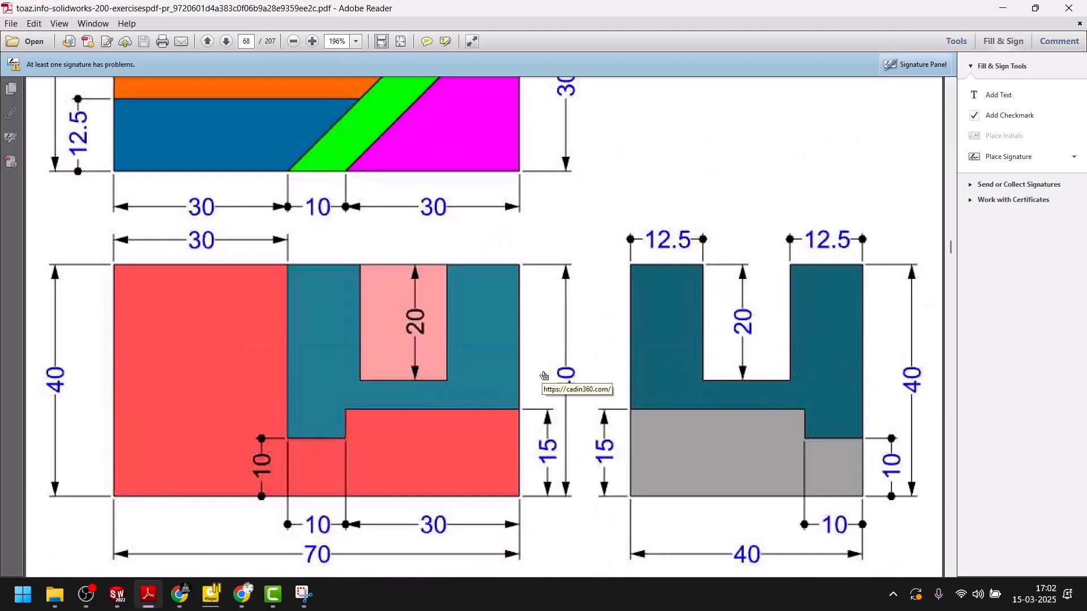
{"action": "scroll", "coordinate": [546, 345], "scroll_direction": "up", "scroll_amount": 10}
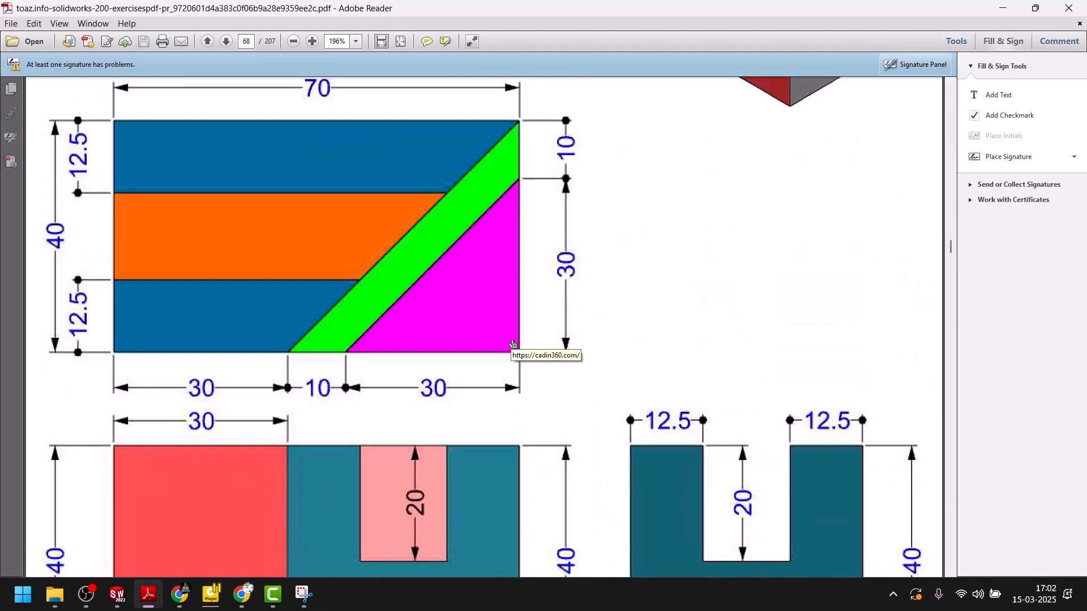
{"action": "scroll", "coordinate": [492, 354], "scroll_direction": "down", "scroll_amount": 10}
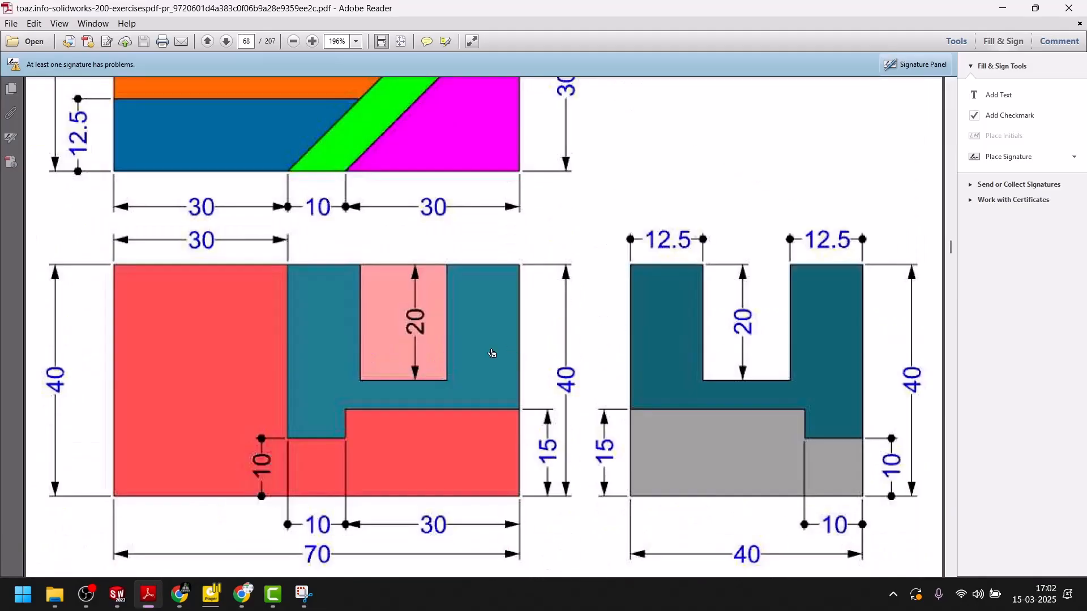
Return to SOLIDWORKS and extrude the angled profile 30 mm blind from the plate's top face, merged with the base
{"action": "left_click", "coordinate": [148, 595]}
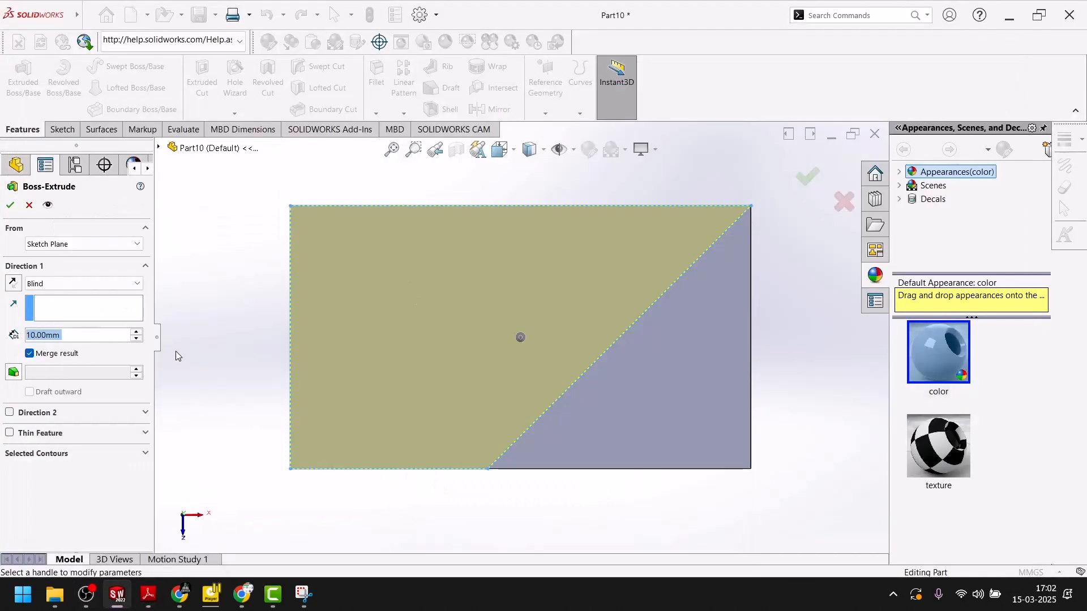
{"action": "type", "text": "30"}
{"action": "key", "text": "Return"}
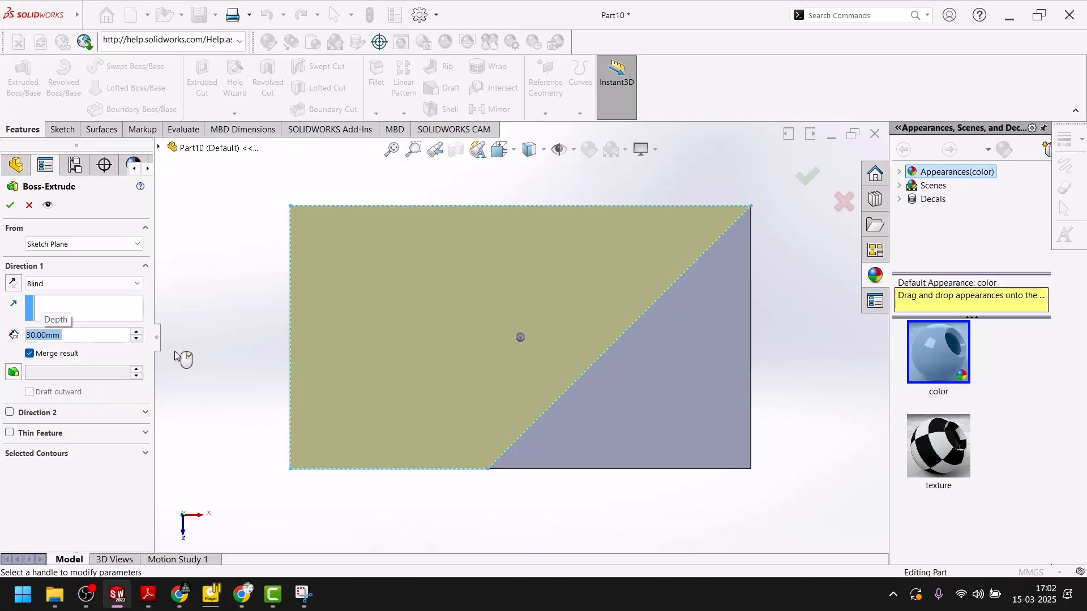
{"action": "left_click", "coordinate": [10, 206]}
Start a sketch on the angled block's top face and check the slot's layout in the PDF drawing
{"action": "middle_click_drag", "start_coordinate": [359, 446], "coordinate": [379, 429]}
{"action": "left_click", "coordinate": [501, 351]}
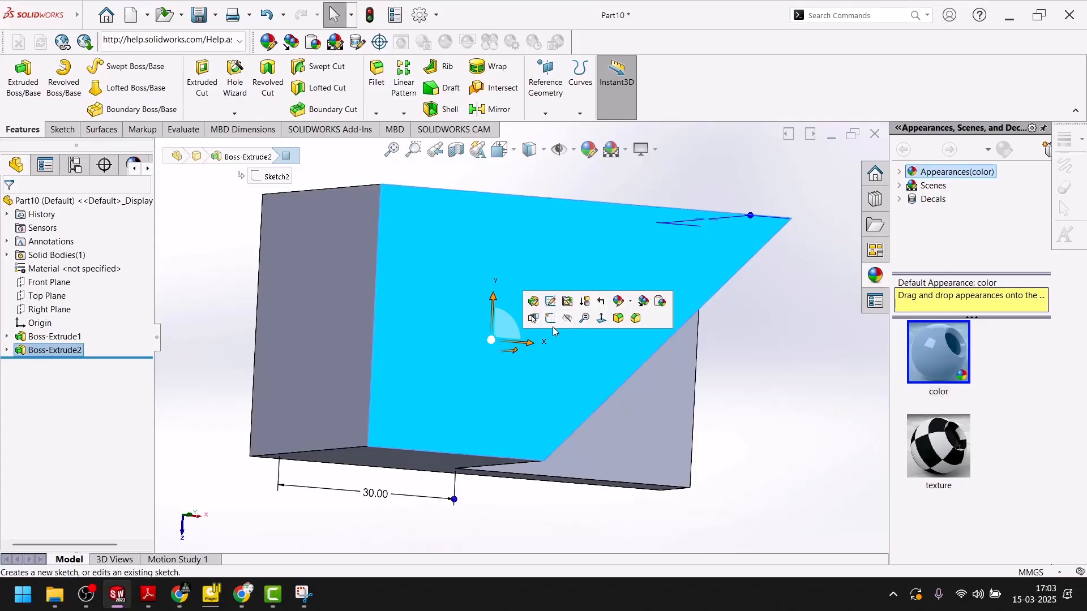
{"action": "left_click", "coordinate": [638, 517]}
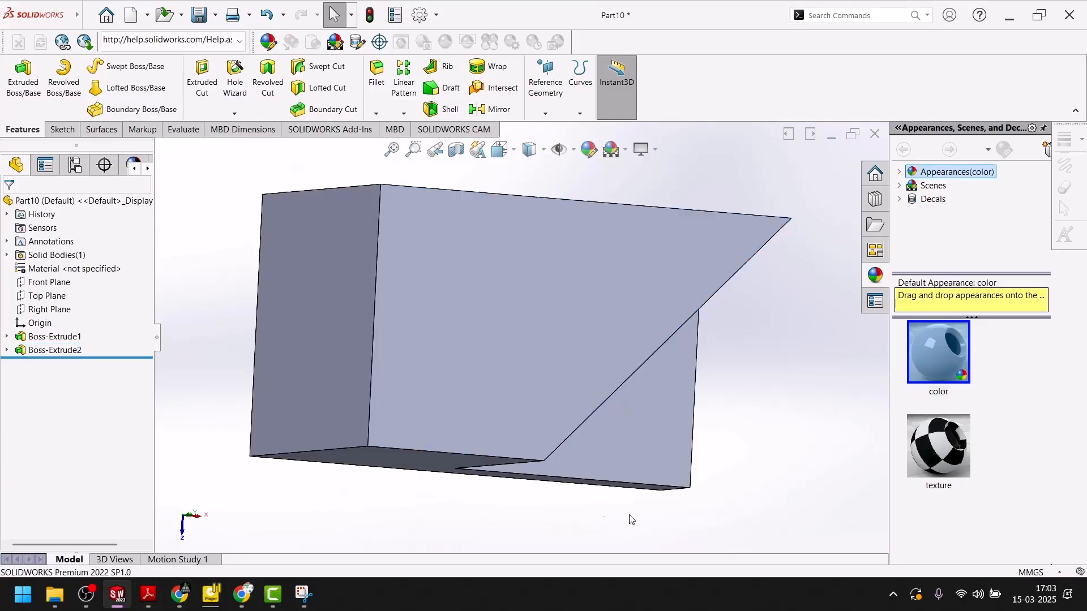
{"action": "right_click", "coordinate": [539, 308]}
{"action": "left_click", "coordinate": [567, 292]}
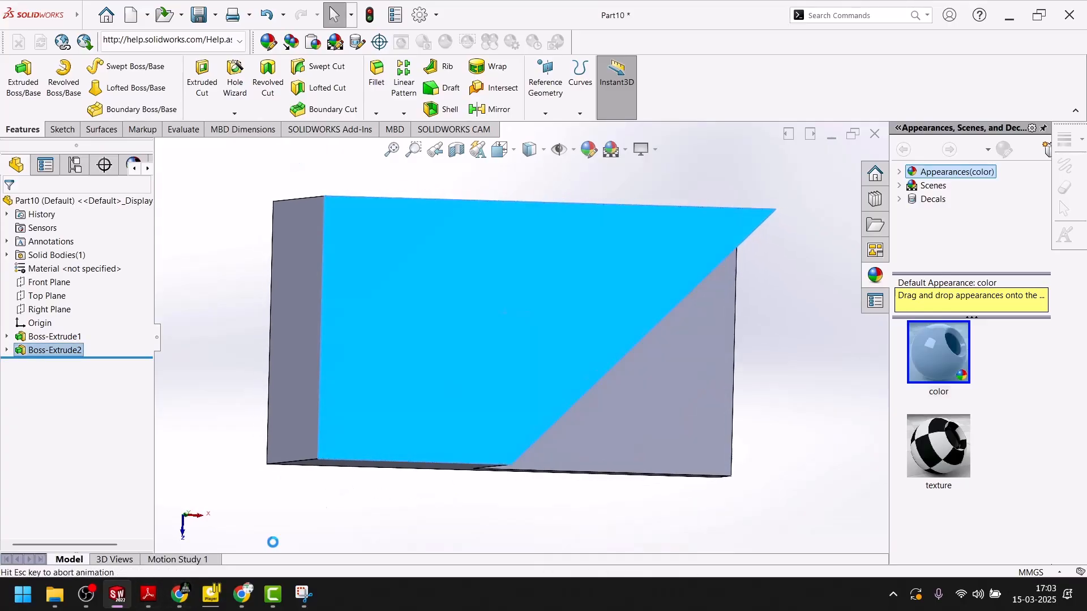
{"action": "left_click", "coordinate": [147, 602]}
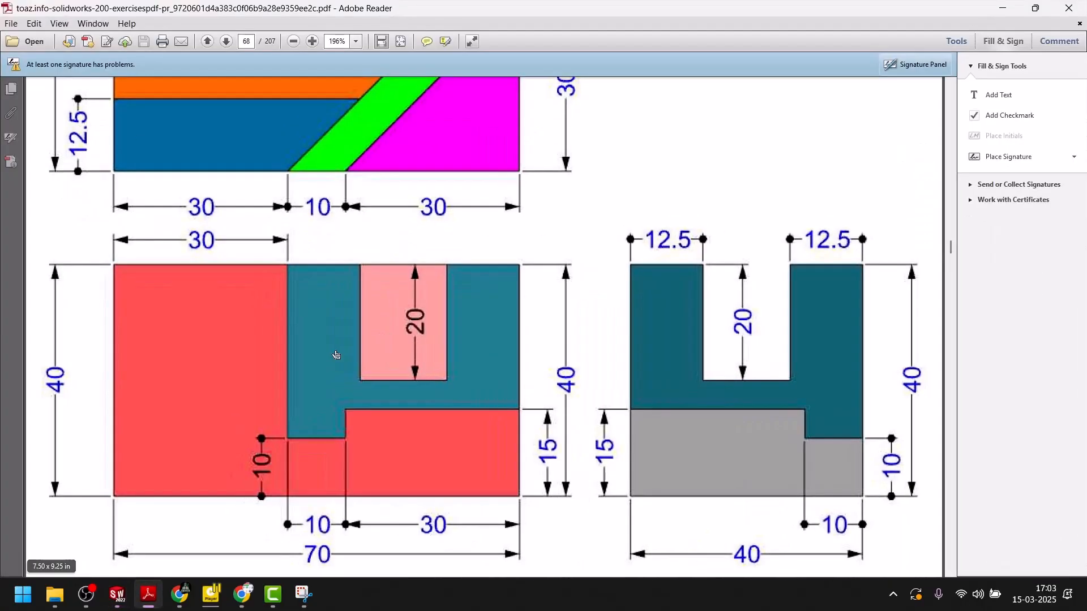
{"action": "scroll", "coordinate": [334, 355], "scroll_direction": "up", "scroll_amount": 5}
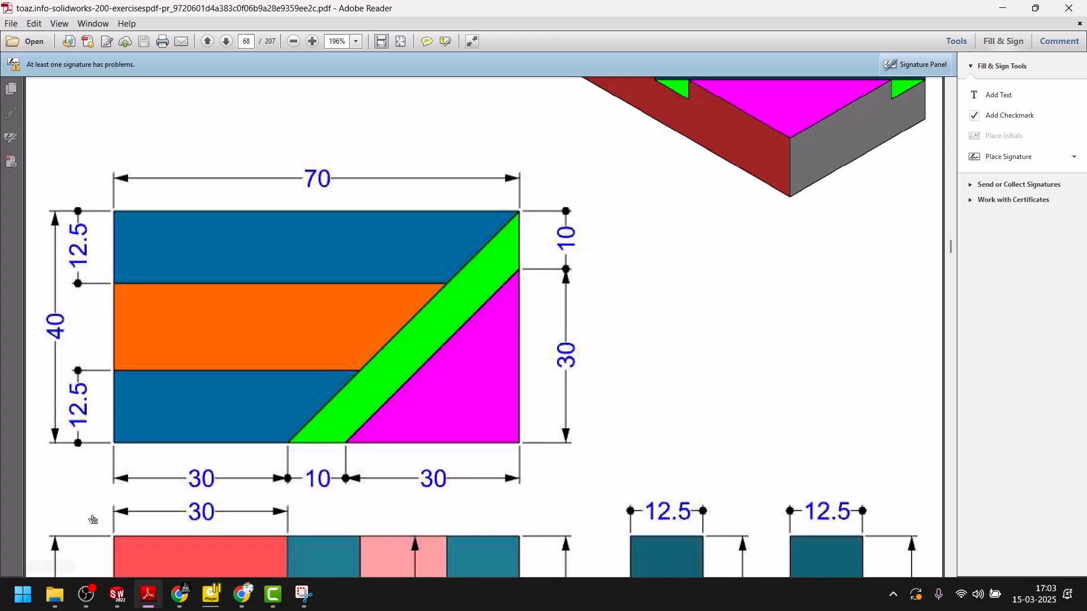
{"action": "left_click", "coordinate": [148, 594]}
Sketch a horizontal line about 58.6 mm long across the upper part of the face, from its left edge to the diagonal edge
{"action": "left_click", "coordinate": [87, 67]}
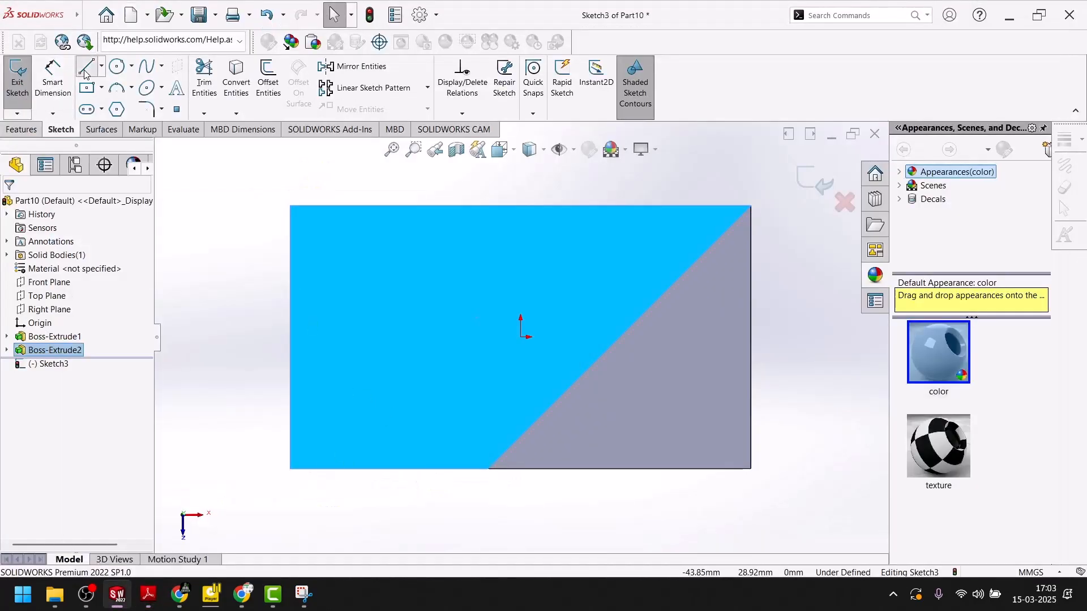
{"action": "left_click", "coordinate": [292, 282]}
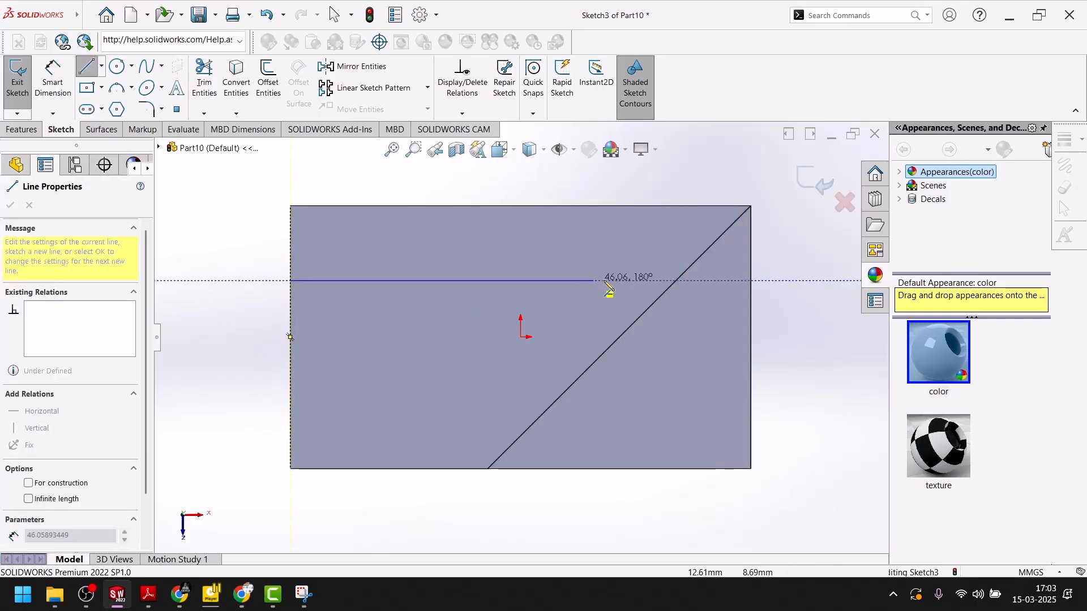
{"action": "left_click", "coordinate": [677, 281]}
{"action": "key", "text": "Escape"}
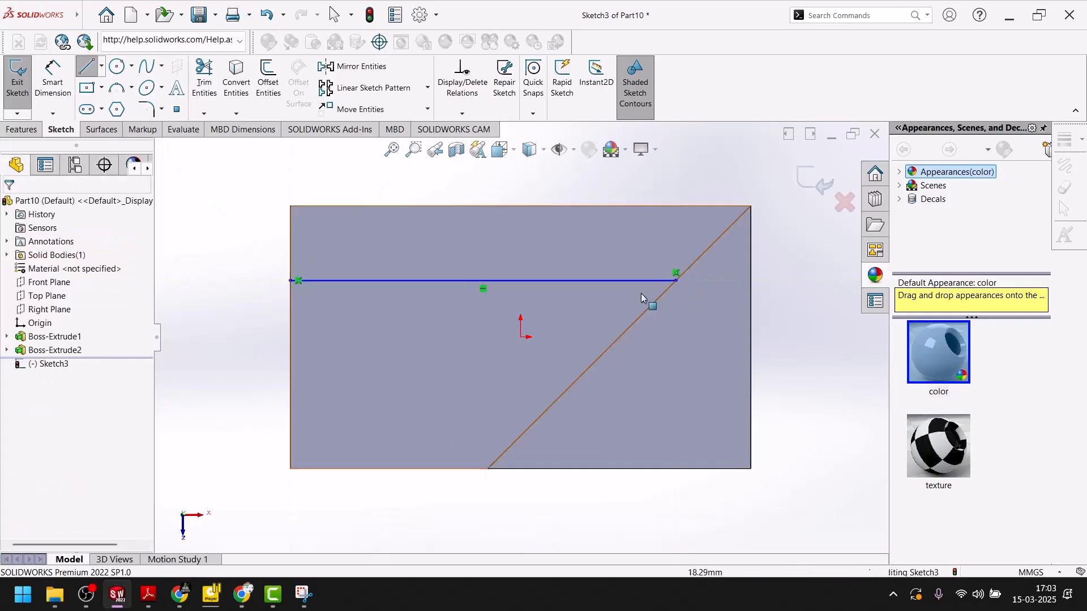
Dimension the horizontal line 12.5 mm from the face's upper edge
{"action": "left_click", "coordinate": [53, 79]}
{"action": "left_click", "coordinate": [349, 282]}
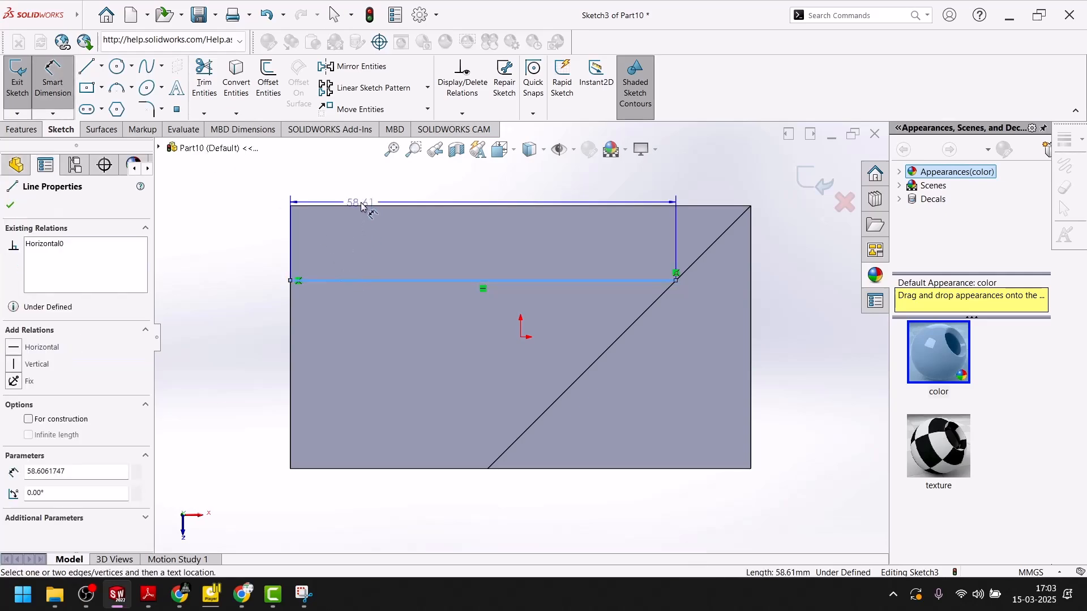
{"action": "left_click", "coordinate": [362, 209]}
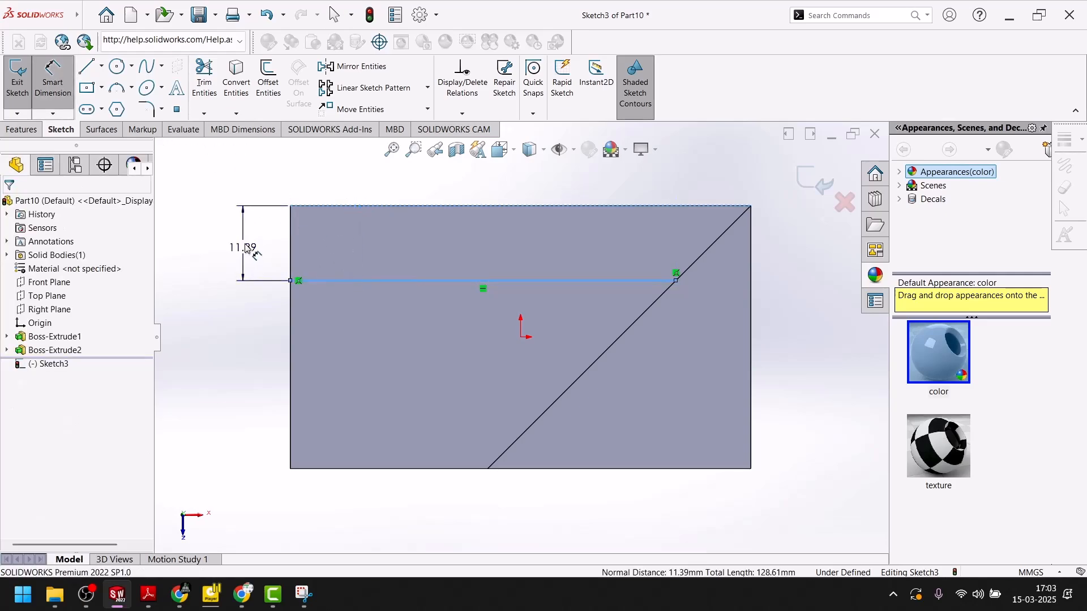
{"action": "left_click", "coordinate": [252, 243]}
{"action": "type", "text": "12.5"}
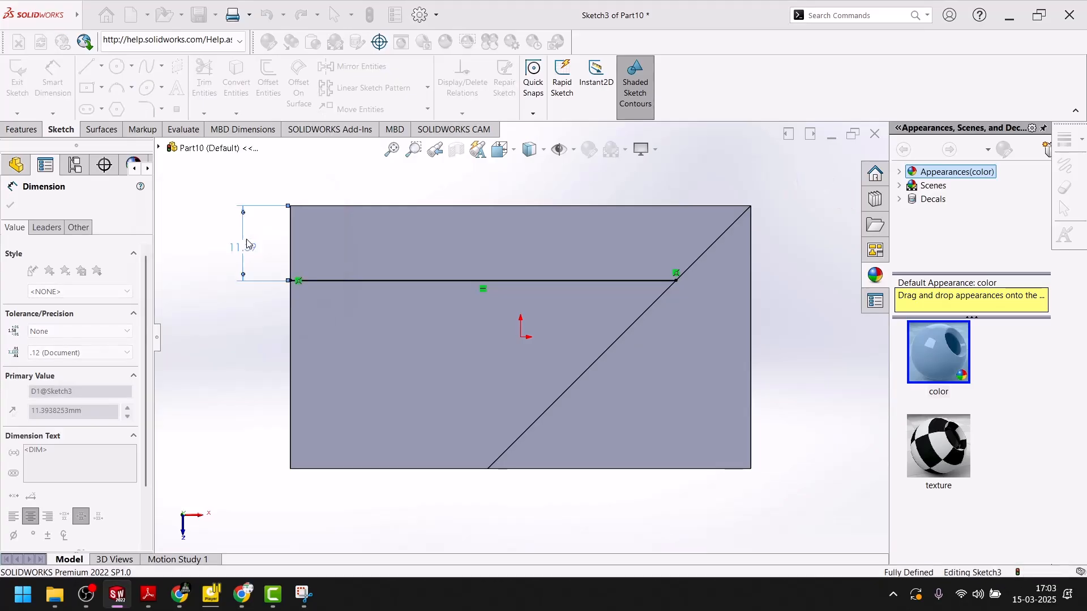
{"action": "key", "text": "Return"}
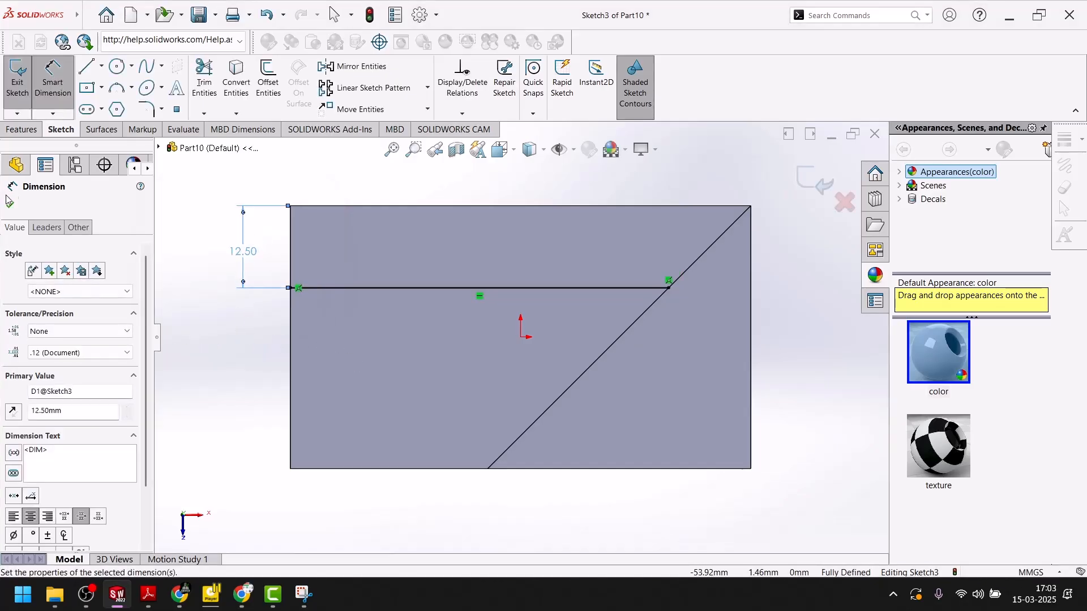
{"action": "left_click", "coordinate": [9, 203]}
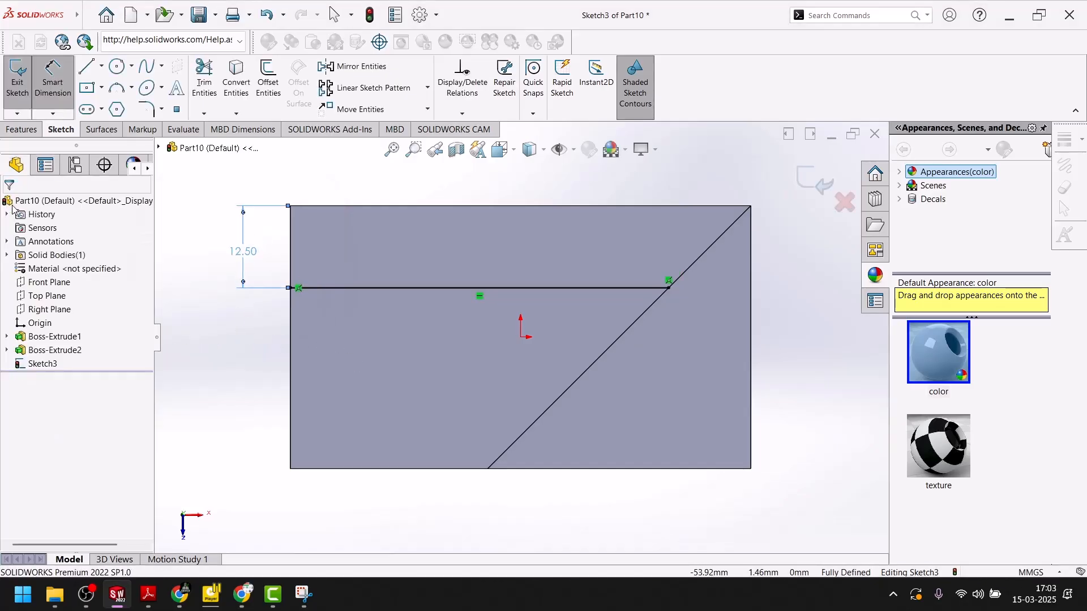
Sketch a second horizontal line about 41 mm long below the origin, from the face's left edge to the diagonal edge
{"action": "left_click", "coordinate": [101, 71]}
{"action": "left_click", "coordinate": [164, 269]}
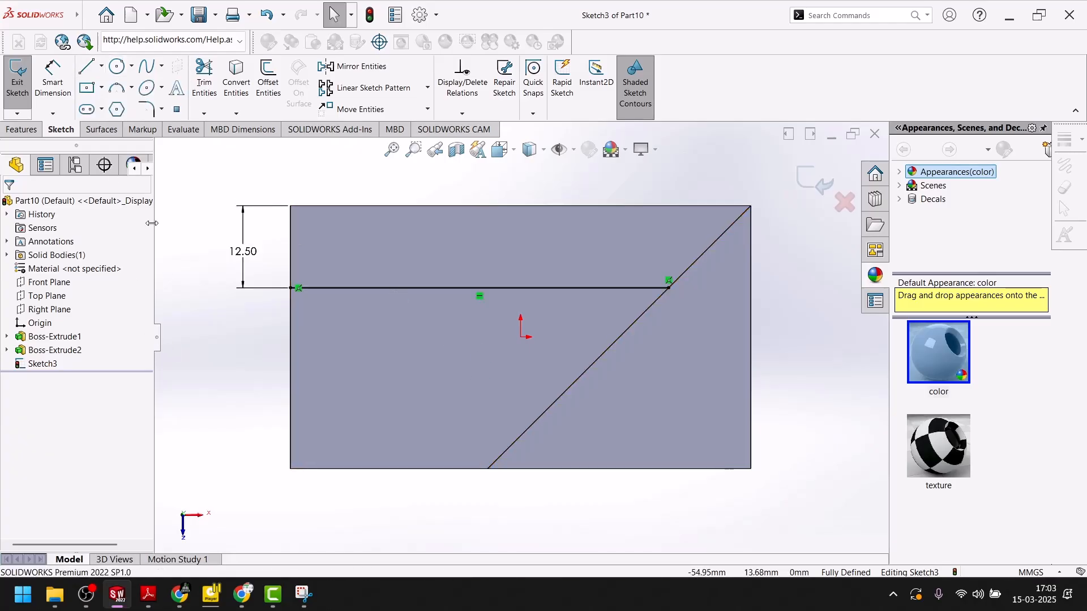
{"action": "left_click", "coordinate": [86, 66]}
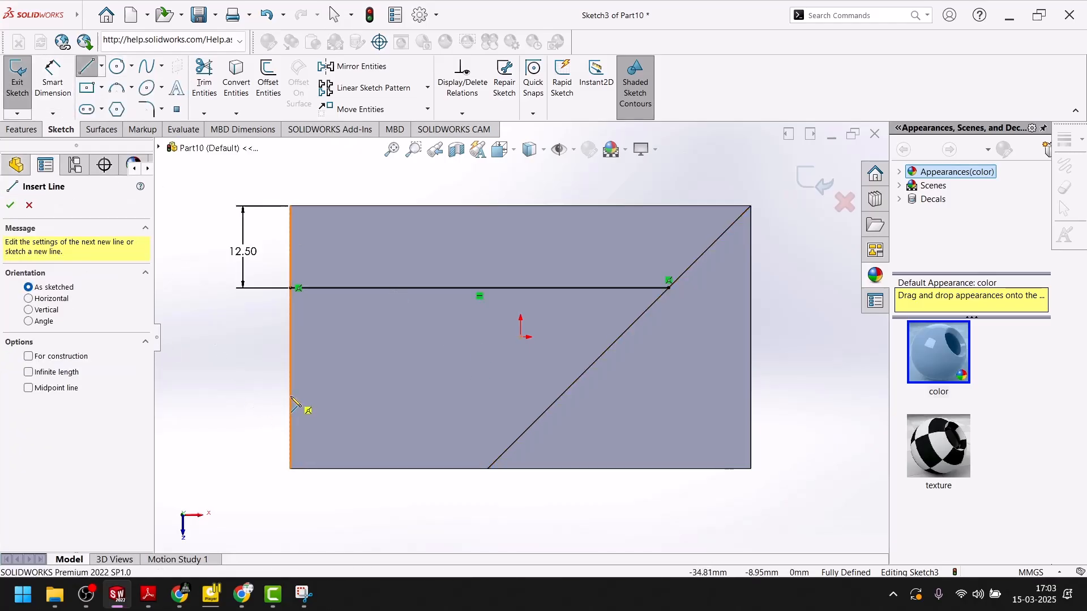
{"action": "left_click", "coordinate": [290, 396]}
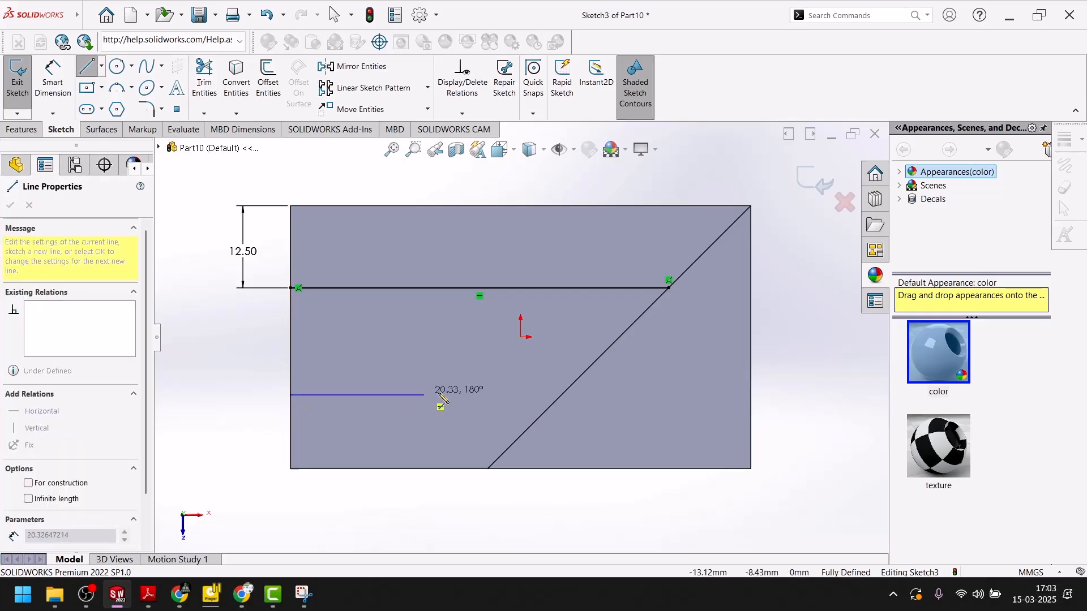
{"action": "left_click", "coordinate": [564, 395]}
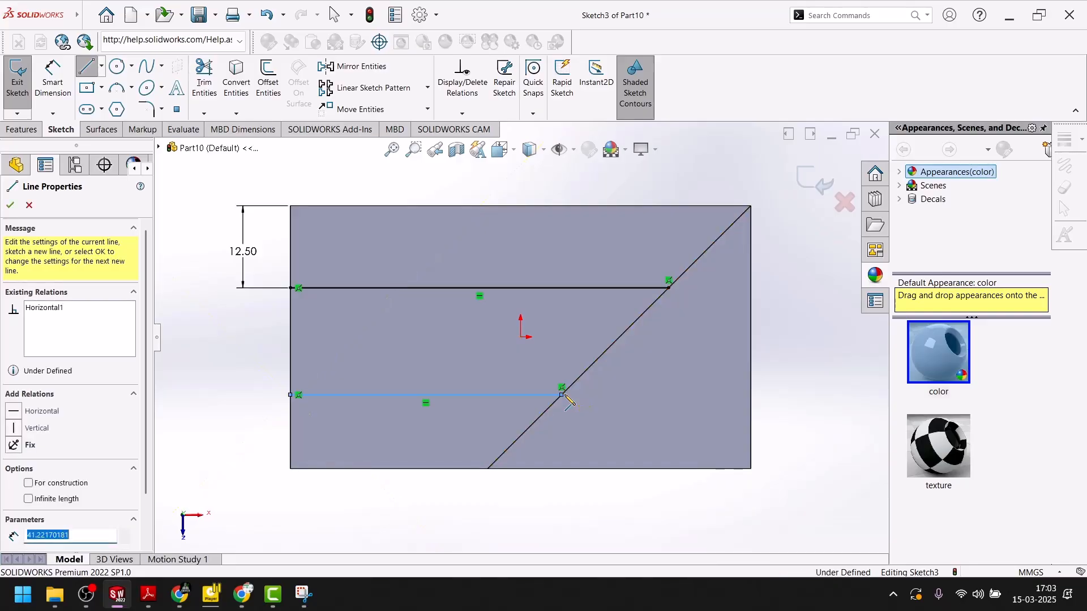
{"action": "key", "text": "Escape"}
Dimension the second horizontal line 12.5 mm from the face's lower edge
{"action": "left_click", "coordinate": [55, 78]}
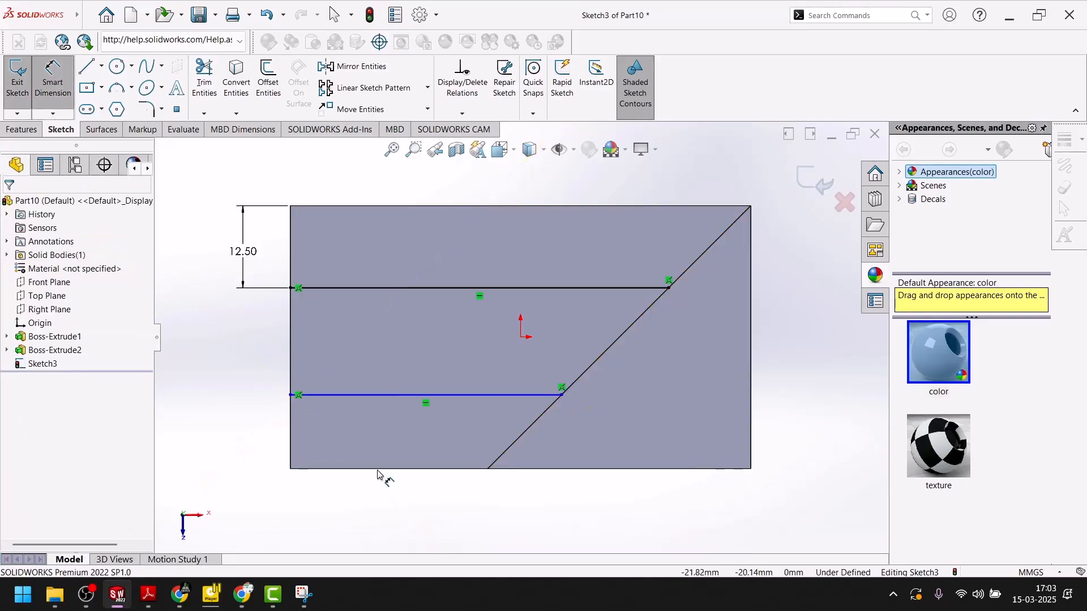
{"action": "left_click", "coordinate": [381, 395]}
{"action": "left_click", "coordinate": [380, 469]}
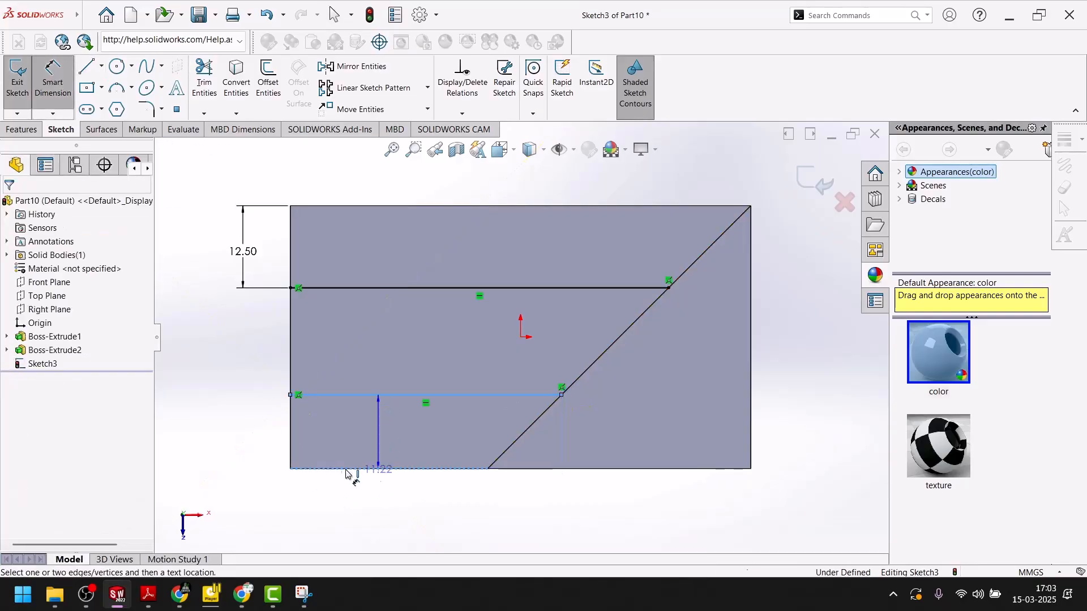
{"action": "left_click", "coordinate": [227, 443]}
{"action": "type", "text": "12.5"}
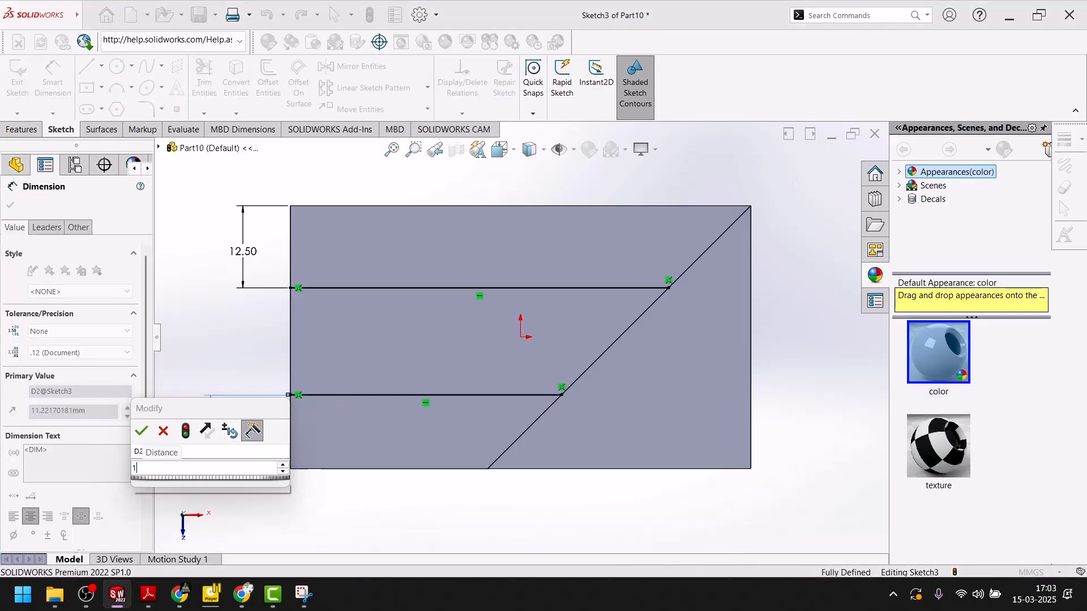
{"action": "key", "text": "Return"}
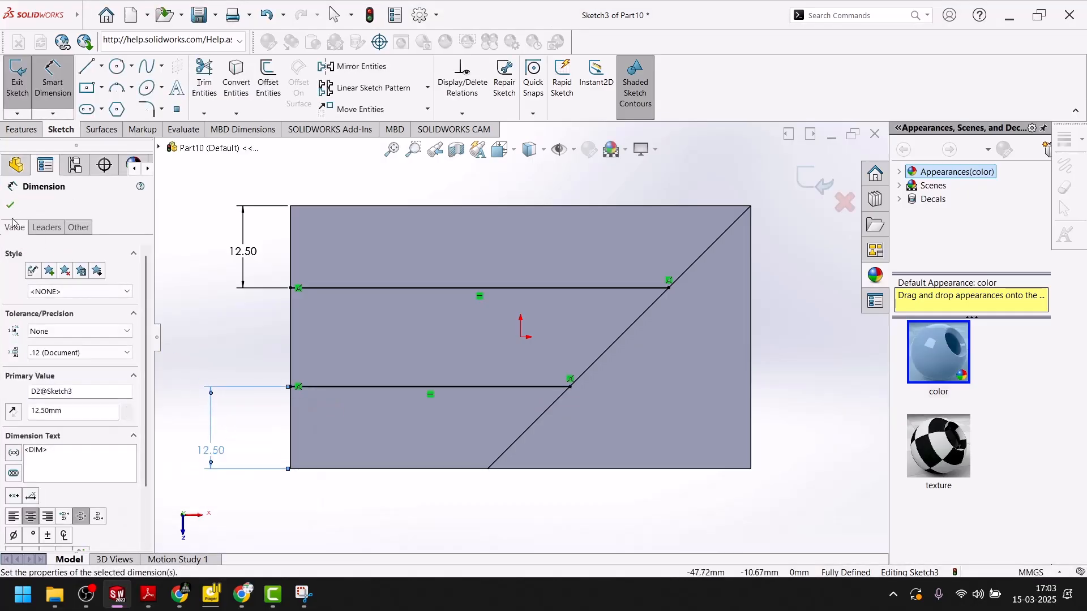
{"action": "left_click", "coordinate": [11, 205]}
Join the left ends of the two horizontal lines with a 15 mm vertical line and discard any stray line
{"action": "left_click", "coordinate": [86, 66]}
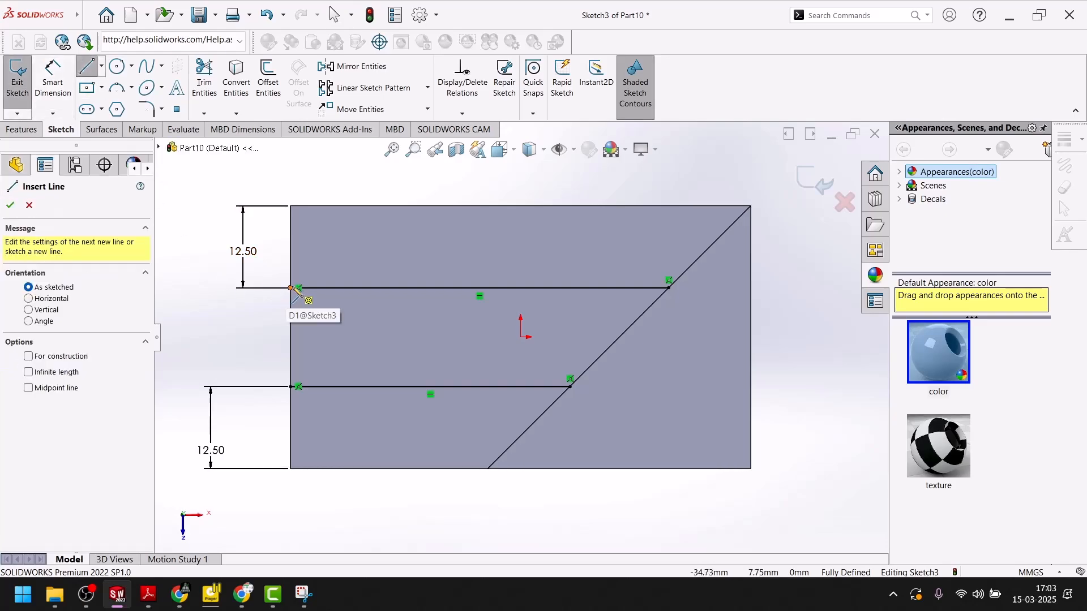
{"action": "left_click", "coordinate": [290, 288]}
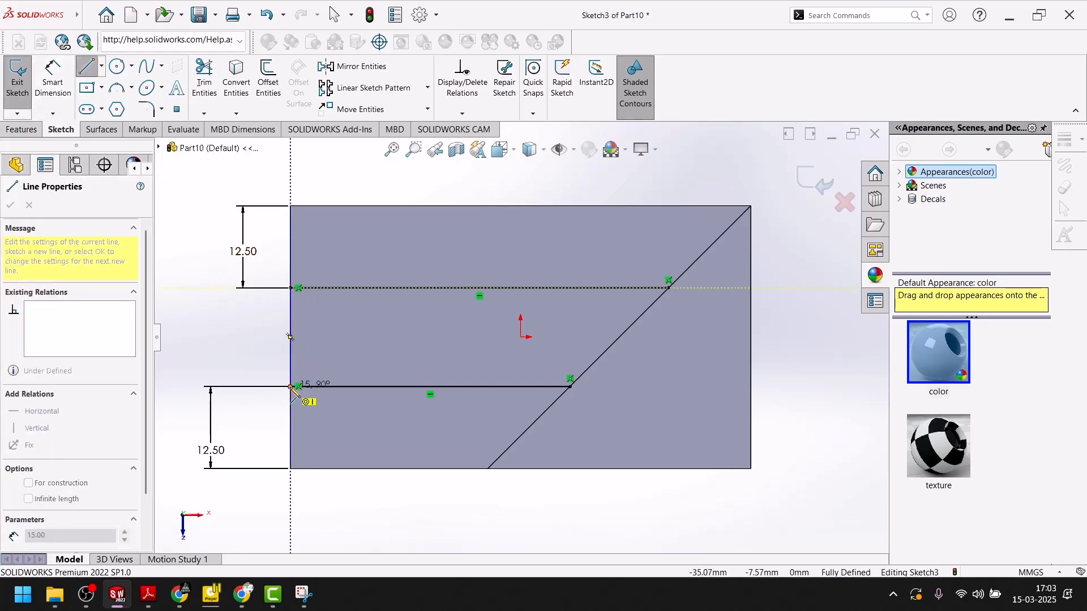
{"action": "left_click", "coordinate": [291, 387]}
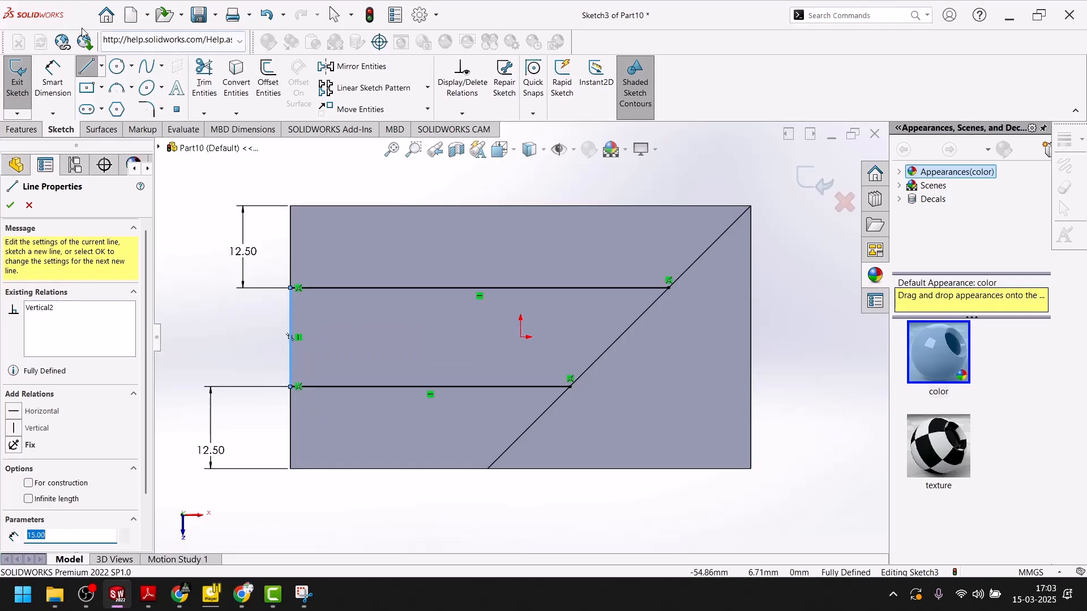
{"action": "left_click", "coordinate": [86, 16]}
{"action": "left_click", "coordinate": [287, 184]}
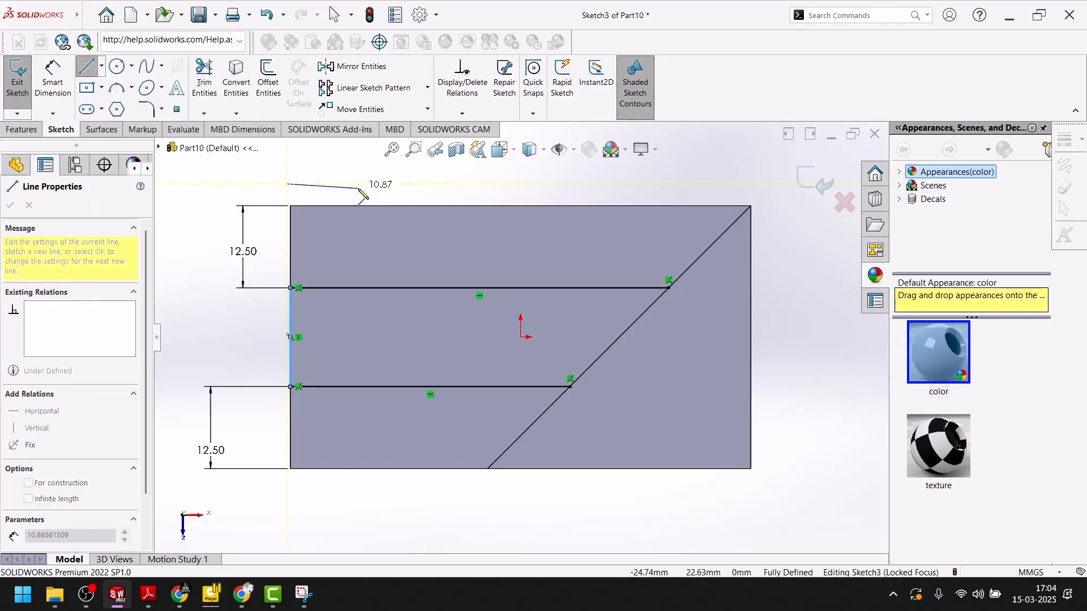
{"action": "key", "text": "Escape"}
{"action": "key", "text": "Escape"}
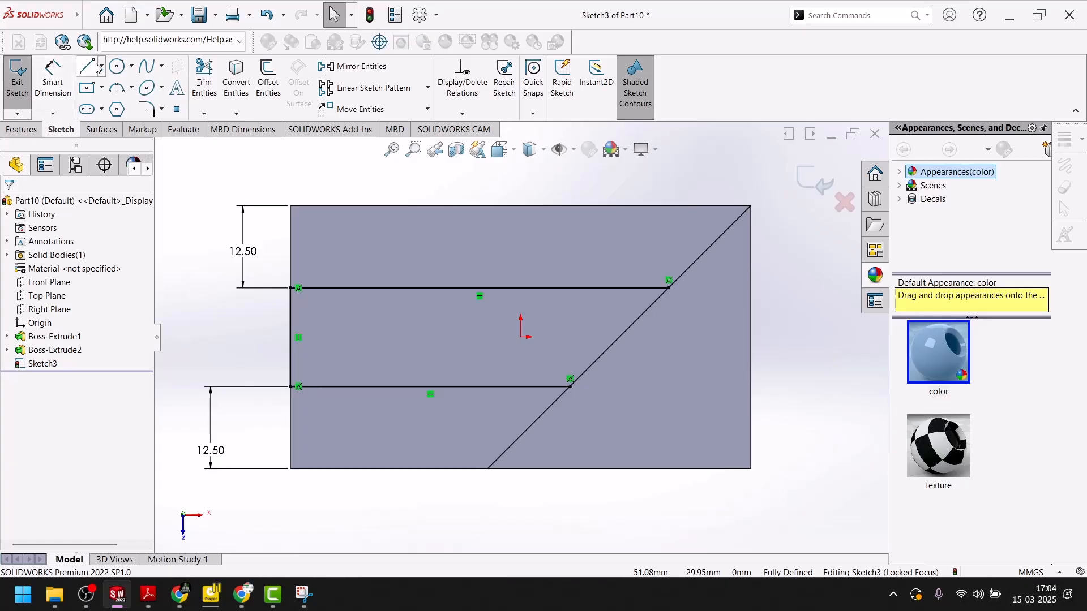
Close the slot profile with a line along the diagonal edge joining the two horizontal lines' ends, then exit the sketch
{"action": "left_click", "coordinate": [97, 67]}
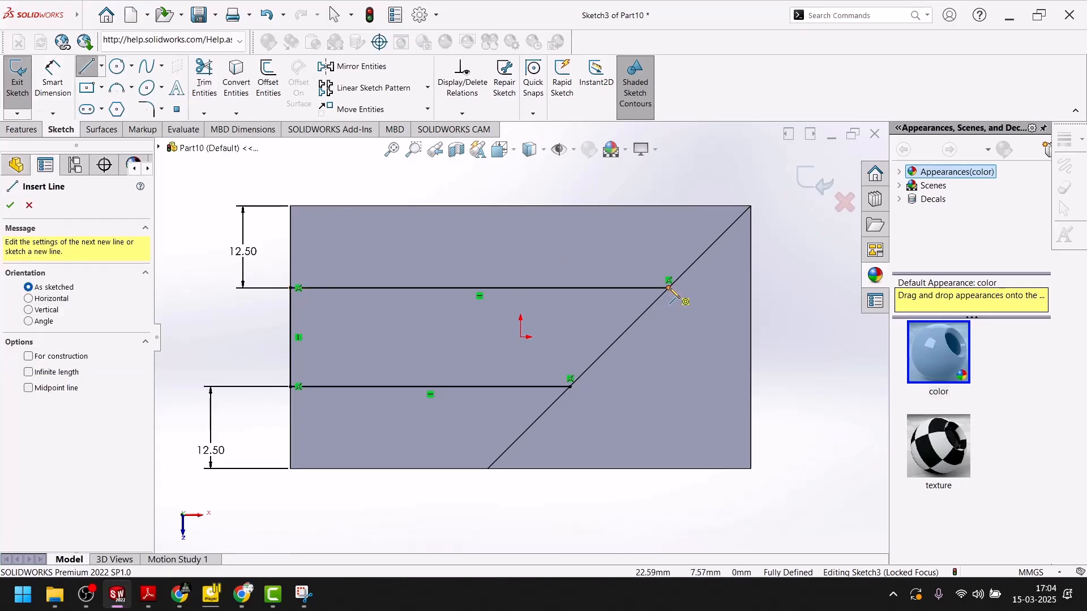
{"action": "left_click", "coordinate": [669, 288]}
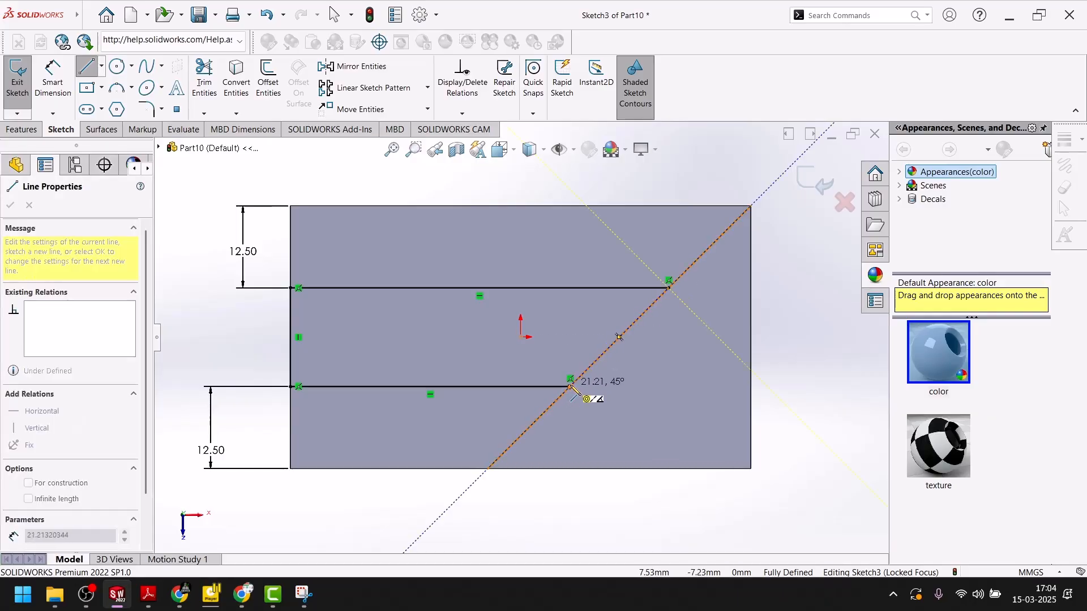
{"action": "double_click", "coordinate": [570, 386]}
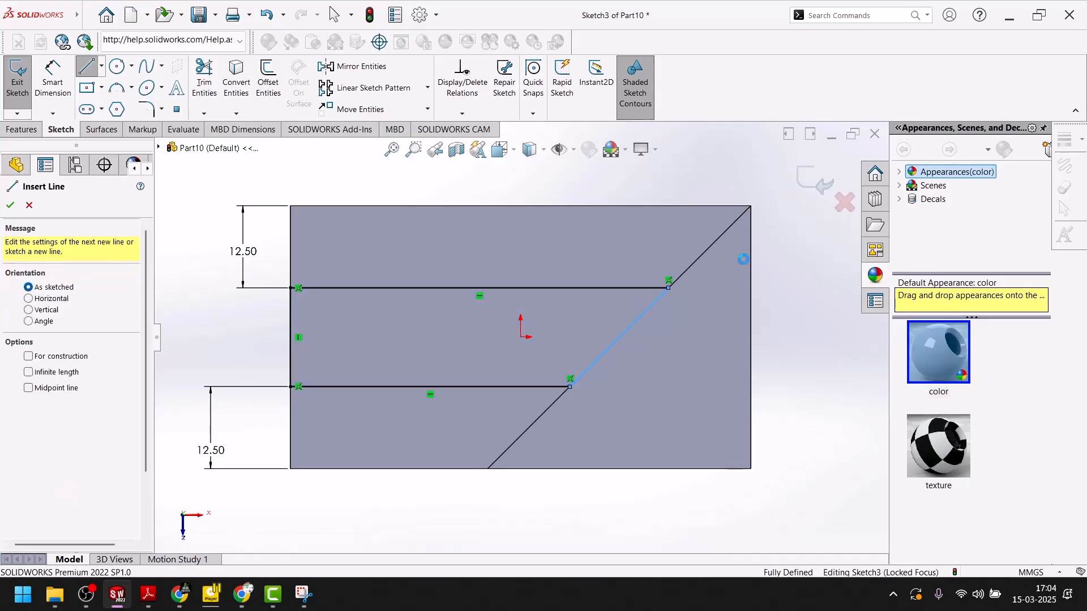
{"action": "scroll", "coordinate": [623, 334], "scroll_direction": "up", "scroll_amount": 4}
{"action": "mouse_move", "coordinate": [623, 334]}
{"action": "middle_mouse_down"}
{"action": "mouse_move", "coordinate": [524, 344]}
{"action": "mouse_move", "coordinate": [535, 339]}
{"action": "middle_mouse_up"}
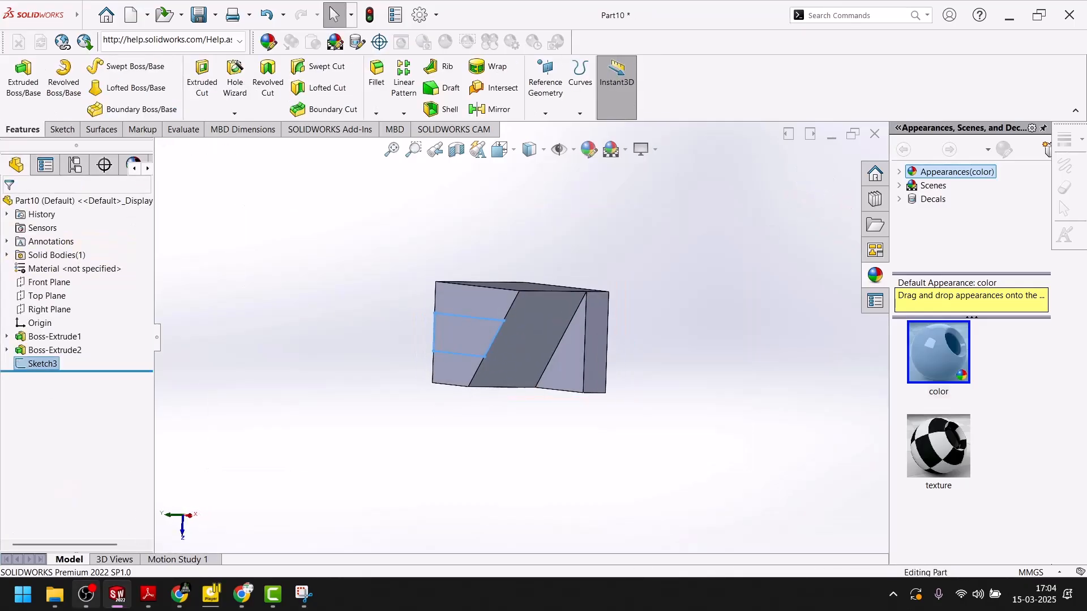
Switch to the PDF drawing, examine the slot's depth in the front and side views, and return to SOLIDWORKS
{"action": "left_click", "coordinate": [159, 603]}
{"action": "scroll", "coordinate": [594, 303], "scroll_direction": "up", "scroll_amount": 5}
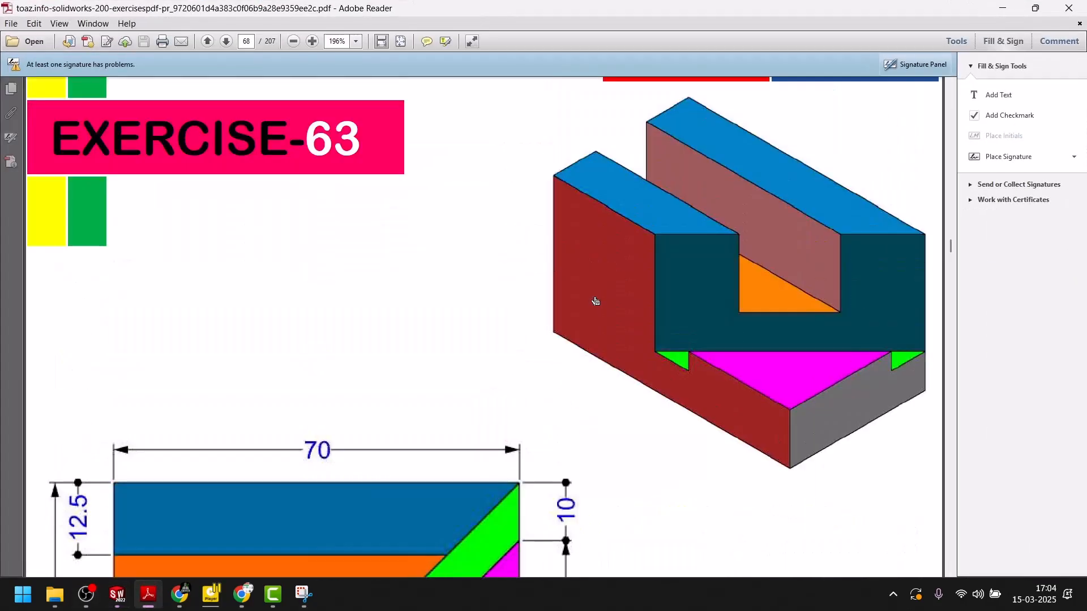
{"action": "scroll", "coordinate": [595, 300], "scroll_direction": "down", "scroll_amount": 2}
{"action": "scroll", "coordinate": [595, 303], "scroll_direction": "up", "scroll_amount": 1}
{"action": "scroll", "coordinate": [587, 301], "scroll_direction": "down", "scroll_amount": 6}
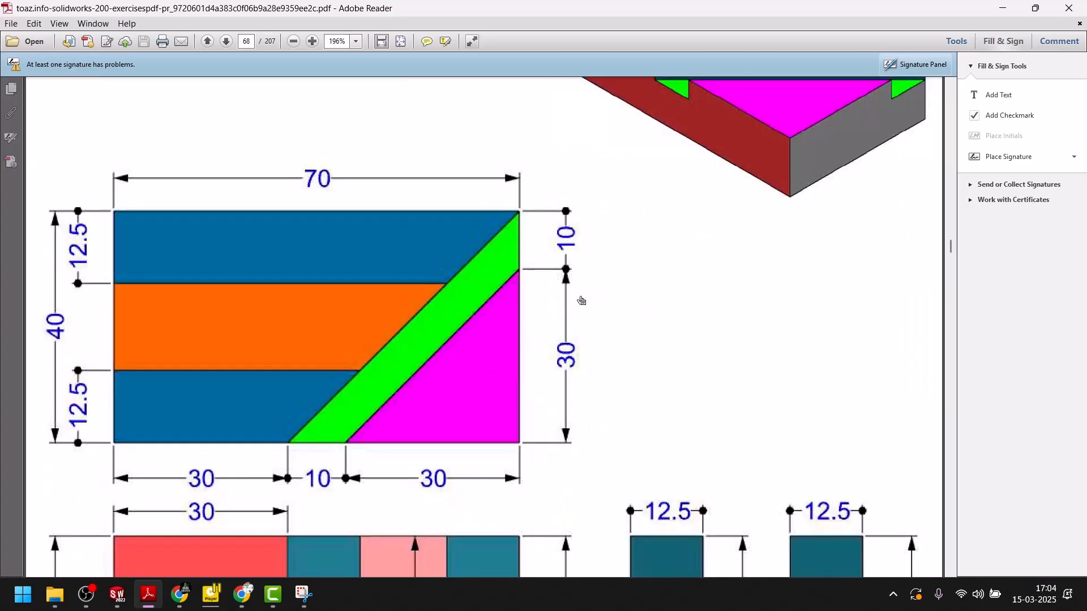
{"action": "scroll", "coordinate": [541, 300], "scroll_direction": "down", "scroll_amount": 6}
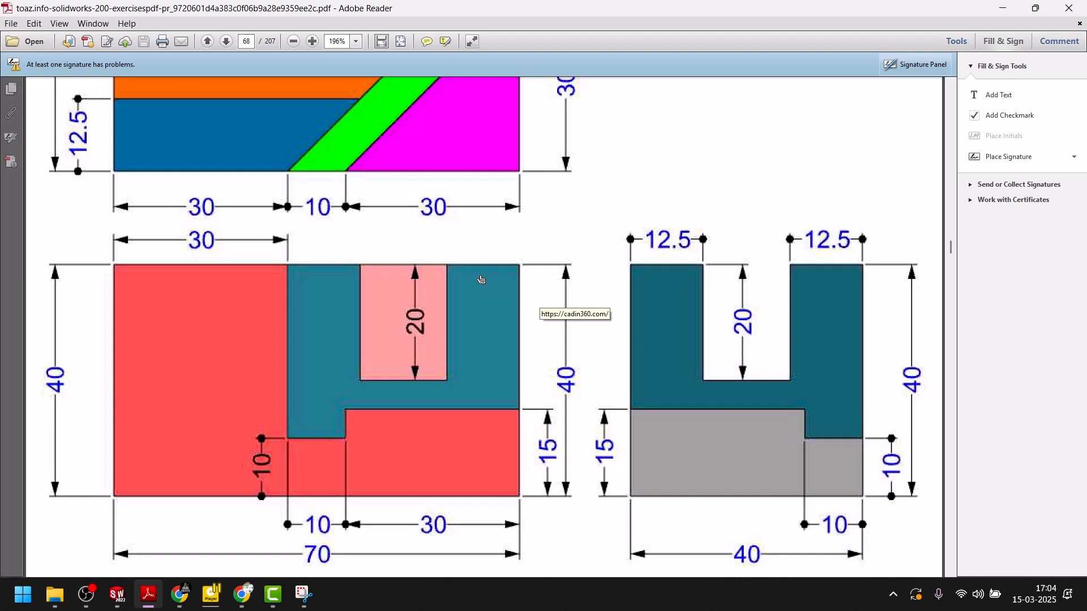
{"action": "scroll", "coordinate": [308, 413], "scroll_direction": "up", "scroll_amount": 10}
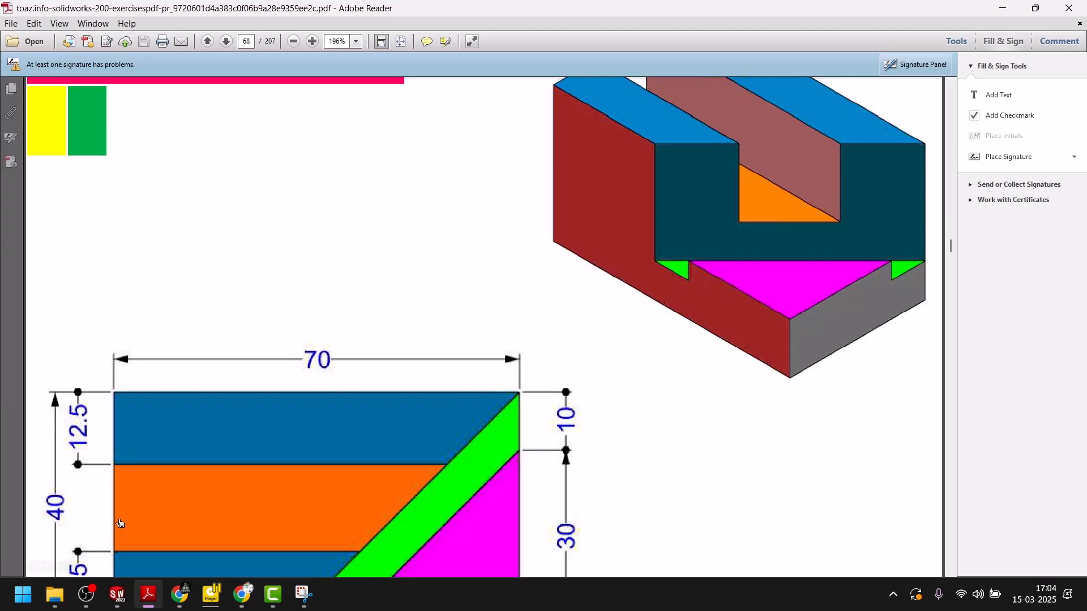
{"action": "left_click", "coordinate": [148, 594]}
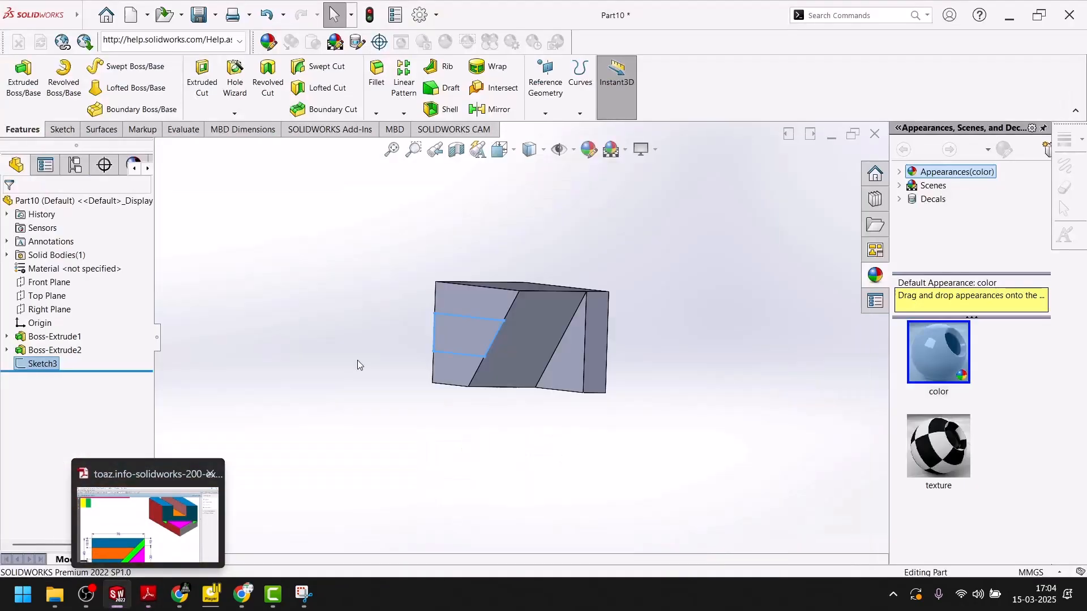
Cut-extrude the slot profile to a blind depth of 20 mm
{"action": "left_click", "coordinate": [202, 82]}
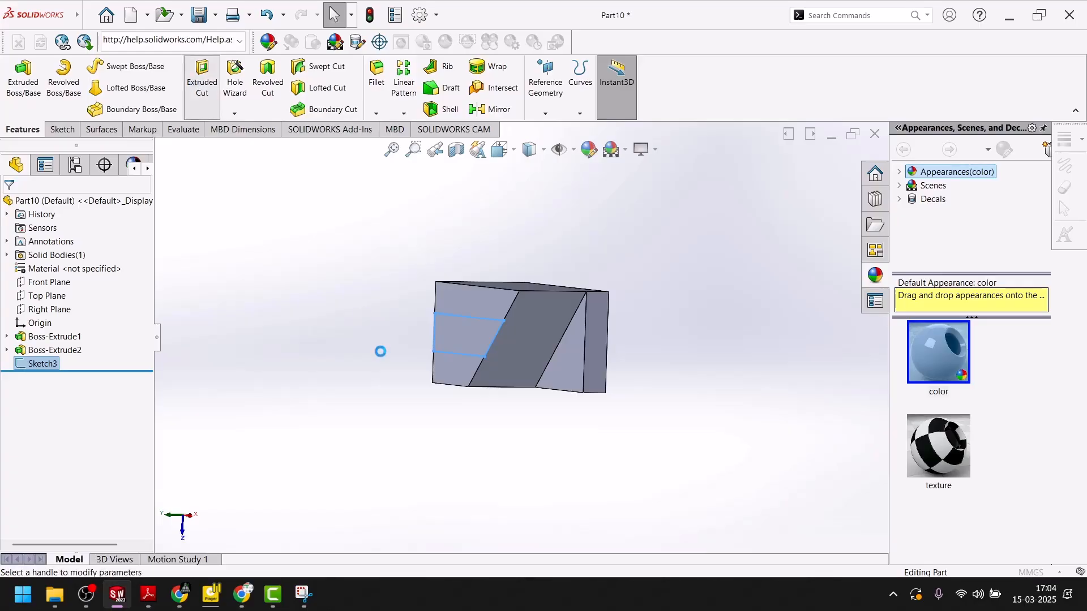
{"action": "type", "text": "20"}
{"action": "key", "text": "Return"}
{"action": "left_click", "coordinate": [10, 206]}
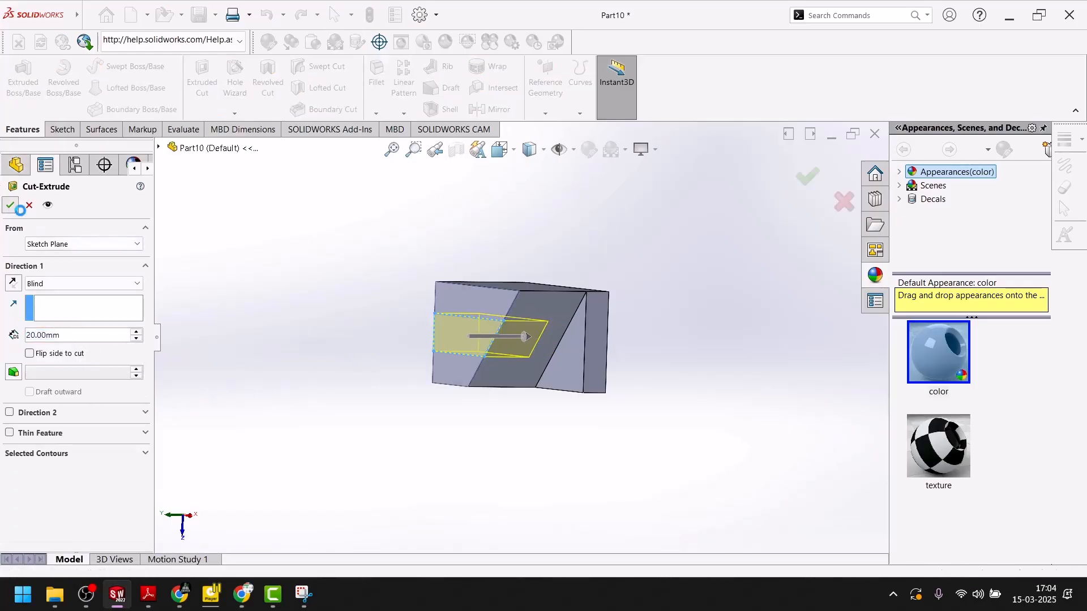
On the lower triangular face, check the PDF drawing and sketch a right triangle about 26 mm wide and 24 mm high at the block's outer corner
{"action": "left_click", "coordinate": [588, 347]}
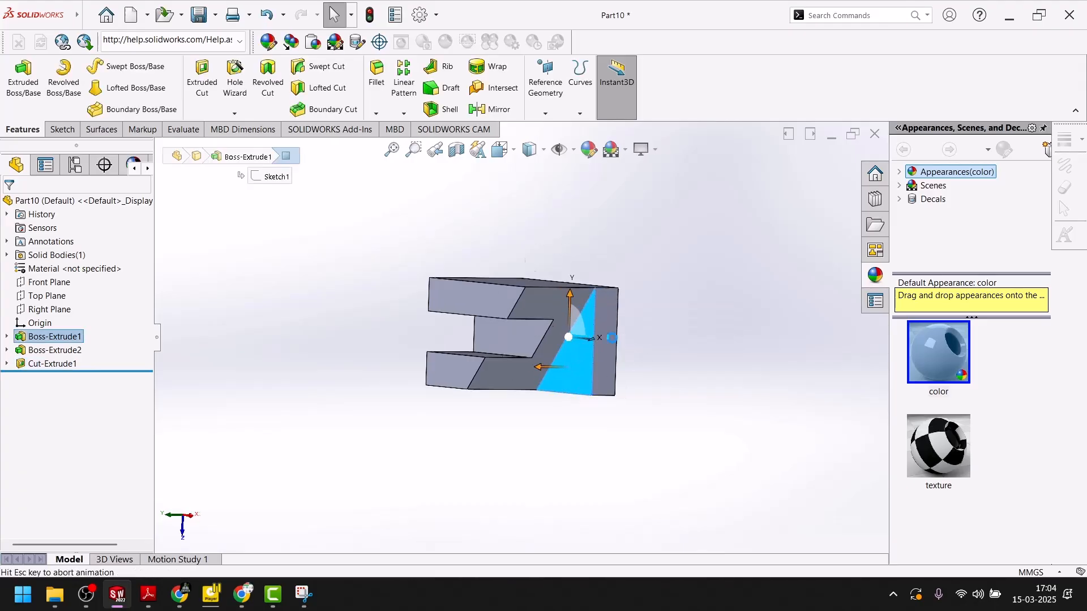
{"action": "left_click", "coordinate": [612, 333]}
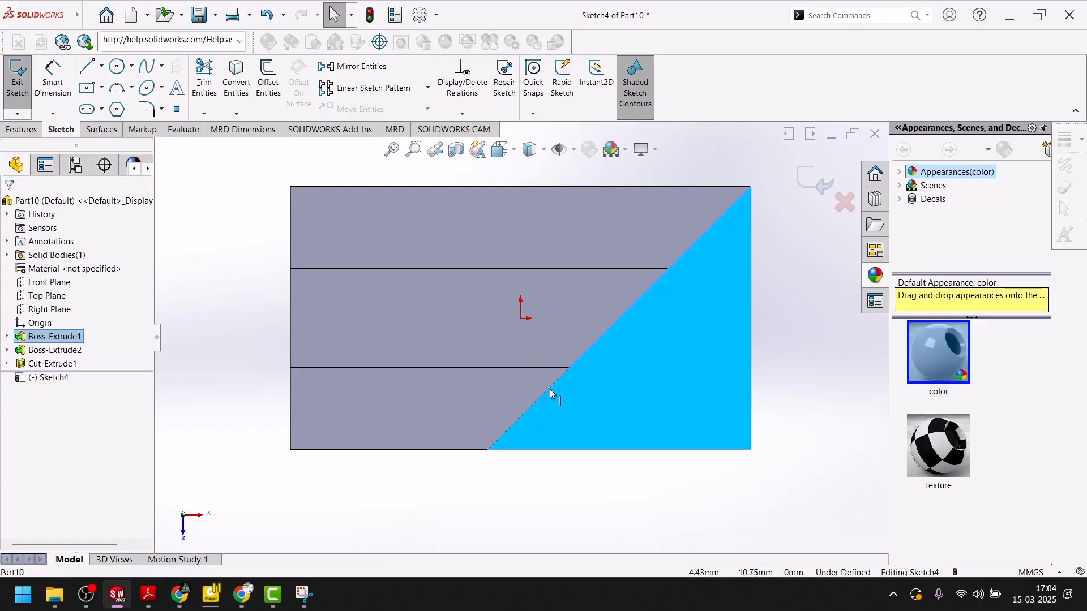
{"action": "left_click", "coordinate": [149, 594]}
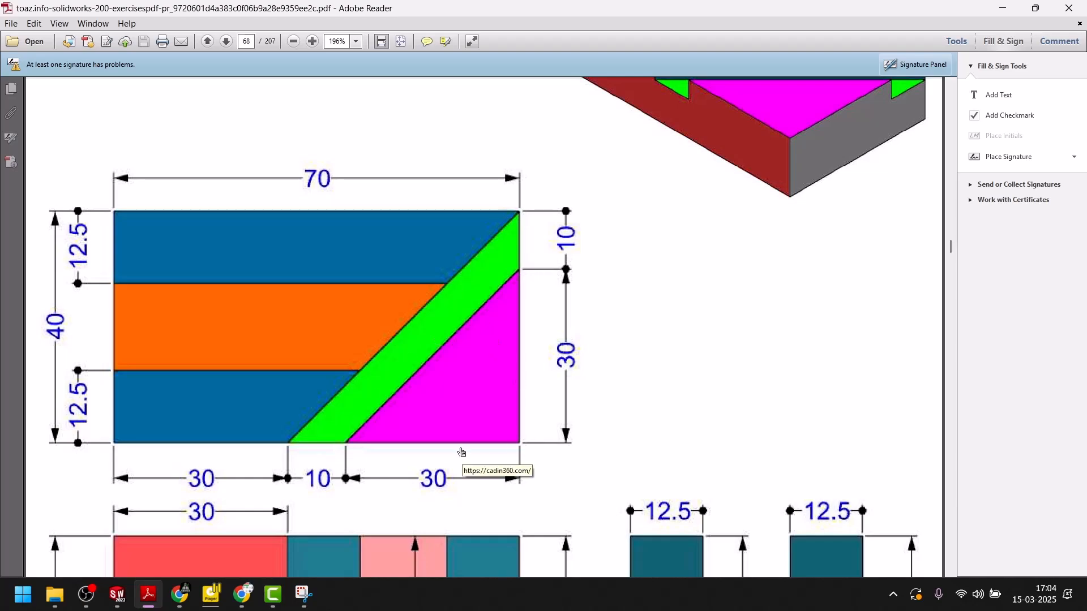
{"action": "left_click", "coordinate": [117, 594]}
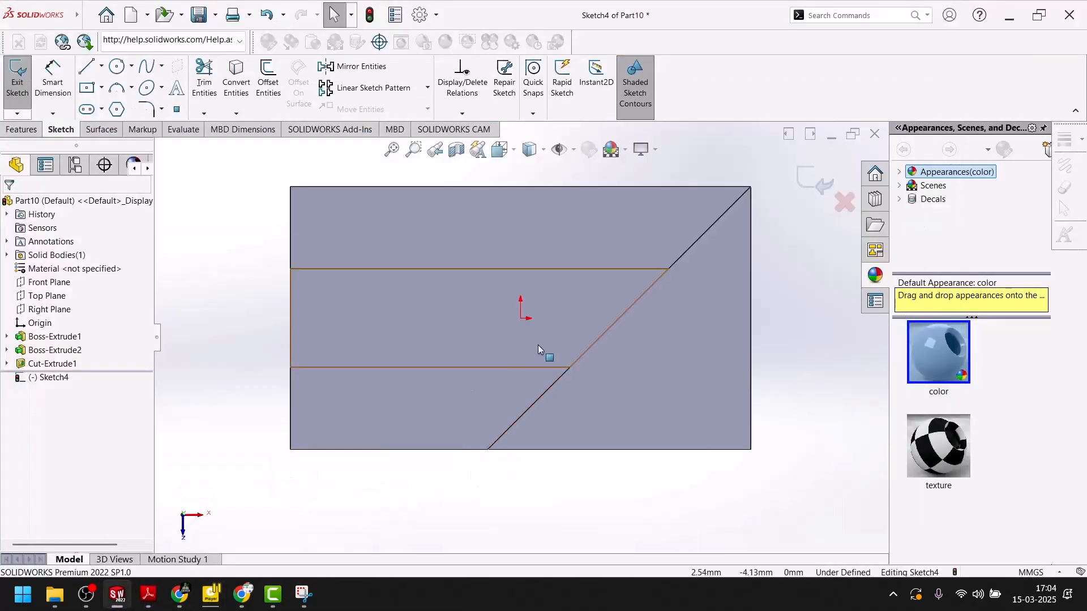
{"action": "left_click", "coordinate": [87, 66]}
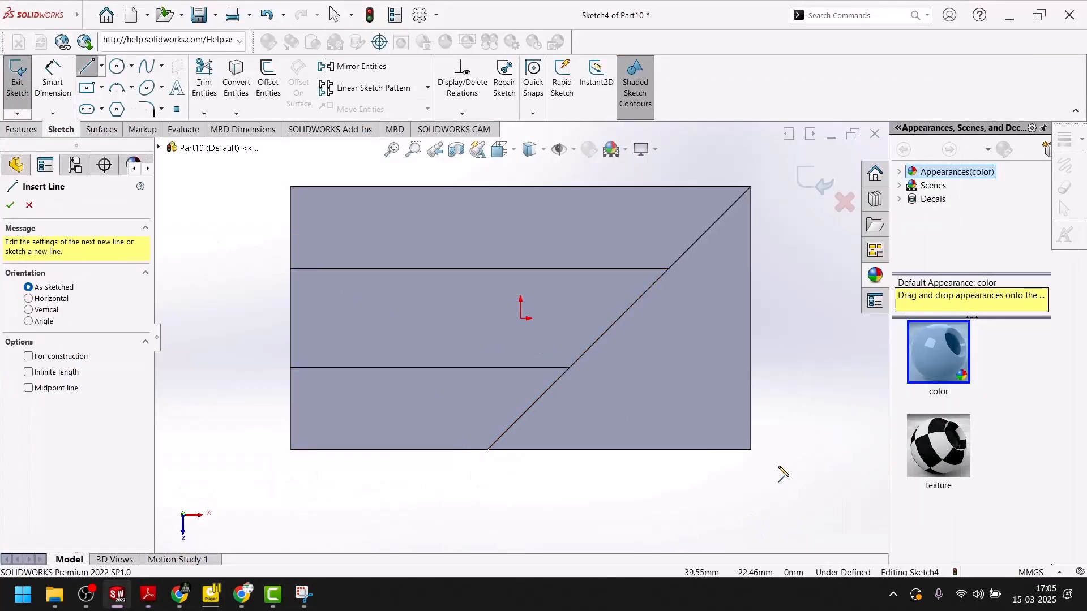
{"action": "mouse_move", "coordinate": [752, 451]}
{"action": "left_mouse_down"}
{"action": "mouse_move", "coordinate": [757, 290]}
{"action": "mouse_move", "coordinate": [583, 451]}
{"action": "mouse_move", "coordinate": [588, 463]}
{"action": "mouse_move", "coordinate": [577, 451]}
{"action": "left_mouse_up"}
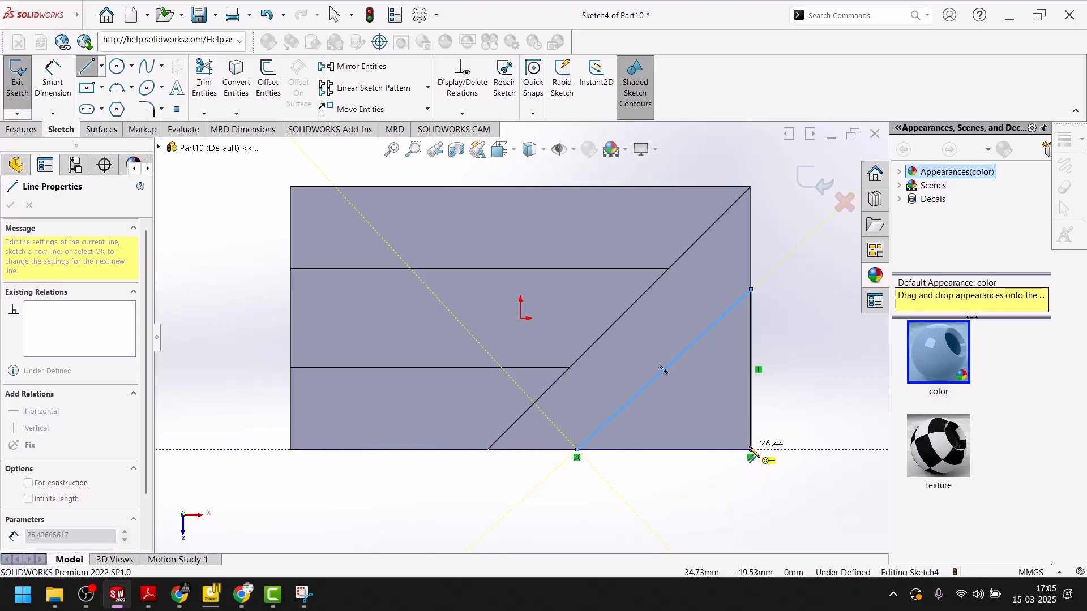
{"action": "left_click", "coordinate": [751, 450]}
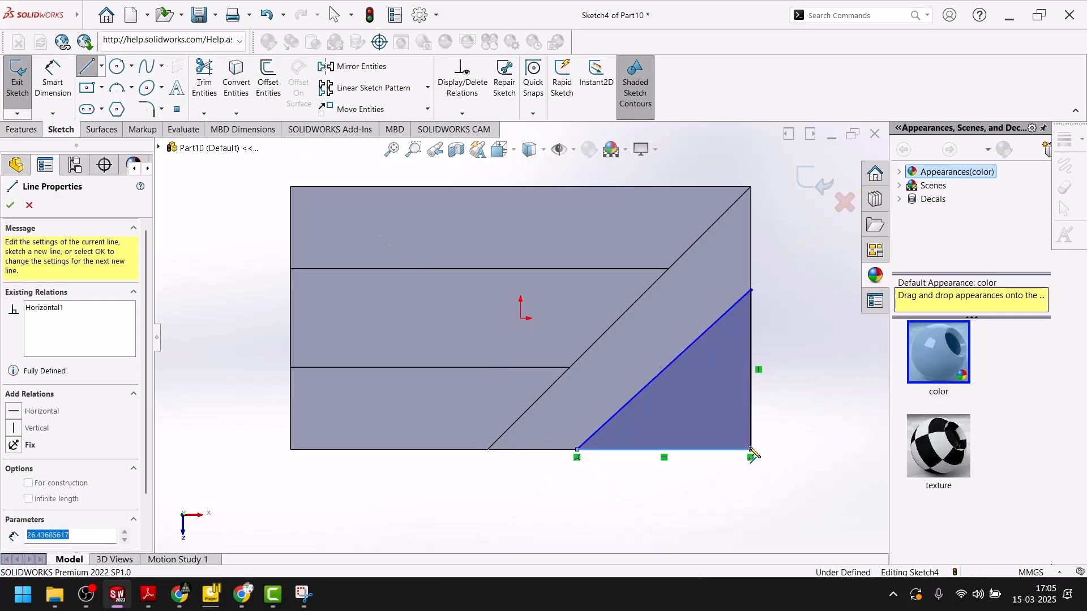
Dimension the triangle's vertical and horizontal legs 30 mm each and exit the sketch, keeping its changes
{"action": "left_click", "coordinate": [53, 77]}
{"action": "left_click", "coordinate": [752, 378]}
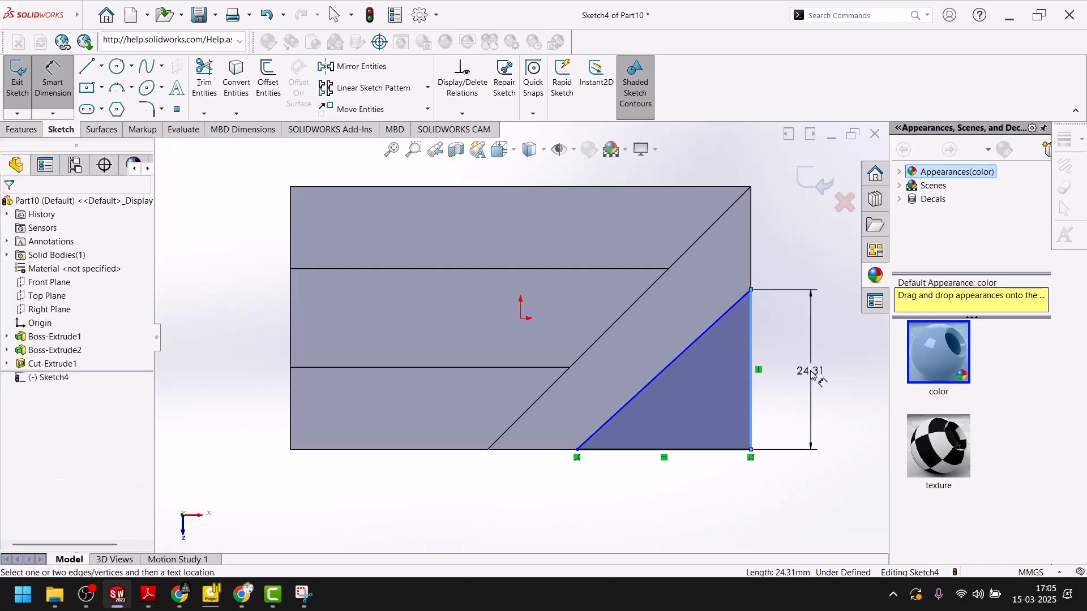
{"action": "left_click", "coordinate": [813, 376]}
{"action": "key", "text": "Return"}
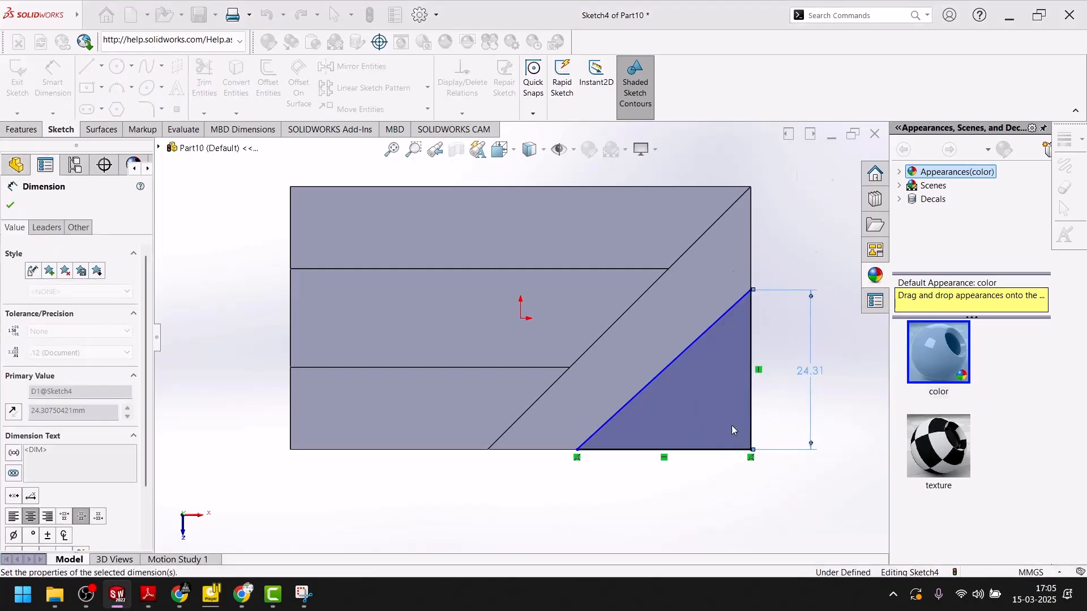
{"action": "left_click", "coordinate": [727, 451]}
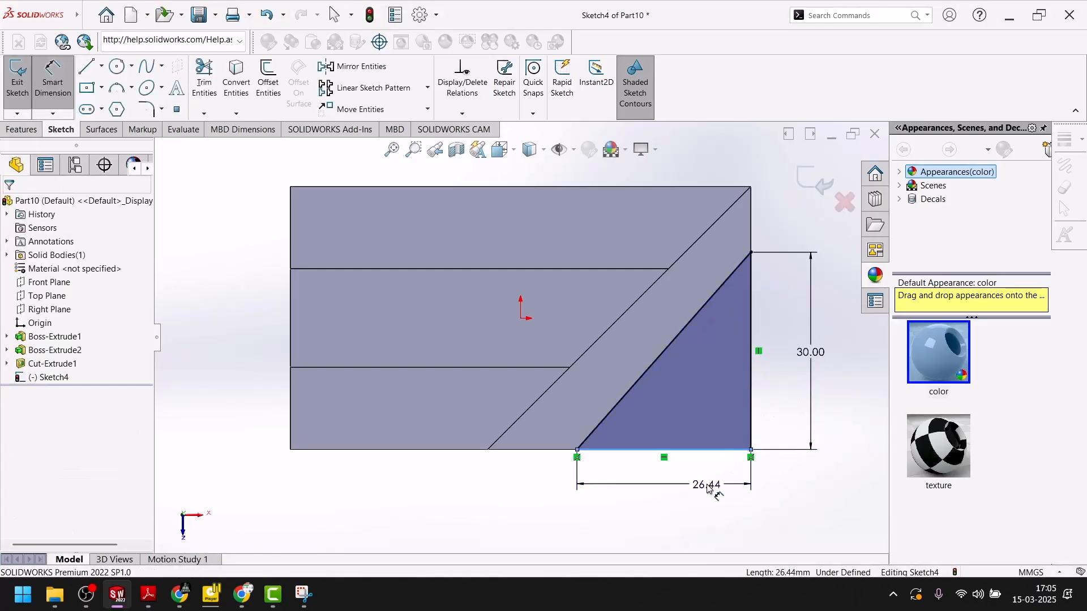
{"action": "left_click", "coordinate": [709, 490]}
{"action": "type", "text": "30"}
{"action": "key", "text": "Return"}
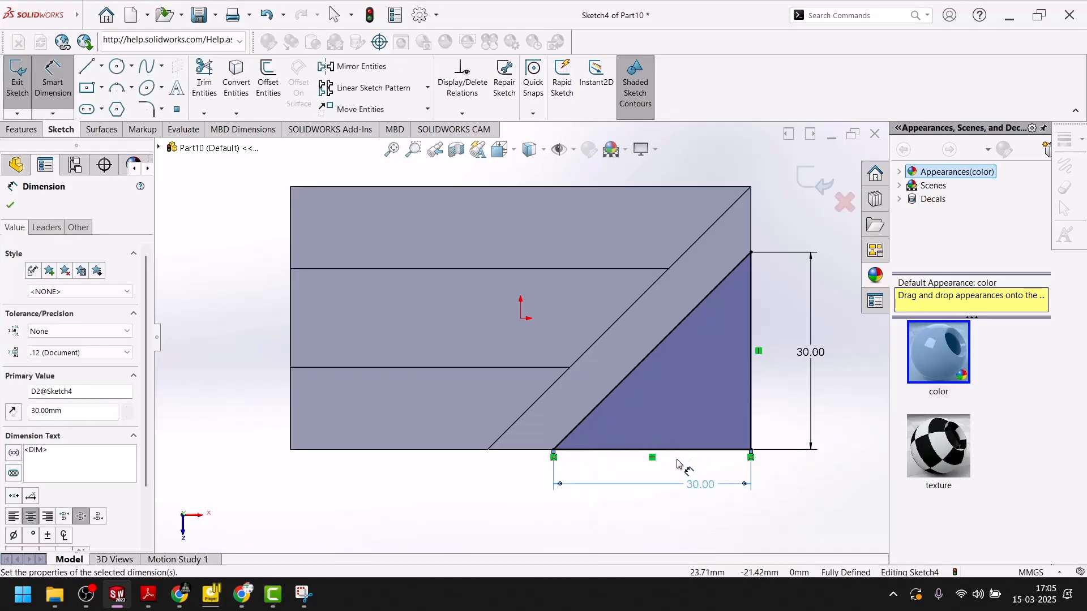
{"action": "left_click", "coordinate": [10, 206]}
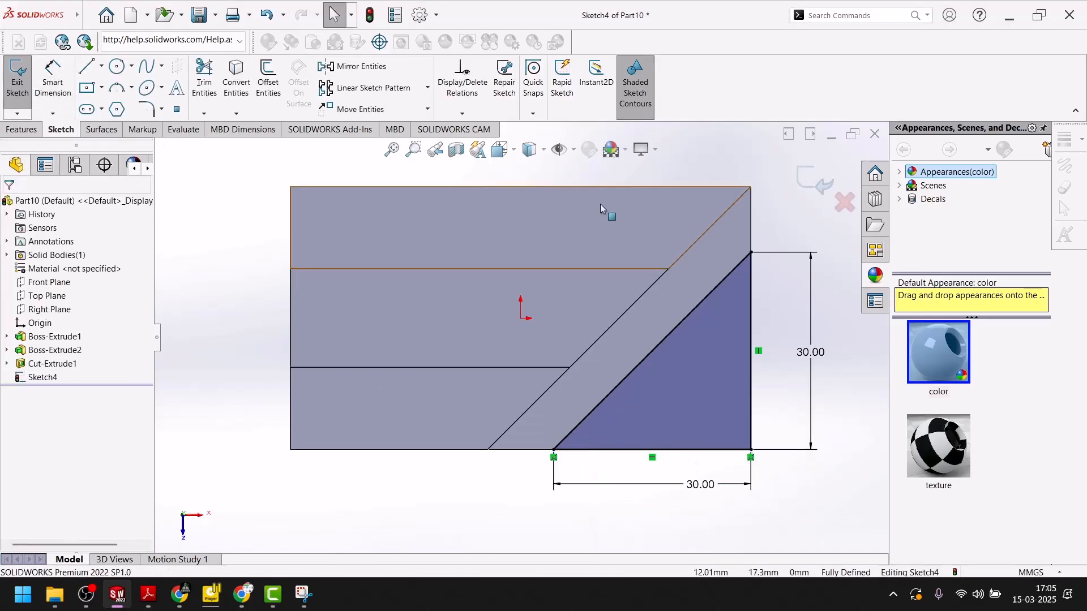
{"action": "left_click", "coordinate": [844, 201]}
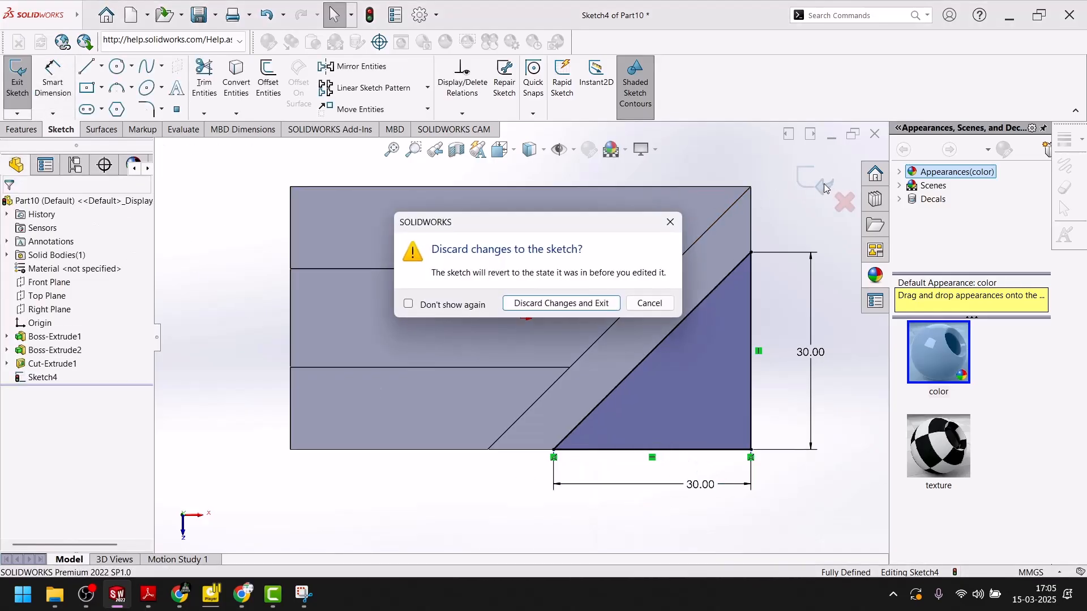
{"action": "left_click", "coordinate": [670, 222]}
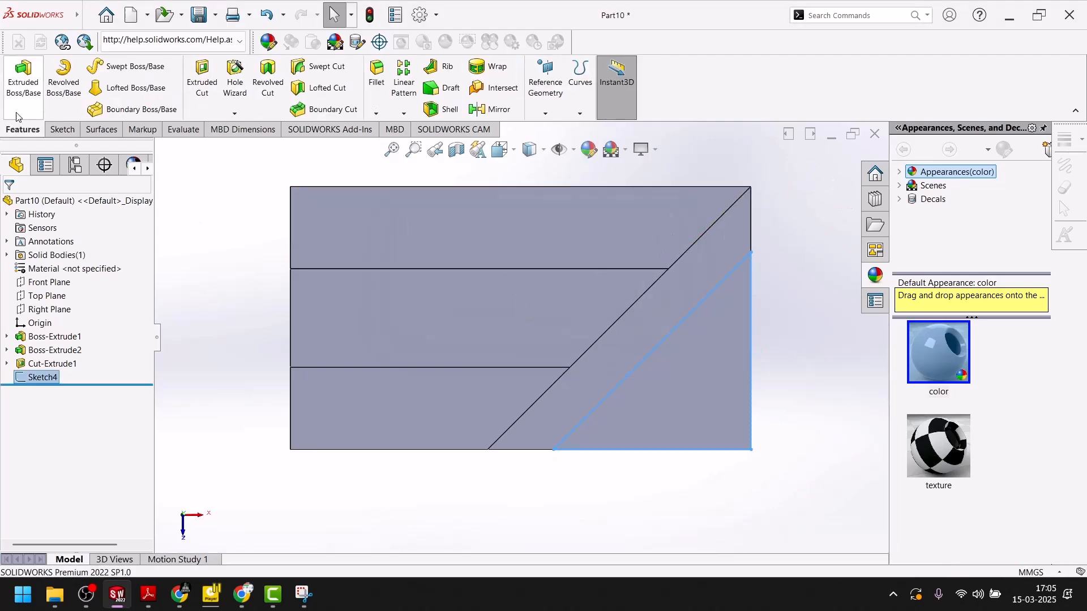
Extrude the triangle as a boss to a blind depth of 10 mm, merged with the block
{"action": "left_click", "coordinate": [23, 77]}
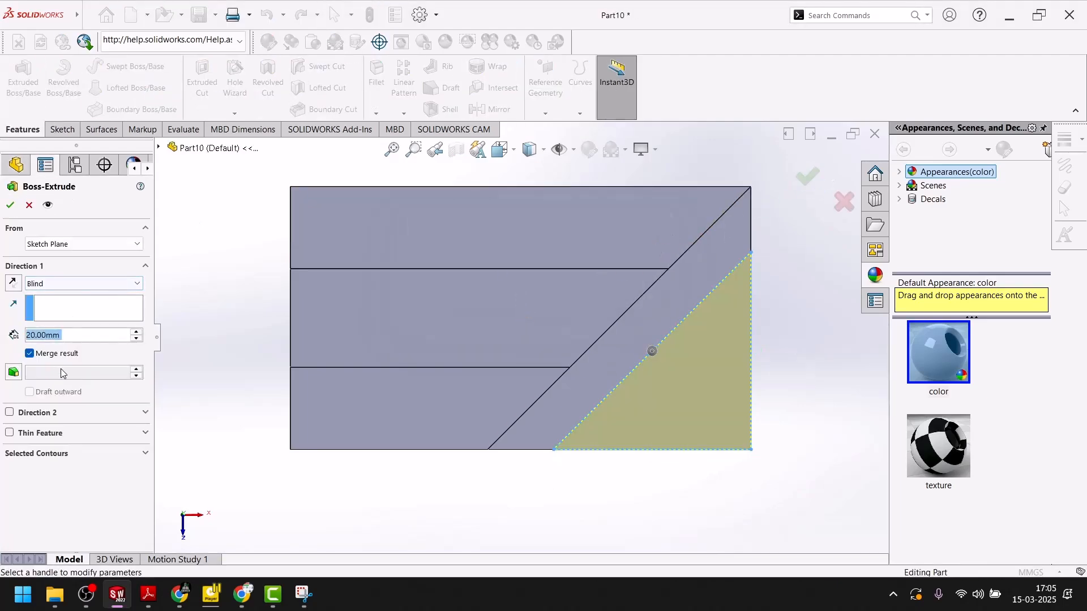
{"action": "type", "text": "10"}
{"action": "key", "text": "Return"}
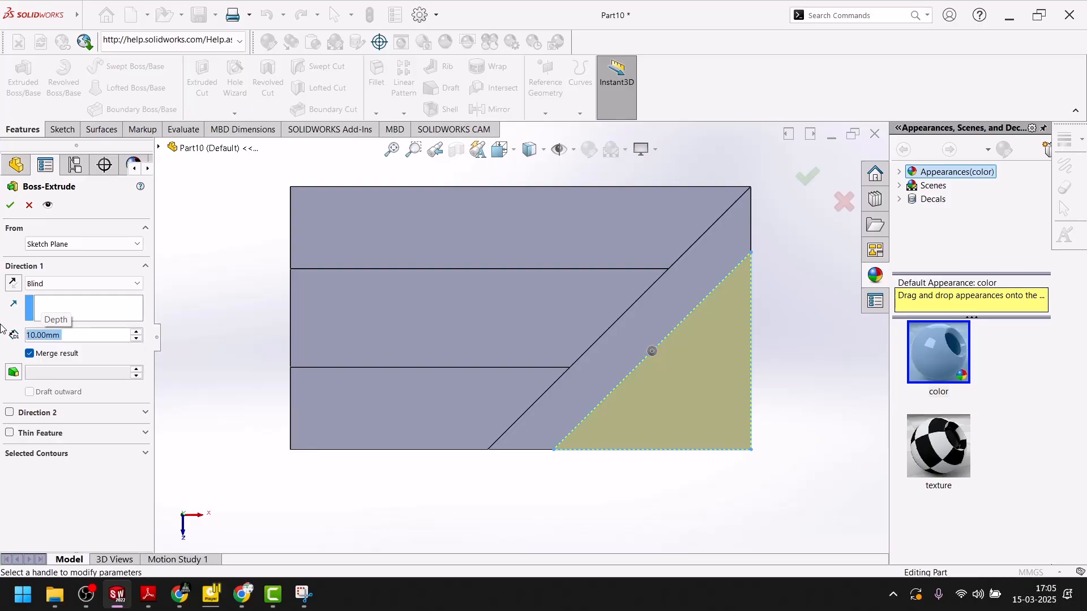
{"action": "left_click", "coordinate": [7, 207]}
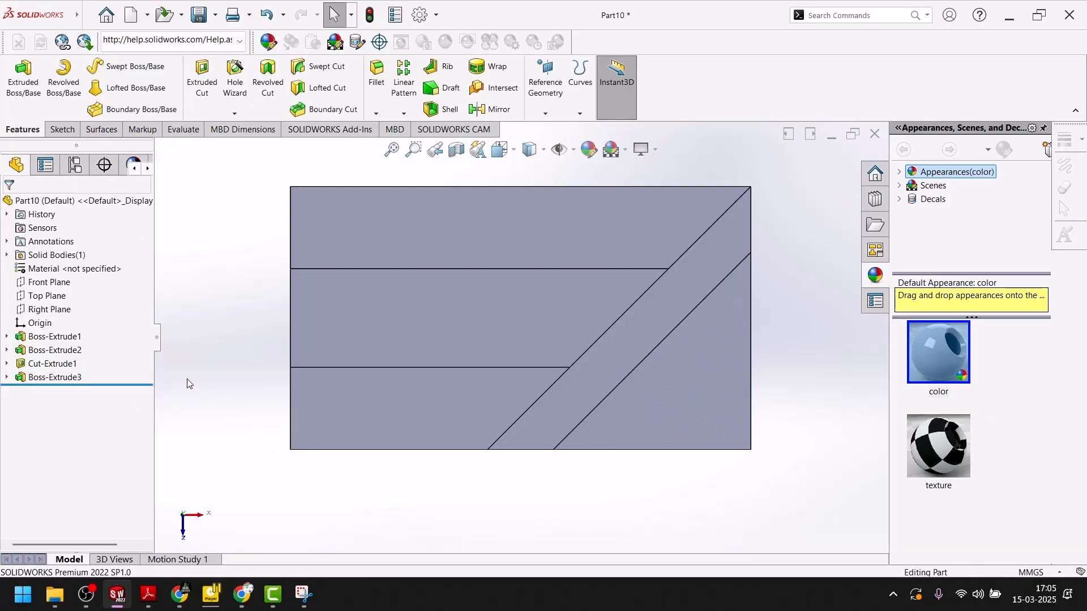
In the isometric view, colour the diagonal ledge face and the slot's floor face magenta
{"action": "middle_click_drag", "start_coordinate": [191, 385], "coordinate": [163, 368]}
{"action": "key", "text": "space"}
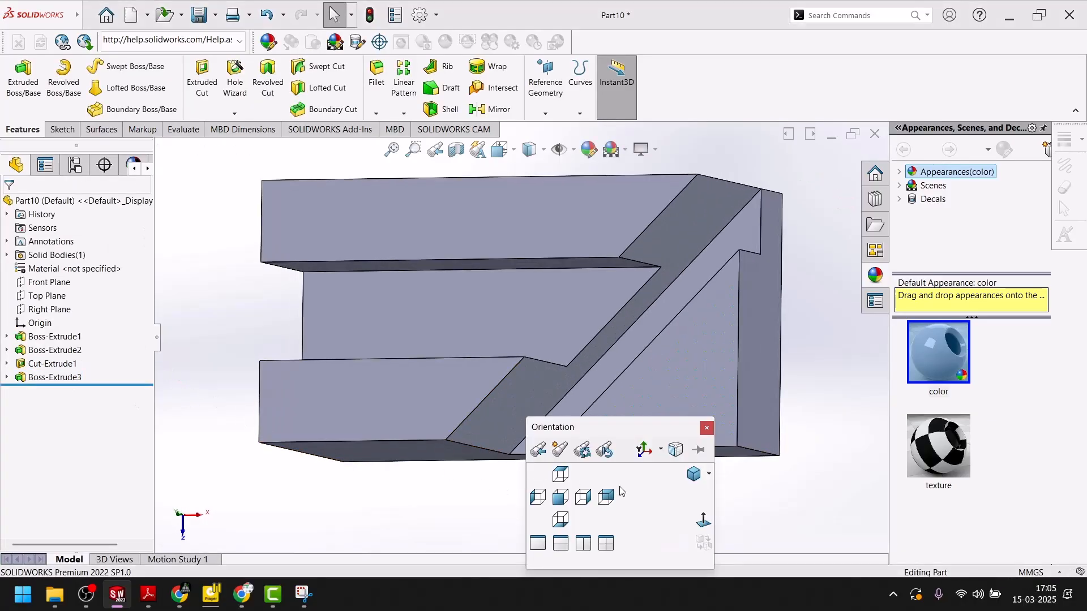
{"action": "left_click", "coordinate": [693, 474]}
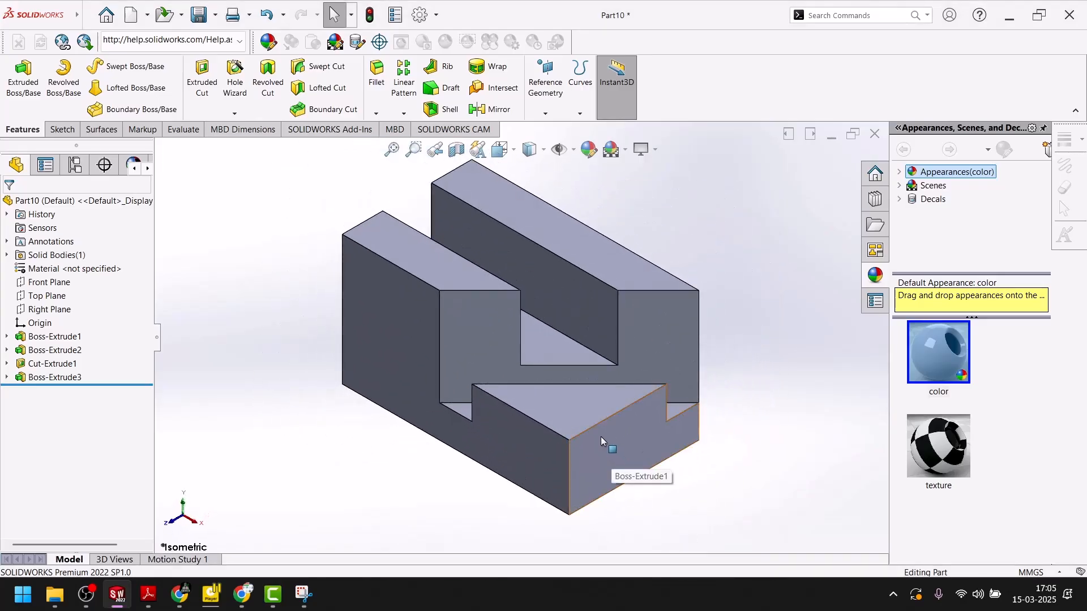
{"action": "scroll", "coordinate": [601, 437], "scroll_direction": "down", "scroll_amount": 5}
{"action": "left_click", "coordinate": [682, 402]}
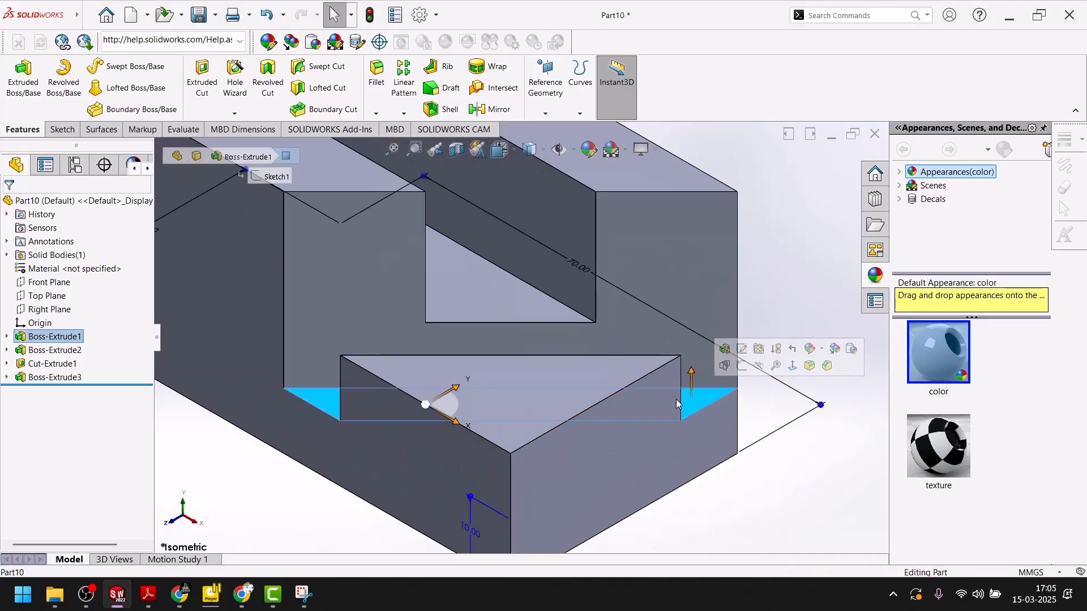
{"action": "left_click", "coordinate": [503, 294], "text": "ctrl"}
{"action": "left_click", "coordinate": [588, 149]}
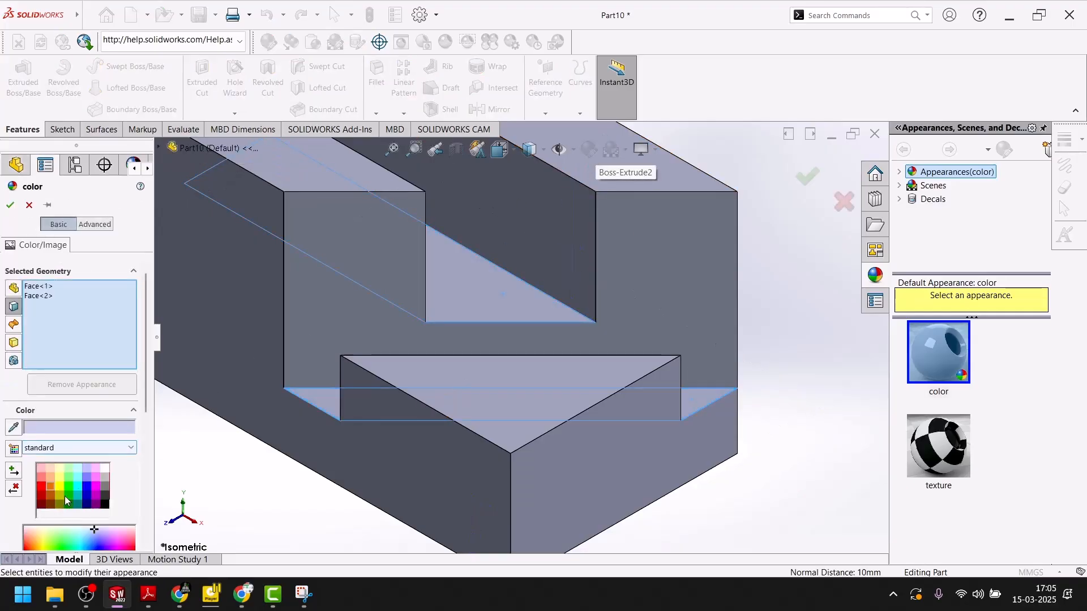
{"action": "left_click", "coordinate": [97, 489]}
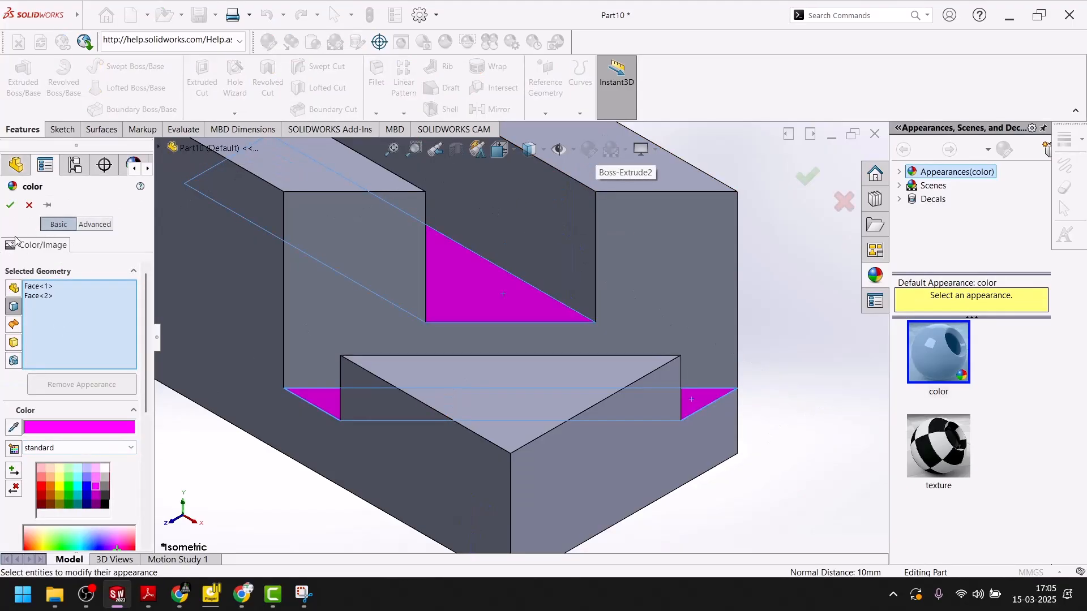
{"action": "left_click", "coordinate": [10, 205]}
Colour the block's two upper top faces and the top of the triangular boss blue
{"action": "key", "text": "z"}
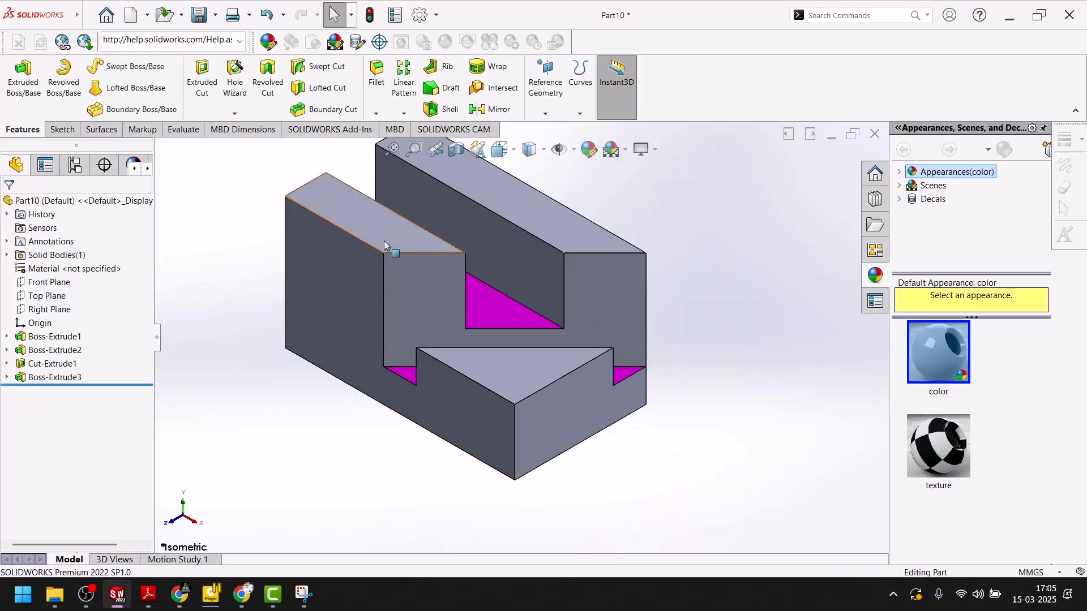
{"action": "left_click", "coordinate": [384, 243]}
{"action": "left_click", "coordinate": [521, 198], "text": "ctrl"}
{"action": "left_click", "coordinate": [527, 381], "text": "ctrl"}
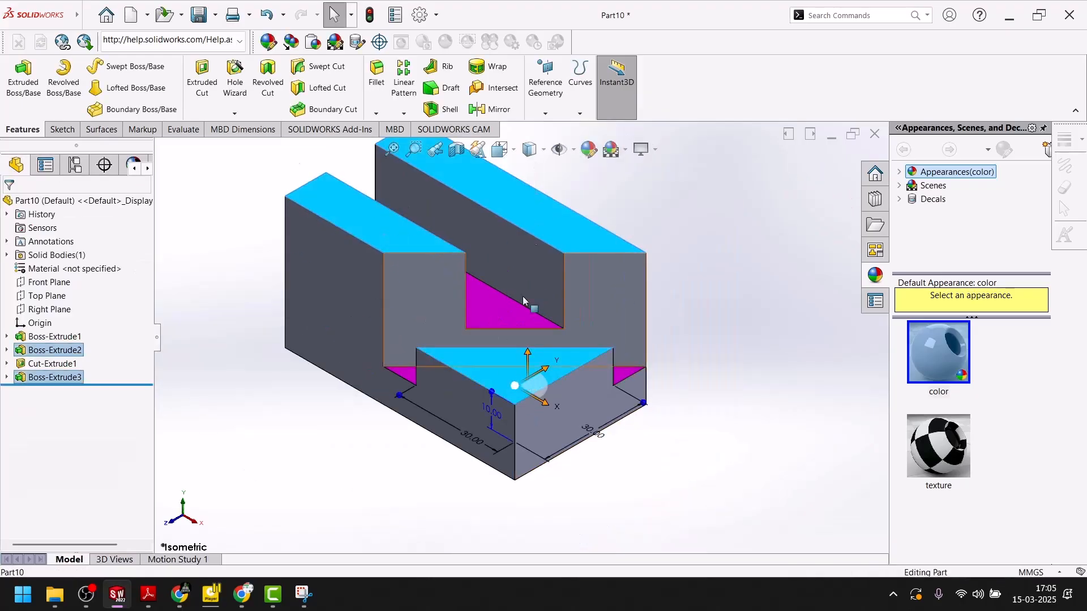
{"action": "left_click", "coordinate": [587, 149]}
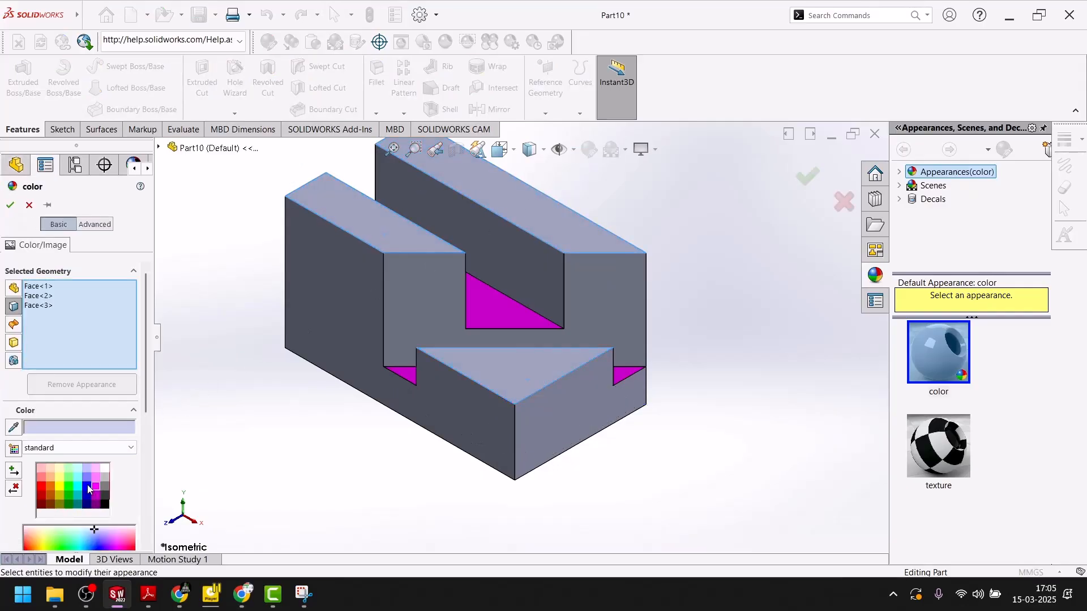
{"action": "left_click", "coordinate": [88, 487]}
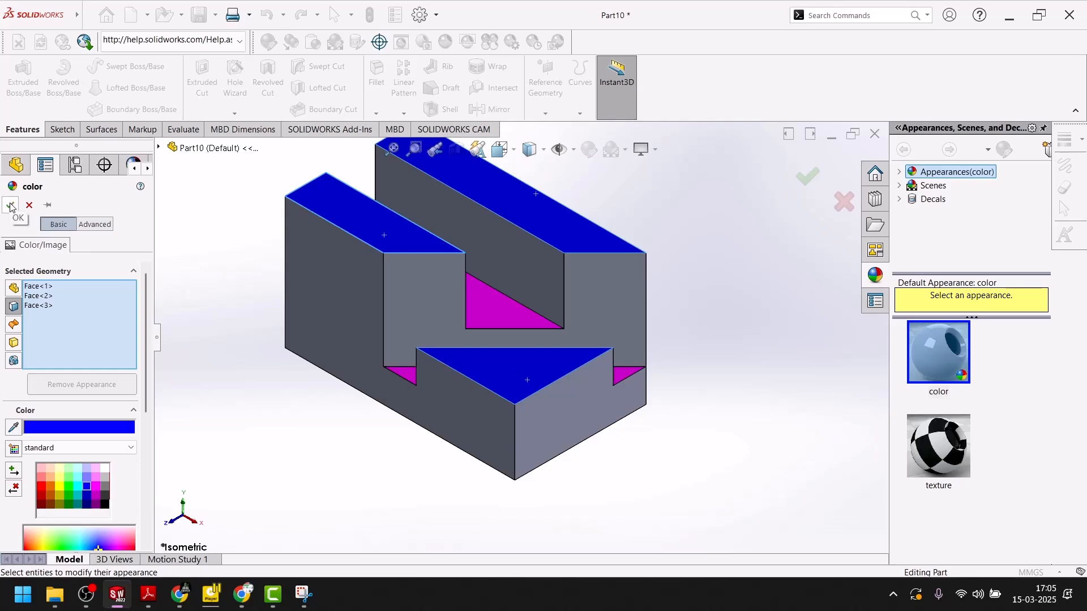
{"action": "left_click", "coordinate": [10, 205]}
Colour the angled end face and both side walls of the slot green
{"action": "left_click", "coordinate": [465, 339]}
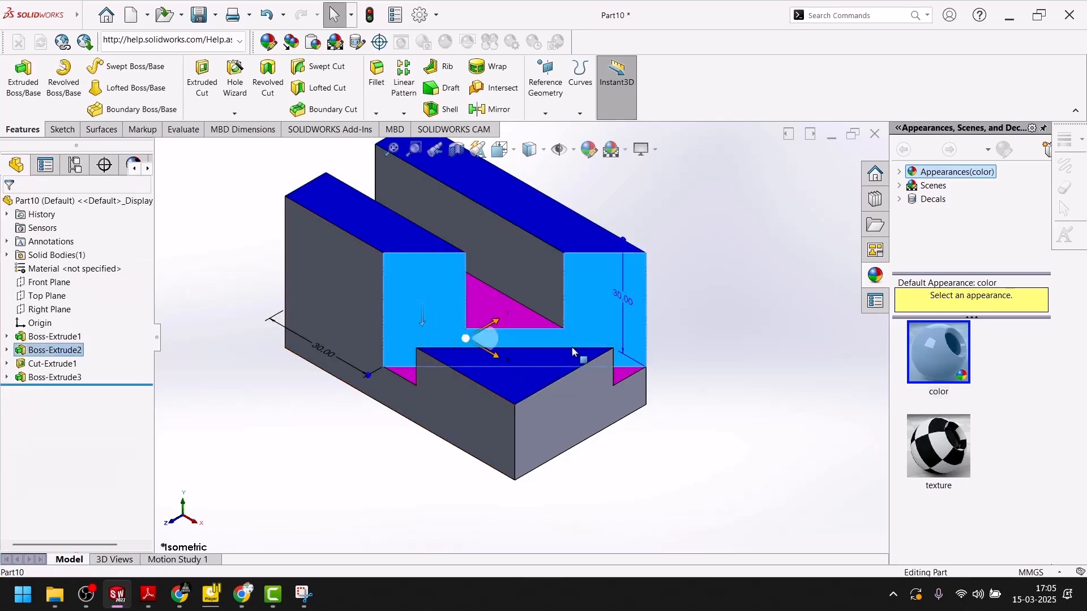
{"action": "left_click", "coordinate": [521, 265], "text": "ctrl"}
{"action": "middle_click_drag", "start_coordinate": [515, 272], "coordinate": [395, 319]}
{"action": "left_click", "coordinate": [413, 277], "text": "ctrl"}
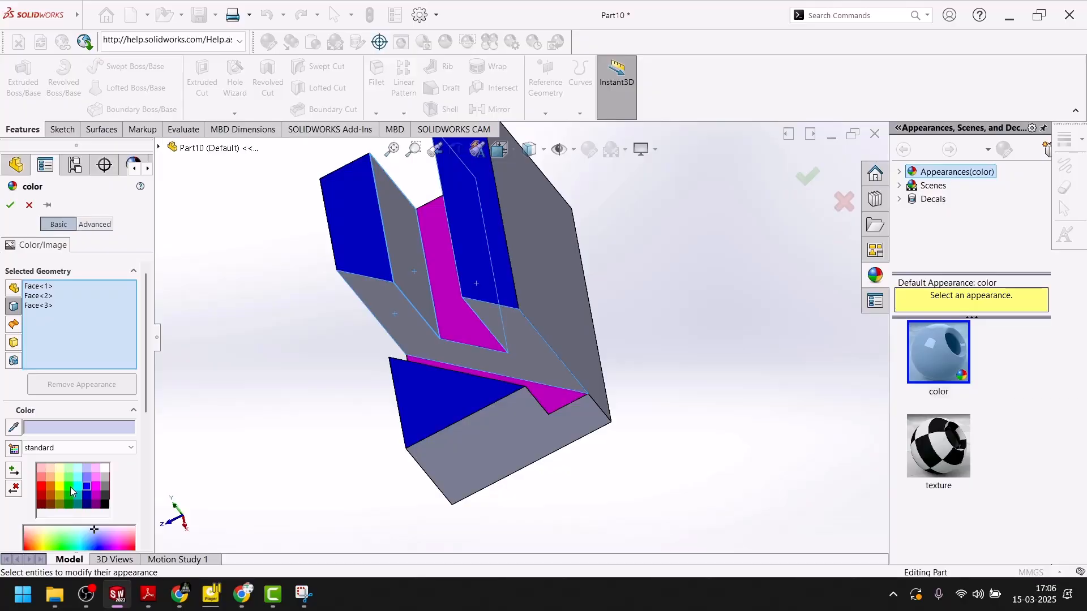
{"action": "left_click", "coordinate": [67, 490]}
{"action": "left_click", "coordinate": [10, 204]}
In the isometric view, colour the block's long outer side face and its adjoining end face yellow
{"action": "middle_click_drag", "start_coordinate": [225, 458], "coordinate": [283, 364]}
{"action": "key", "text": "space"}
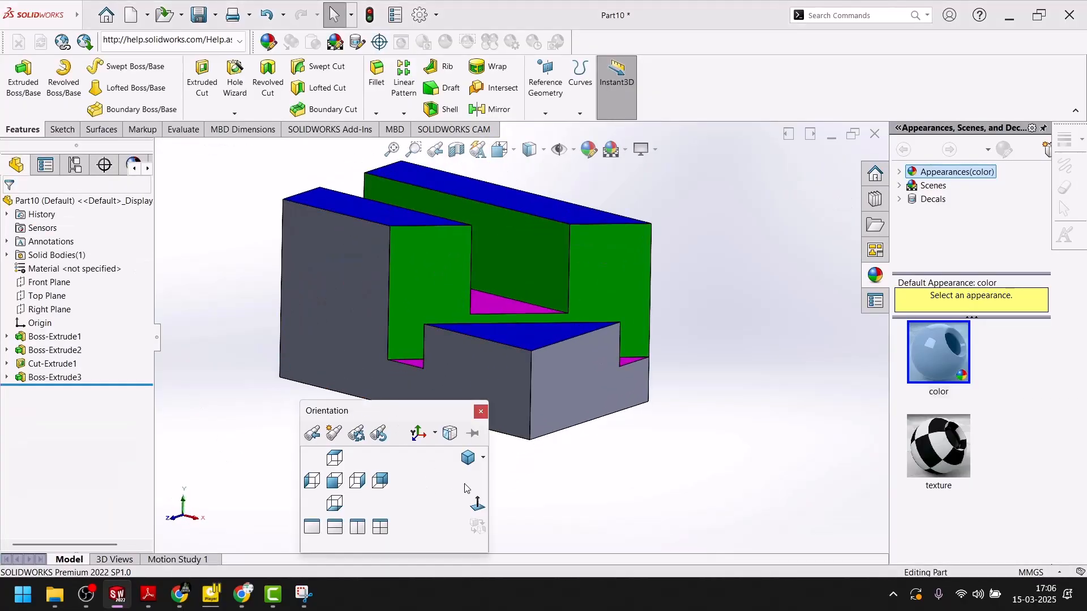
{"action": "left_click", "coordinate": [466, 456]}
{"action": "left_click", "coordinate": [398, 402]}
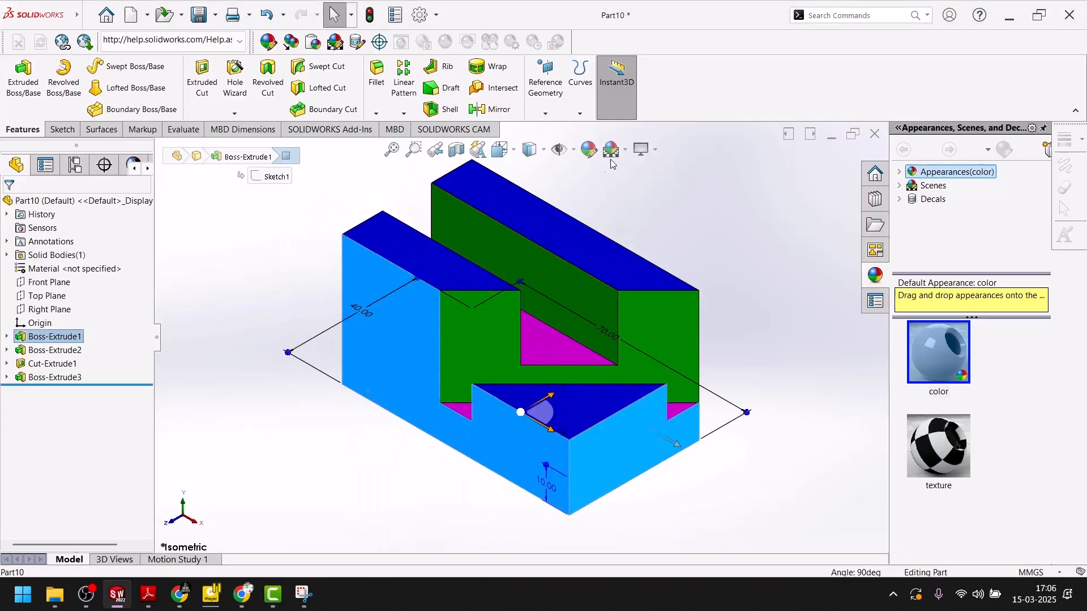
{"action": "left_click", "coordinate": [590, 152]}
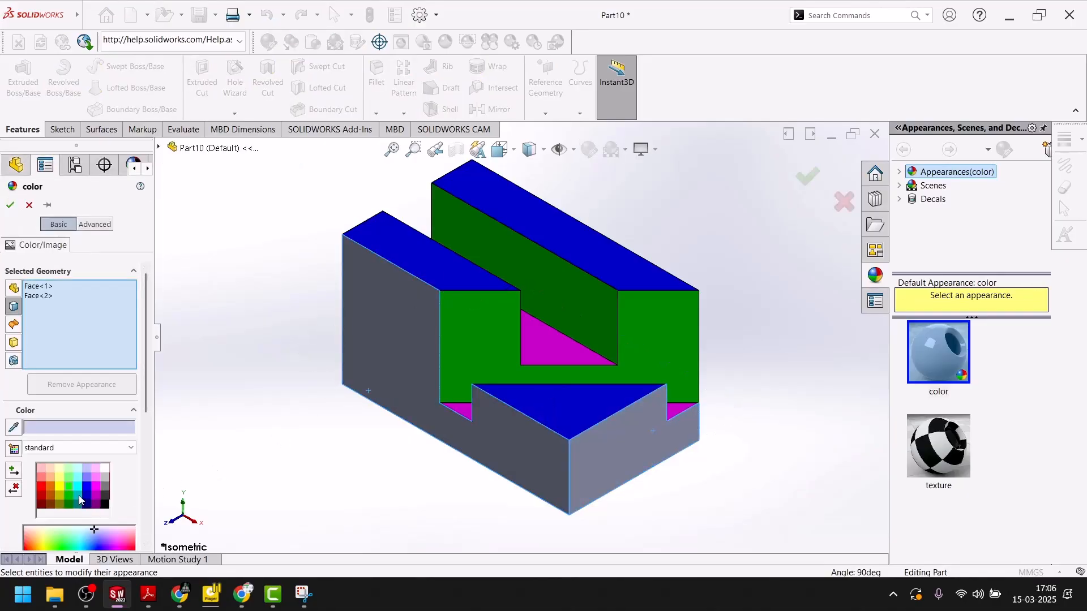
{"action": "left_click", "coordinate": [59, 490]}
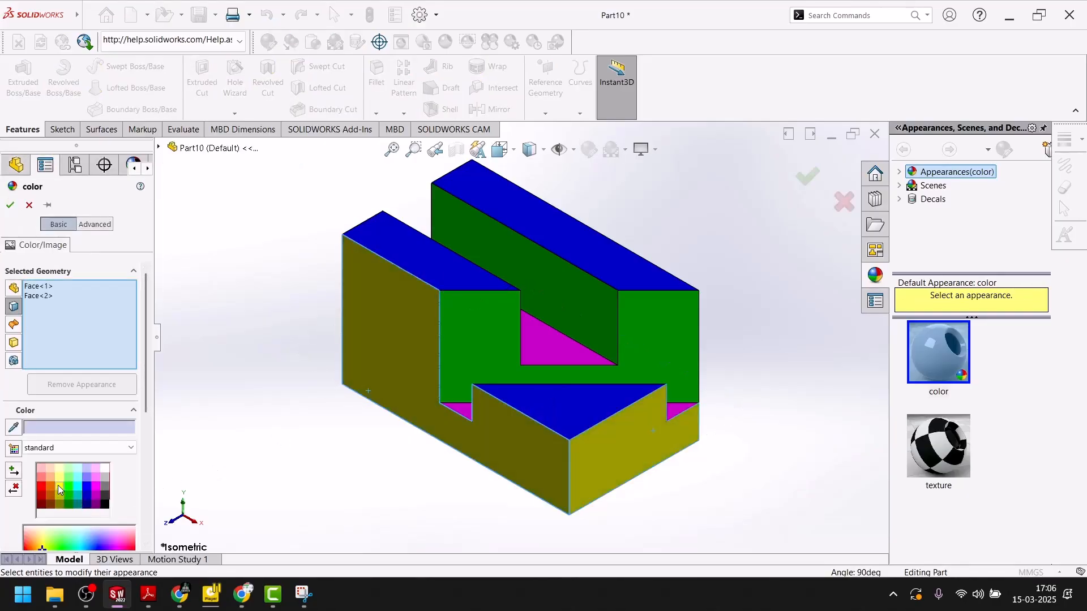
{"action": "left_click", "coordinate": [10, 205]}
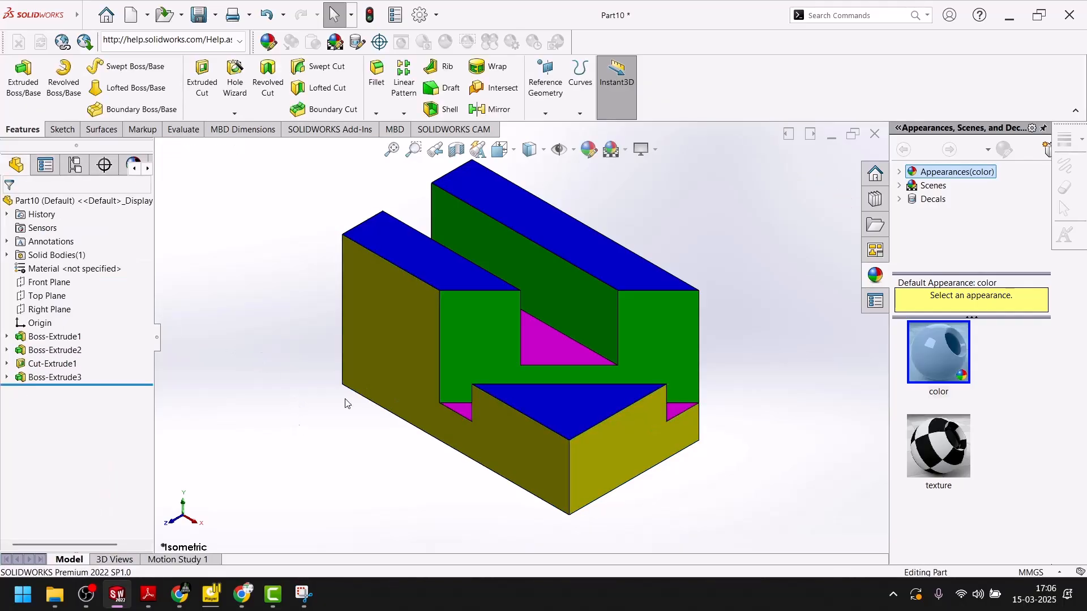
Apply the Plain White scene as the model's background
{"action": "left_click", "coordinate": [624, 149]}
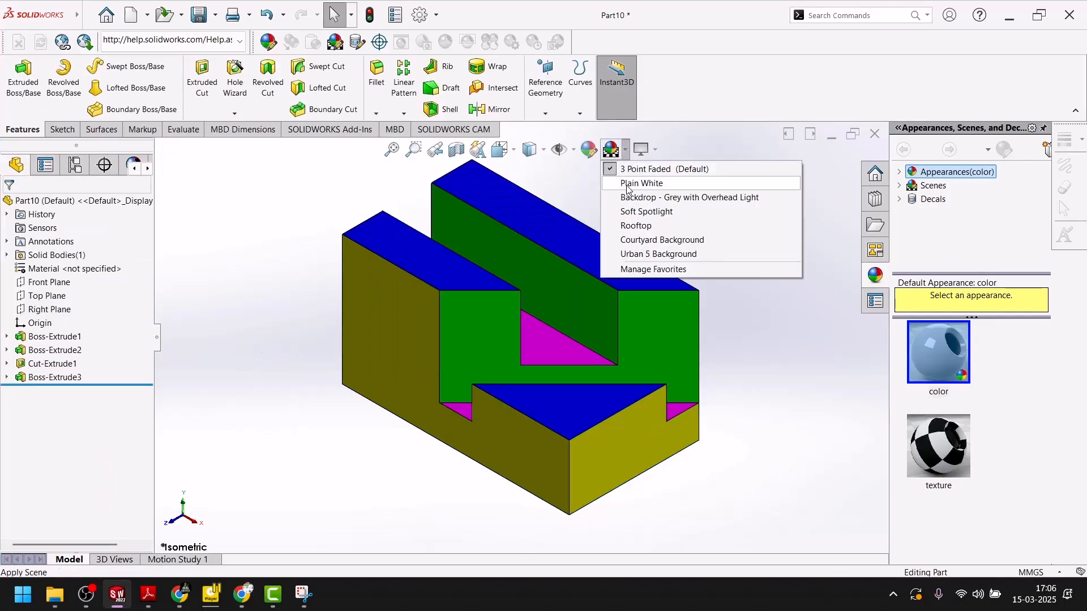
{"action": "left_click", "coordinate": [645, 182]}
{"action": "scroll", "coordinate": [669, 379], "scroll_direction": "up", "scroll_amount": 2}
{"action": "scroll", "coordinate": [545, 255], "scroll_direction": "down", "scroll_amount": 1}
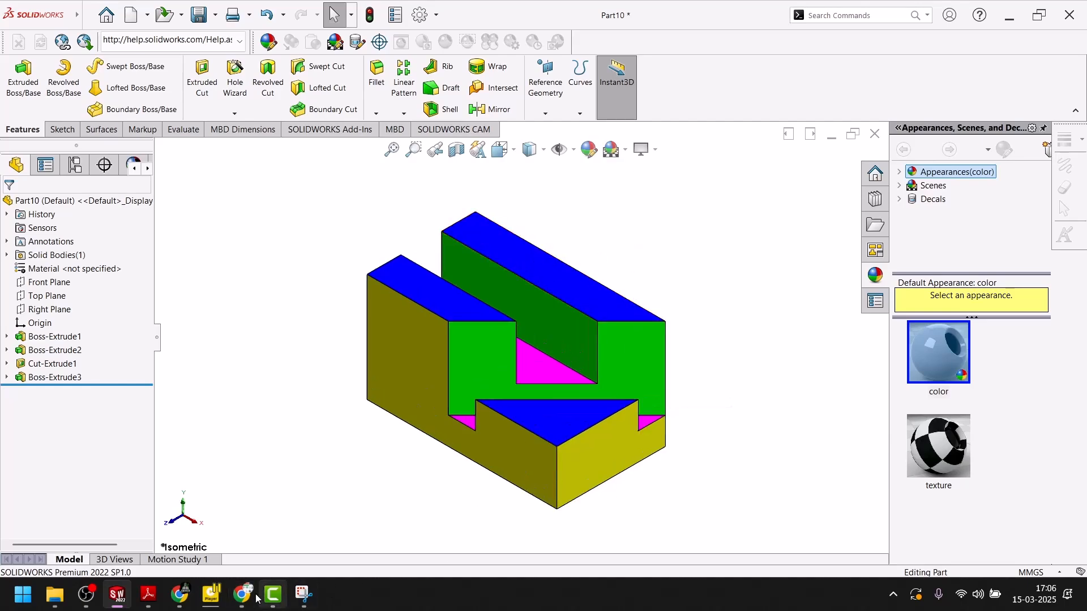
Compare the finished model with the Exercise-63 drawing in Adobe Reader and return to SOLIDWORKS
{"action": "mouse_move", "coordinate": [208, 601]}
{"action": "left_click", "coordinate": [148, 595]}
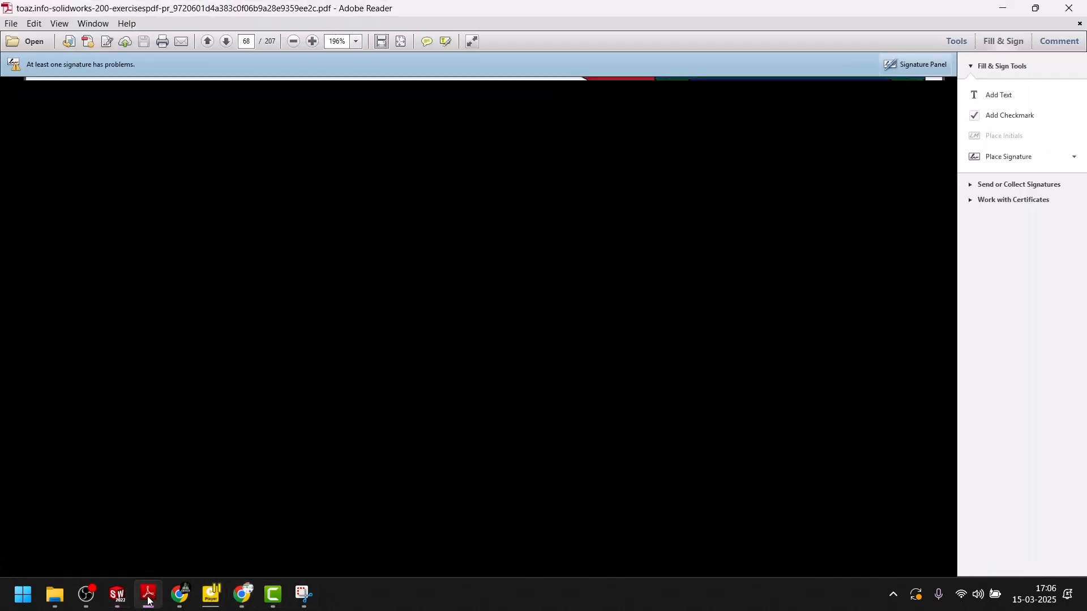
{"action": "scroll", "coordinate": [295, 423], "scroll_direction": "up", "scroll_amount": 3}
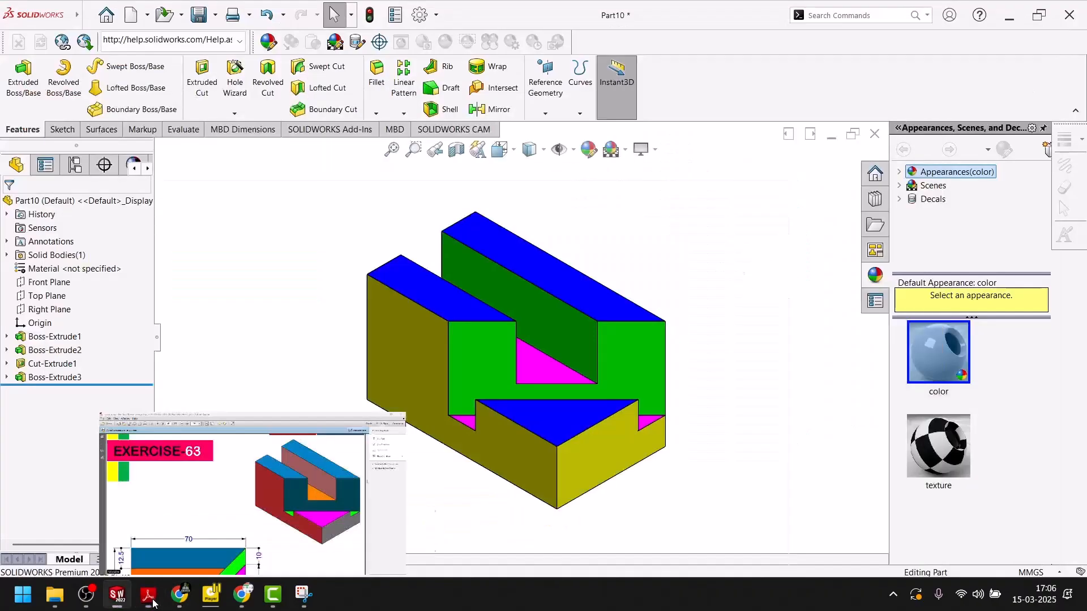
{"action": "left_click", "coordinate": [148, 595]}
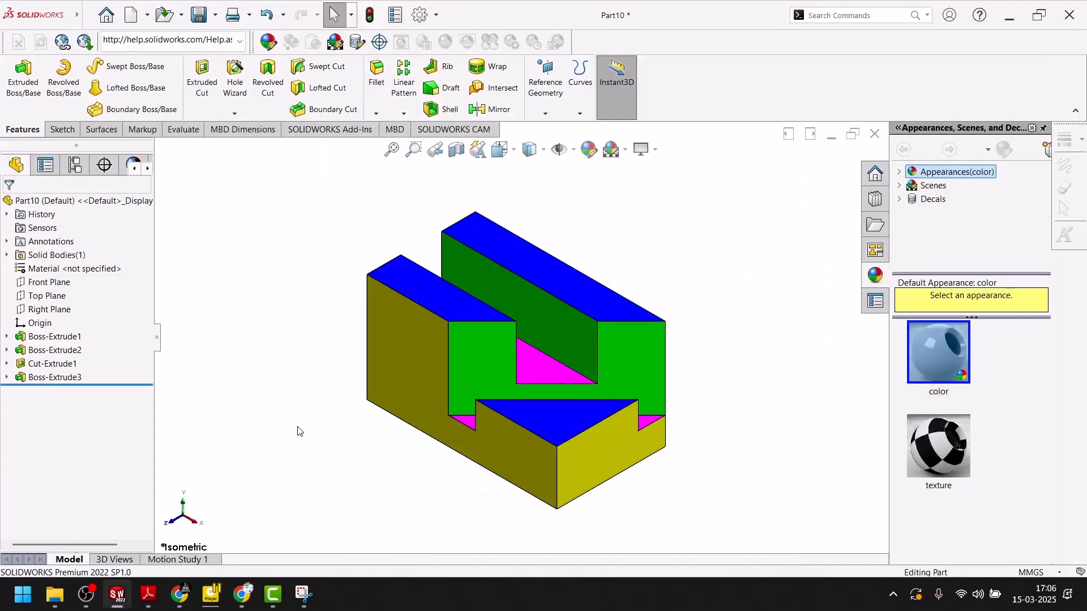
Open Snipping Tool and capture a rectangular screenshot of the coloured model
{"action": "left_click", "coordinate": [303, 594]}
{"action": "left_click", "coordinate": [103, 39]}
{"action": "left_click_drag", "start_coordinate": [325, 179], "coordinate": [727, 525]}
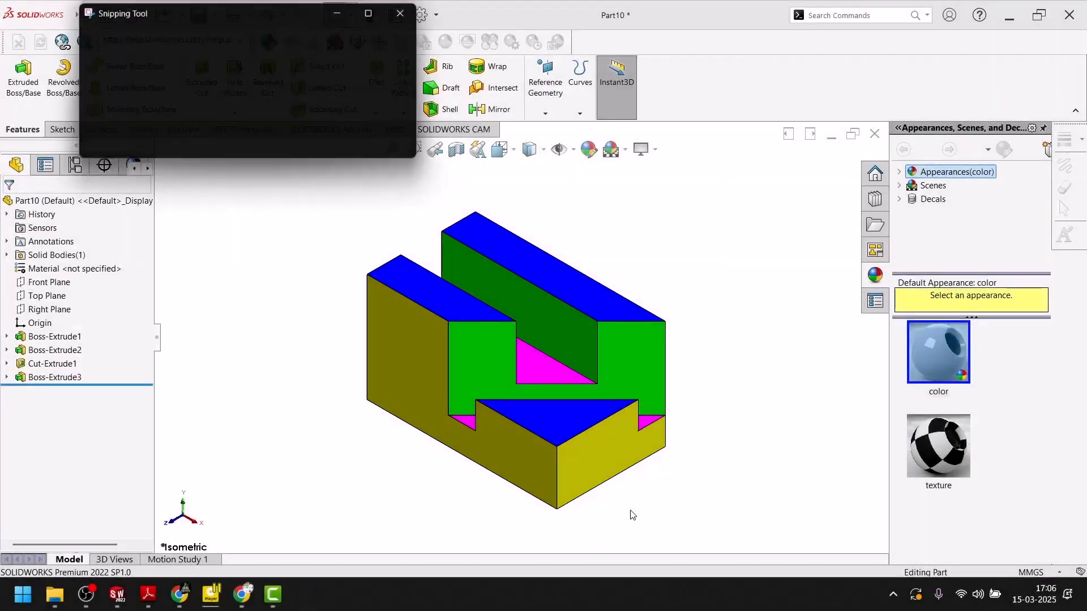
Save the screenshot as "Screenshot 2025-03-15 170643.png" in folder 63 under 27-02-2025
{"action": "key", "text": "ctrl+s"}
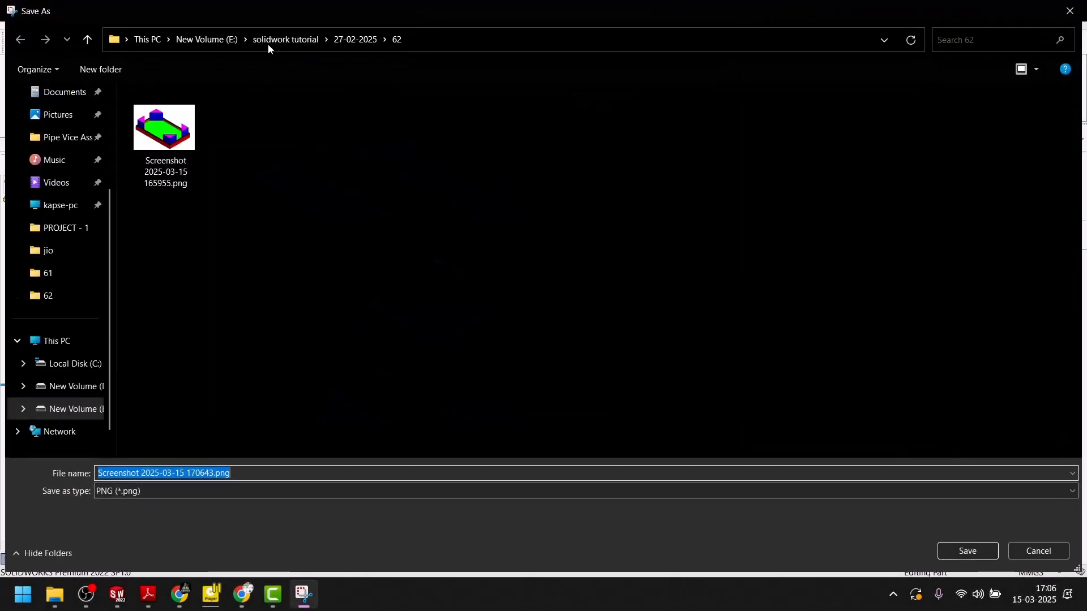
{"action": "left_click", "coordinate": [355, 40]}
{"action": "scroll", "coordinate": [368, 325], "scroll_direction": "down", "scroll_amount": 2}
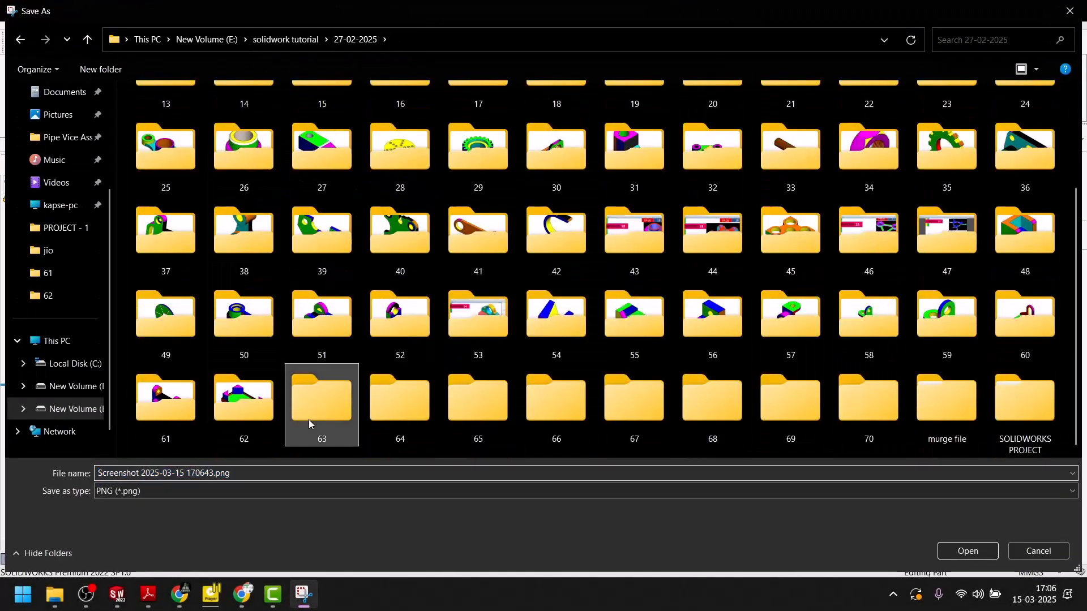
{"action": "double_click", "coordinate": [309, 420]}
{"action": "left_click", "coordinate": [948, 544]}
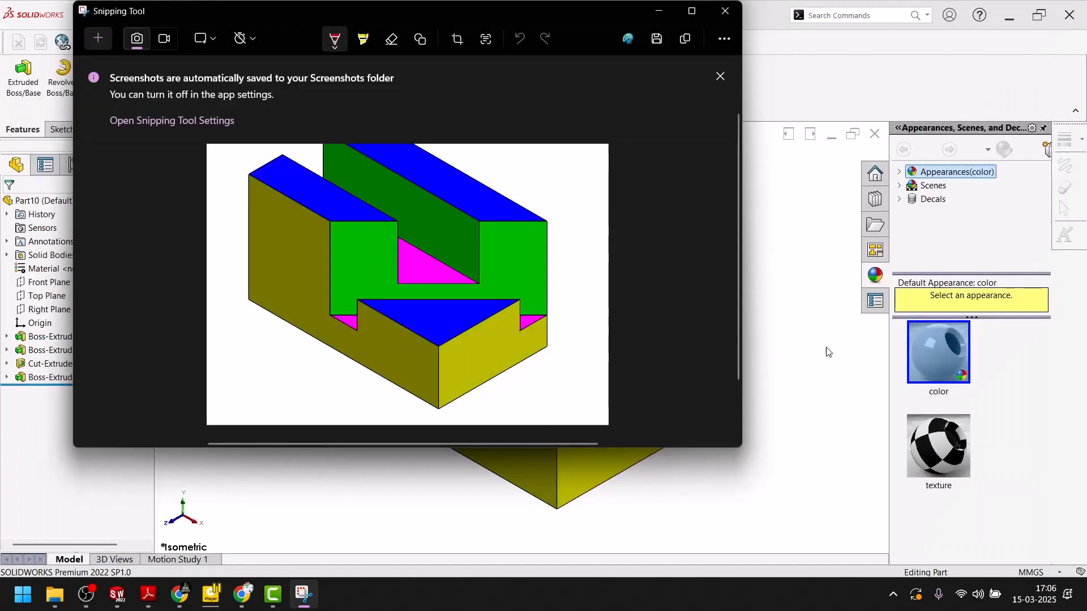
Return to SOLIDWORKS and save the part as Part10.SLDPRT in folder 63 under 27-02-2025
{"action": "left_click", "coordinate": [831, 346]}
{"action": "key", "text": "ctrl+s"}
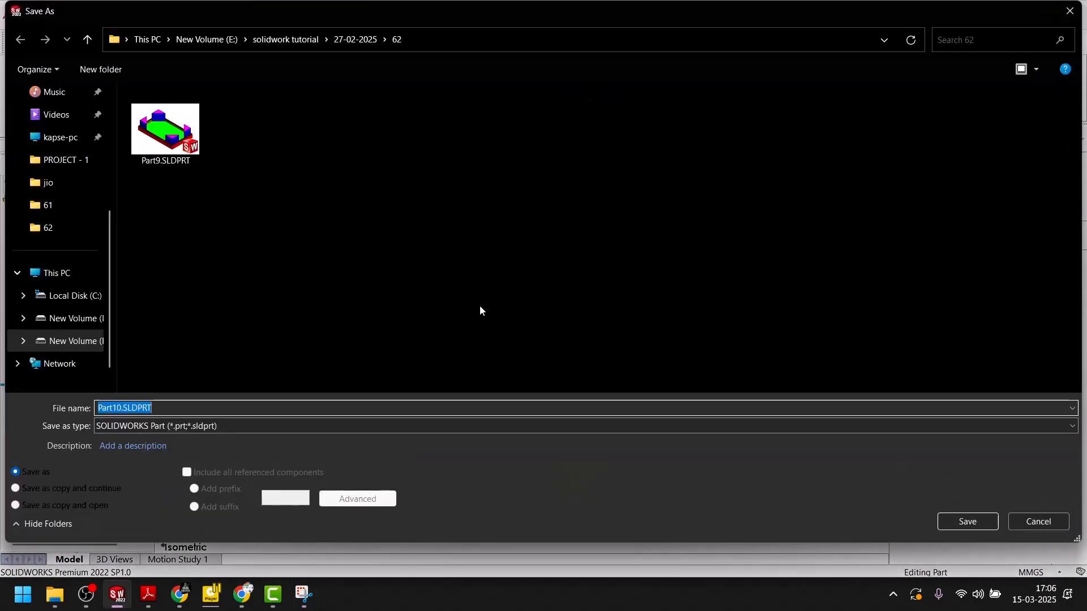
{"action": "key", "text": "alt+Up"}
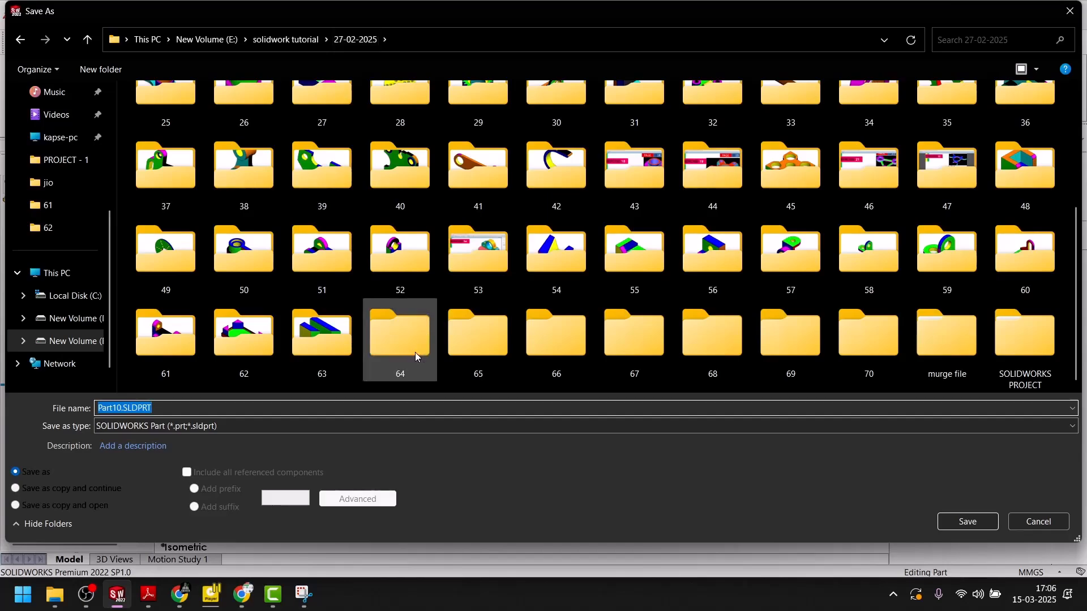
{"action": "double_click", "coordinate": [334, 352]}
{"action": "left_click", "coordinate": [973, 524]}
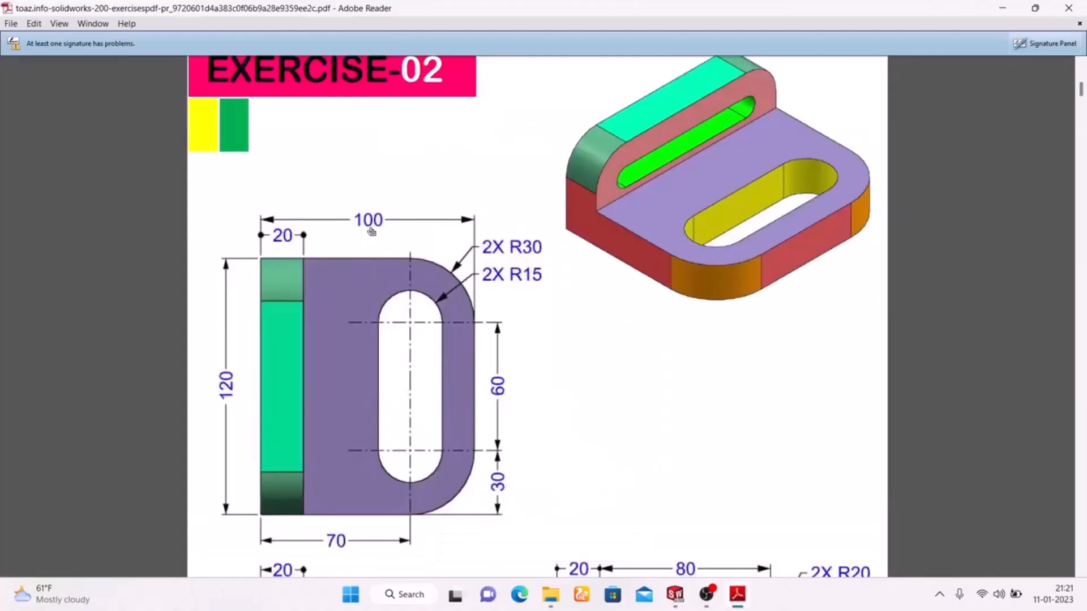
Check the Exercise-02 drawing and, in Part3's SOLIDWORKS sketch, draw a centre rectangle about 144 by 91 mm at the origin
{"action": "scroll", "coordinate": [623, 187], "scroll_direction": "up", "scroll_amount": 3}
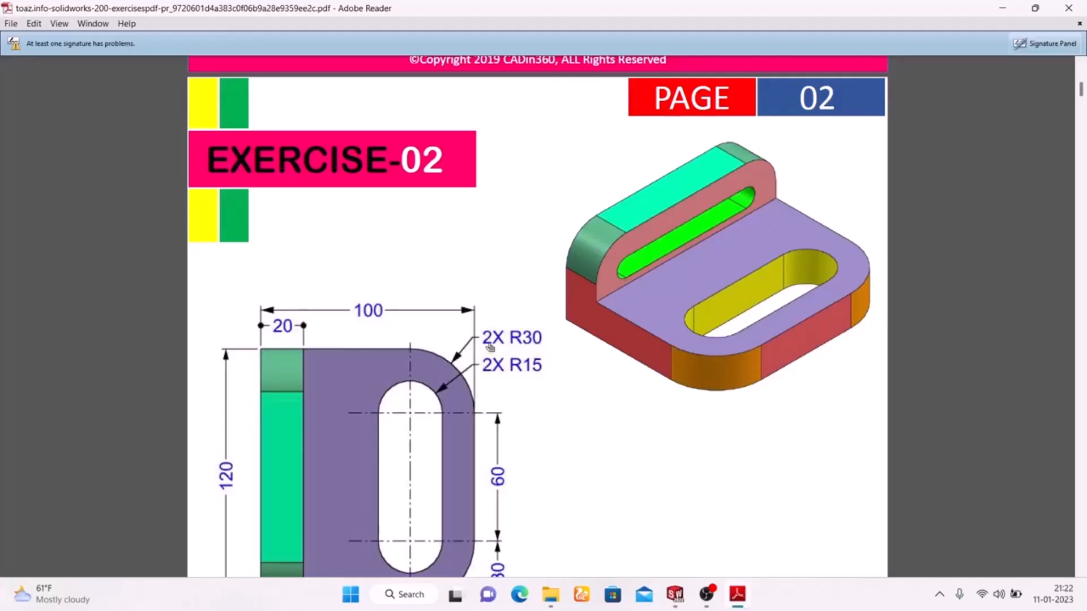
{"action": "scroll", "coordinate": [497, 346], "scroll_direction": "down", "scroll_amount": 3}
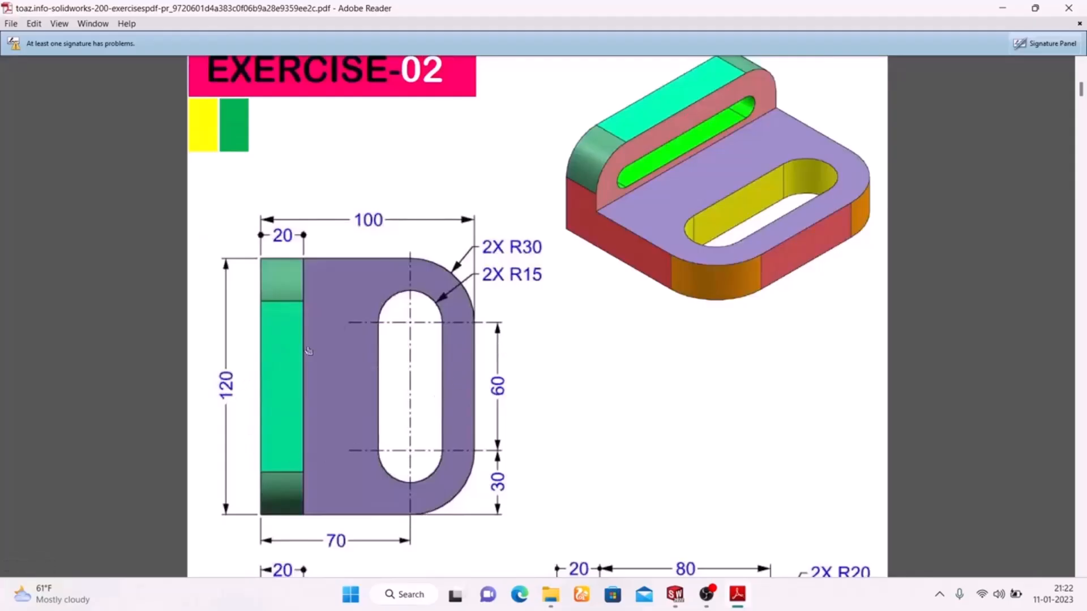
{"action": "left_click", "coordinate": [676, 594]}
{"action": "left_click", "coordinate": [742, 518]}
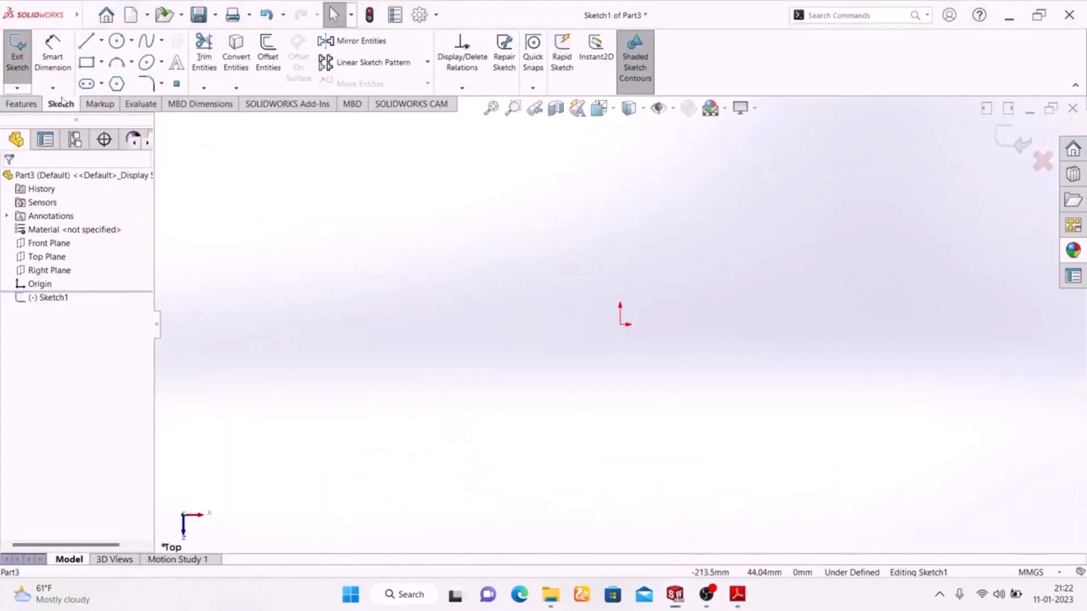
{"action": "left_click", "coordinate": [101, 62]}
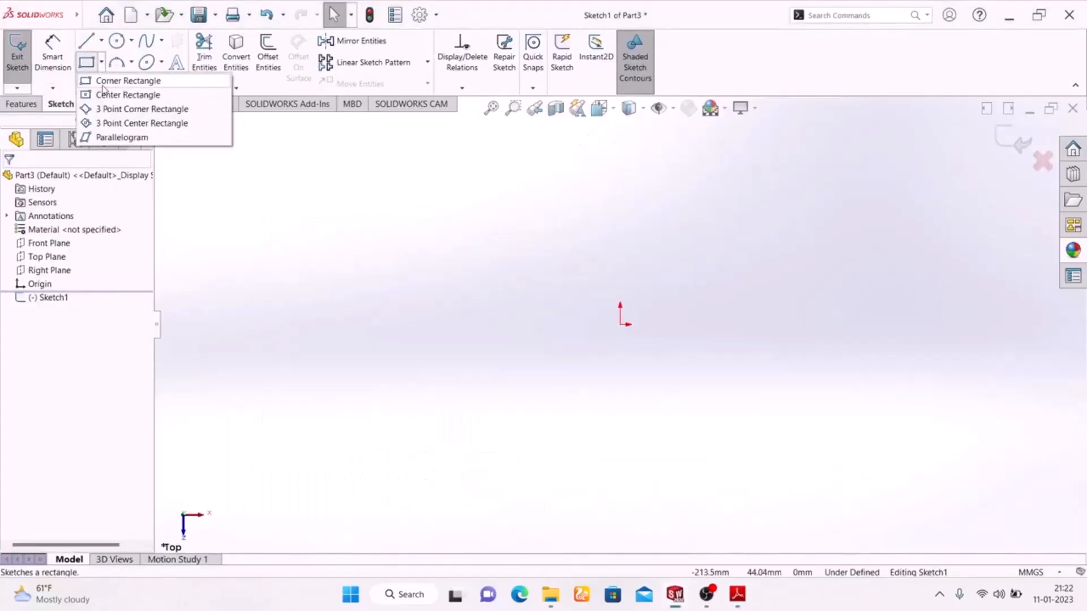
{"action": "left_click", "coordinate": [116, 93]}
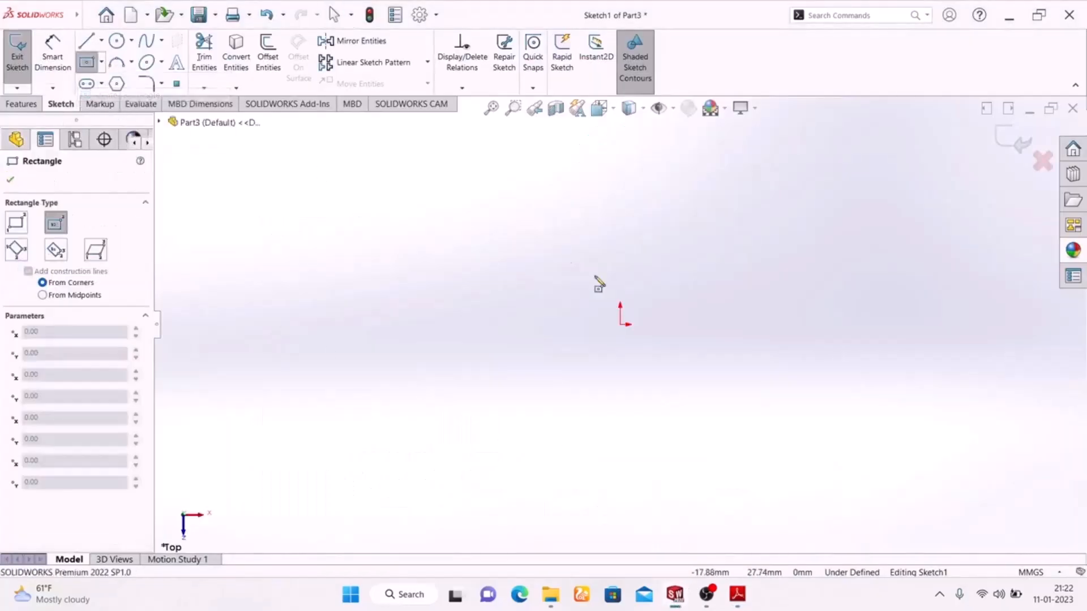
{"action": "left_click", "coordinate": [620, 324]}
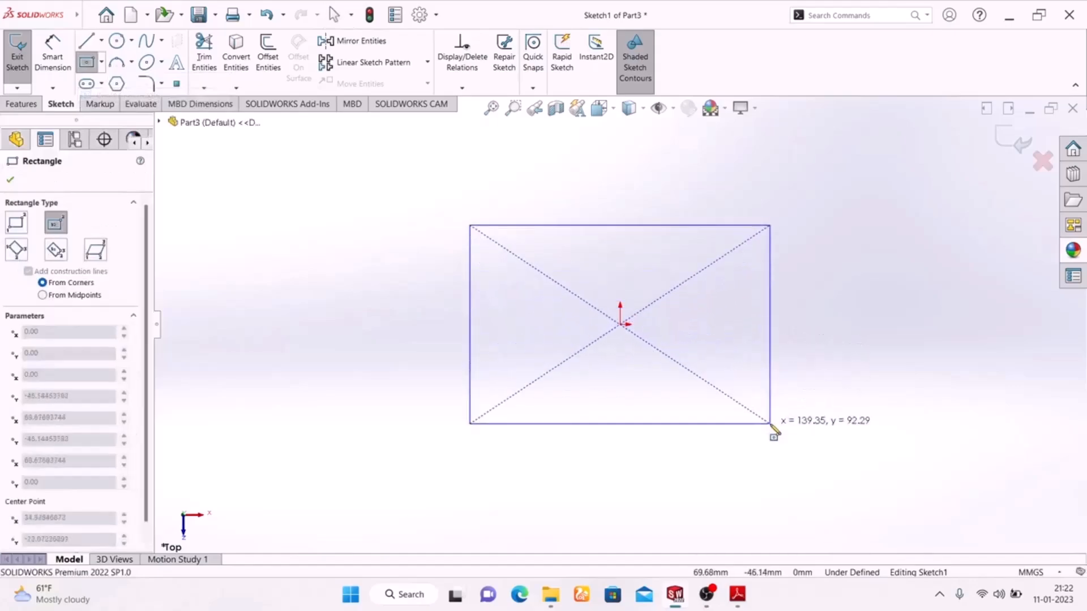
{"action": "left_click", "coordinate": [775, 422]}
Dimension the rectangle 120 mm wide and 100 mm high
{"action": "left_click", "coordinate": [52, 56]}
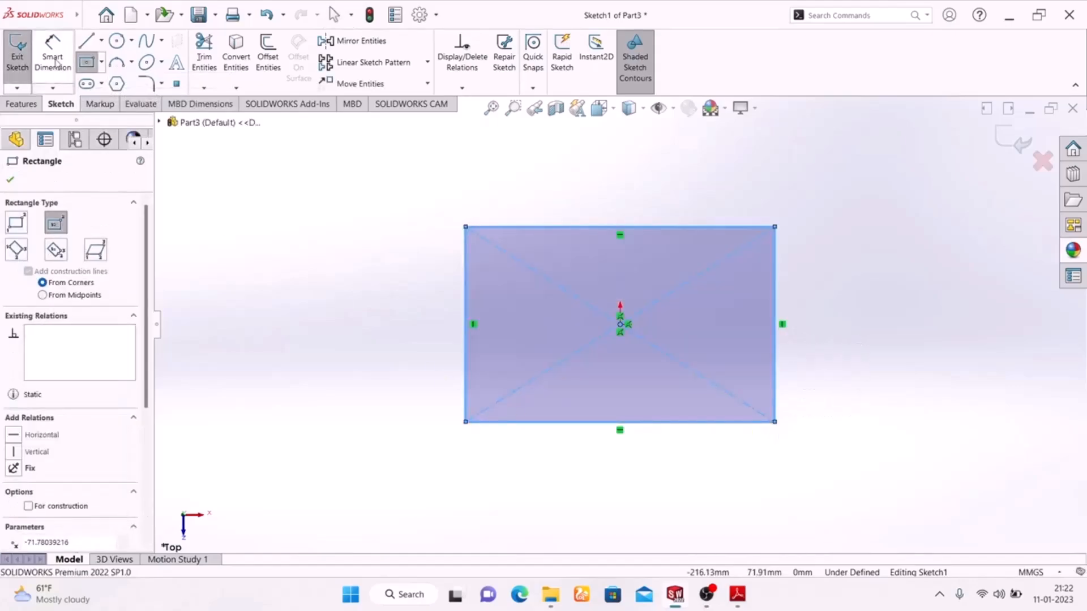
{"action": "left_click", "coordinate": [645, 422]}
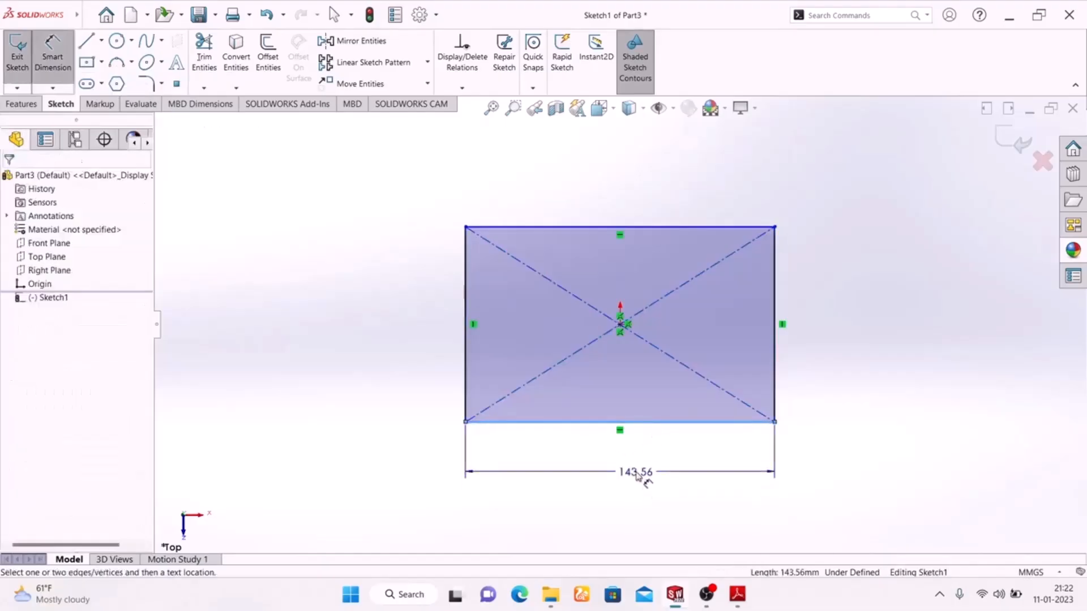
{"action": "left_click", "coordinate": [634, 473]}
{"action": "type", "text": "120"}
{"action": "key", "text": "Return"}
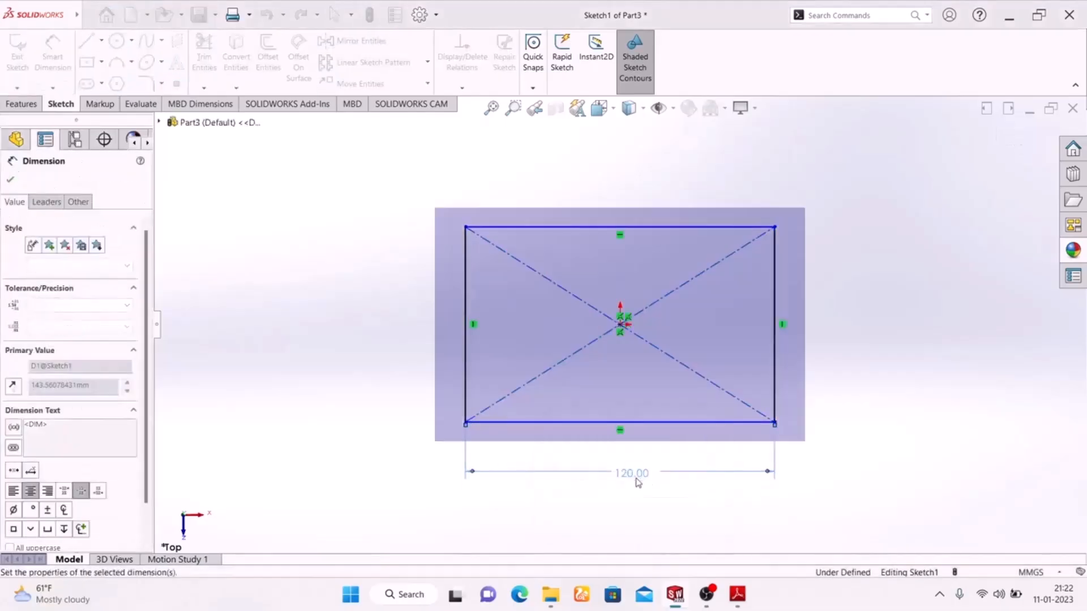
{"action": "left_click", "coordinate": [467, 309]}
{"action": "left_click", "coordinate": [420, 329]}
{"action": "type", "text": "100"}
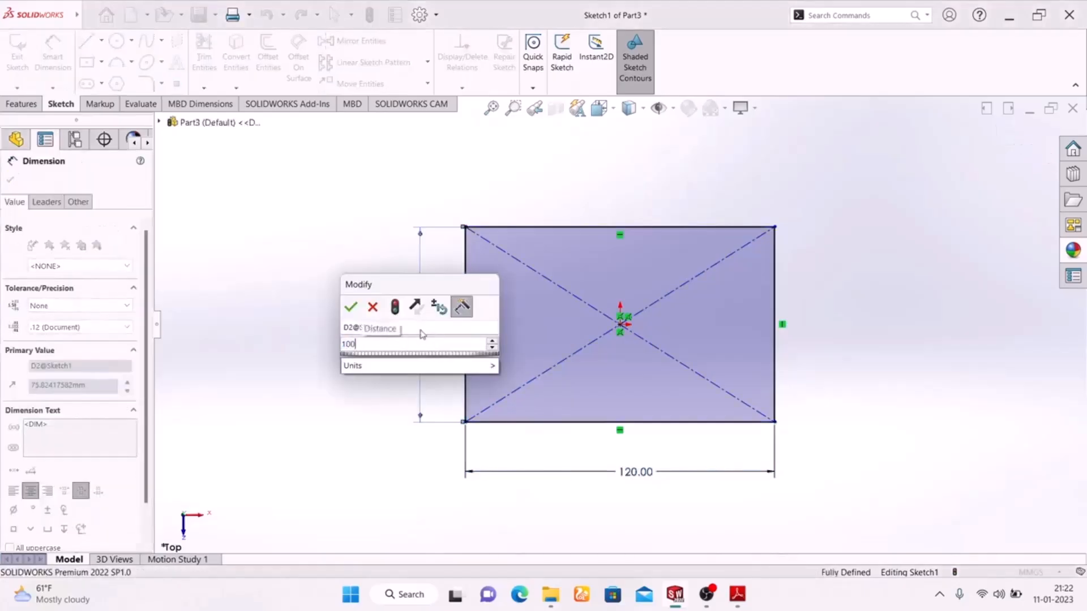
{"action": "key", "text": "Return"}
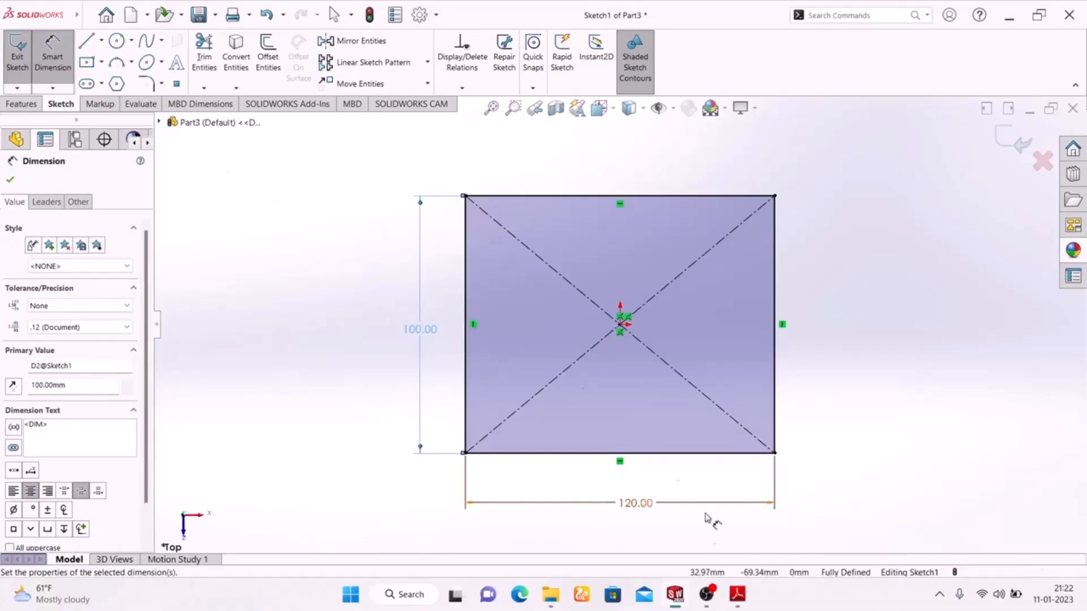
Check the Exercise-02 drawing, then fillet the rectangle's two upper corners in the SOLIDWORKS sketch with a 30 mm radius
{"action": "left_click", "coordinate": [737, 595]}
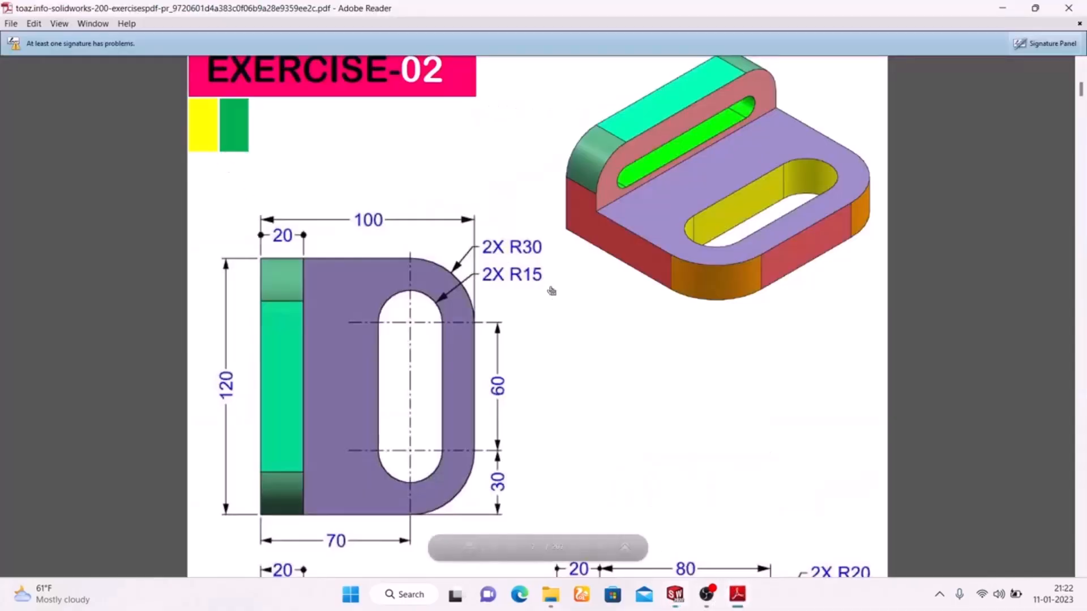
{"action": "left_click", "coordinate": [738, 595]}
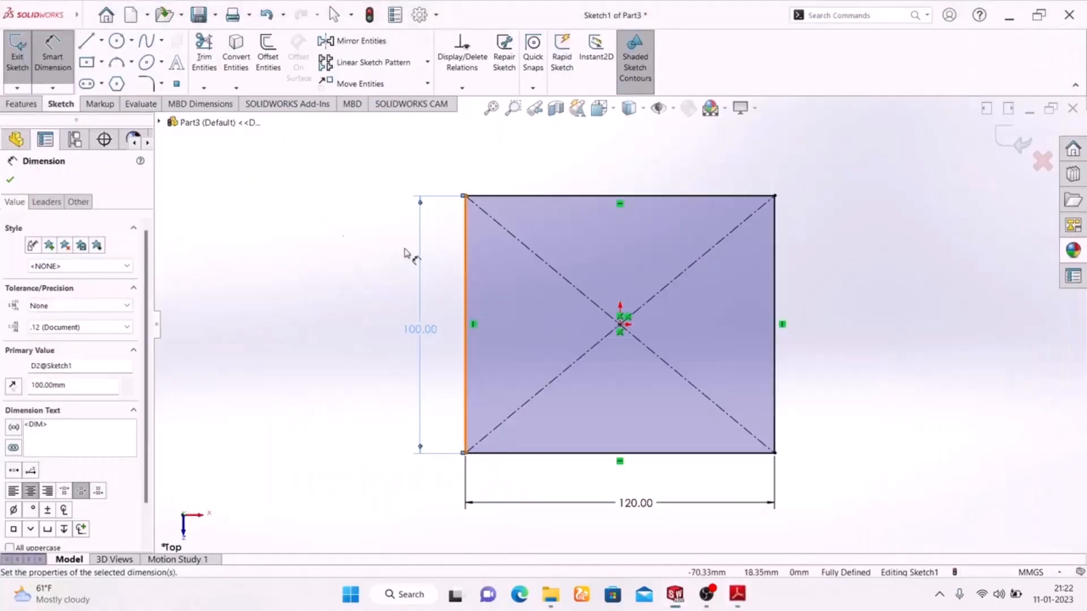
{"action": "left_click", "coordinate": [154, 85]}
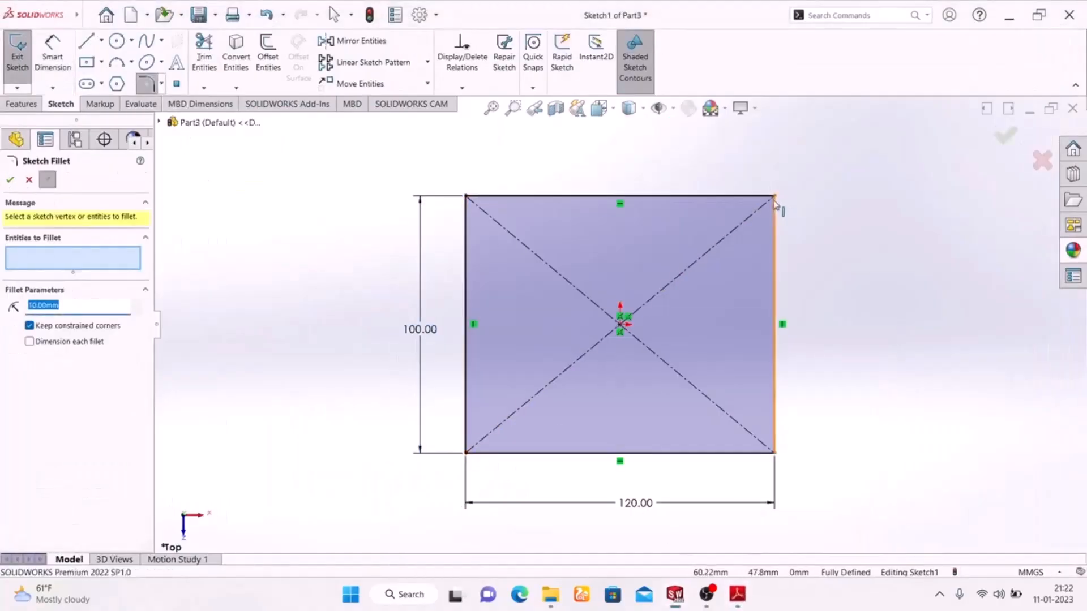
{"action": "left_click", "coordinate": [774, 197]}
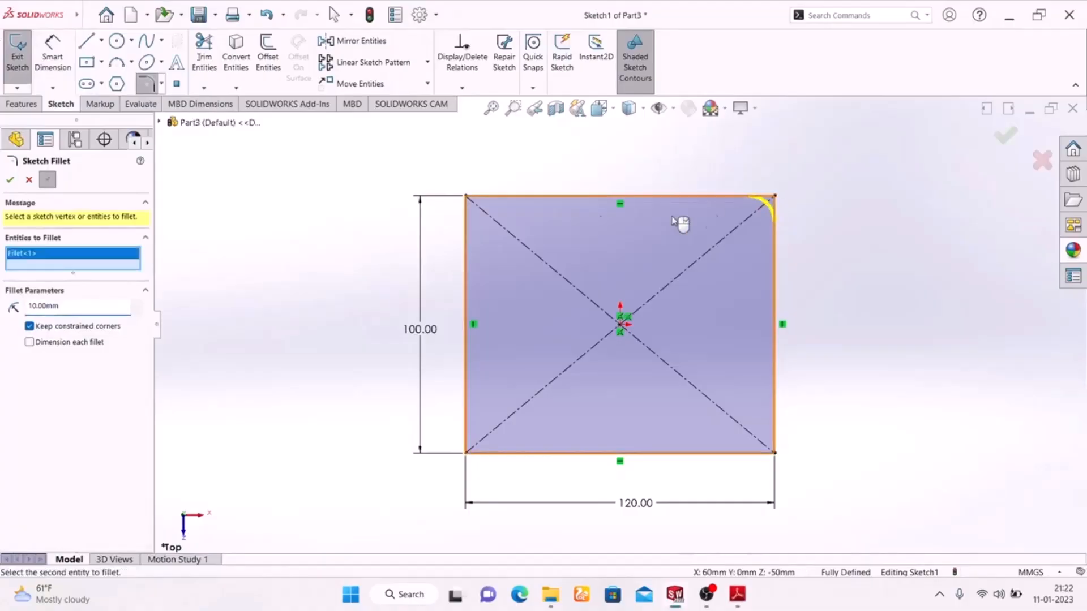
{"action": "left_click", "coordinate": [465, 197]}
{"action": "left_click_drag", "start_coordinate": [74, 316], "coordinate": [1, 315]}
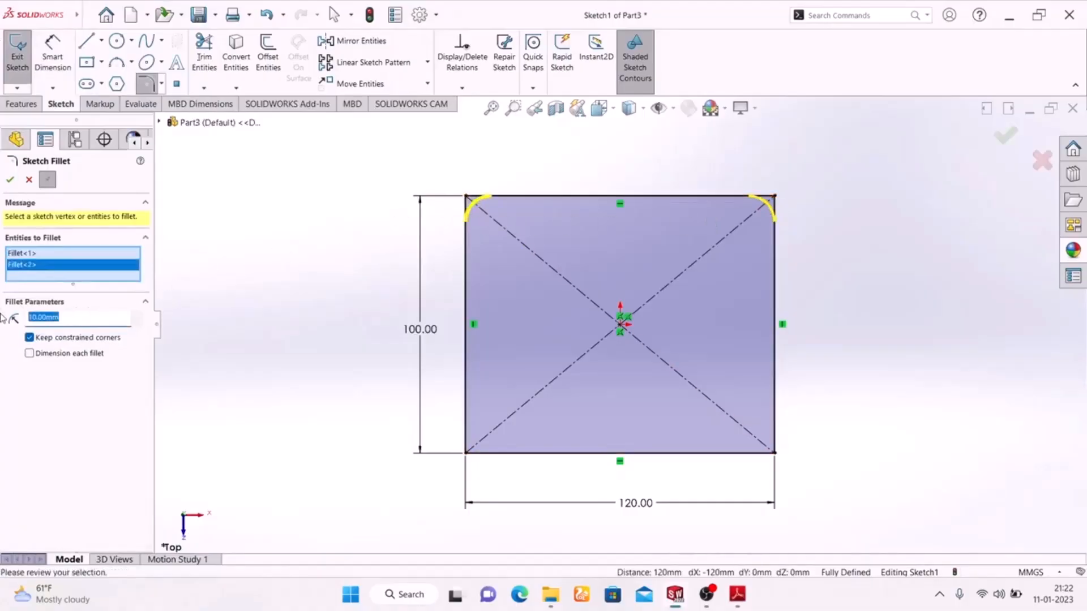
{"action": "type", "text": "30"}
{"action": "key", "text": "Return"}
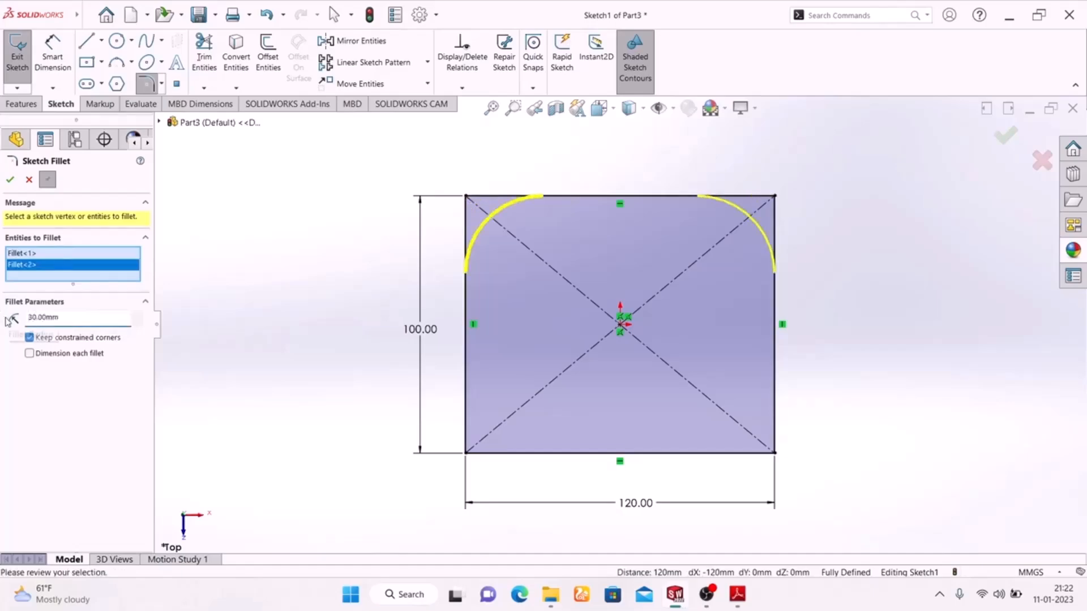
{"action": "left_click", "coordinate": [10, 180]}
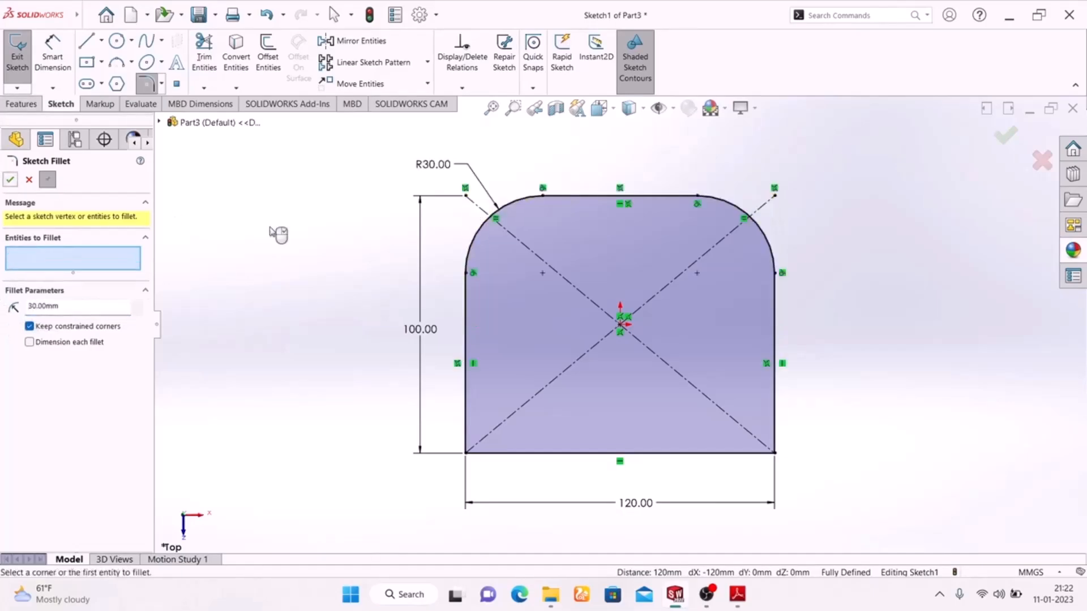
{"action": "left_click", "coordinate": [1005, 140]}
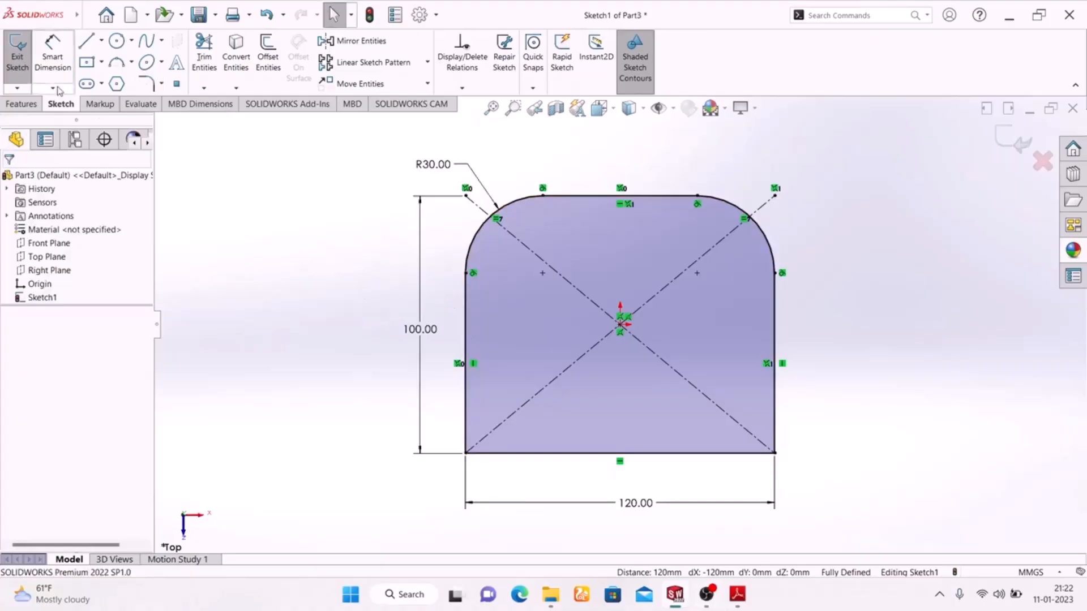
Draw a horizontal straight slot across the upper part of the profile, about 78 mm between centres and 66 mm wide
{"action": "left_click", "coordinate": [86, 84]}
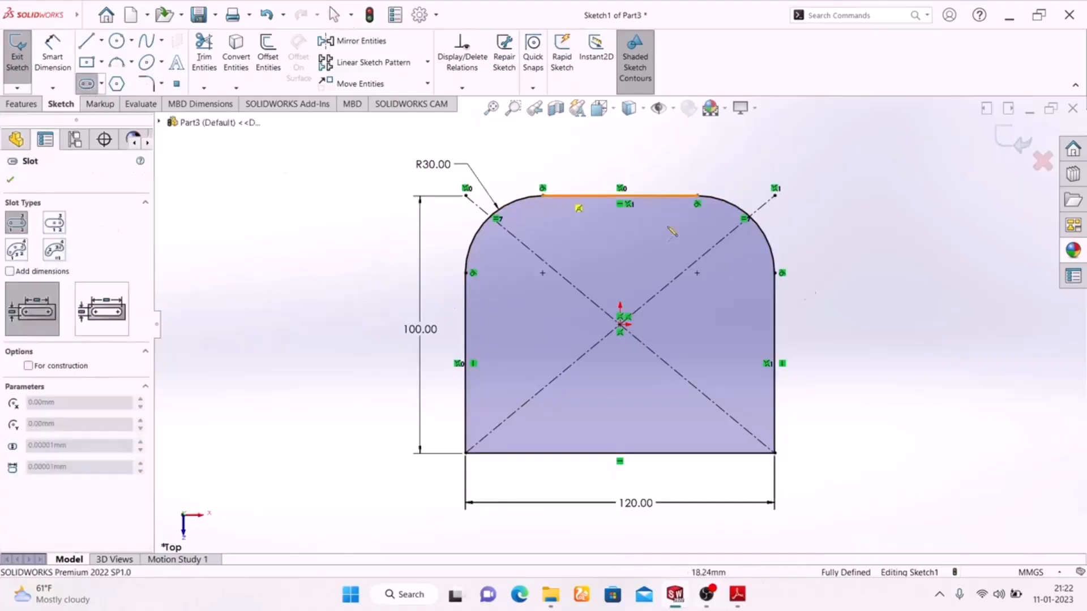
{"action": "left_click", "coordinate": [542, 273]}
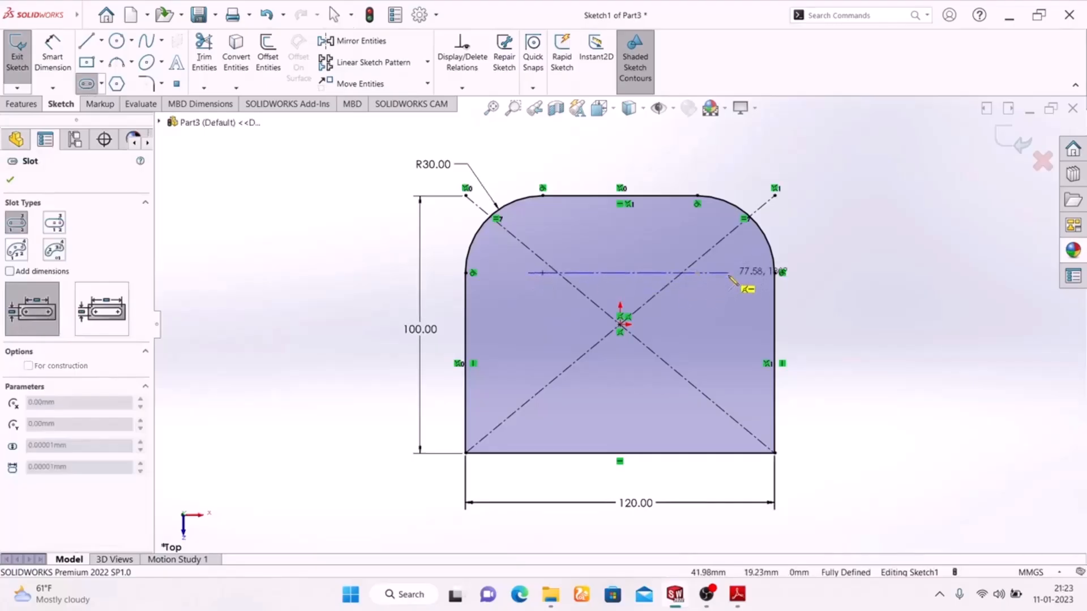
{"action": "left_click", "coordinate": [729, 275]}
{"action": "right_click", "coordinate": [844, 208]}
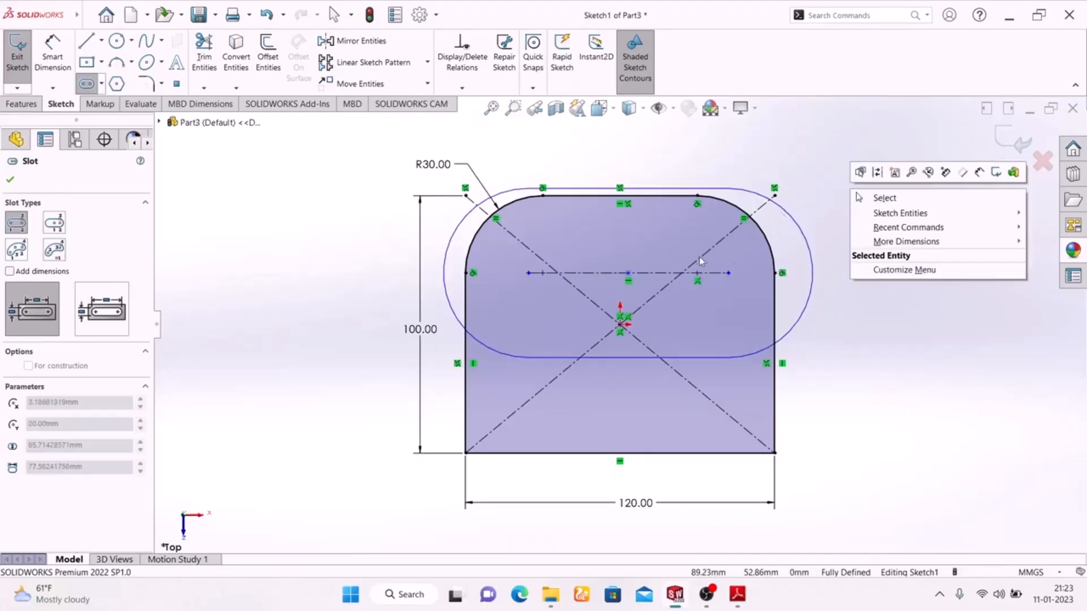
{"action": "left_click", "coordinate": [690, 237]}
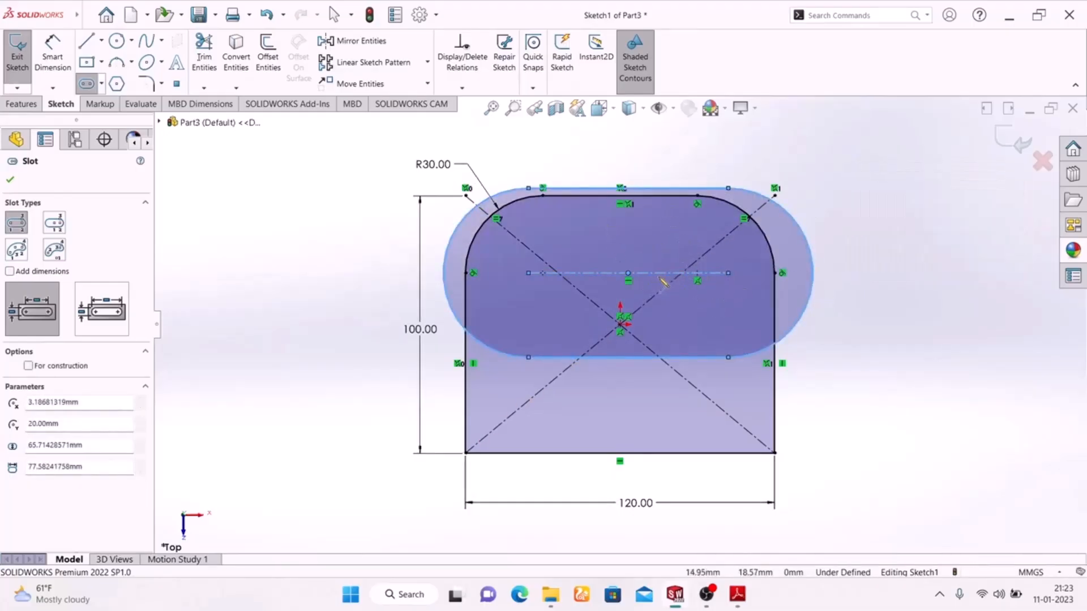
Shrink the slot freehand to about 74 mm between centres and 31 mm wide so it fits inside the profile
{"action": "left_click", "coordinate": [729, 188]}
{"action": "left_click", "coordinate": [730, 190]}
{"action": "key", "text": "Escape"}
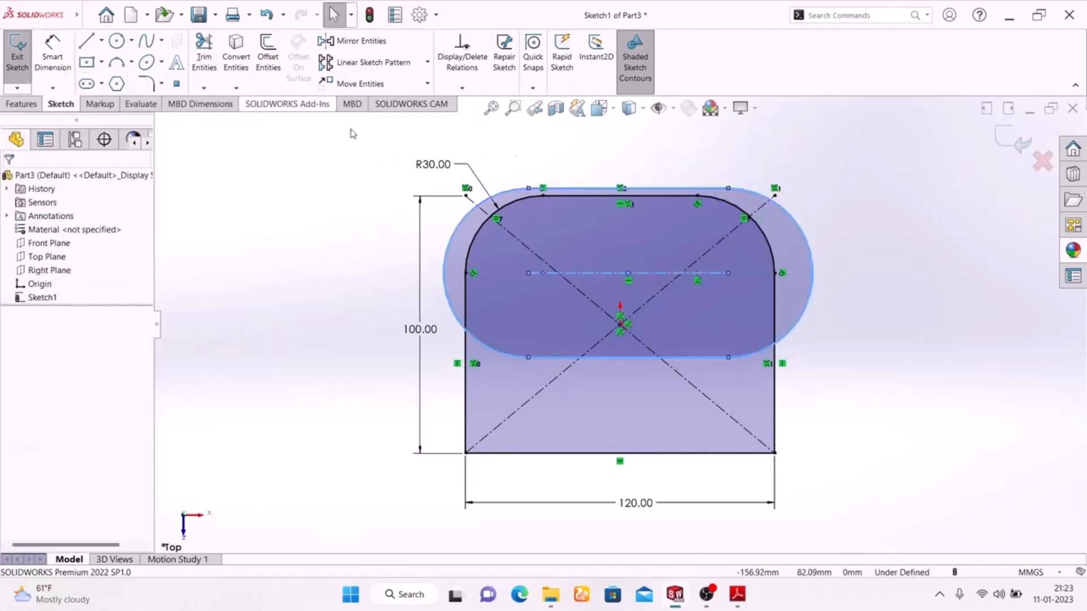
{"action": "left_click_drag", "start_coordinate": [730, 189], "coordinate": [720, 233]}
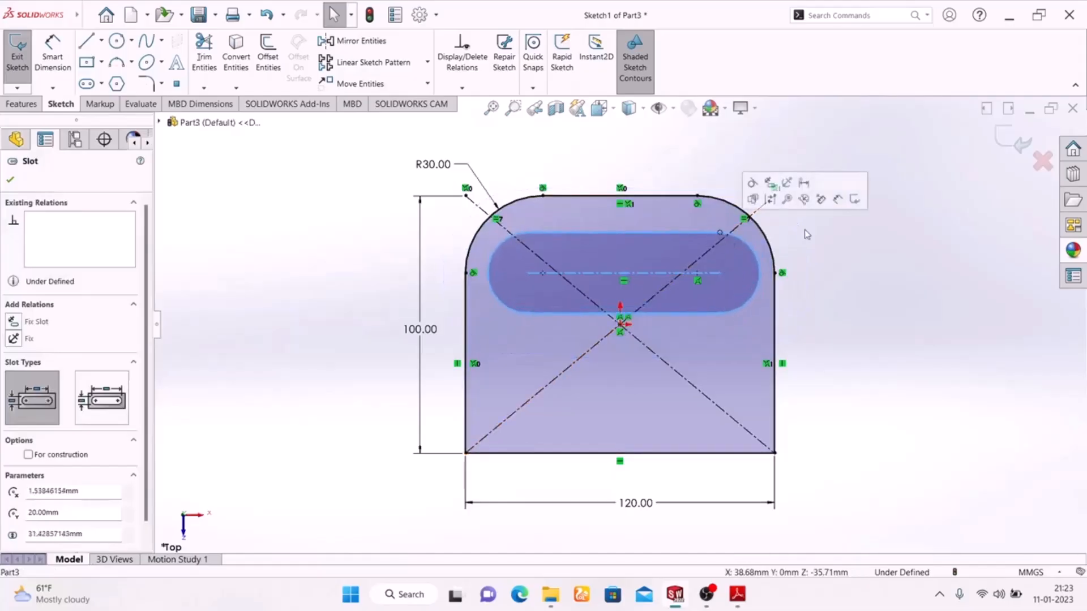
{"action": "left_click", "coordinate": [902, 240]}
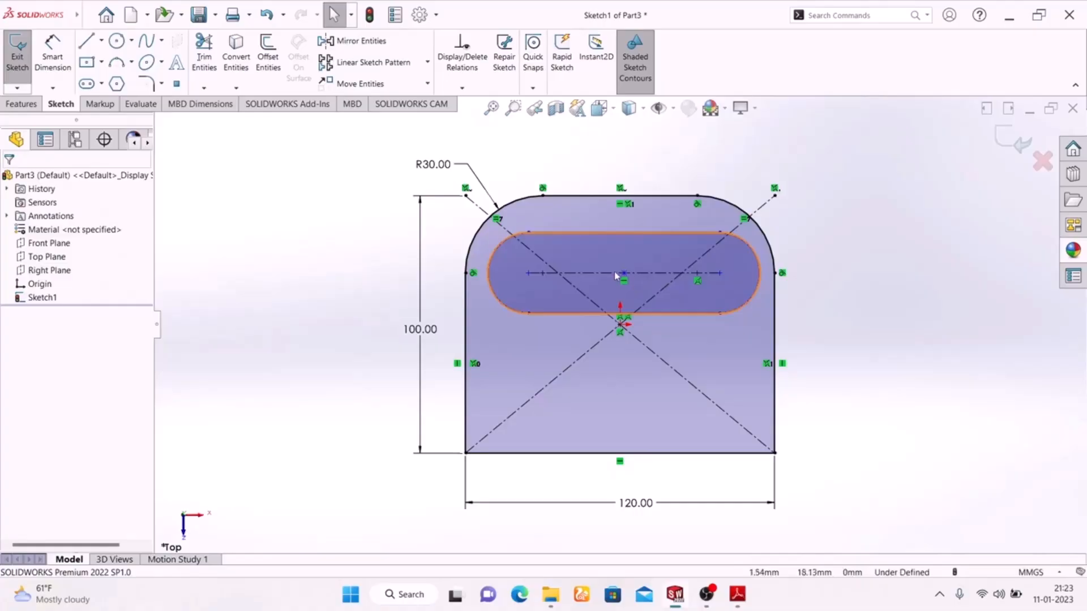
Check the slot radius in the PDF drawing and dimension the slot's rounded end in SOLIDWORKS to a 15 mm radius
{"action": "left_click", "coordinate": [737, 594]}
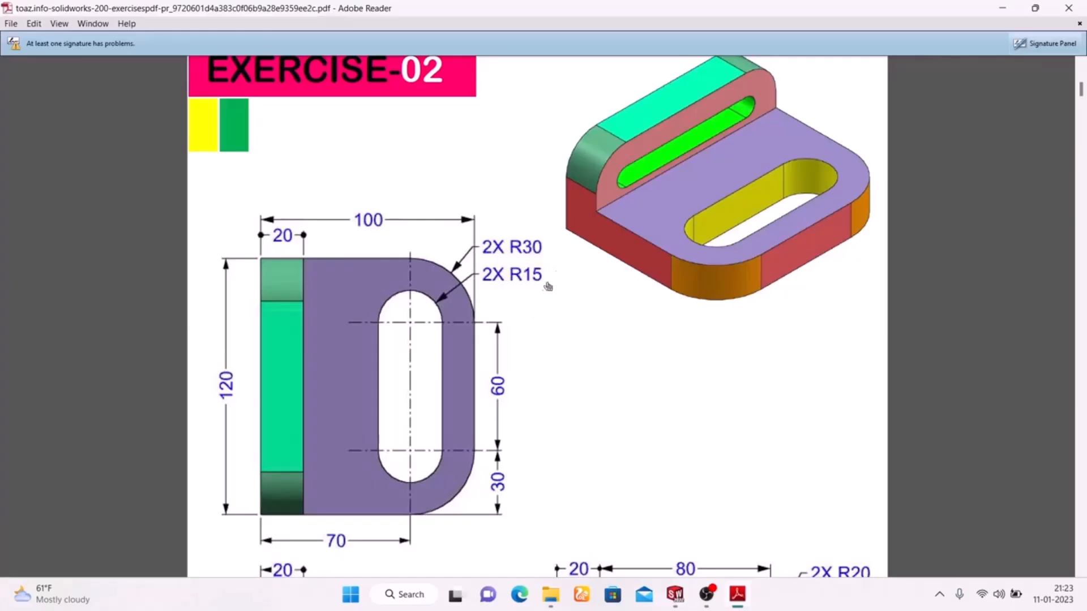
{"action": "key", "text": "alt+Tab"}
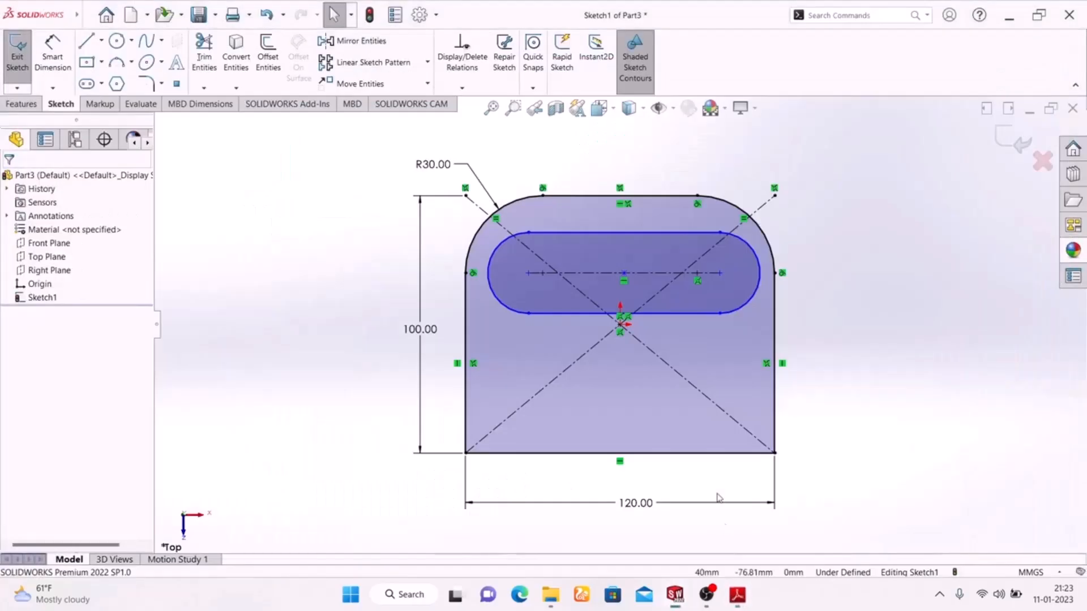
{"action": "left_click", "coordinate": [52, 57]}
{"action": "left_click", "coordinate": [759, 262]}
{"action": "left_click", "coordinate": [854, 221]}
{"action": "type", "text": "15"}
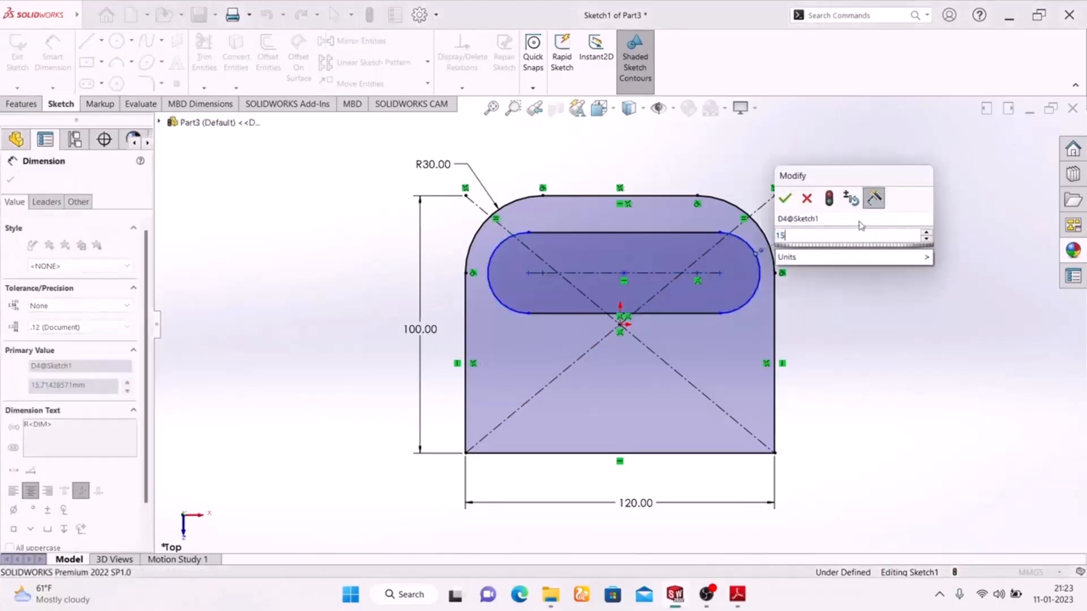
{"action": "key", "text": "Return"}
{"action": "key", "text": "Escape"}
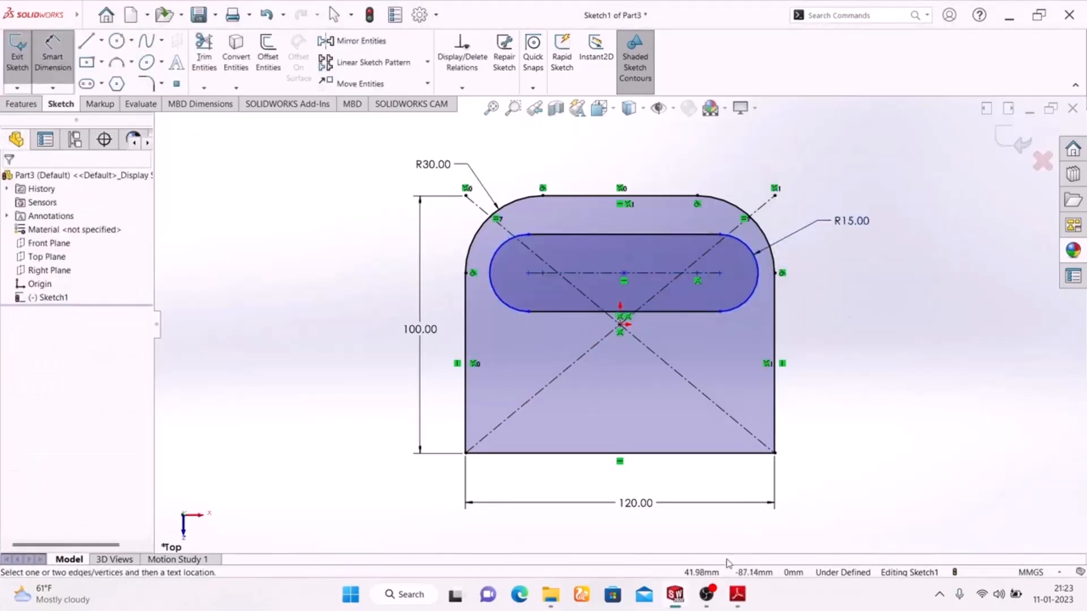
Consult the drawing again and dimension the slot's centre-to-centre length to 60 mm in the sketch
{"action": "left_click", "coordinate": [736, 595]}
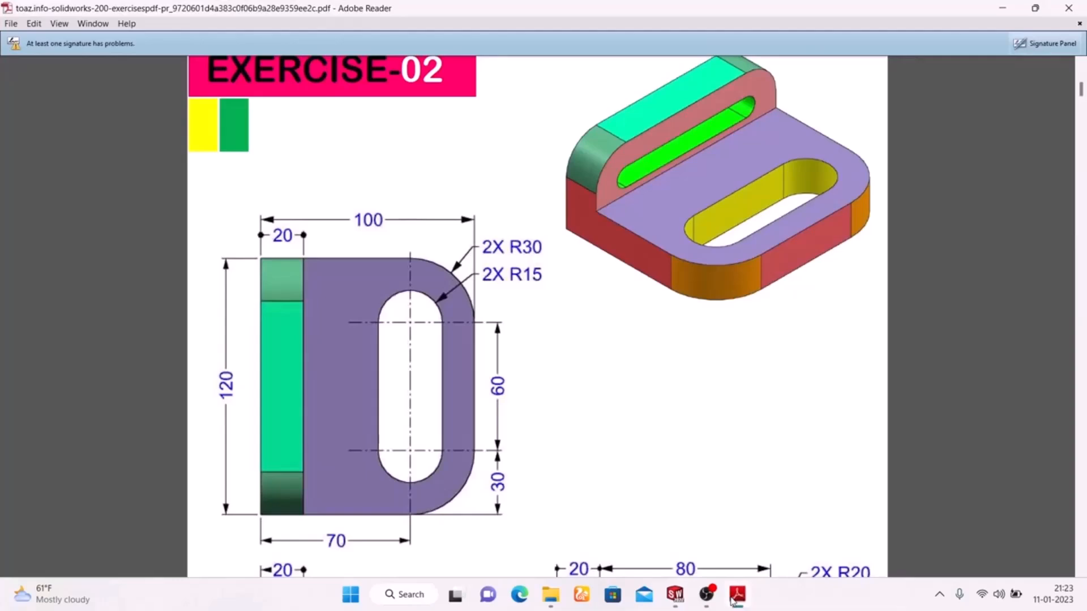
{"action": "left_click", "coordinate": [734, 600]}
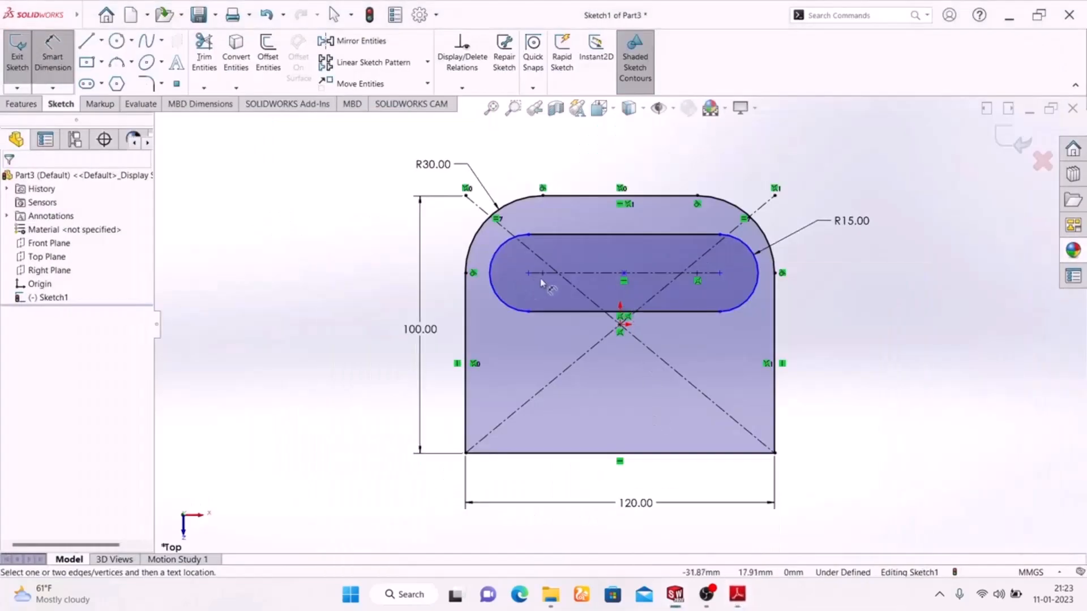
{"action": "left_click", "coordinate": [619, 275]}
{"action": "left_click", "coordinate": [628, 155]}
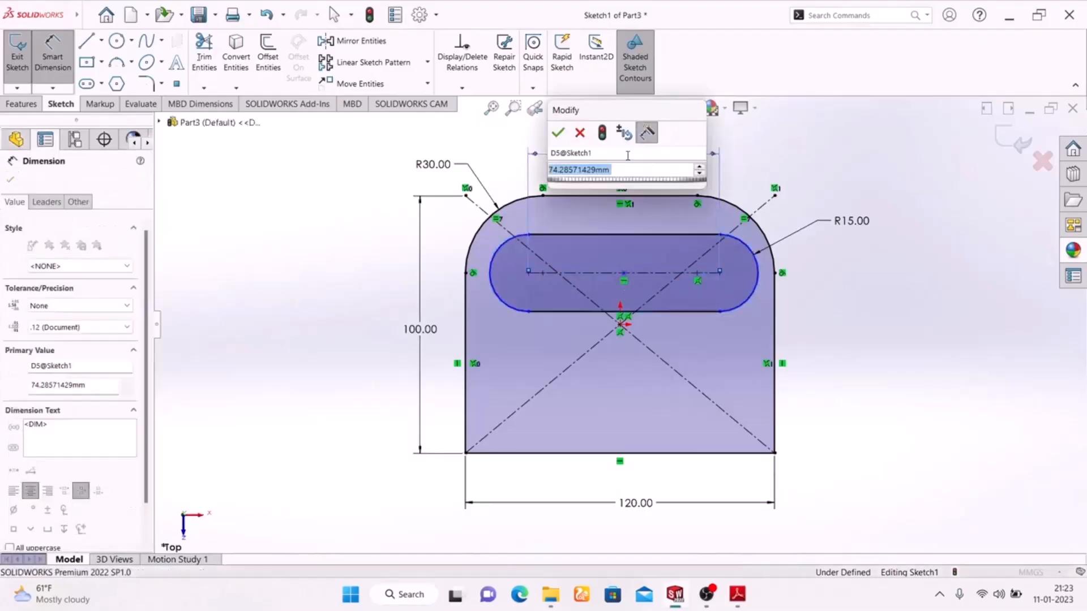
{"action": "type", "text": "60"}
{"action": "key", "text": "Return"}
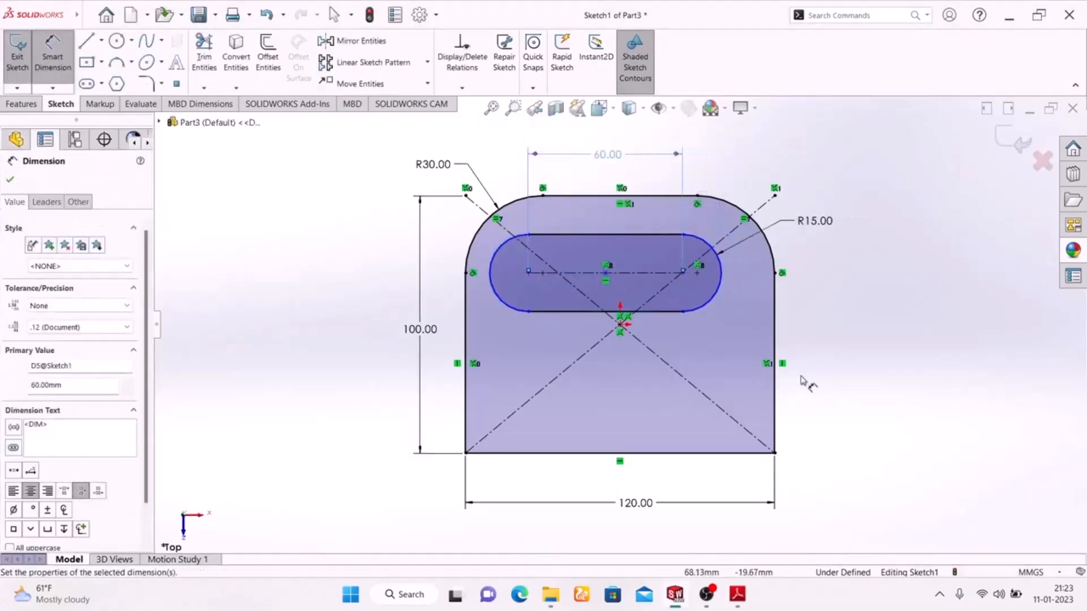
{"action": "left_click", "coordinate": [896, 363]}
{"action": "right_click", "coordinate": [902, 239]}
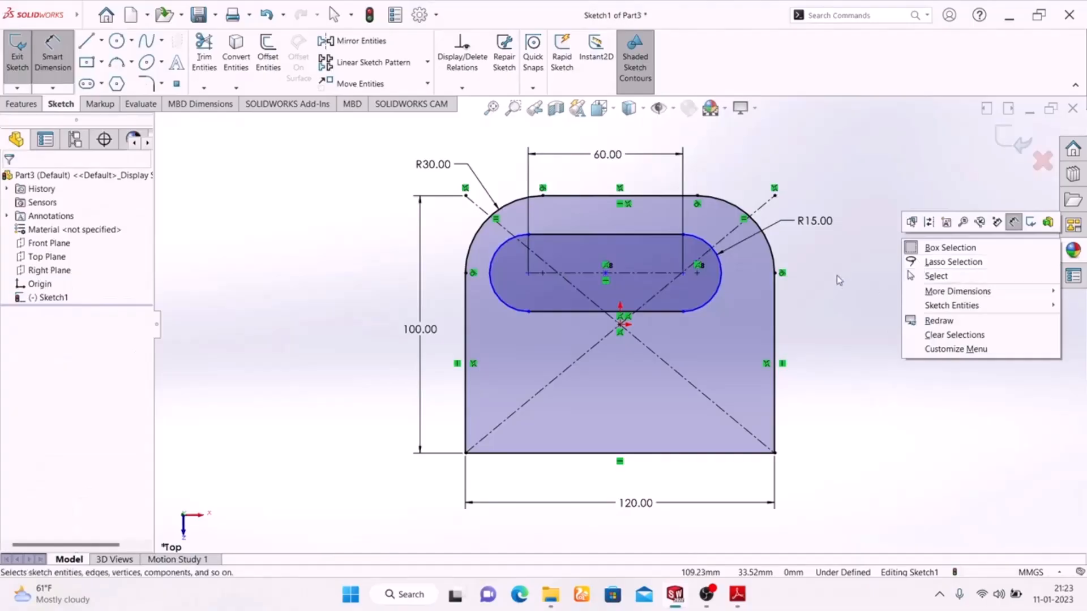
{"action": "left_click", "coordinate": [836, 278]}
{"action": "key", "text": "Escape"}
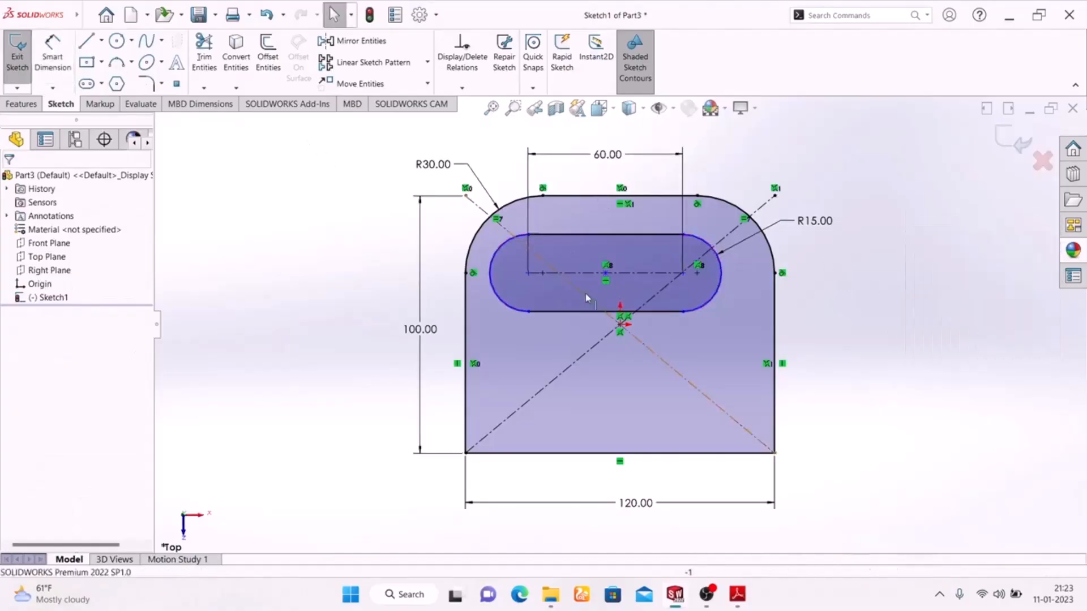
Look up the slot's offset in the drawing and dimension its left arc centre 30 mm from the profile's left edge
{"action": "left_click", "coordinate": [738, 604]}
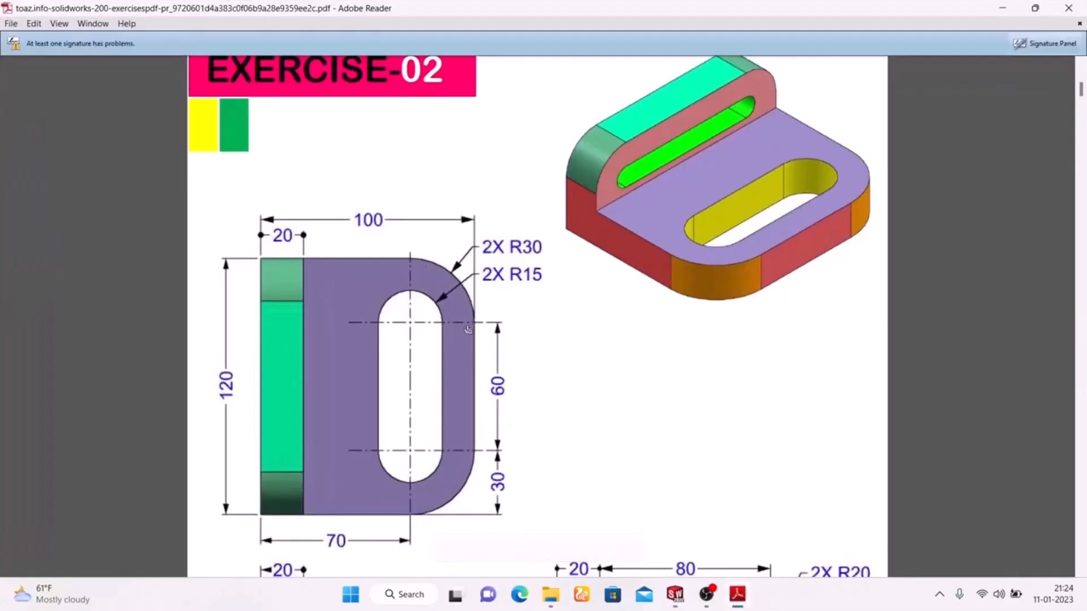
{"action": "left_click", "coordinate": [752, 604]}
{"action": "left_click", "coordinate": [53, 57]}
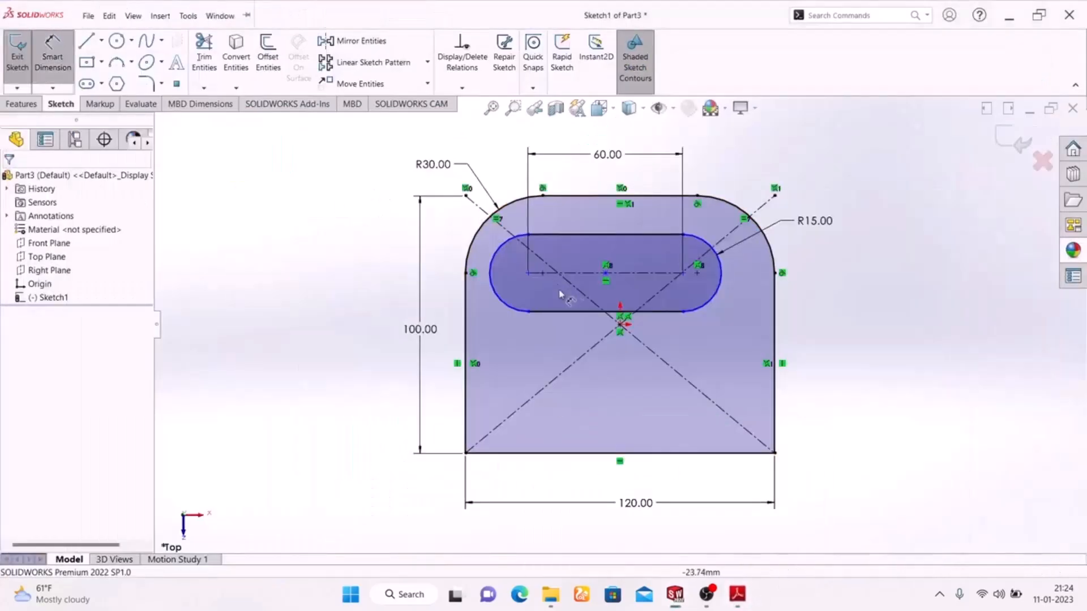
{"action": "left_click", "coordinate": [528, 274]}
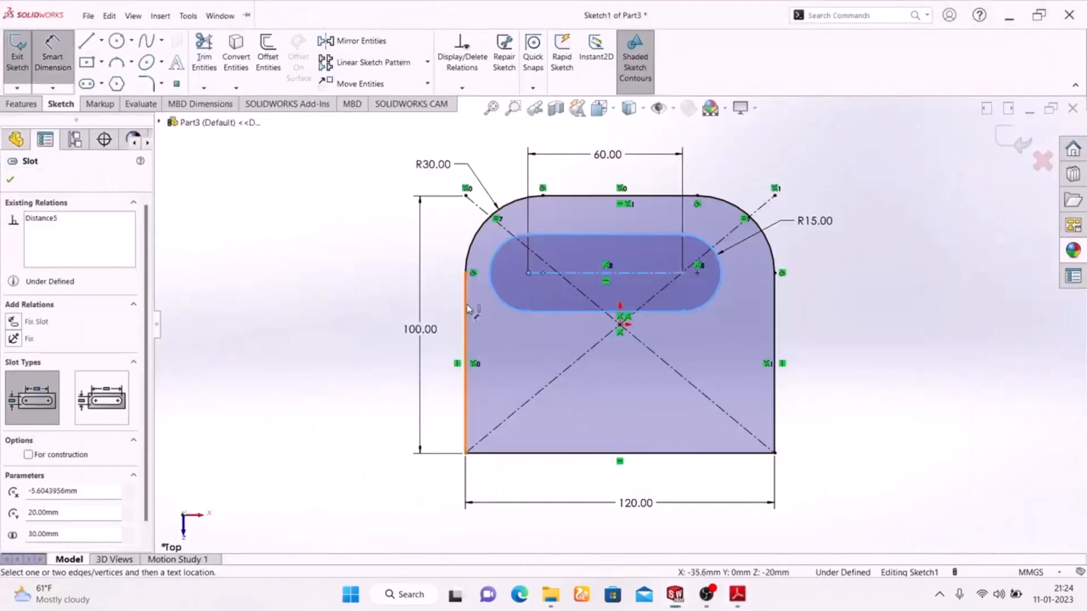
{"action": "left_click", "coordinate": [466, 312]}
{"action": "left_click", "coordinate": [503, 156]}
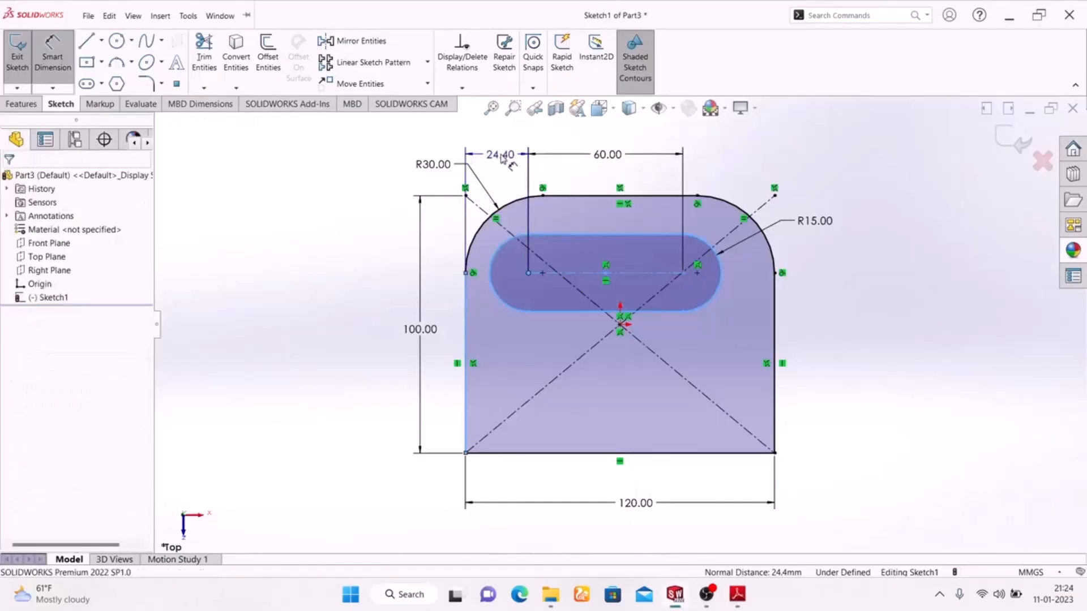
{"action": "type", "text": "30"}
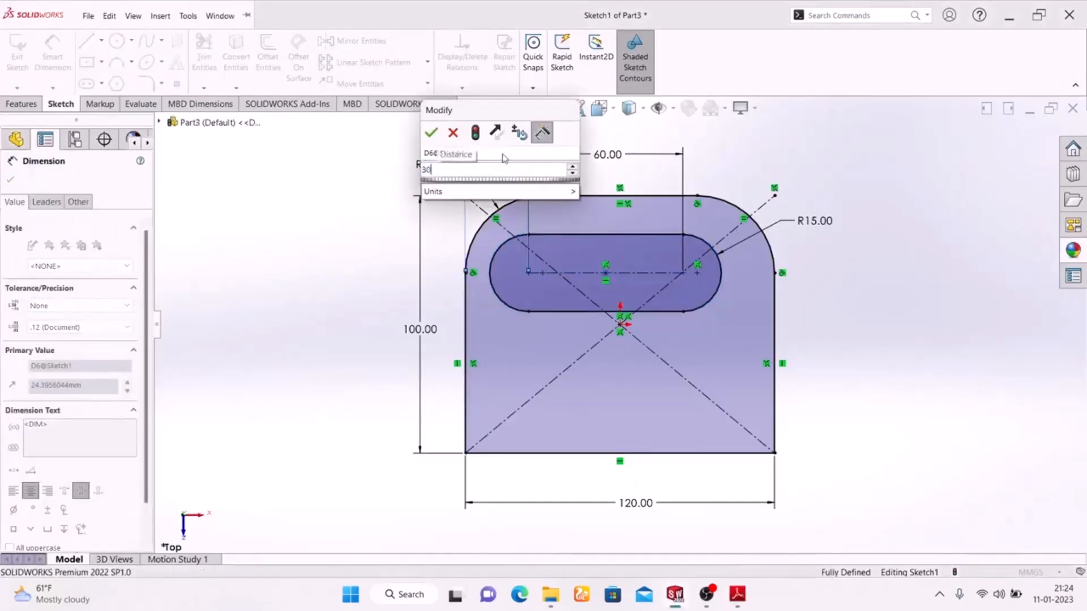
{"action": "key", "text": "Return"}
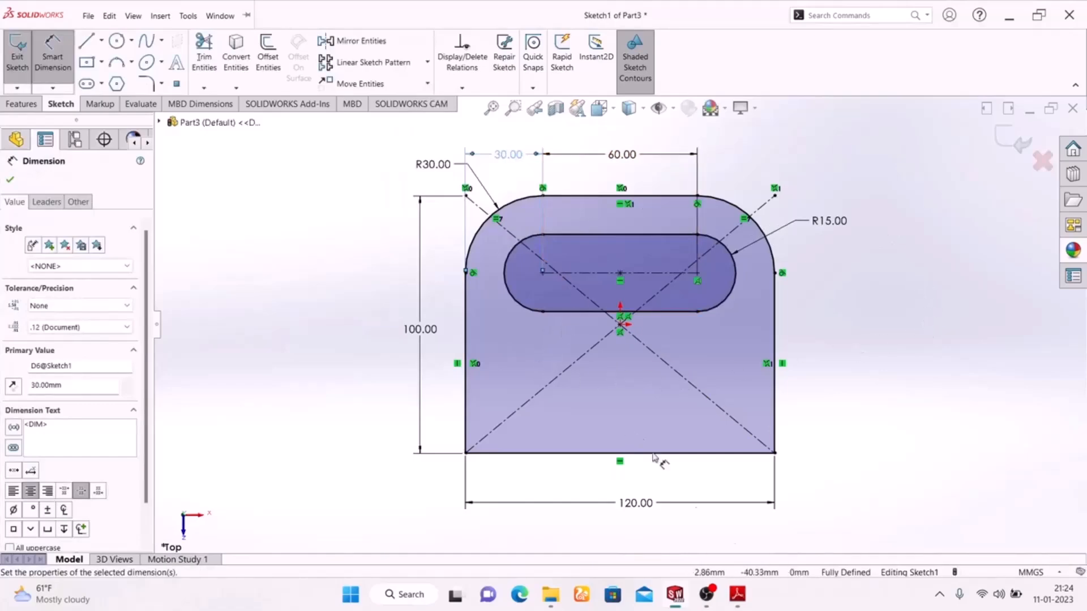
Recheck the drawing and try to add a vertical dimension from the slot's left arc centre to the profile's bottom edge
{"action": "key", "text": "alt+Tab"}
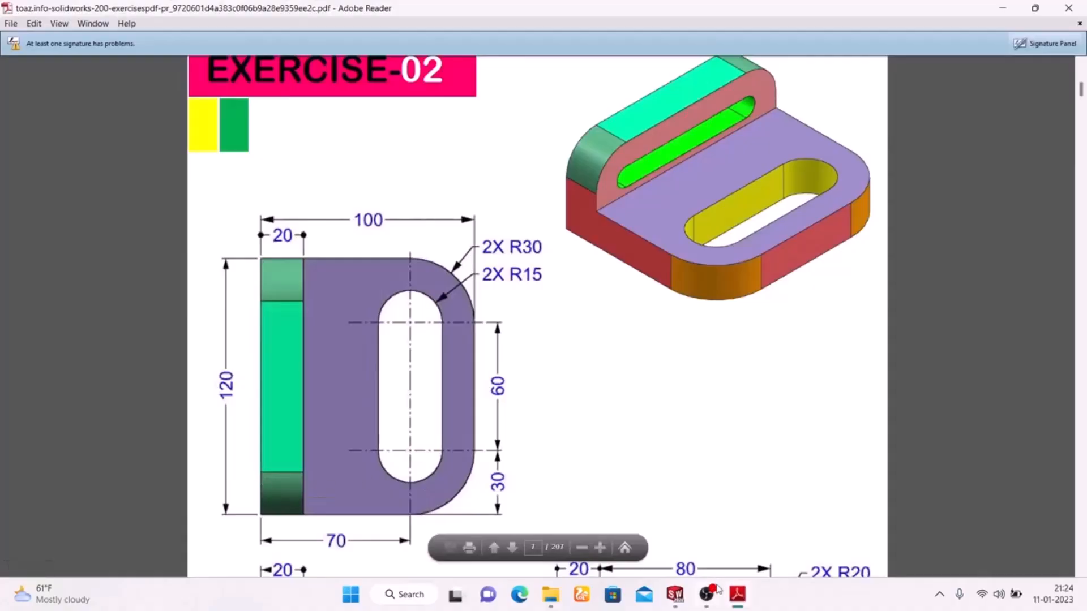
{"action": "left_click", "coordinate": [738, 595]}
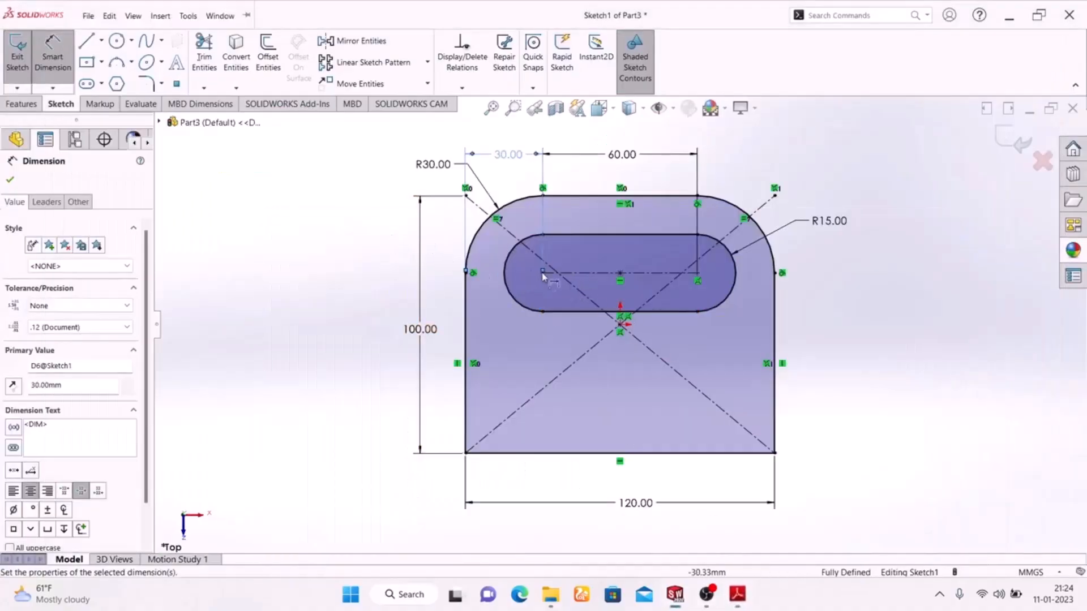
{"action": "left_click", "coordinate": [543, 273]}
{"action": "left_click", "coordinate": [582, 452]}
{"action": "left_click", "coordinate": [362, 383]}
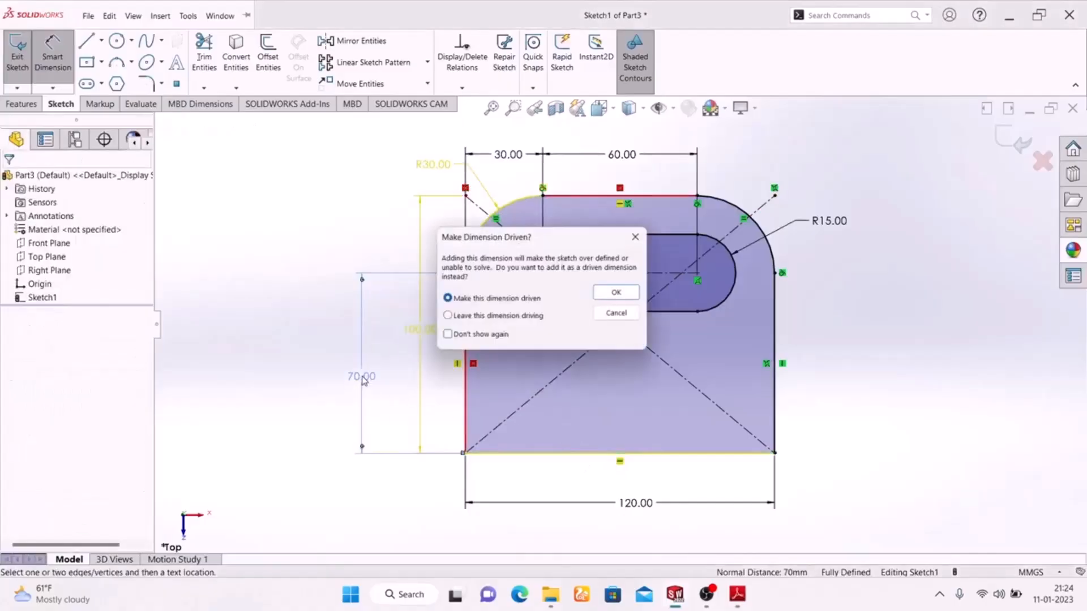
{"action": "left_click", "coordinate": [641, 235]}
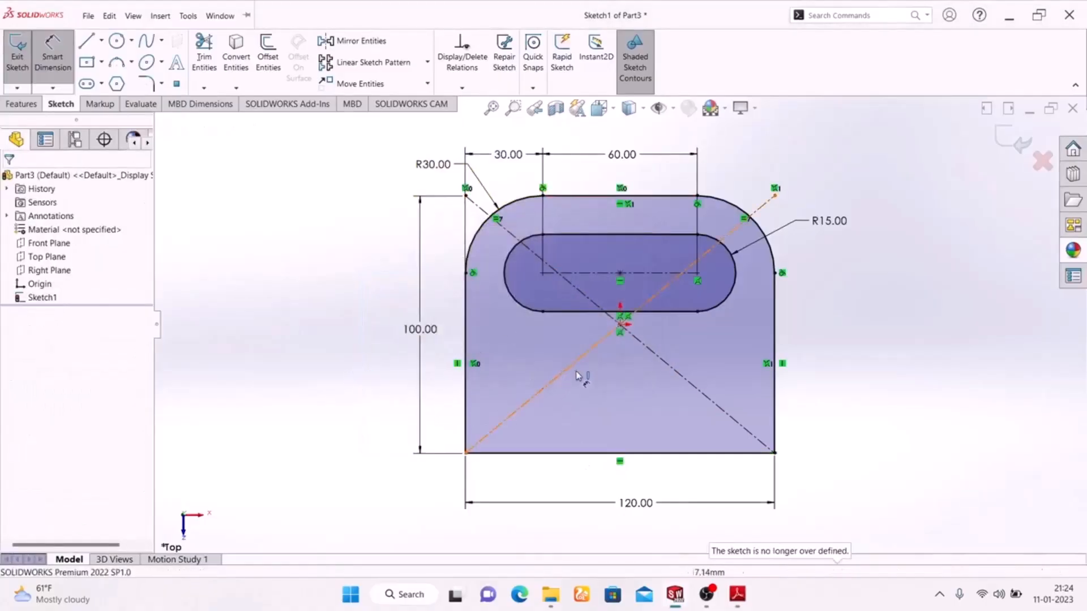
Delete the sketch relation attached to the slot's right arc centre
{"action": "scroll", "coordinate": [680, 300], "scroll_direction": "down", "scroll_amount": 5}
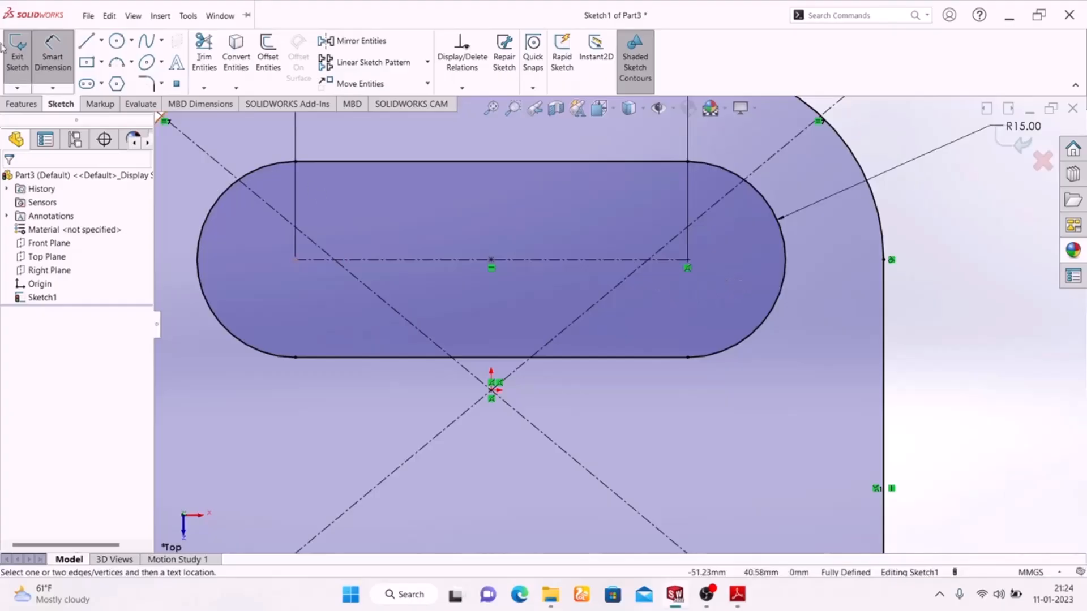
{"action": "left_click", "coordinate": [53, 56]}
{"action": "left_click", "coordinate": [686, 271]}
{"action": "key", "text": "Delete"}
{"action": "scroll", "coordinate": [699, 305], "scroll_direction": "up", "scroll_amount": 6}
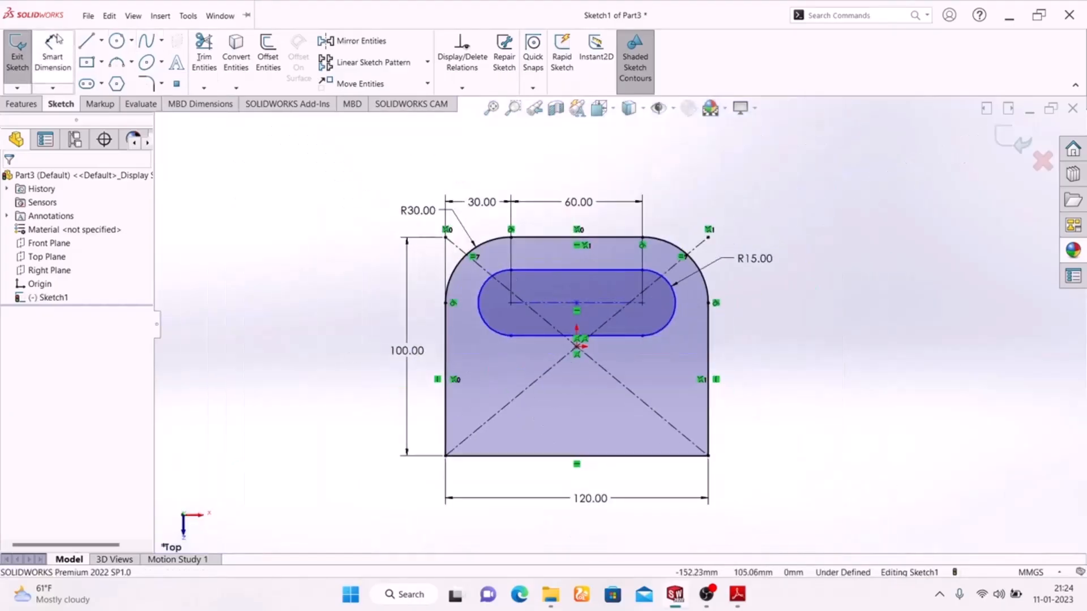
Dimension the slot's centreline 70 mm from the profile's bottom edge and check the value against the PDF drawing
{"action": "left_click", "coordinate": [53, 54]}
{"action": "left_click", "coordinate": [613, 303]}
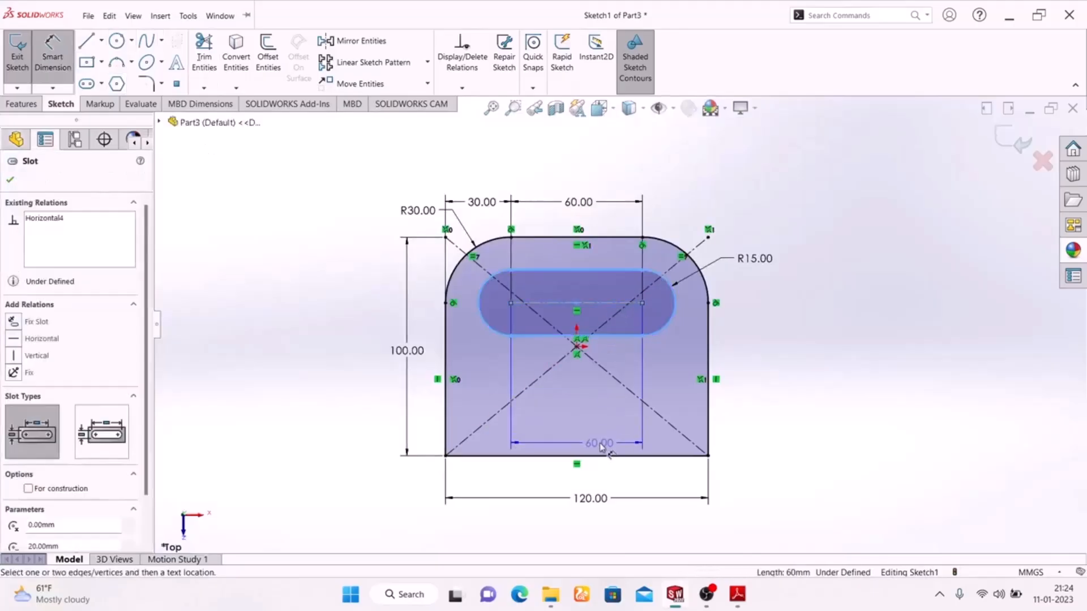
{"action": "left_click", "coordinate": [614, 456]}
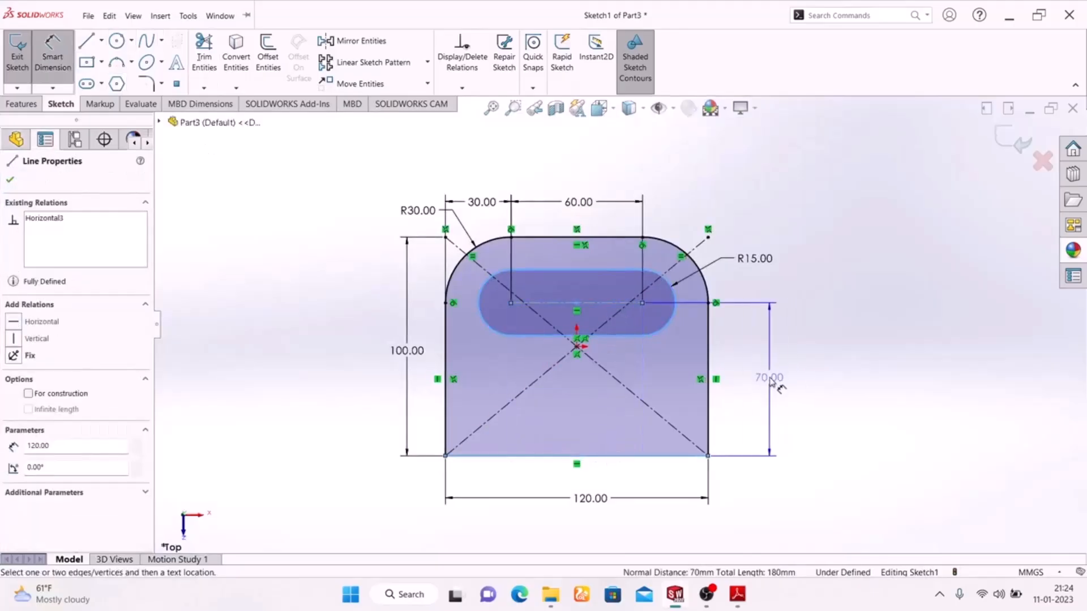
{"action": "left_click", "coordinate": [759, 378]}
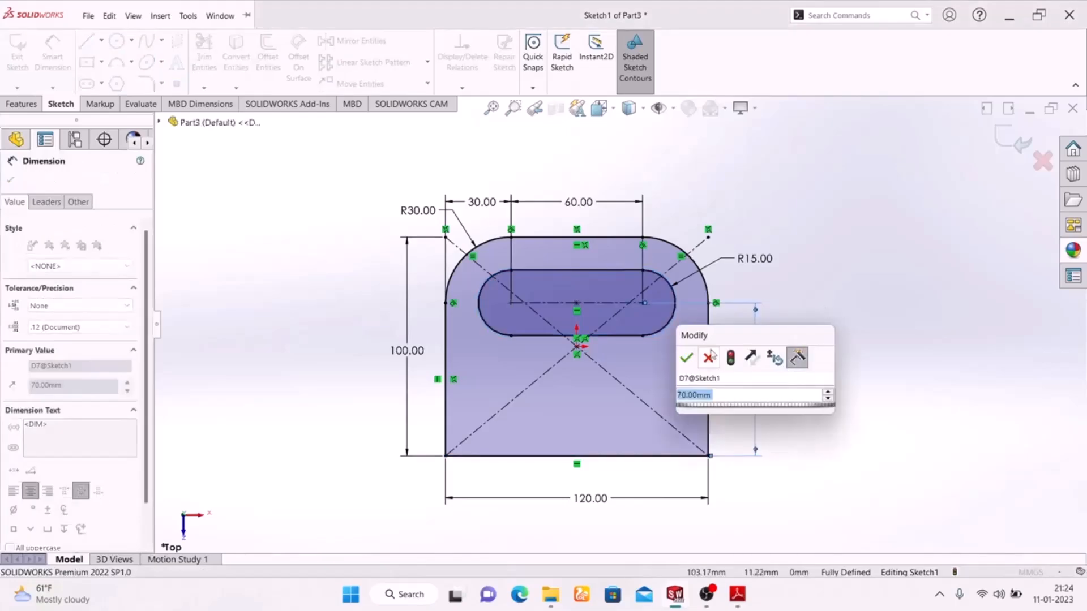
{"action": "left_click", "coordinate": [686, 359]}
{"action": "left_click", "coordinate": [737, 595]}
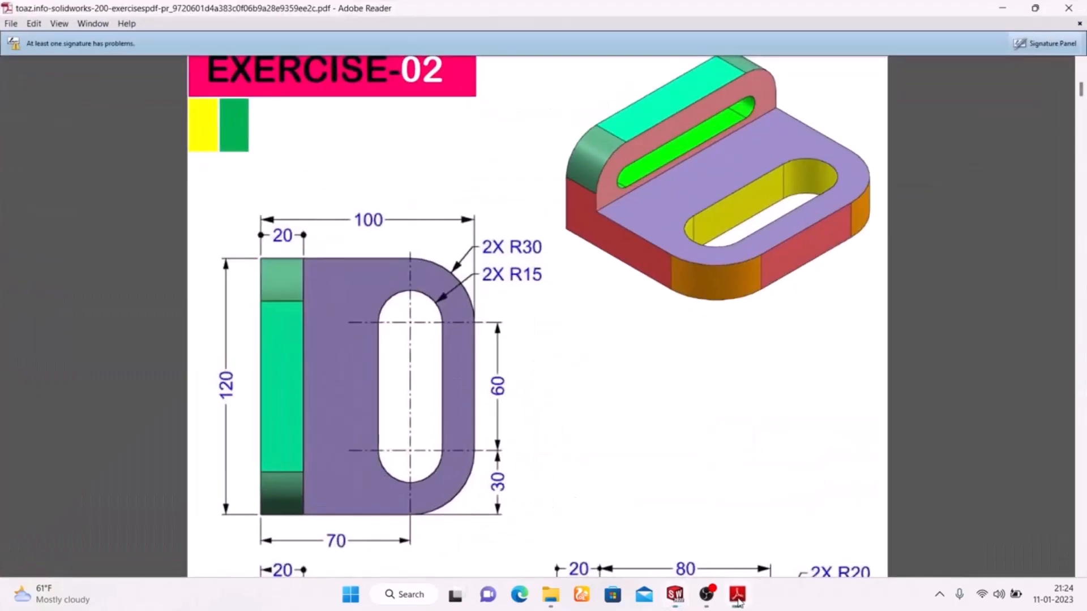
{"action": "left_click", "coordinate": [737, 597]}
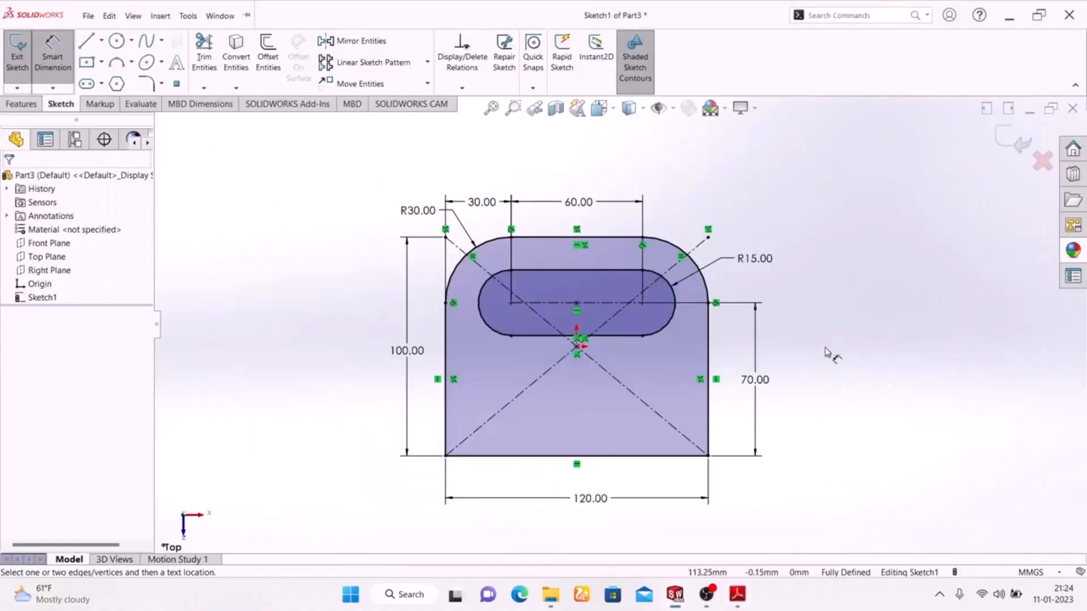
{"action": "mouse_move", "coordinate": [742, 595]}
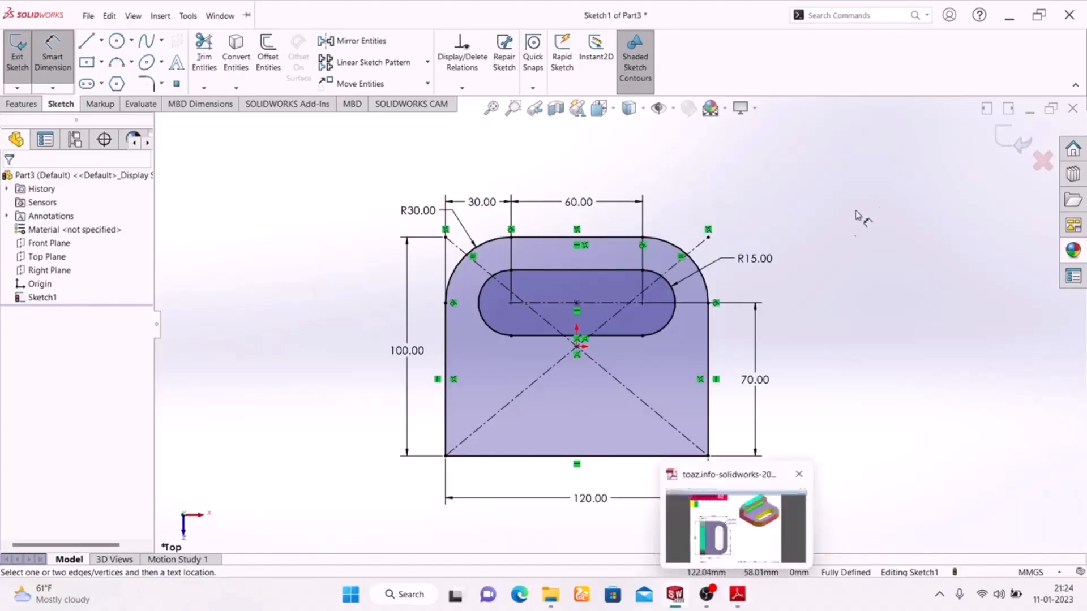
Close the base sketch and set the view to isometric
{"action": "left_click", "coordinate": [1013, 141]}
{"action": "mouse_move", "coordinate": [856, 354]}
{"action": "middle_mouse_down"}
{"action": "mouse_move", "coordinate": [705, 332]}
{"action": "mouse_move", "coordinate": [745, 481]}
{"action": "mouse_move", "coordinate": [832, 443]}
{"action": "middle_mouse_up"}
{"action": "key", "text": "space"}
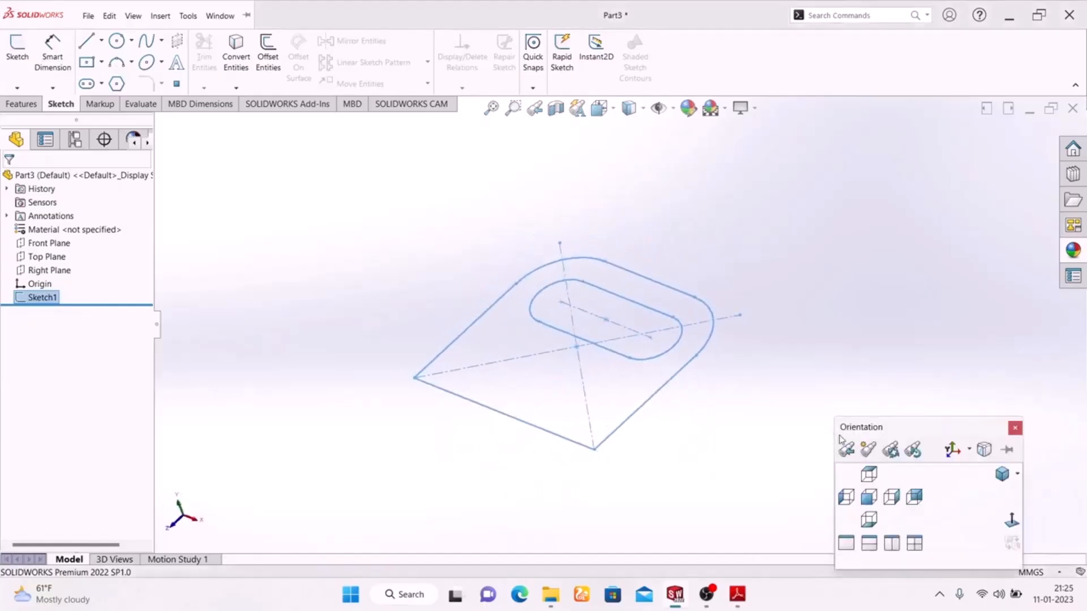
{"action": "left_click", "coordinate": [1002, 474]}
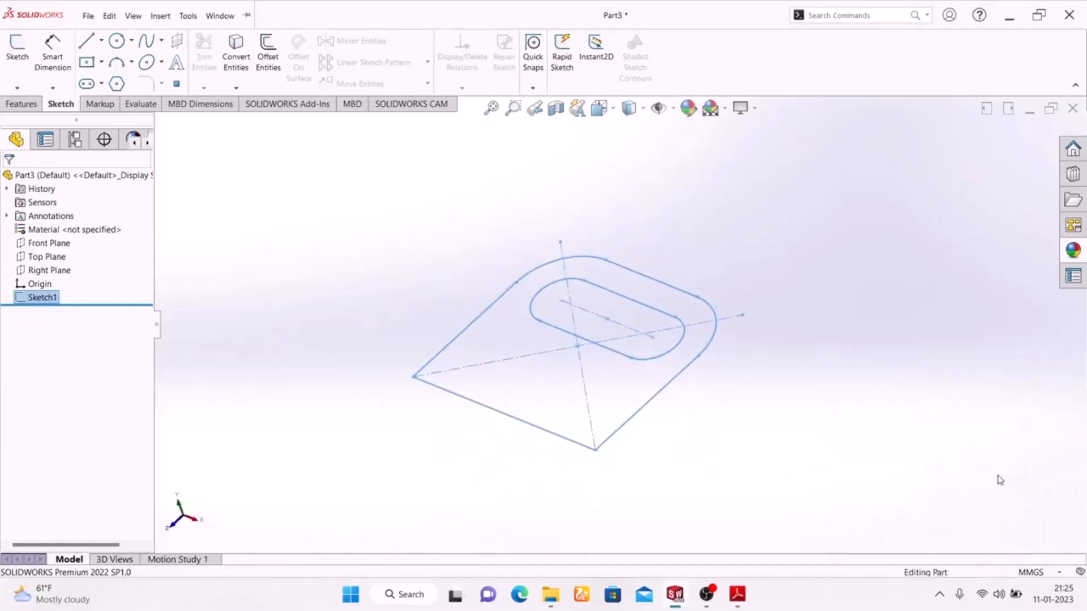
Check the base thickness in the PDF drawing and extrude the base sketch 20 mm as a blind boss
{"action": "left_click", "coordinate": [21, 104]}
{"action": "left_click", "coordinate": [23, 53]}
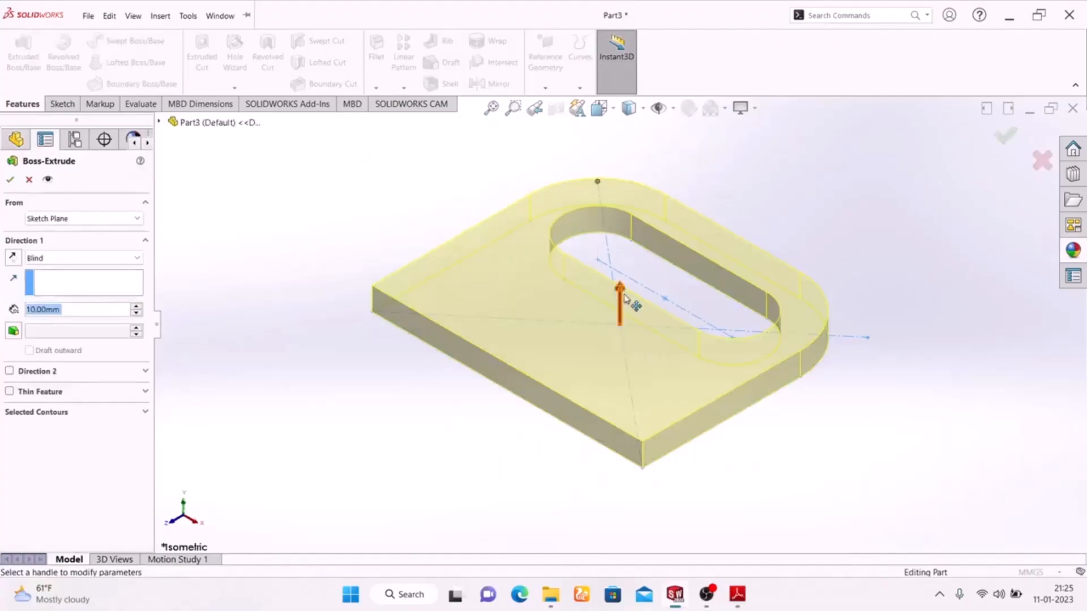
{"action": "left_click", "coordinate": [736, 599]}
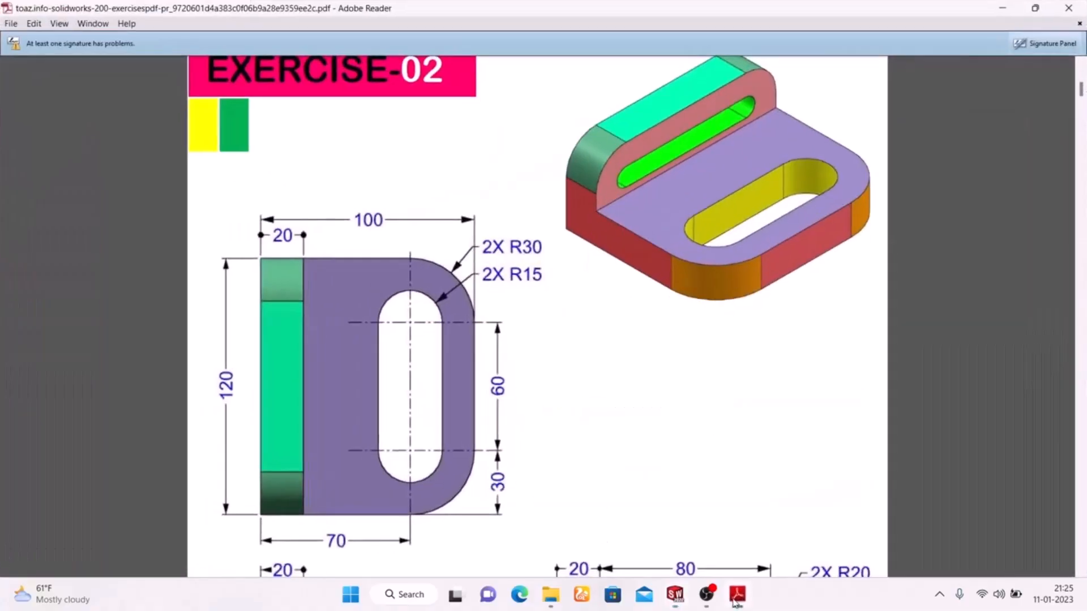
{"action": "left_click", "coordinate": [736, 595]}
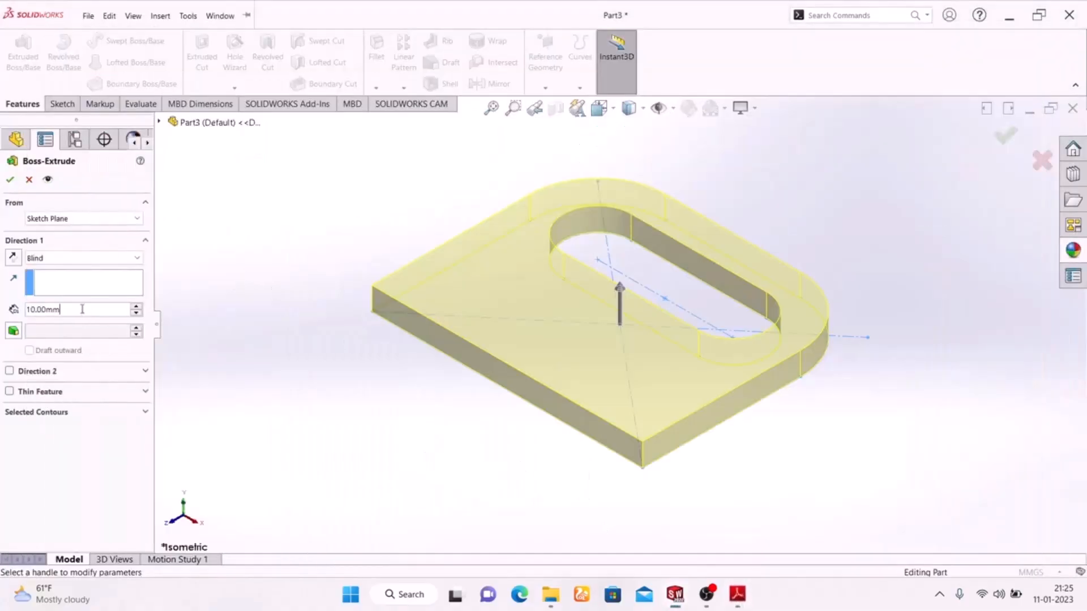
{"action": "type", "text": "20"}
{"action": "key", "text": "Return"}
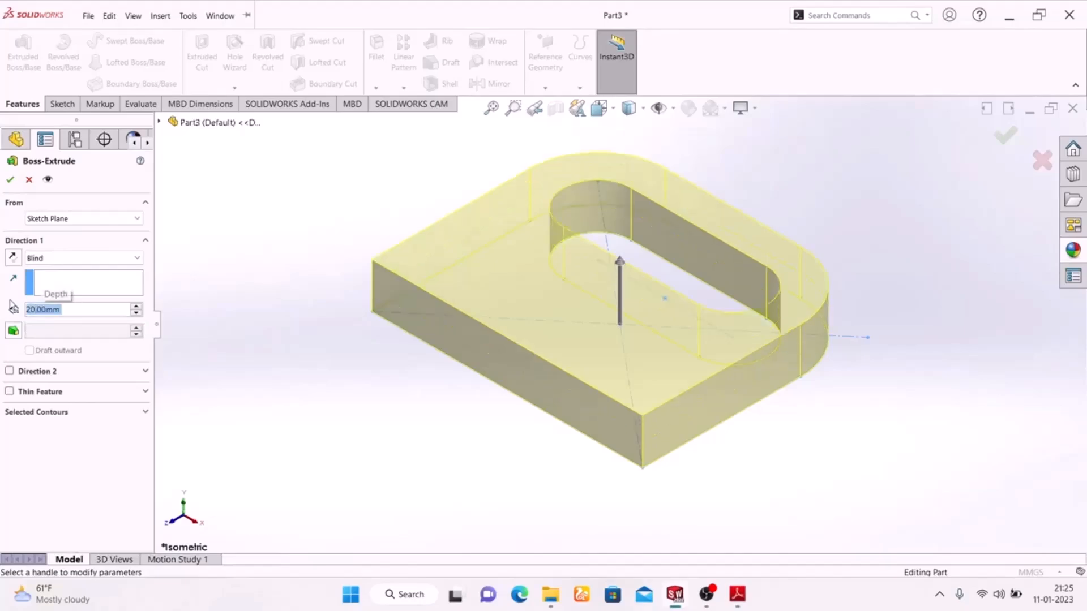
{"action": "key", "text": "Return"}
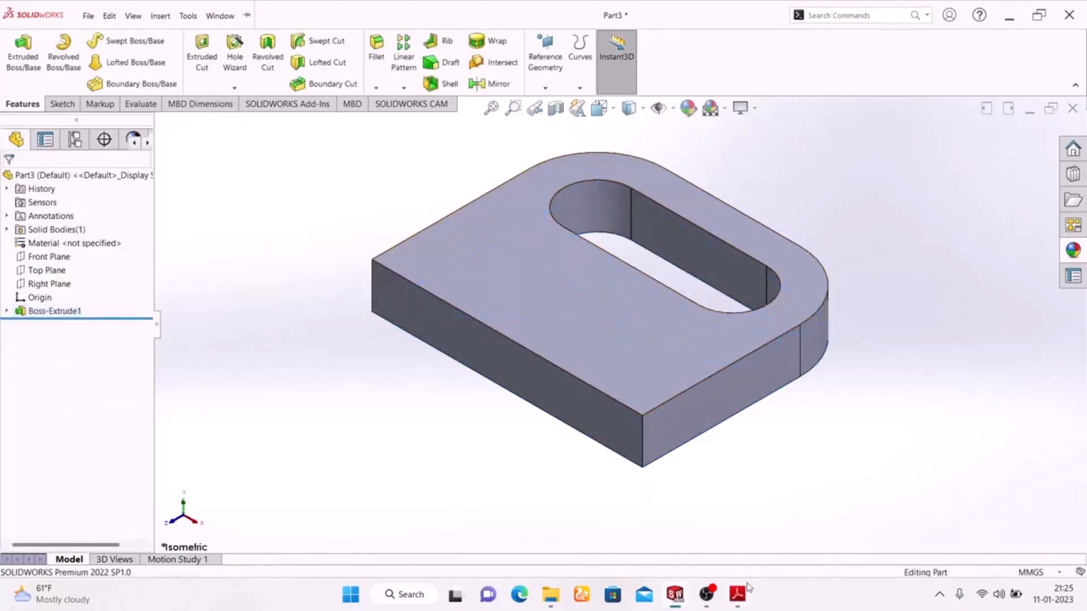
Open a sketch on the base's long straight side face and draw a corner rectangle 120 mm wide and about 22 mm high above it
{"action": "left_click", "coordinate": [533, 371]}
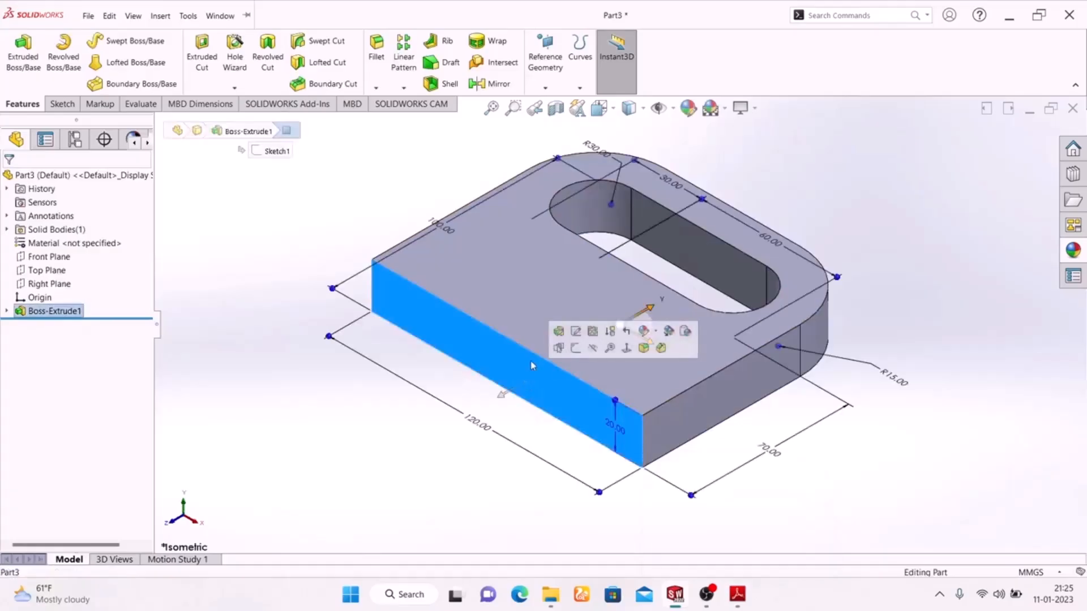
{"action": "left_click", "coordinate": [580, 348]}
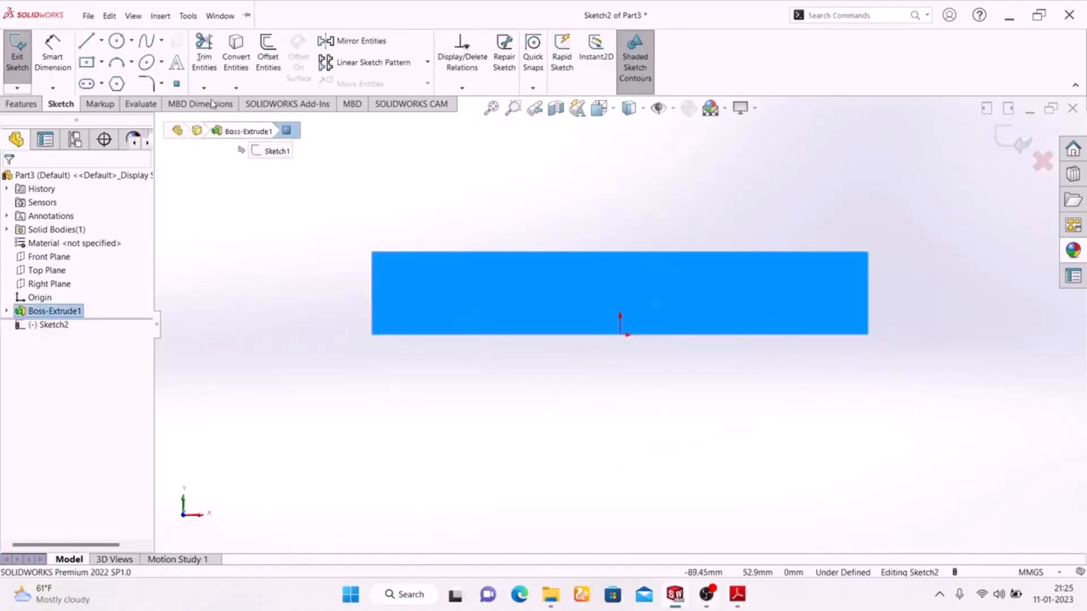
{"action": "left_click", "coordinate": [102, 62]}
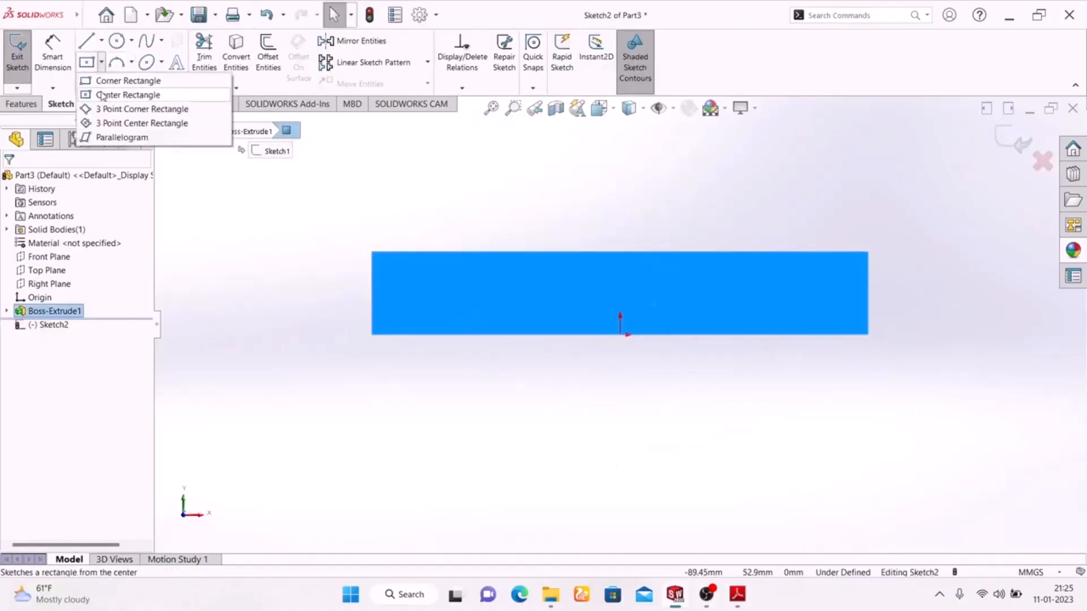
{"action": "left_click", "coordinate": [122, 80]}
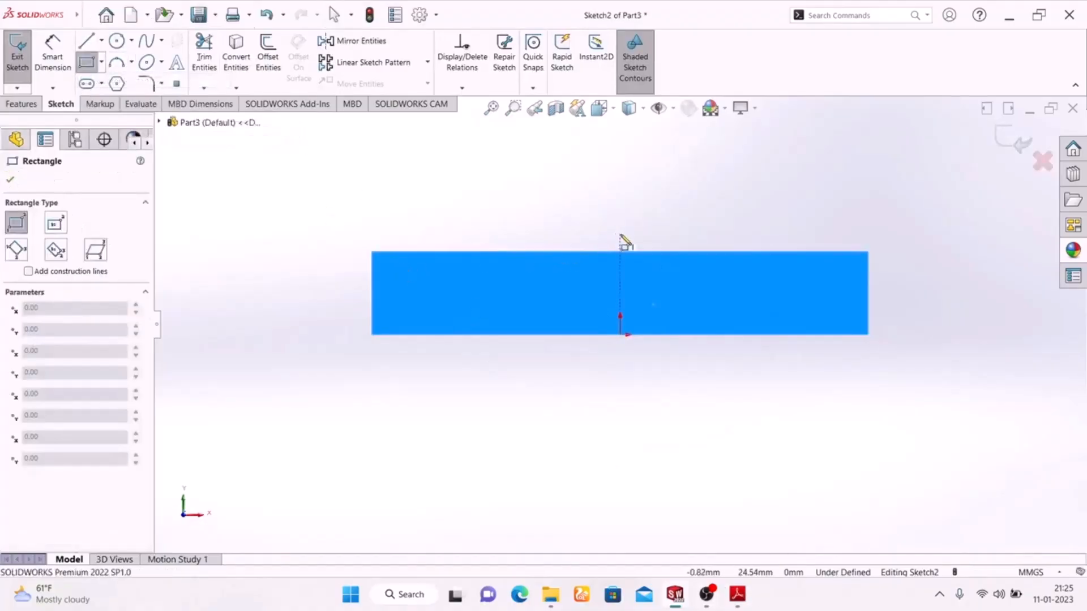
{"action": "left_click", "coordinate": [372, 252]}
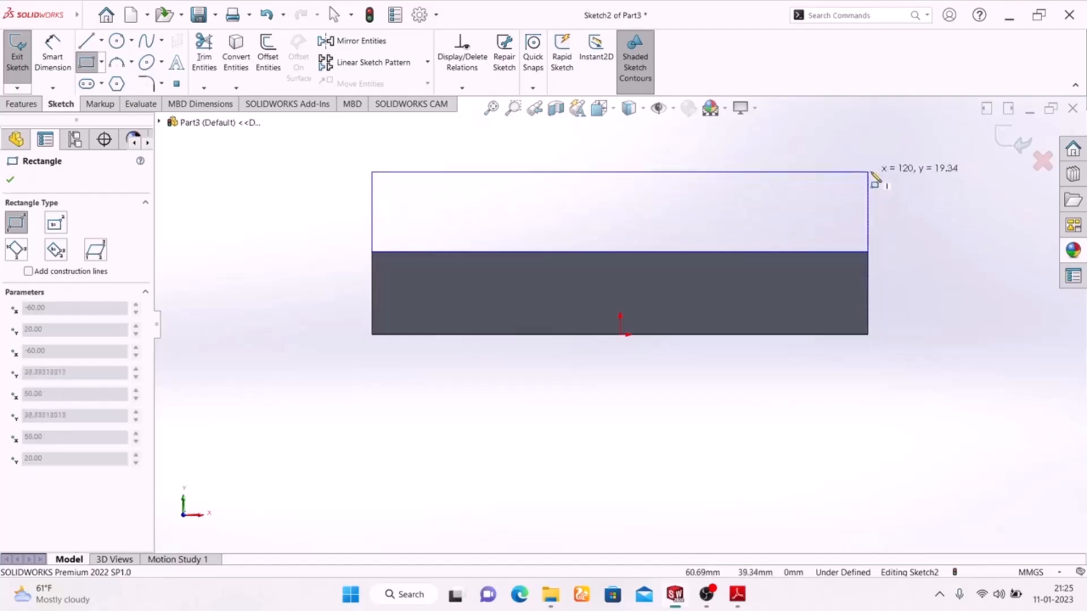
{"action": "left_click", "coordinate": [868, 161]}
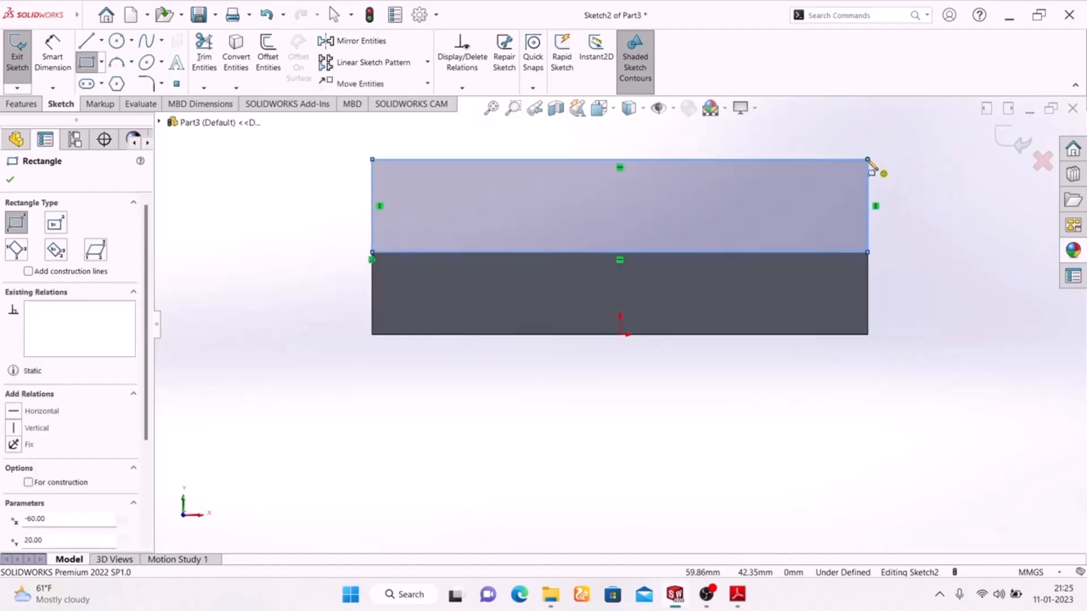
{"action": "right_click", "coordinate": [942, 215]}
{"action": "left_click", "coordinate": [960, 217]}
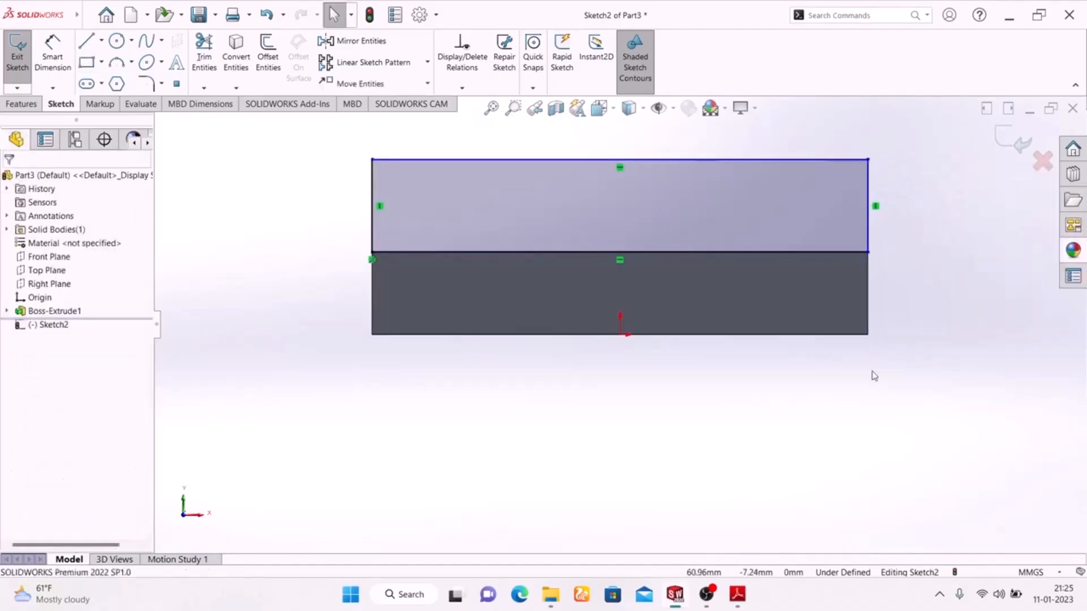
Look up the upright plate's height in the PDF drawing and dimension the rectangle's height to 30 mm
{"action": "left_click", "coordinate": [55, 57]}
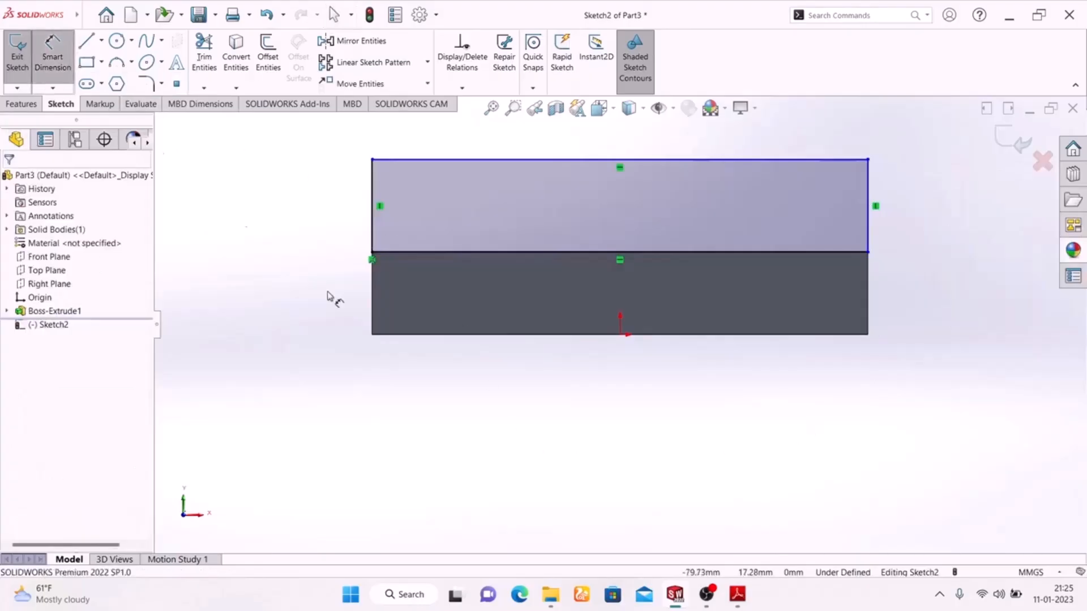
{"action": "left_click", "coordinate": [732, 601]}
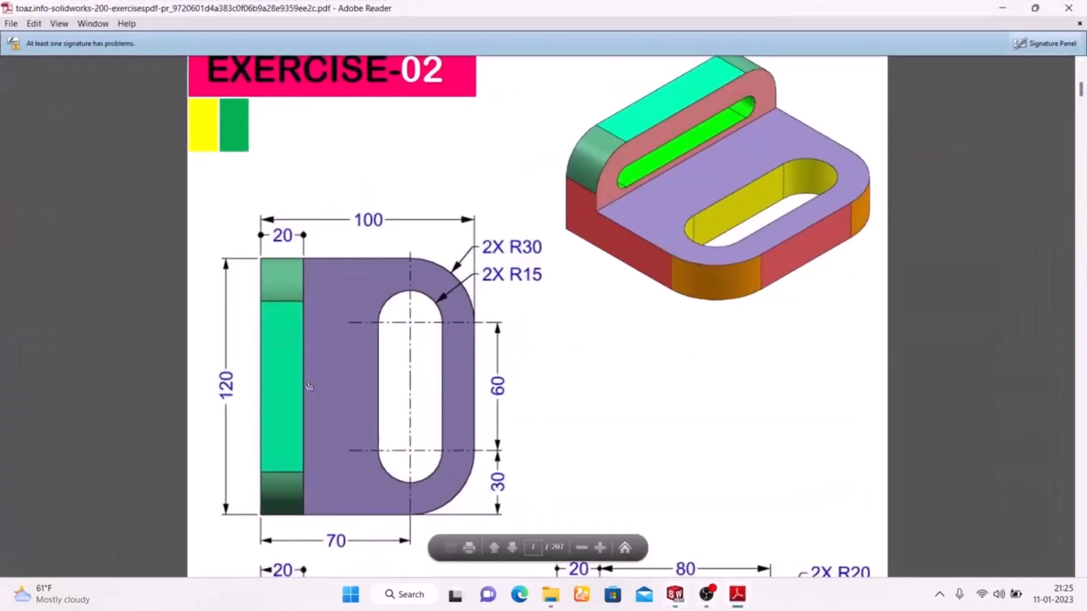
{"action": "scroll", "coordinate": [522, 396], "scroll_direction": "down", "scroll_amount": 5}
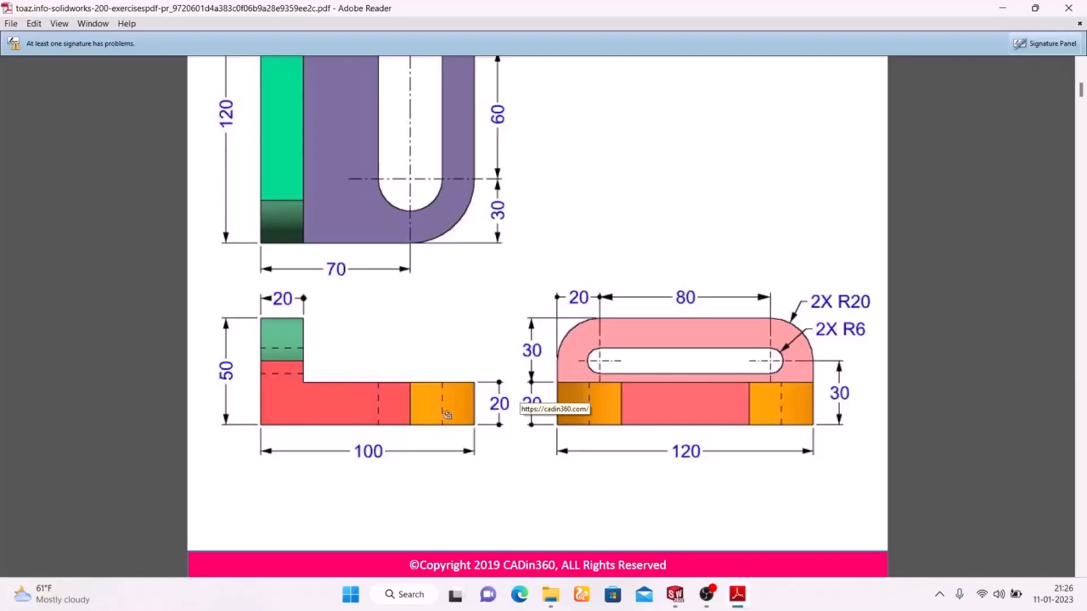
{"action": "scroll", "coordinate": [238, 374], "scroll_direction": "up", "scroll_amount": 5}
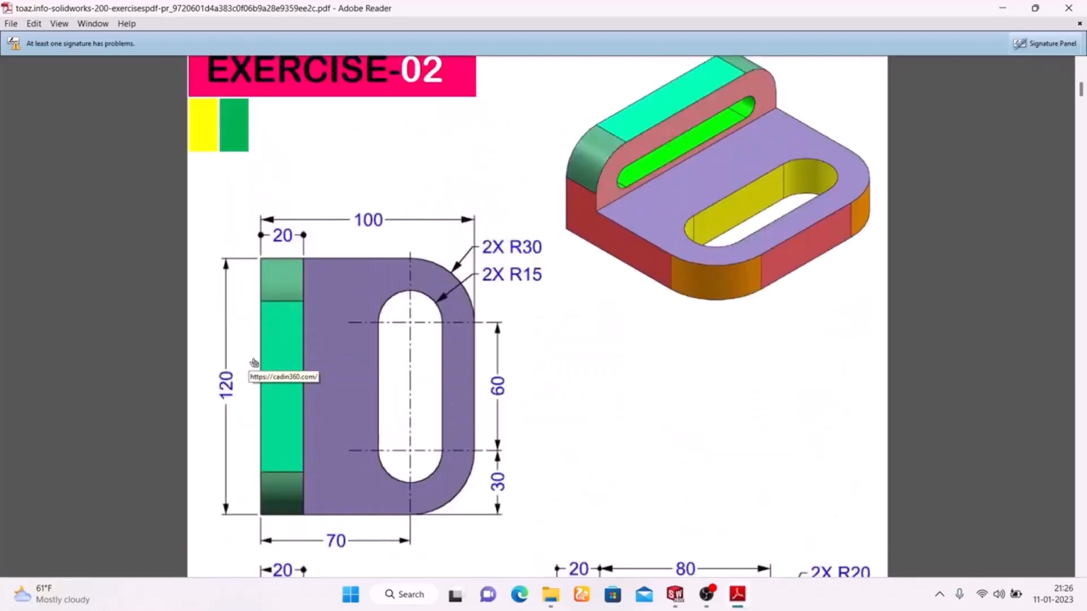
{"action": "scroll", "coordinate": [254, 363], "scroll_direction": "down", "scroll_amount": 3}
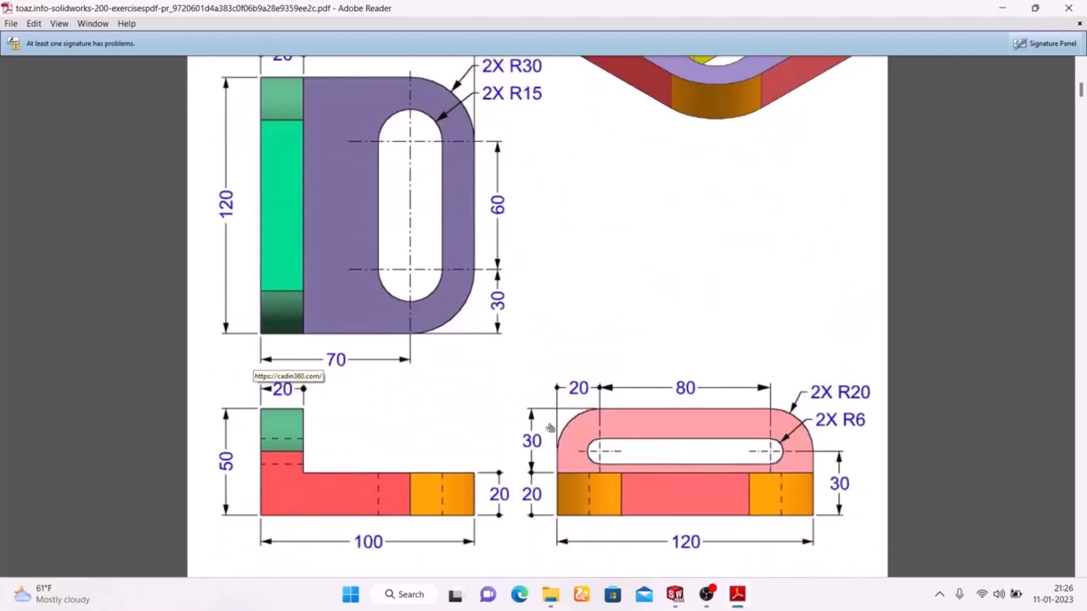
{"action": "left_click", "coordinate": [736, 597]}
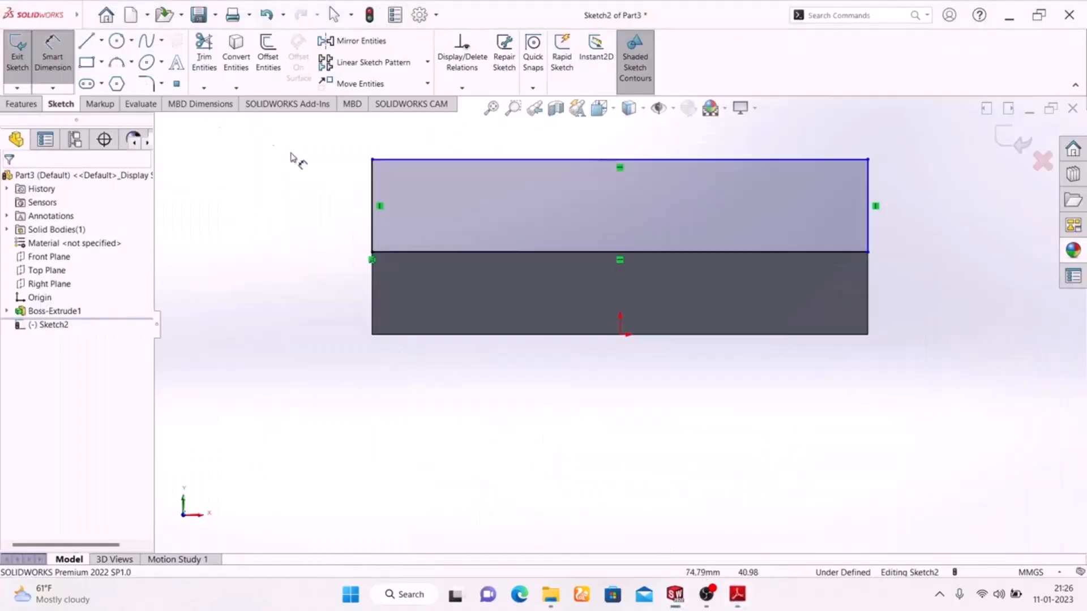
{"action": "left_click", "coordinate": [372, 229]}
{"action": "left_click", "coordinate": [310, 208]}
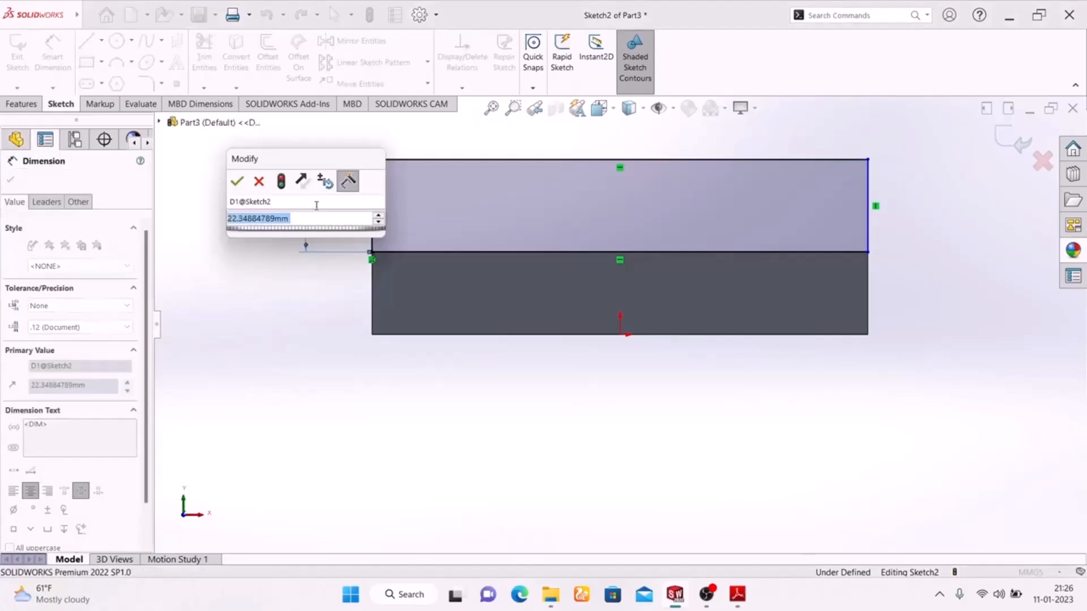
{"action": "type", "text": "30"}
{"action": "key", "text": "Return"}
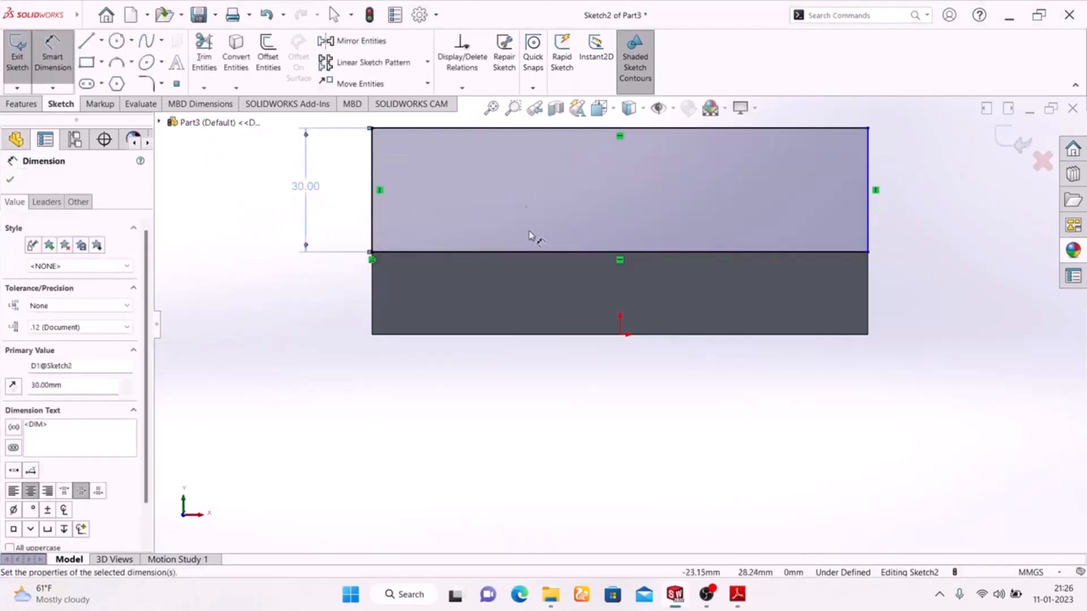
Check the corner radius in the PDF drawing and round the rectangle's two upper corners with 20 mm sketch fillets
{"action": "scroll", "coordinate": [549, 269], "scroll_direction": "up", "scroll_amount": 2}
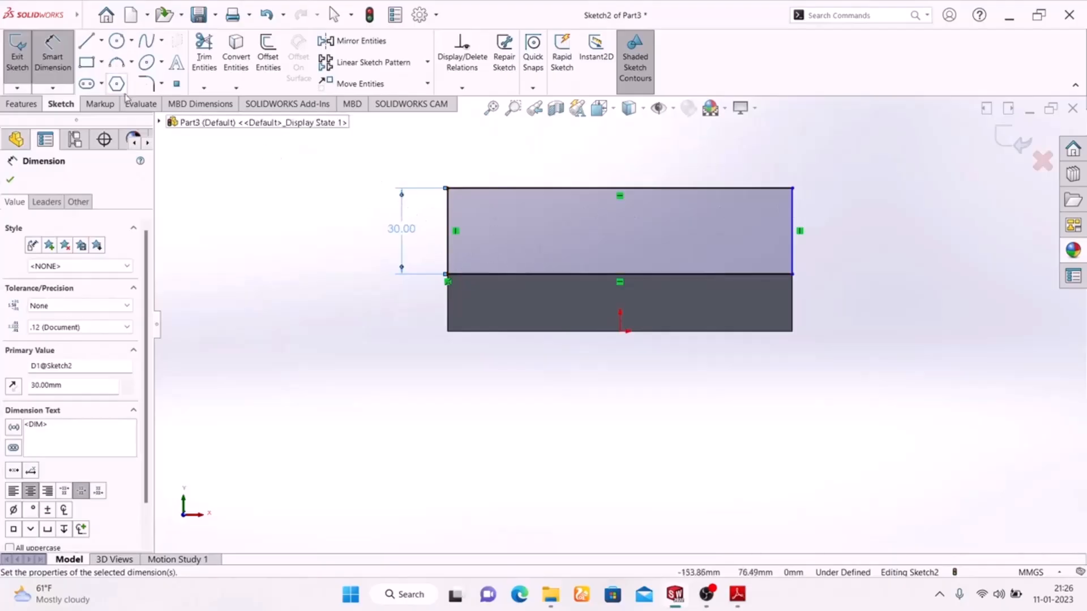
{"action": "left_click", "coordinate": [146, 84]}
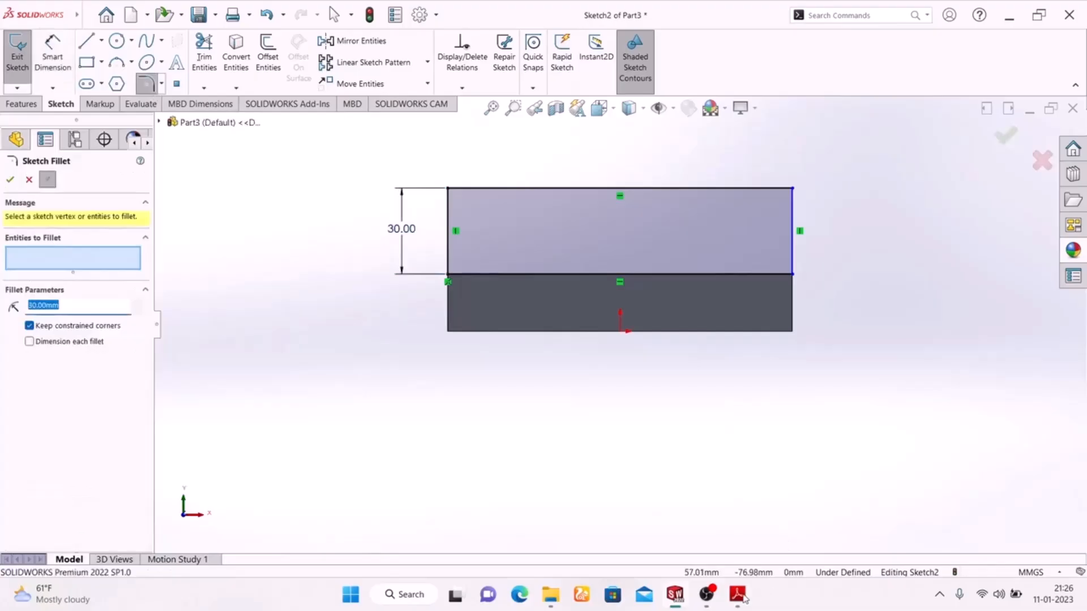
{"action": "left_click", "coordinate": [742, 597]}
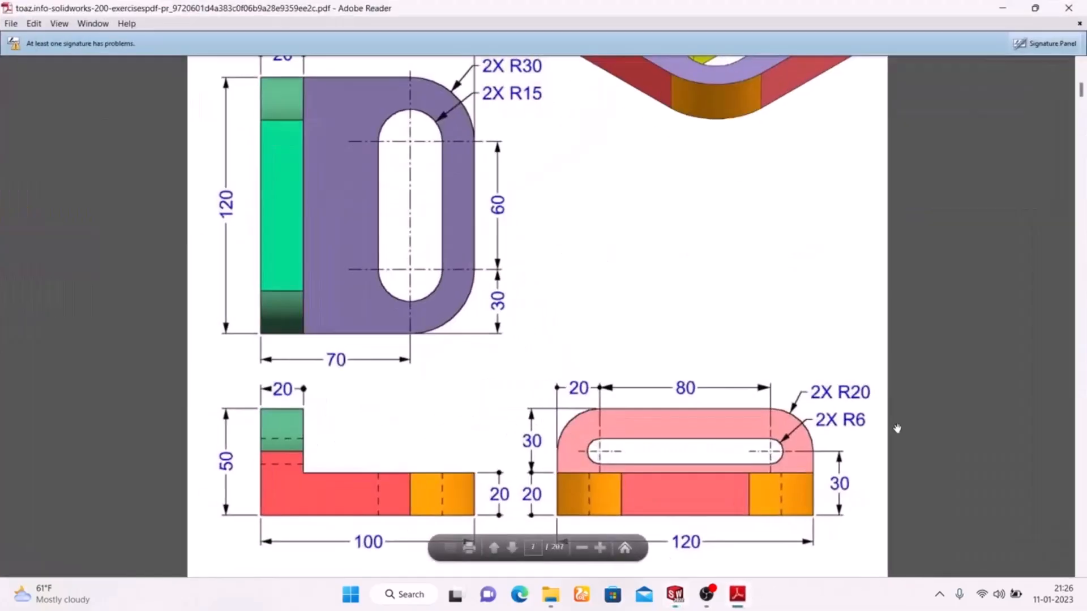
{"action": "left_click", "coordinate": [737, 594]}
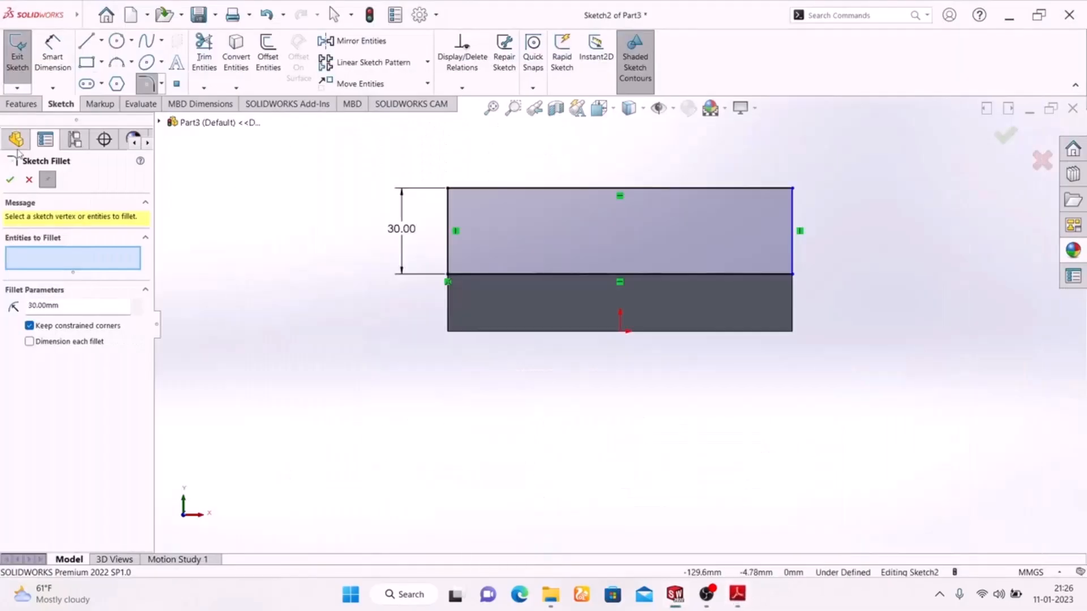
{"action": "double_click", "coordinate": [79, 305]}
{"action": "type", "text": "2"}
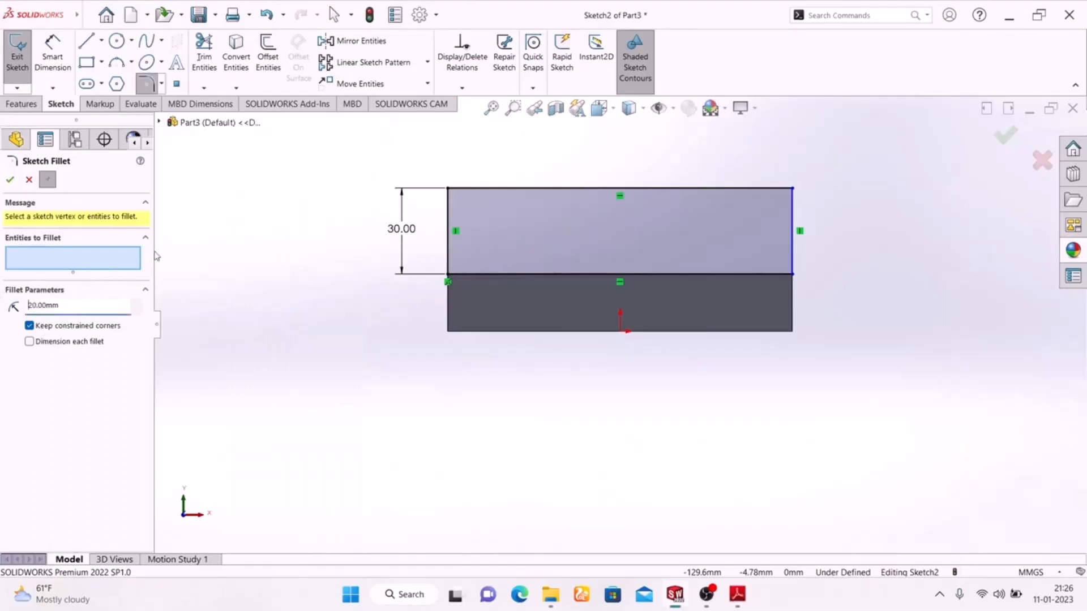
{"action": "left_click", "coordinate": [448, 189]}
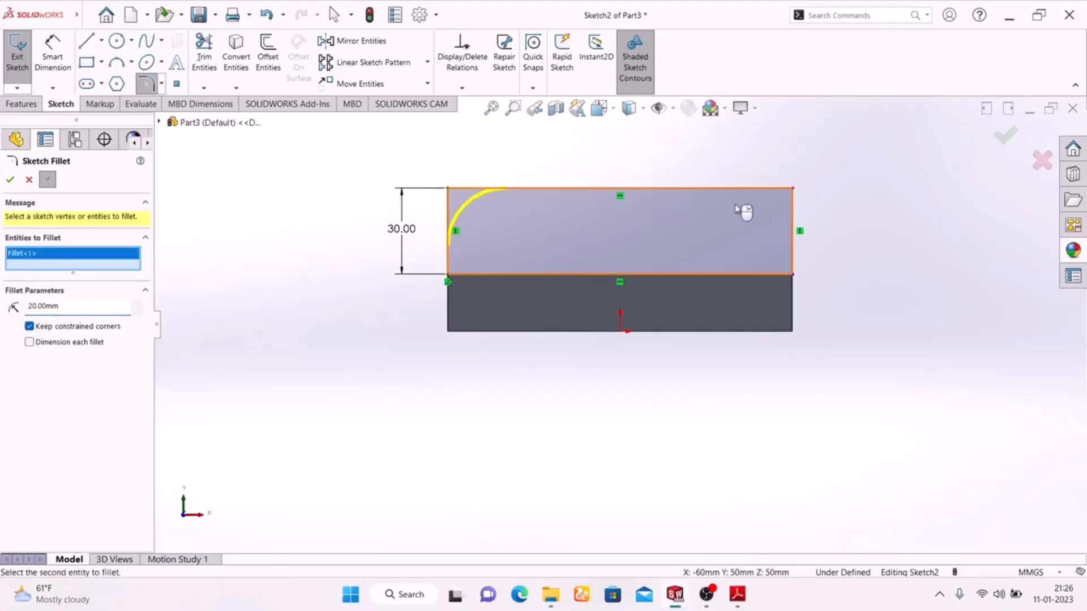
{"action": "left_click", "coordinate": [790, 190]}
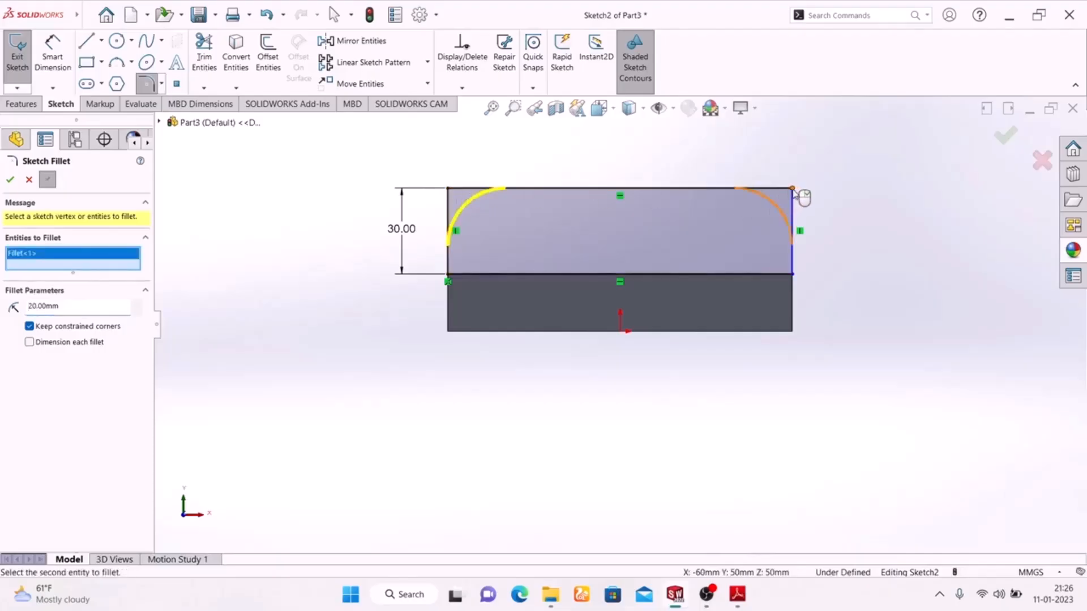
{"action": "left_click", "coordinate": [11, 180]}
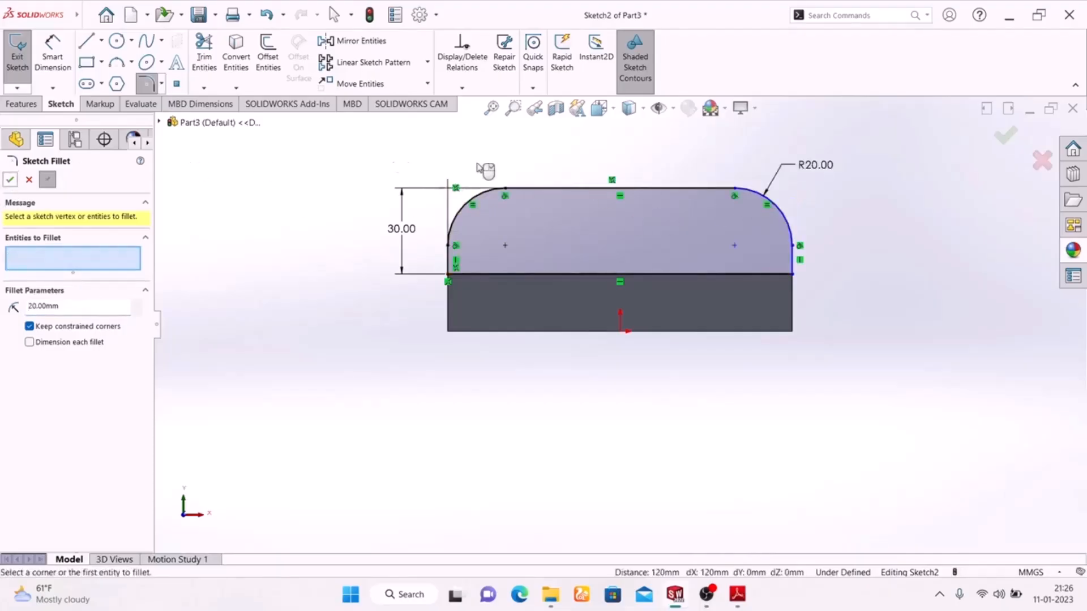
Check the slot in the PDF drawing and sketch a horizontal straight slot inside the plate profile, about 86 mm between centres and 11 mm wide
{"action": "left_click", "coordinate": [87, 84]}
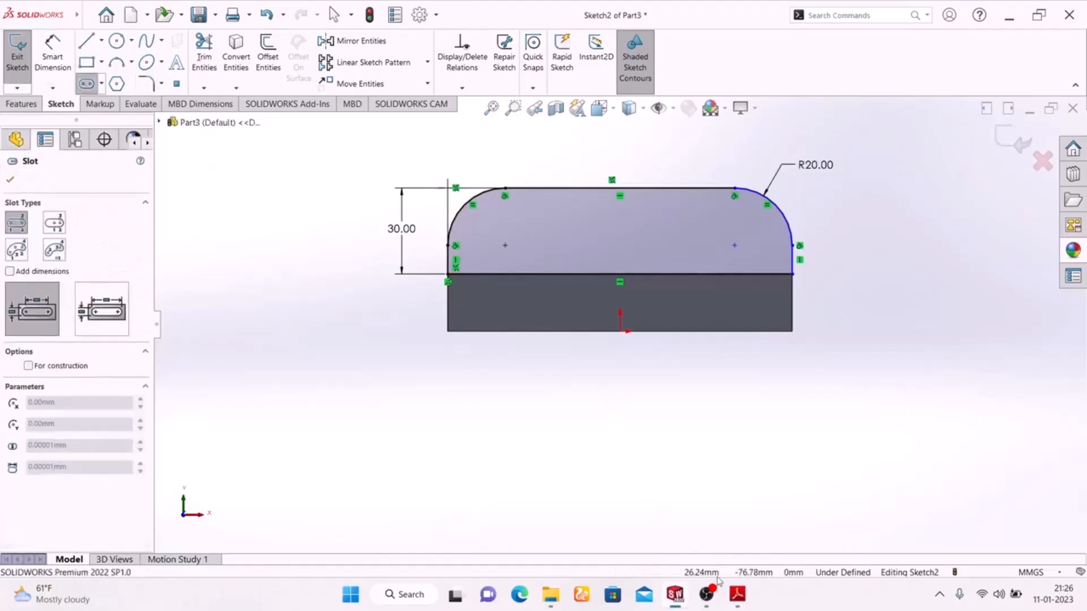
{"action": "mouse_move", "coordinate": [737, 594]}
{"action": "left_click", "coordinate": [708, 487]}
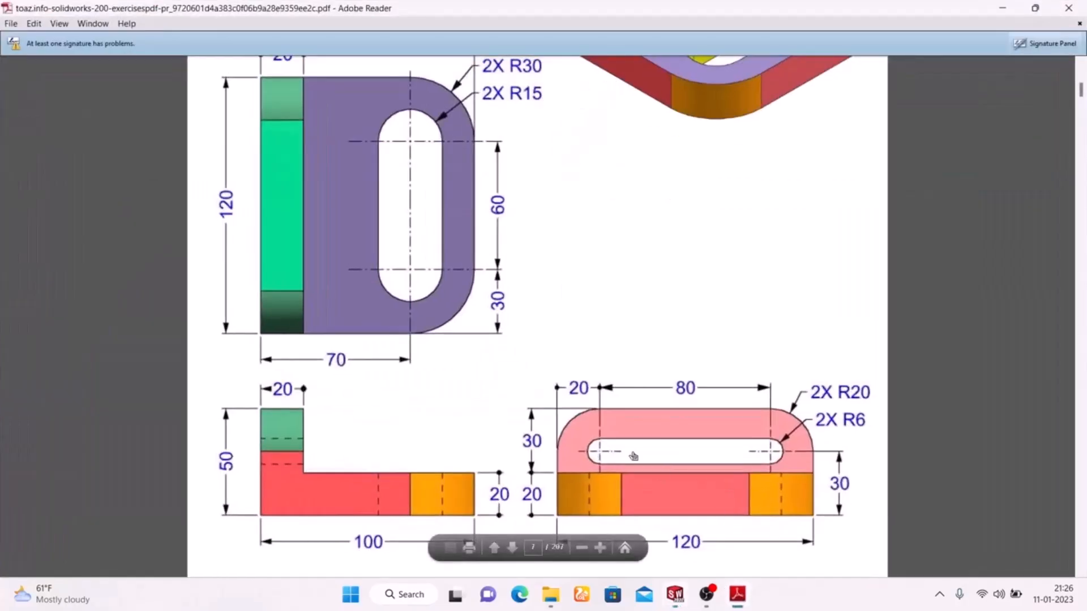
{"action": "left_click", "coordinate": [737, 594]}
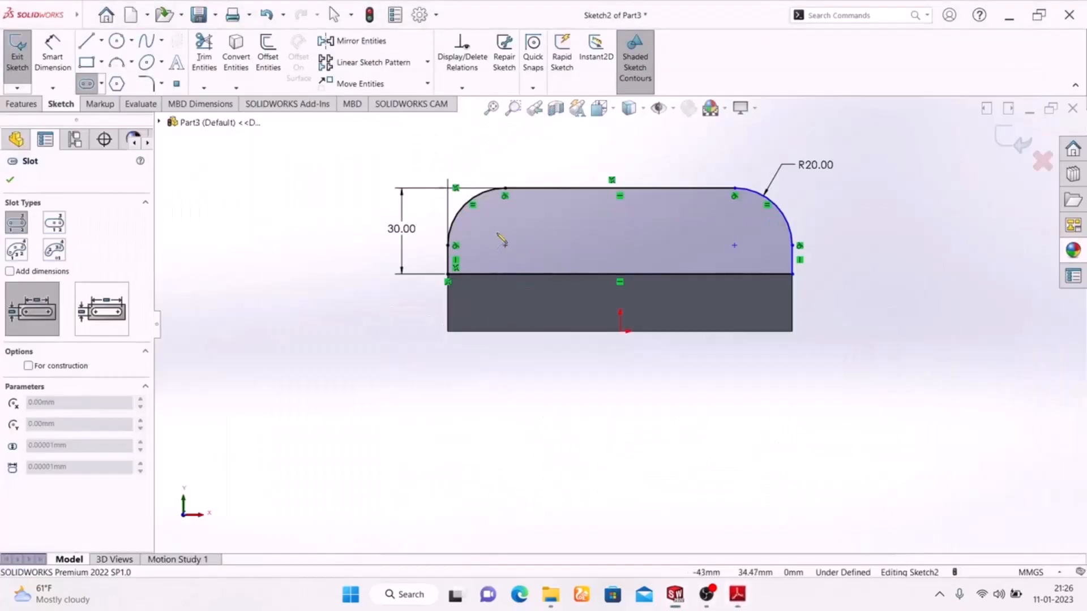
{"action": "left_click", "coordinate": [498, 240]}
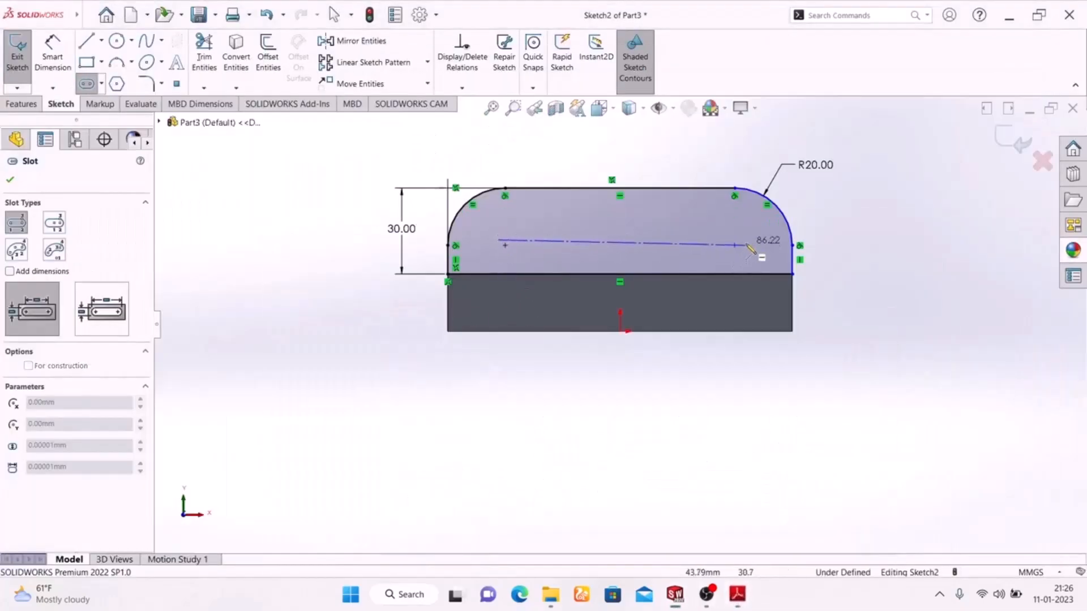
{"action": "left_click", "coordinate": [747, 240]}
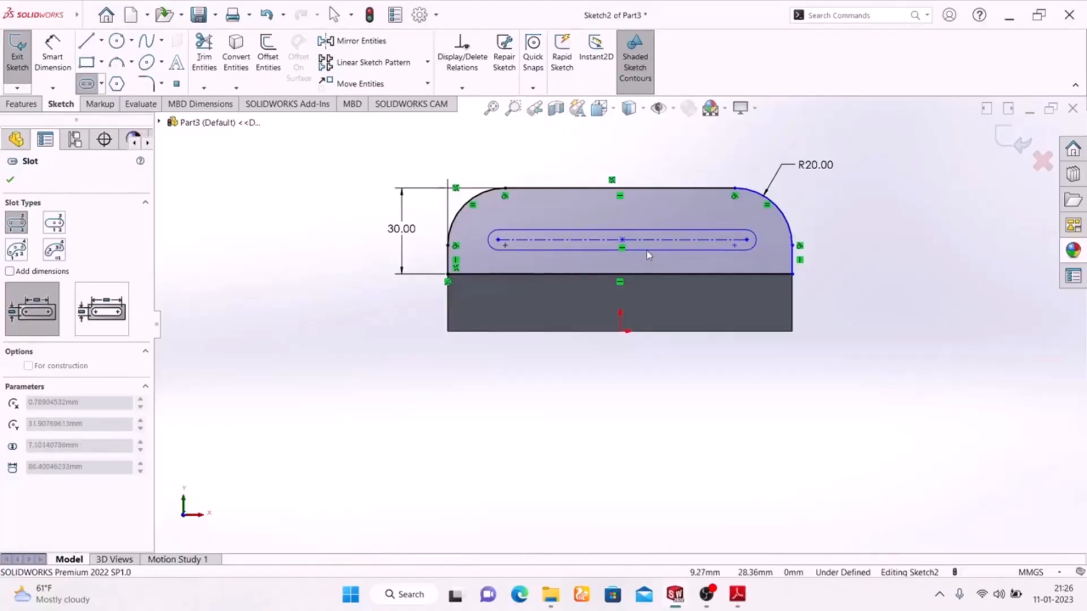
{"action": "left_click", "coordinate": [657, 255]}
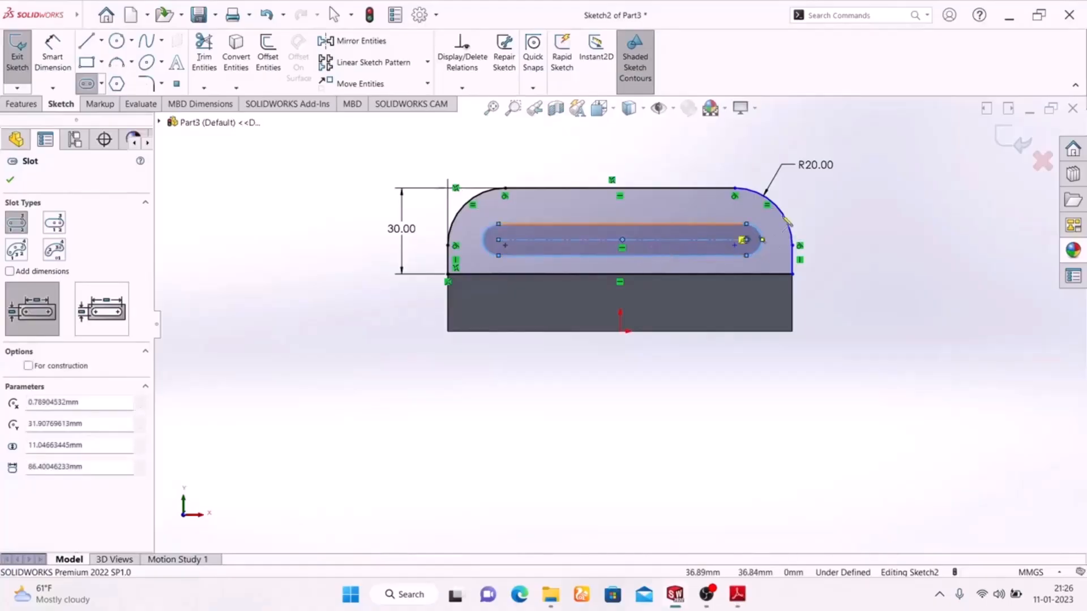
{"action": "right_click", "coordinate": [875, 204]}
{"action": "left_click", "coordinate": [884, 214]}
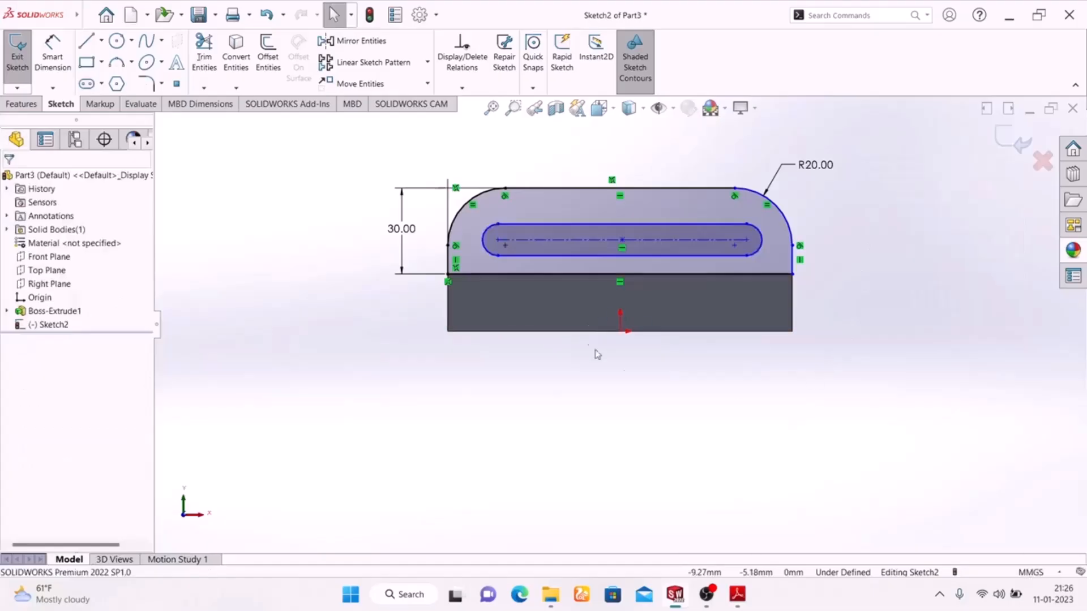
Look up the slot's length in the PDF drawing and dimension its centre-to-centre distance to 80 mm
{"action": "left_click", "coordinate": [737, 593]}
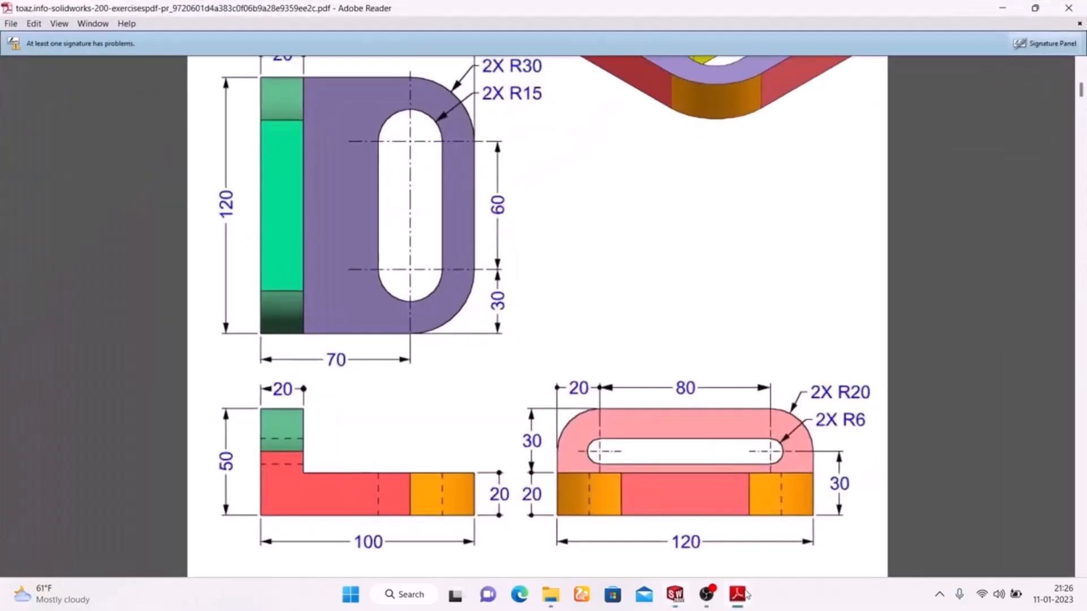
{"action": "left_click", "coordinate": [737, 594]}
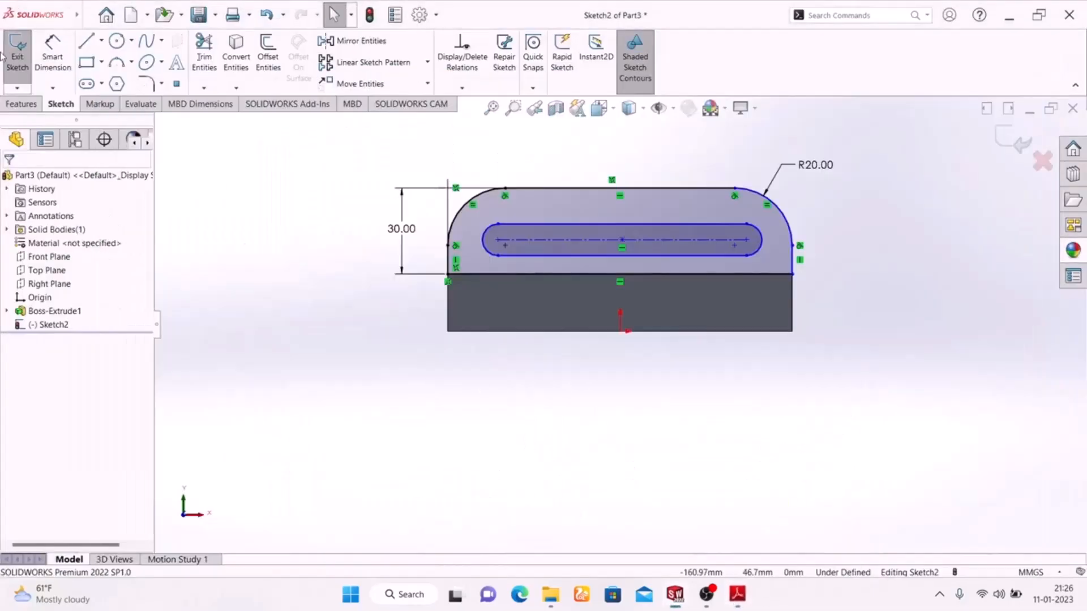
{"action": "left_click", "coordinate": [556, 240]}
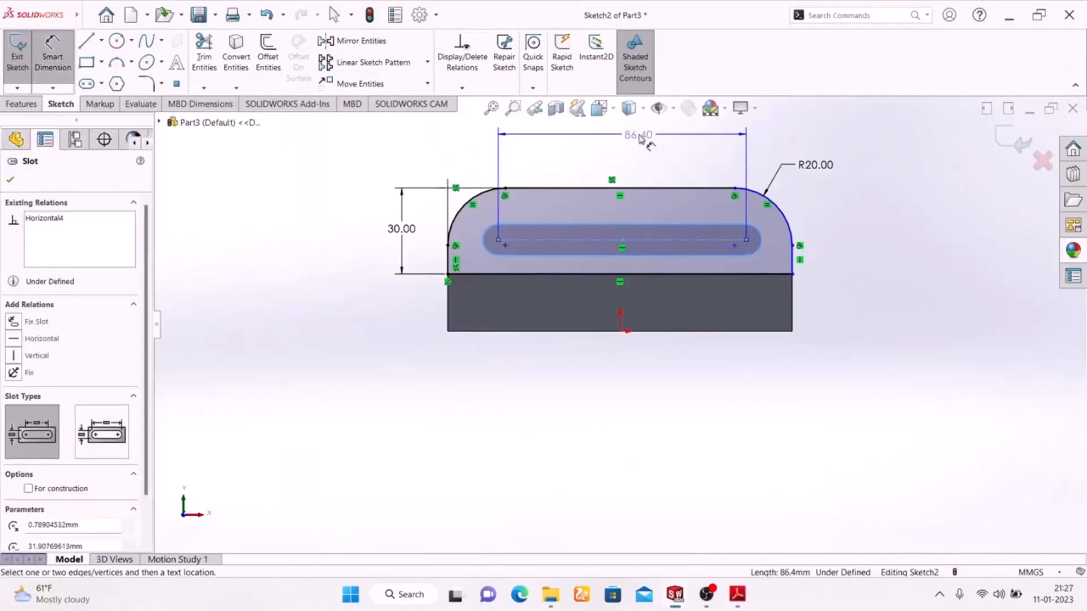
{"action": "left_click", "coordinate": [629, 145]}
{"action": "type", "text": "80"}
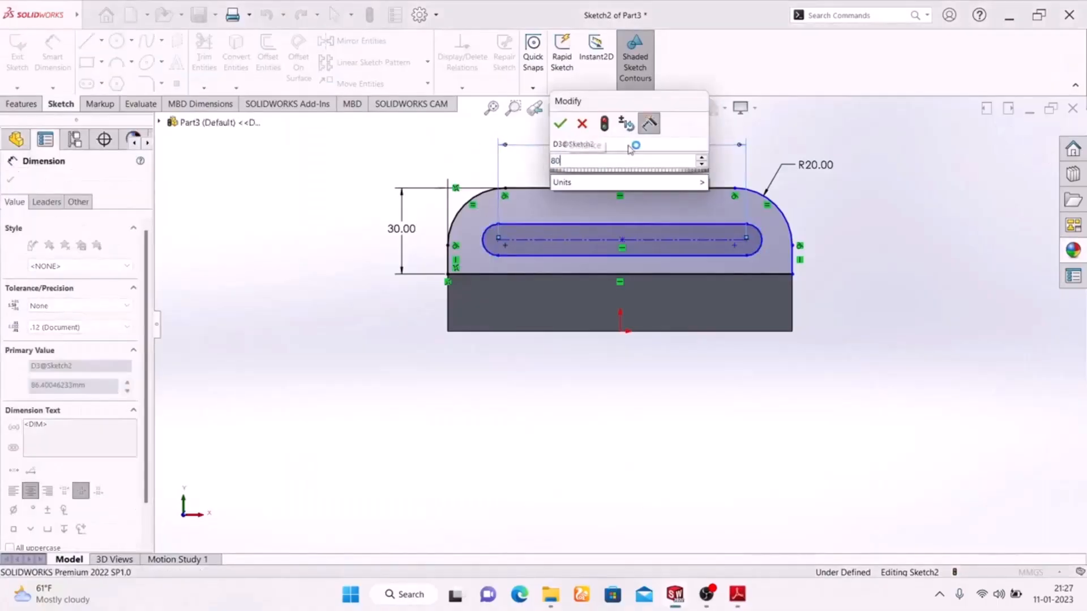
{"action": "key", "text": "Return"}
{"action": "left_click", "coordinate": [849, 312]}
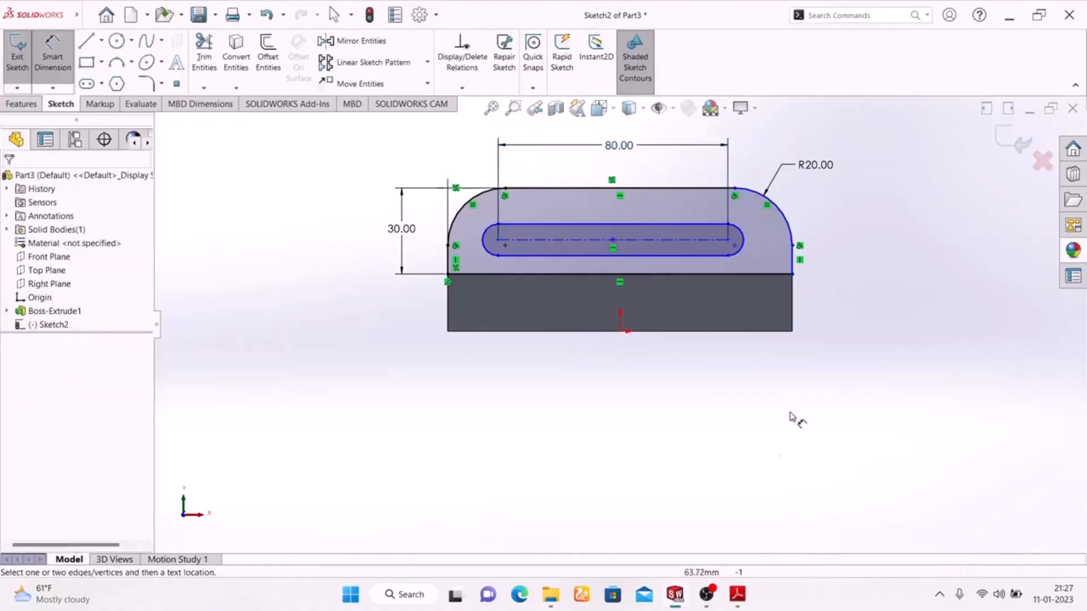
Look up the slot's end radius in the PDF drawing and dimension the slot's end arc to a 6 mm radius
{"action": "left_click", "coordinate": [737, 593]}
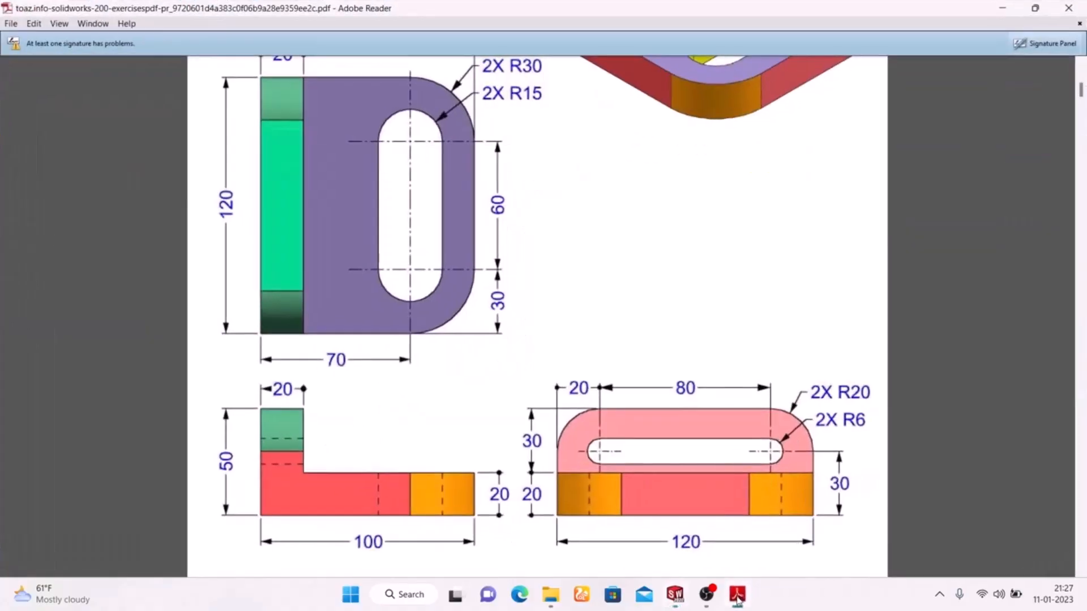
{"action": "left_click", "coordinate": [738, 593]}
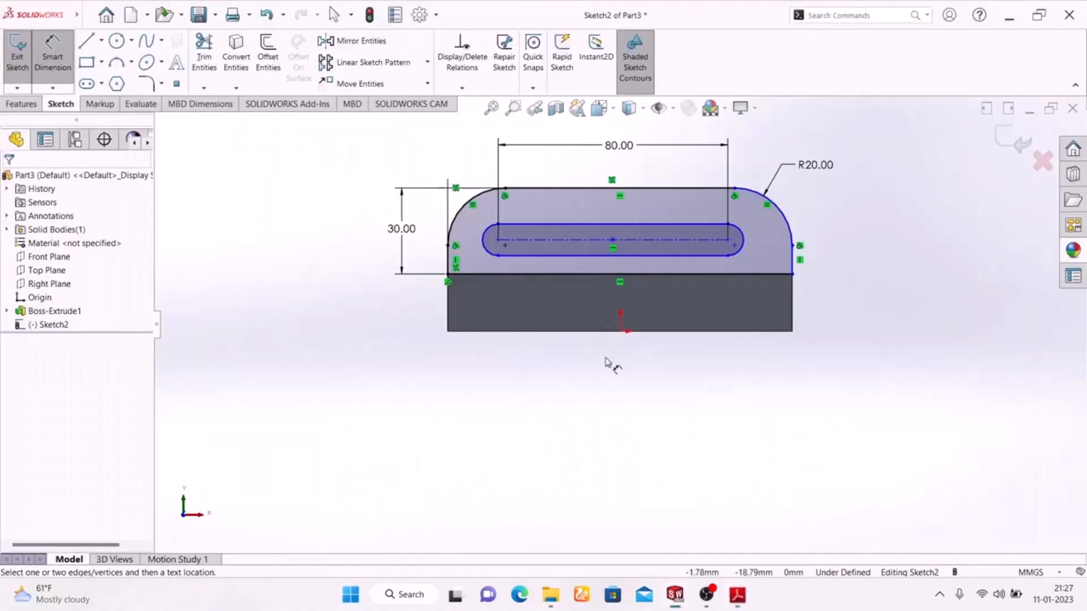
{"action": "left_click", "coordinate": [745, 242]}
{"action": "left_click", "coordinate": [889, 177]}
{"action": "type", "text": "6"}
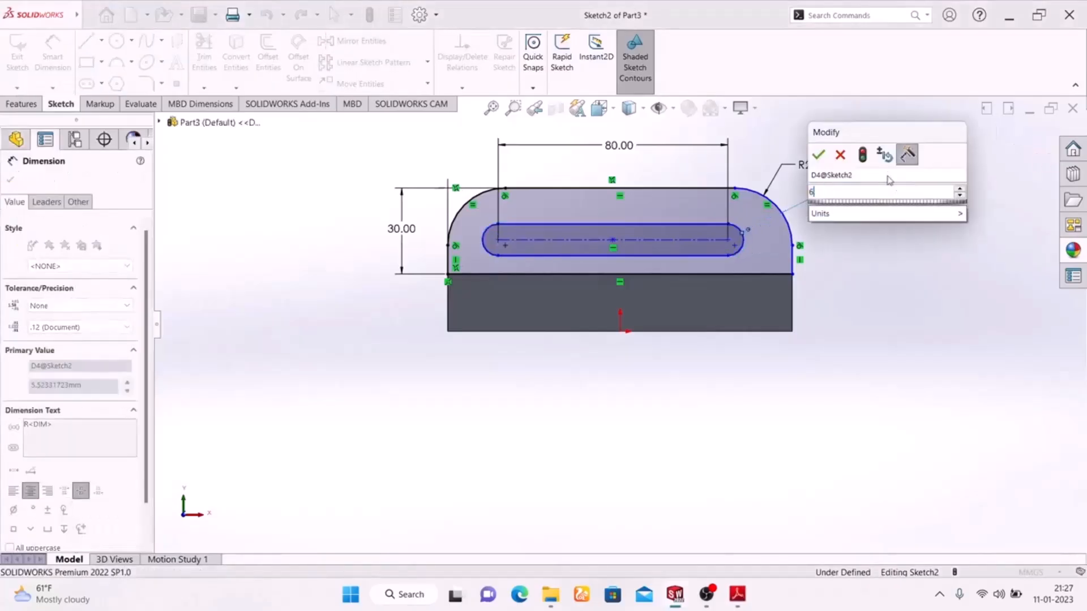
{"action": "key", "text": "Return"}
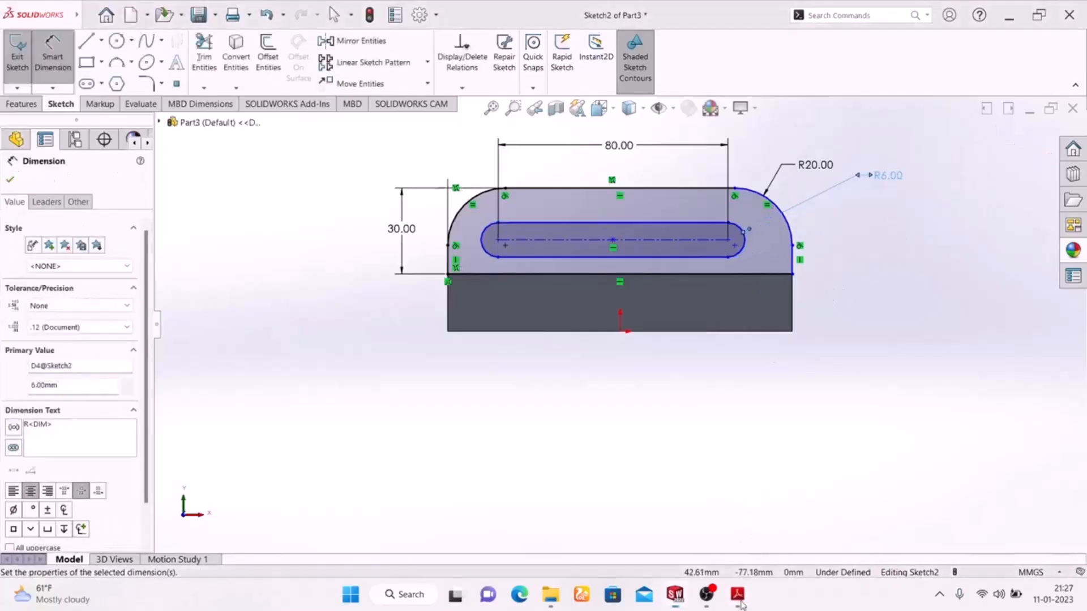
Look up the slot's offset in the PDF drawing, dimension its left arc centre 20 mm from the plate's left edge, and align that dimension with the 80 mm one
{"action": "left_click", "coordinate": [739, 600]}
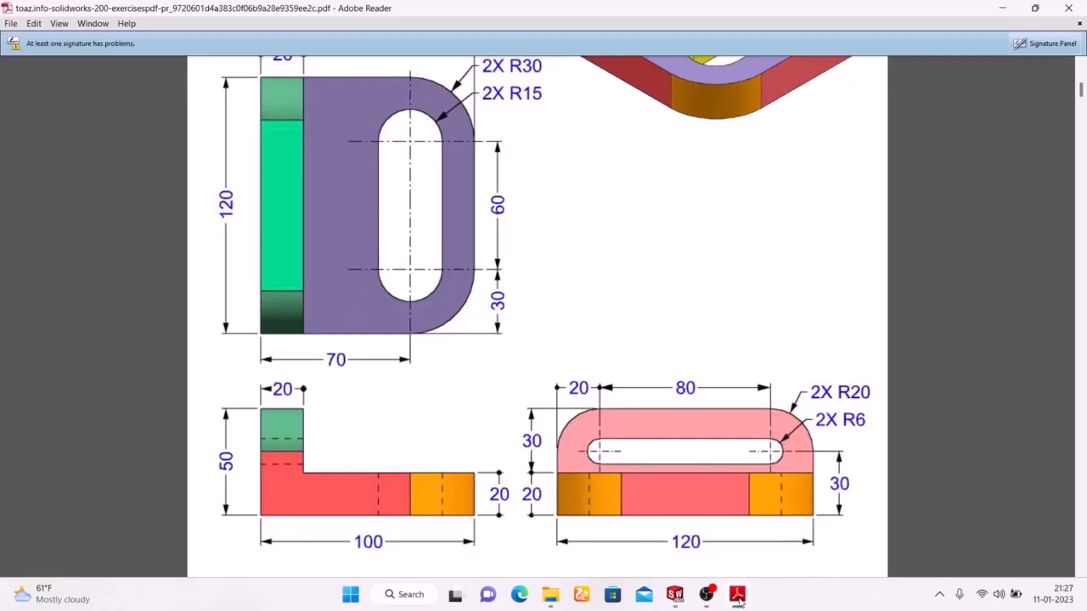
{"action": "left_click", "coordinate": [737, 595]}
{"action": "left_click", "coordinate": [738, 594]}
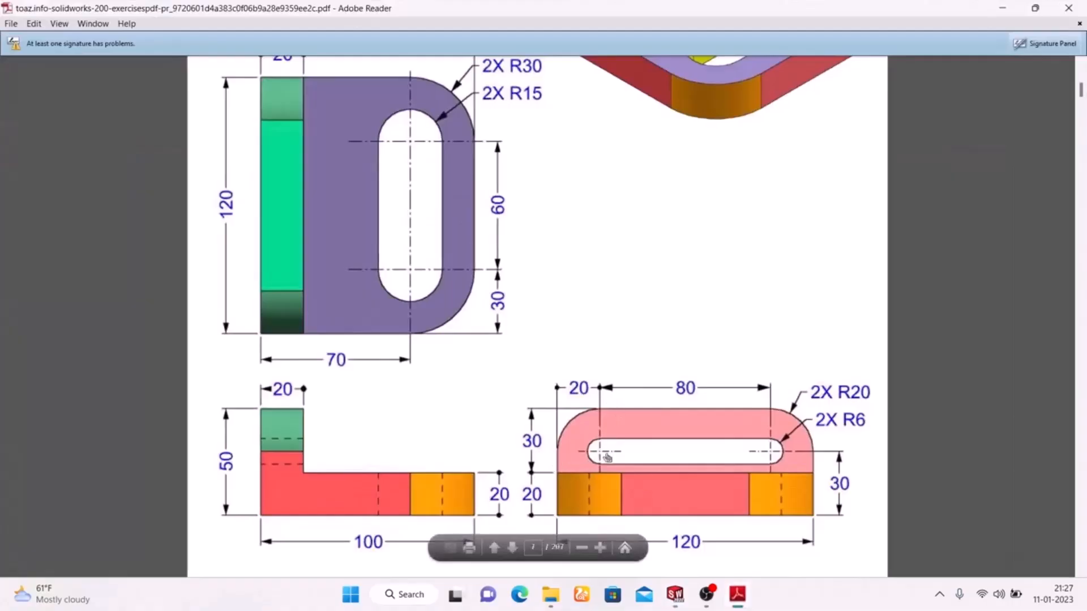
{"action": "left_click", "coordinate": [741, 600]}
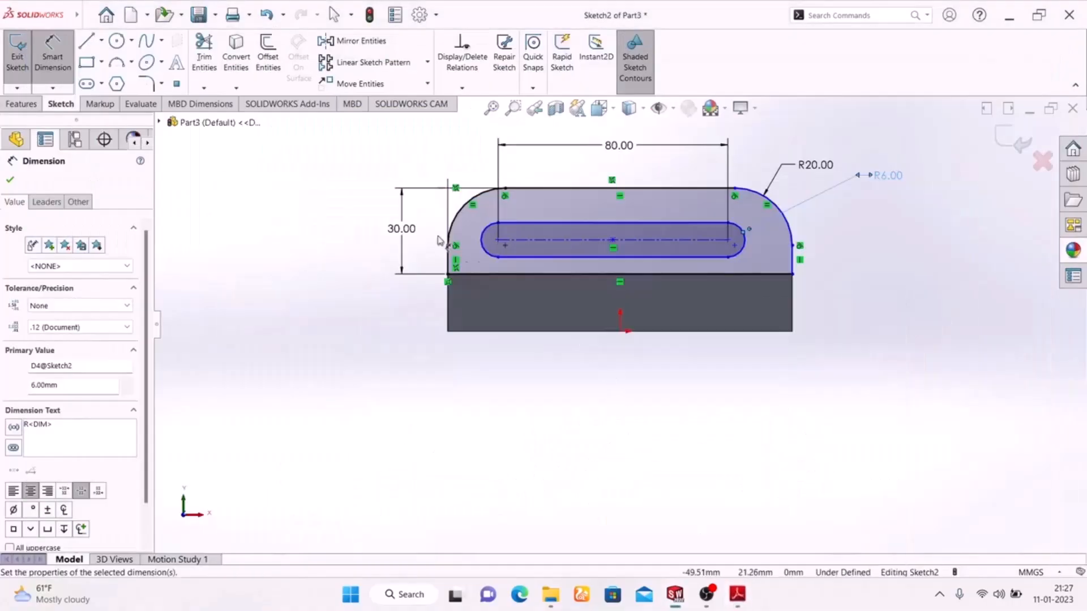
{"action": "left_click", "coordinate": [458, 261]}
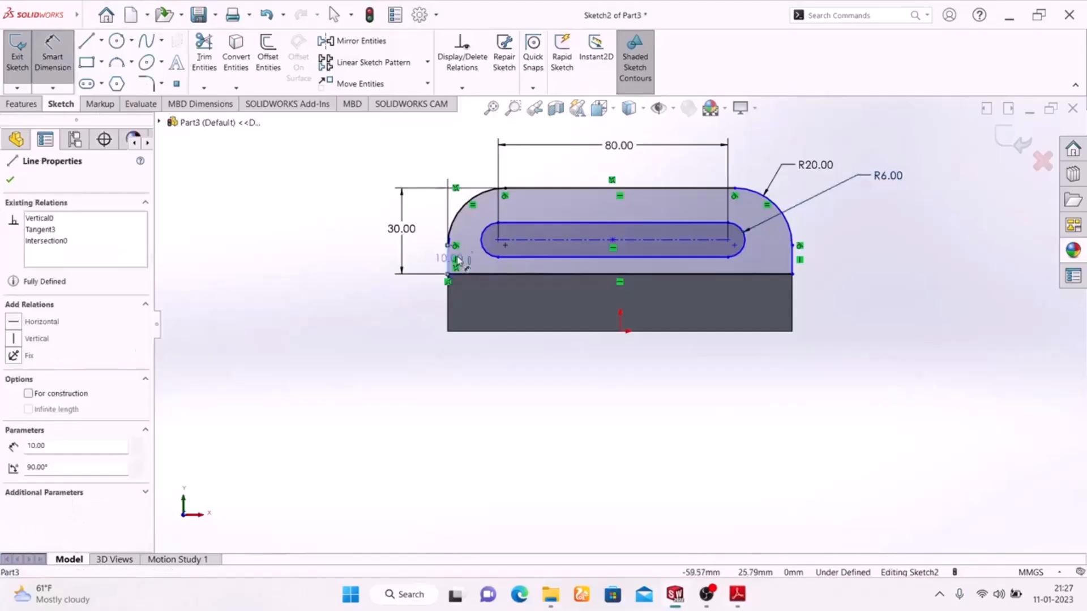
{"action": "left_click", "coordinate": [498, 243]}
{"action": "left_click", "coordinate": [467, 154]}
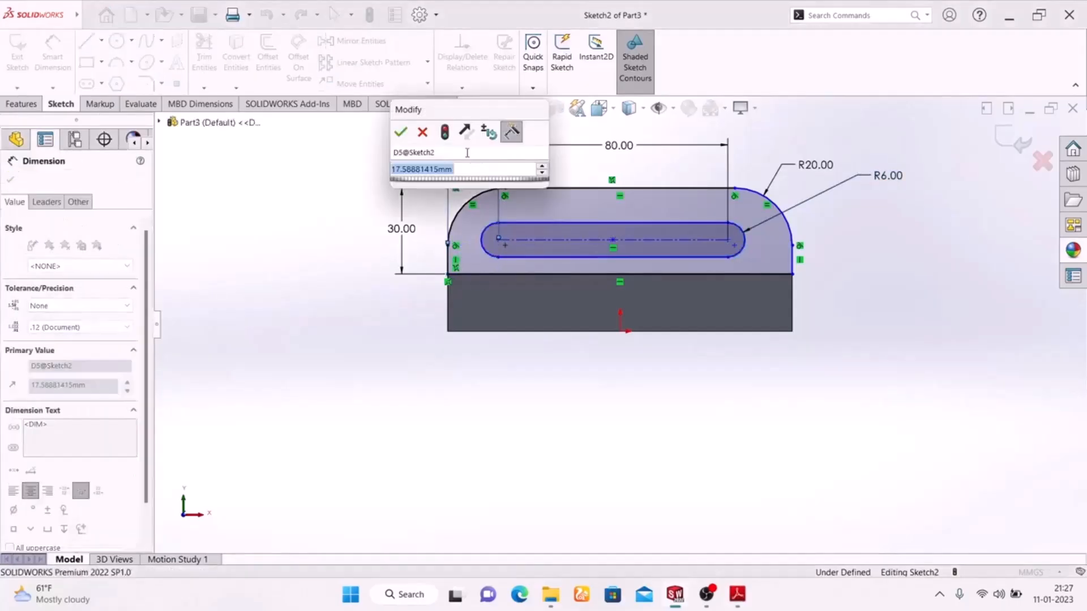
{"action": "type", "text": "20"}
{"action": "key", "text": "Return"}
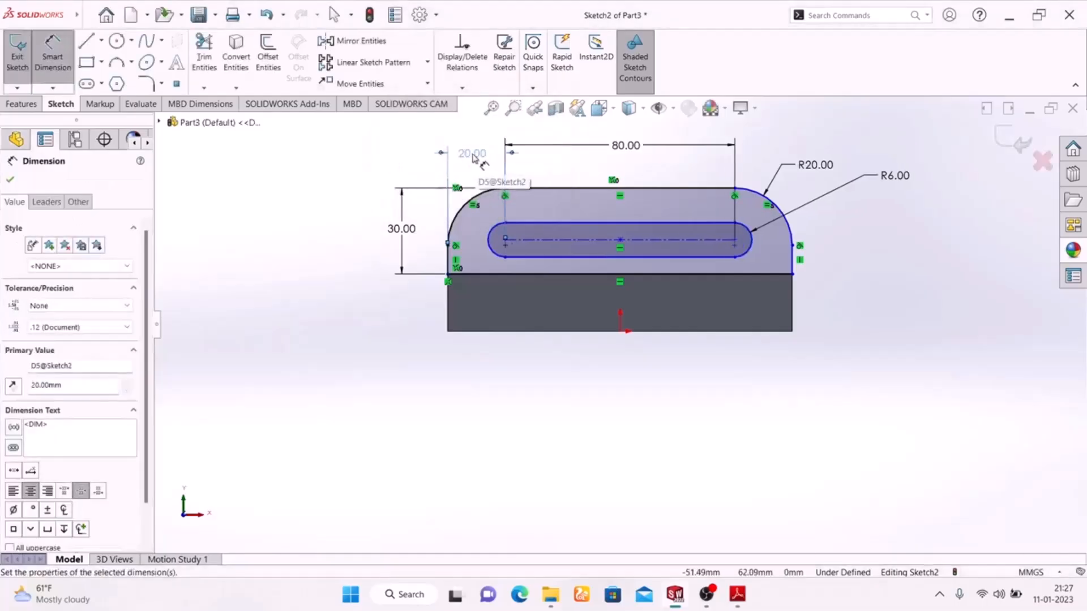
{"action": "left_click_drag", "start_coordinate": [475, 136], "coordinate": [476, 145]}
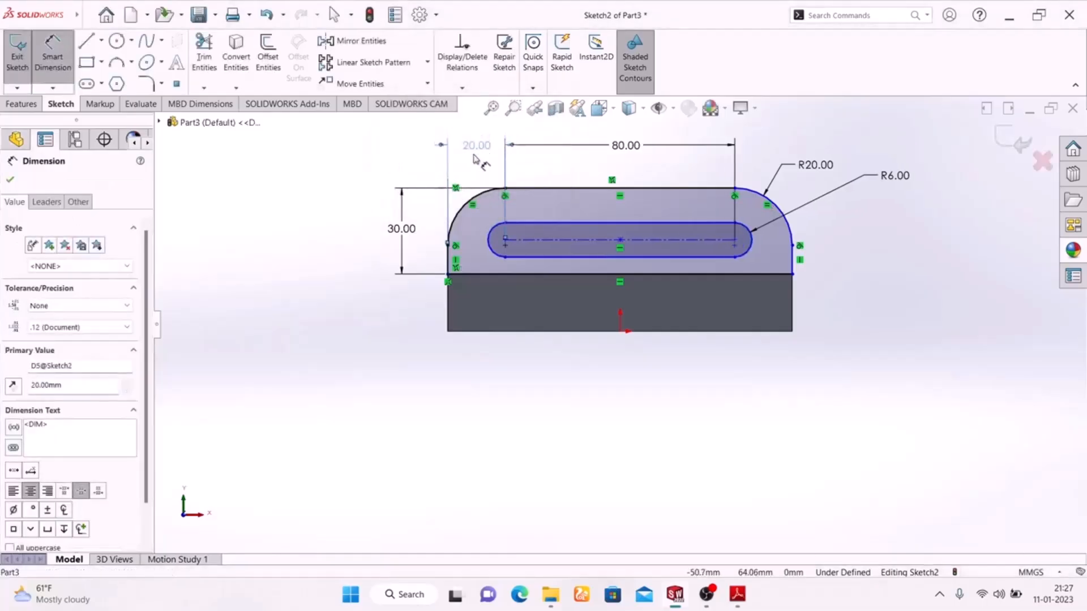
{"action": "left_click", "coordinate": [305, 279]}
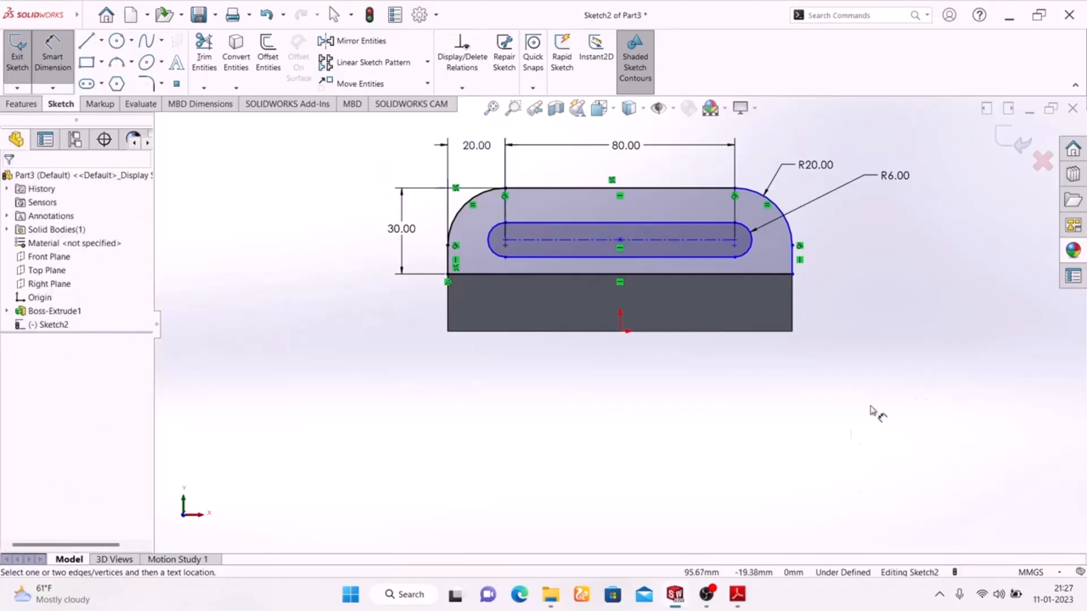
Recheck the upright plate's dimensions in the PDF drawing and close the plate sketch
{"action": "left_click", "coordinate": [737, 595]}
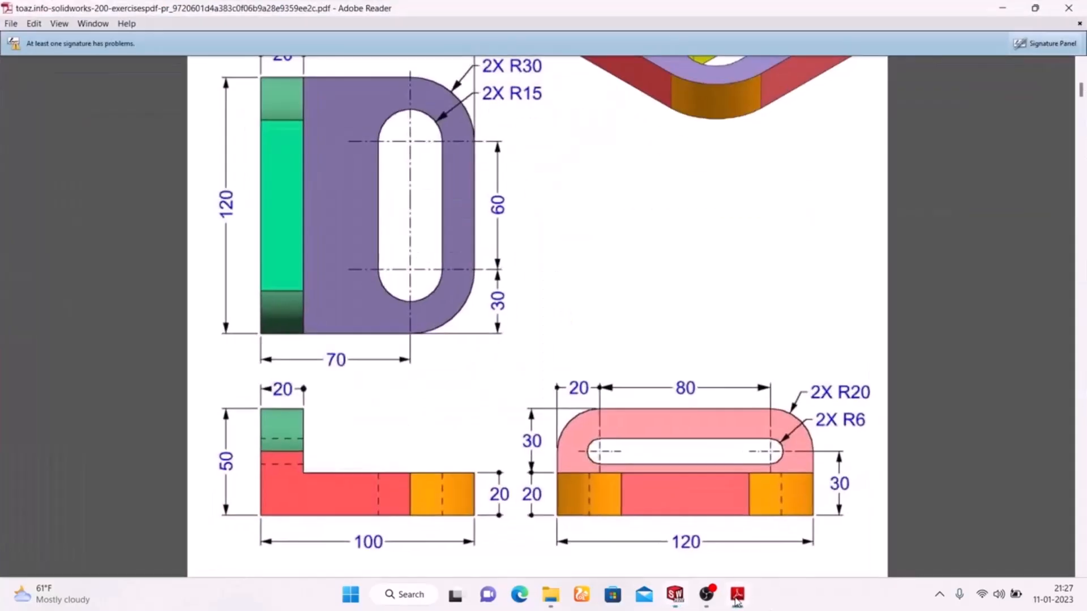
{"action": "left_click", "coordinate": [736, 595]}
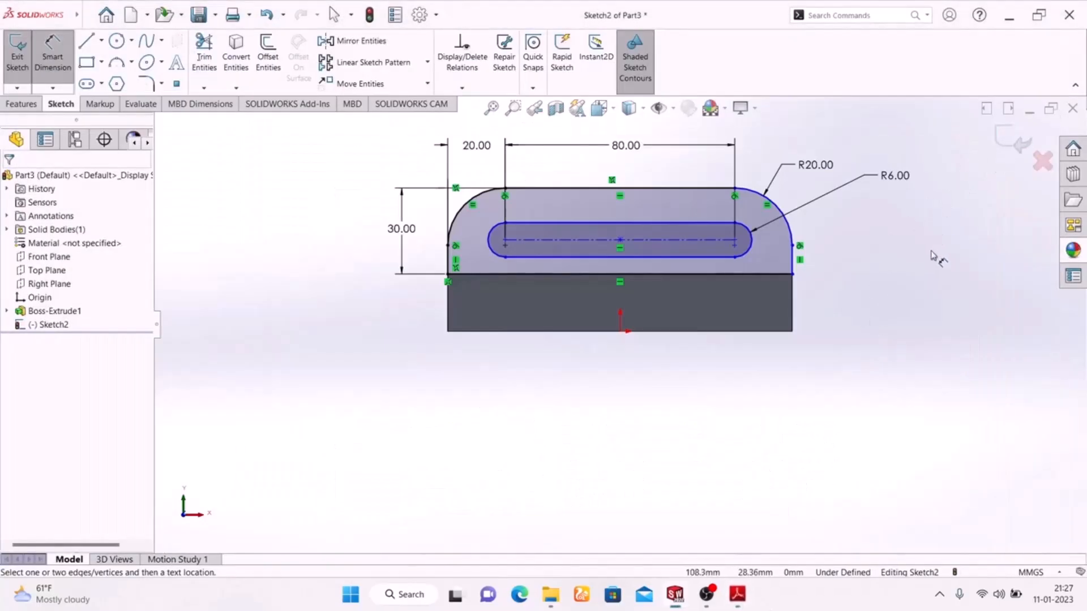
{"action": "left_click", "coordinate": [1013, 137]}
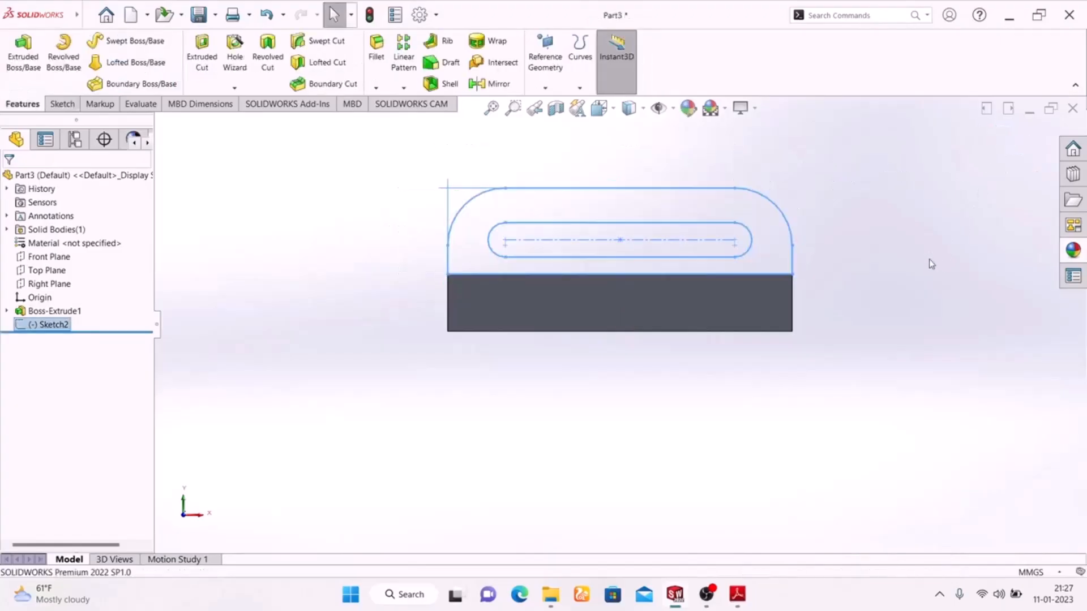
Check the plate thickness in the PDF drawing and extrude the upright plate sketch 20 mm in the reversed direction, over the base
{"action": "key", "text": "space"}
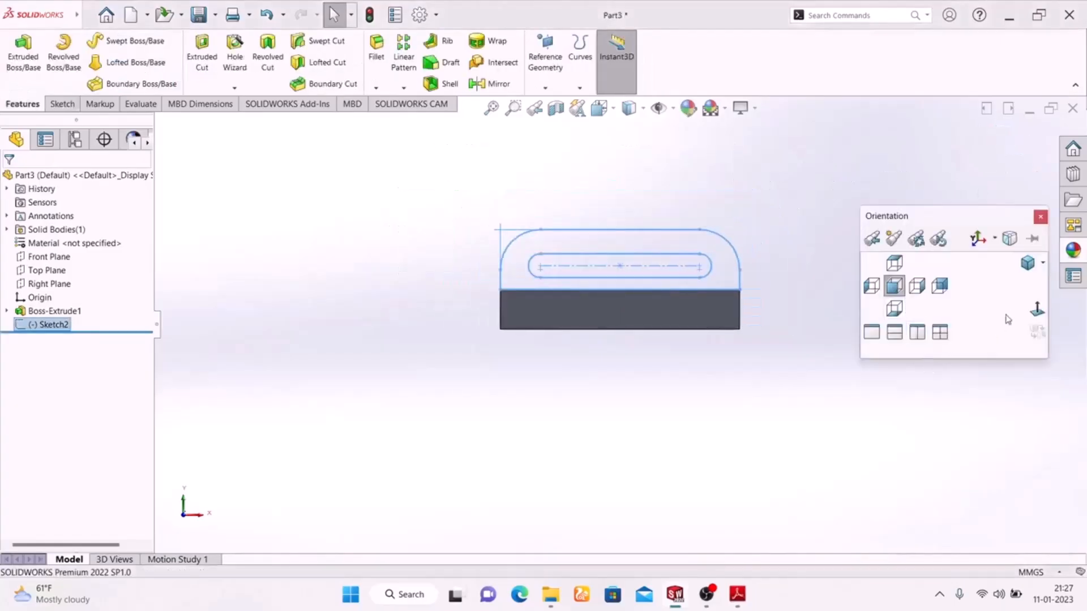
{"action": "left_click", "coordinate": [1024, 266]}
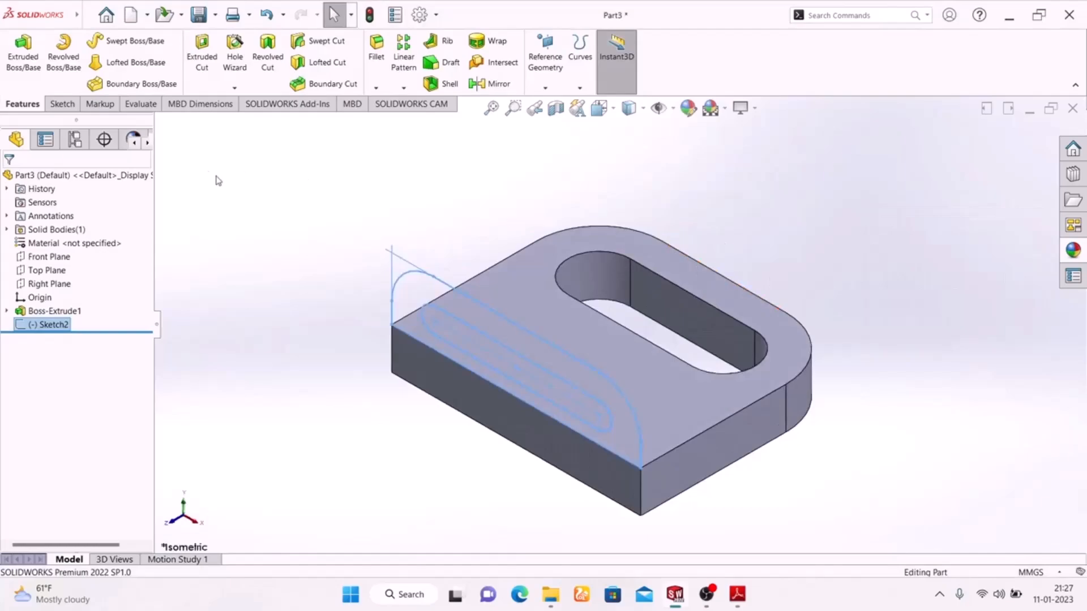
{"action": "left_click", "coordinate": [736, 594]}
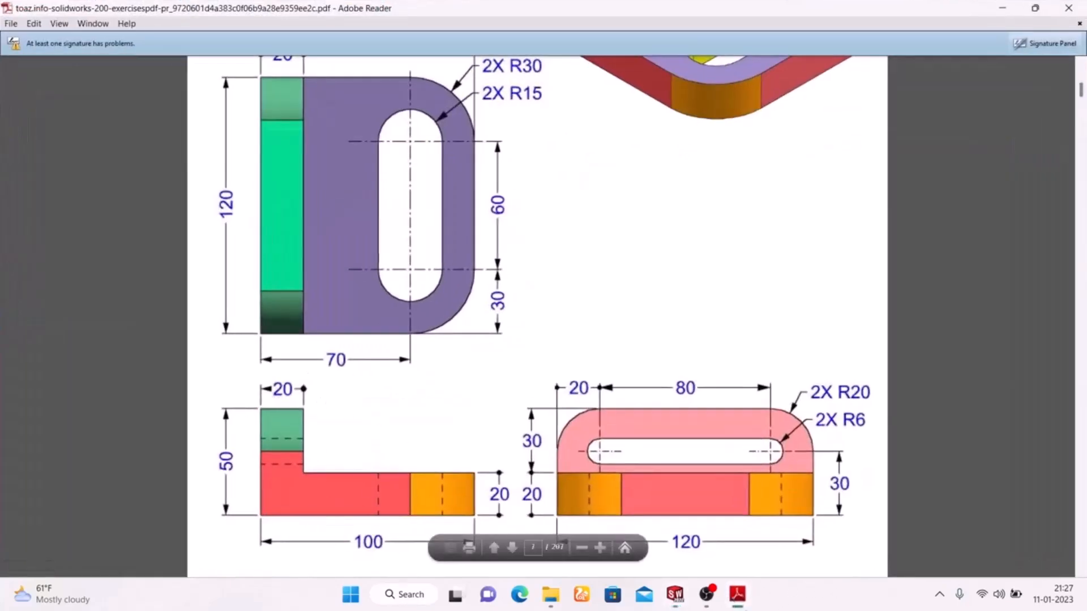
{"action": "left_click", "coordinate": [737, 595]}
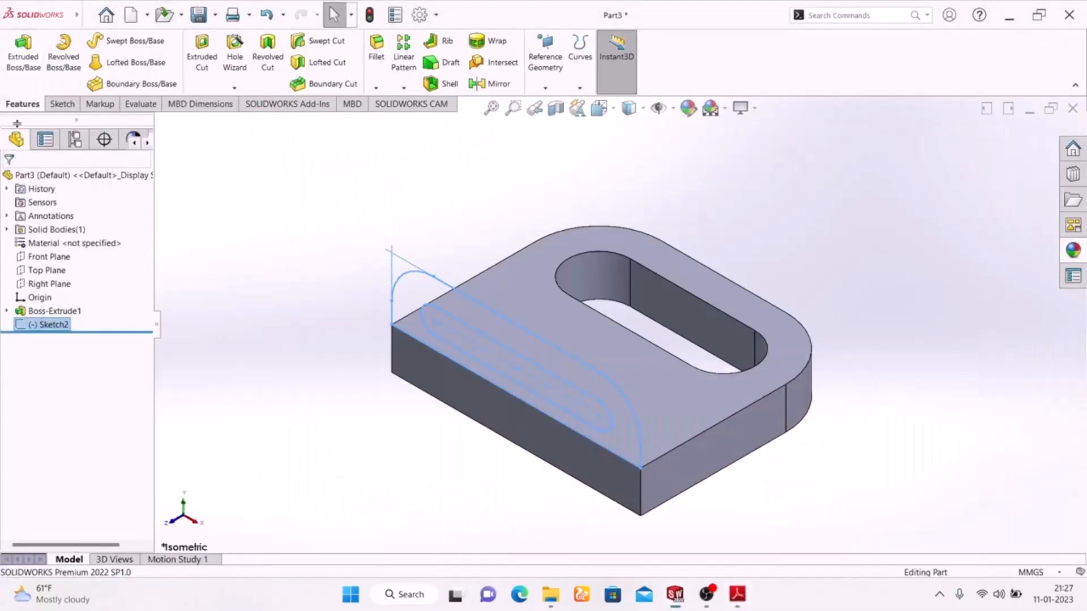
{"action": "left_click", "coordinate": [6, 70]}
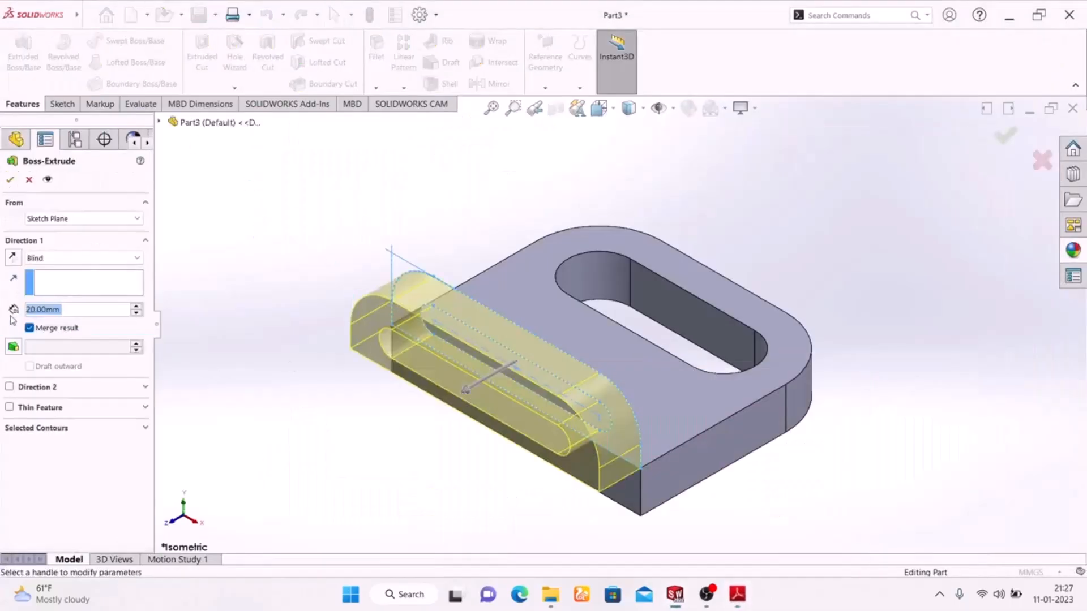
{"action": "left_click", "coordinate": [13, 258]}
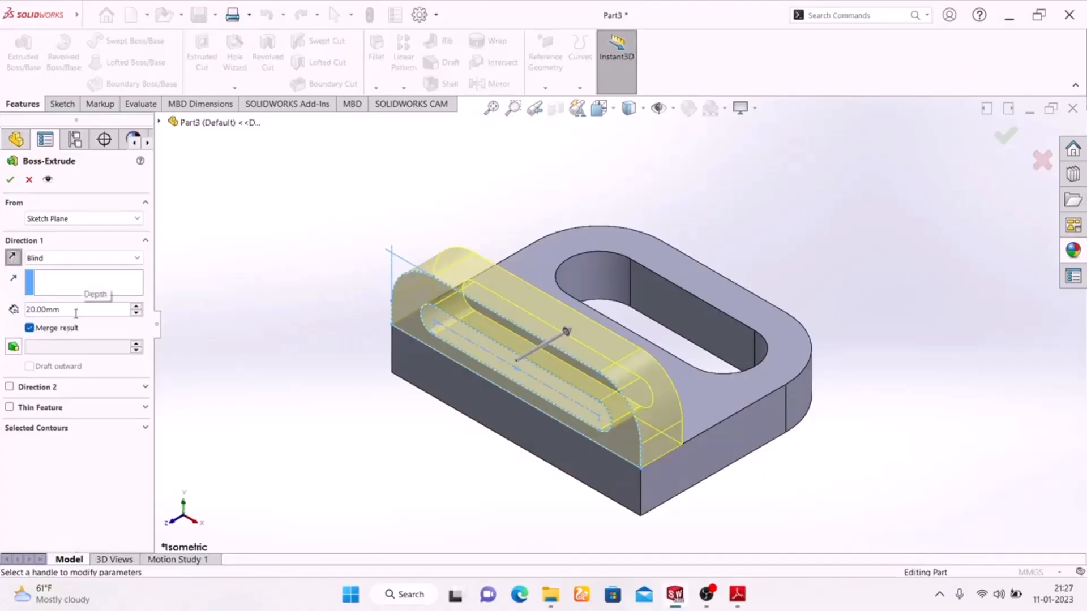
{"action": "left_click", "coordinate": [8, 180]}
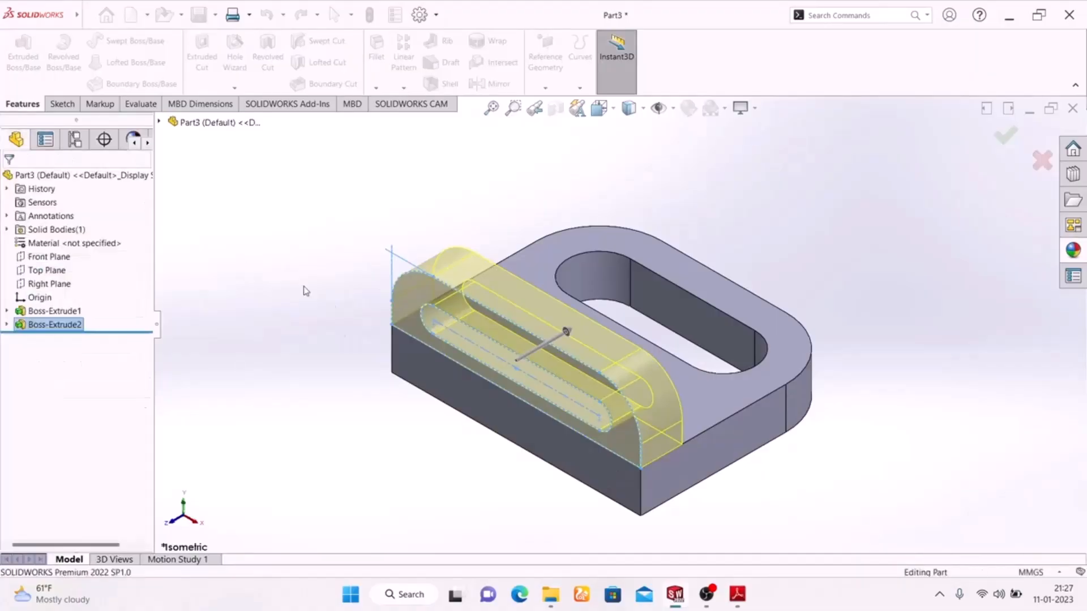
Inspect the extruded bracket and look up the face colours in the Exercise-02 isometric view of the PDF drawing
{"action": "middle_click_drag", "start_coordinate": [291, 397], "coordinate": [191, 436]}
{"action": "left_click", "coordinate": [739, 605]}
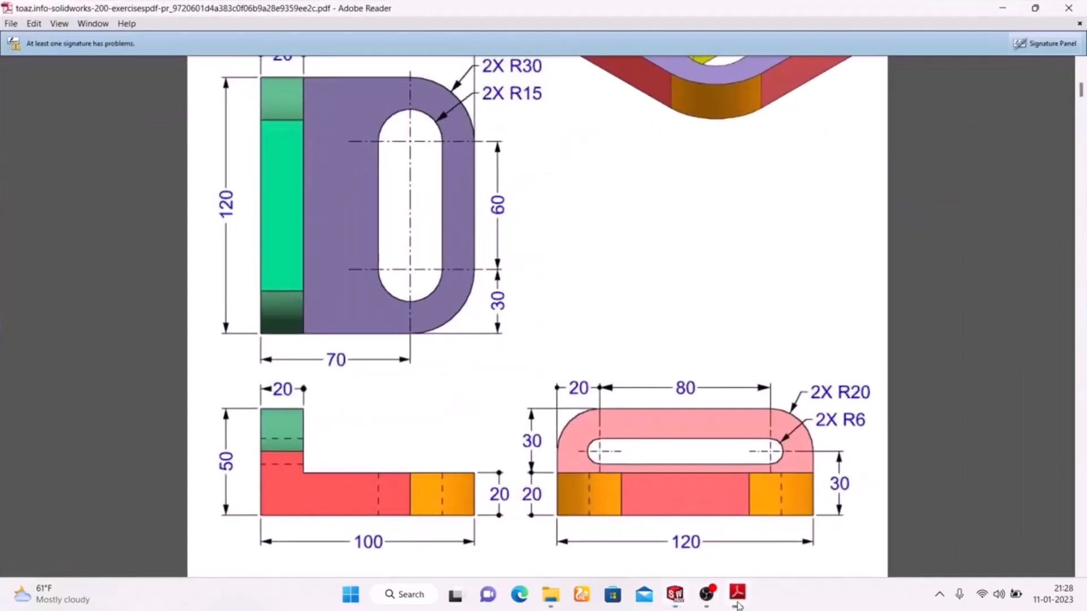
{"action": "scroll", "coordinate": [637, 301], "scroll_direction": "up", "scroll_amount": 3}
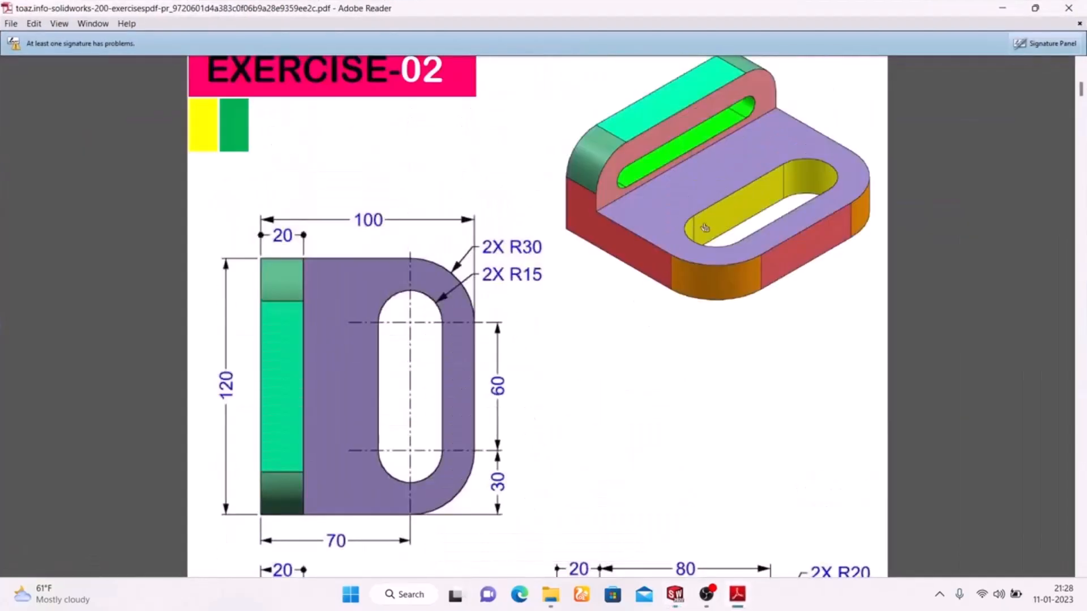
{"action": "left_click", "coordinate": [738, 595]}
{"action": "left_click", "coordinate": [688, 108]}
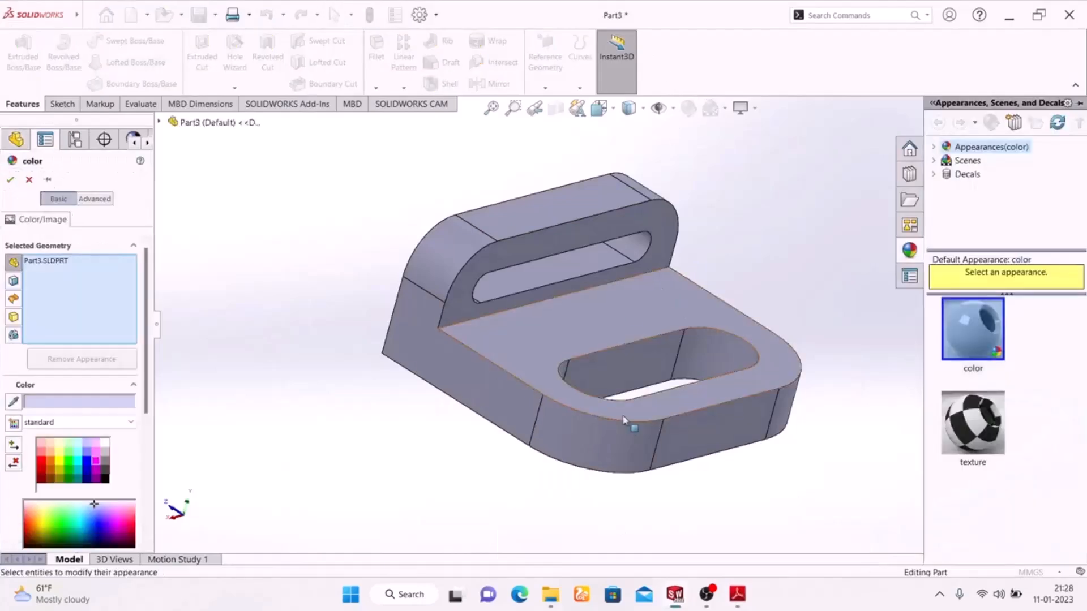
{"action": "left_click", "coordinate": [645, 369]}
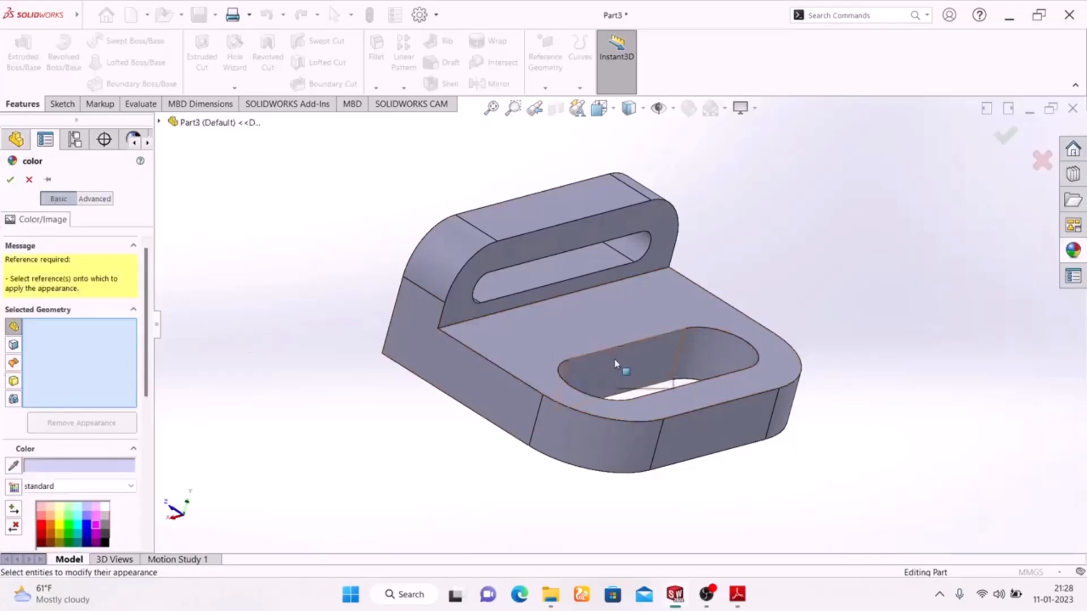
{"action": "left_click", "coordinate": [637, 370]}
{"action": "left_click", "coordinate": [722, 357]}
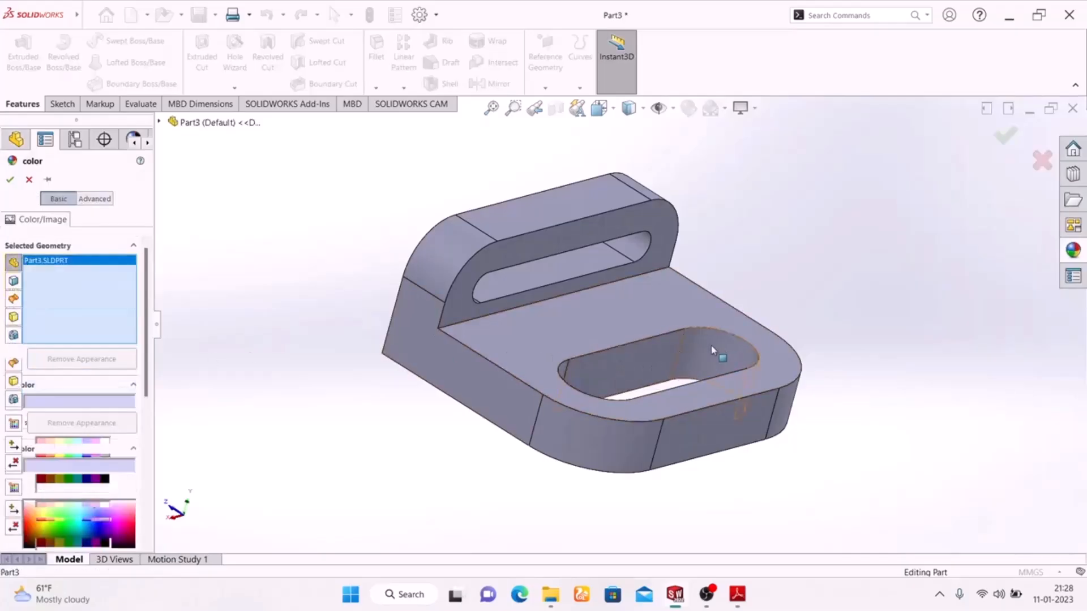
{"action": "middle_click_drag", "start_coordinate": [352, 381], "coordinate": [510, 368]}
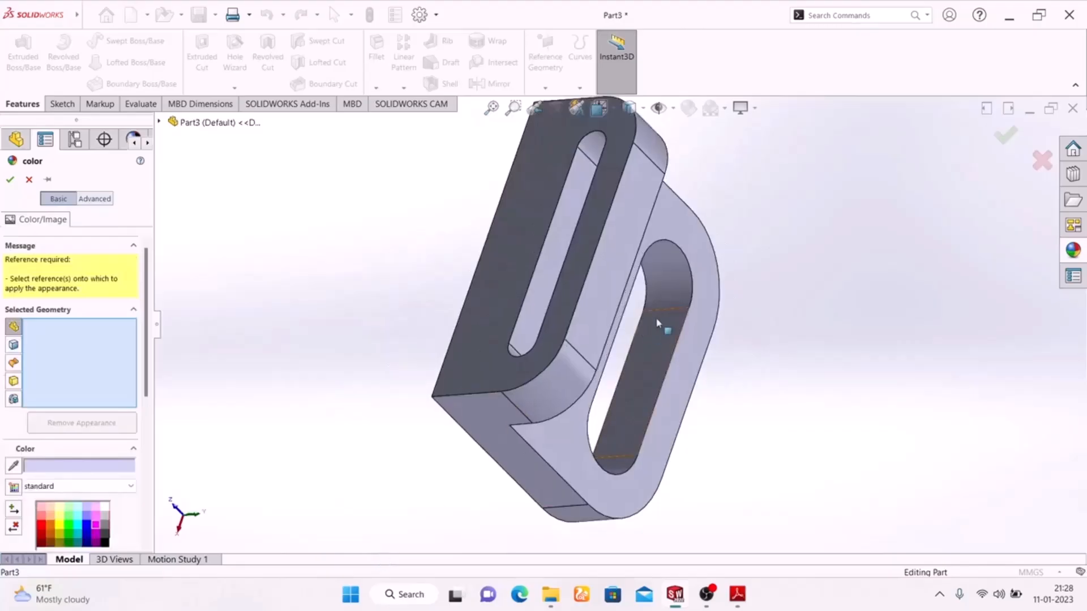
{"action": "scroll", "coordinate": [660, 369], "scroll_direction": "down", "scroll_amount": 3}
{"action": "left_click", "coordinate": [650, 384]}
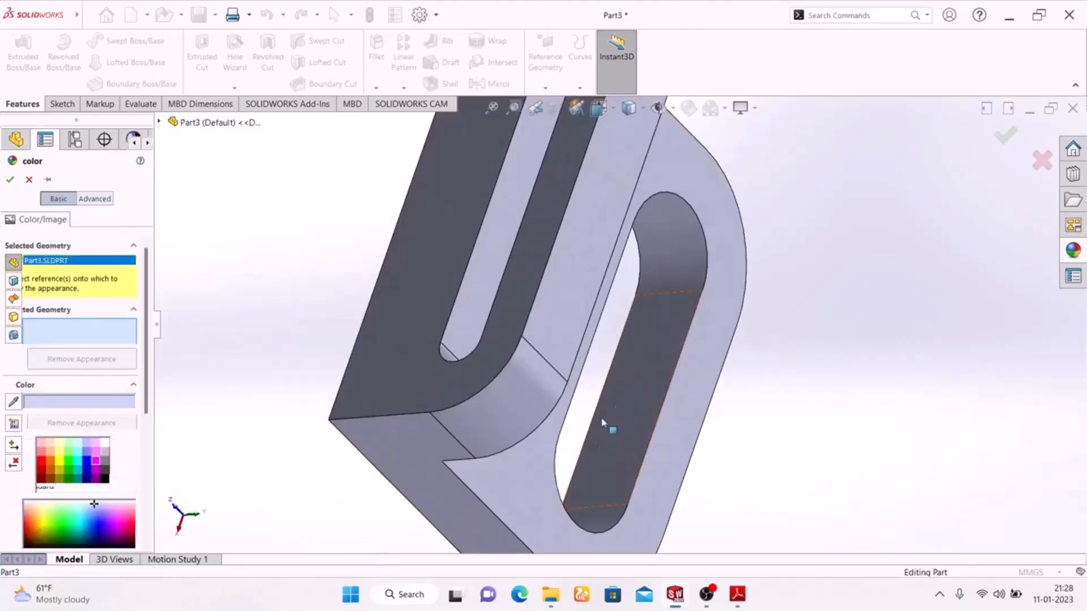
{"action": "left_click", "coordinate": [593, 523]}
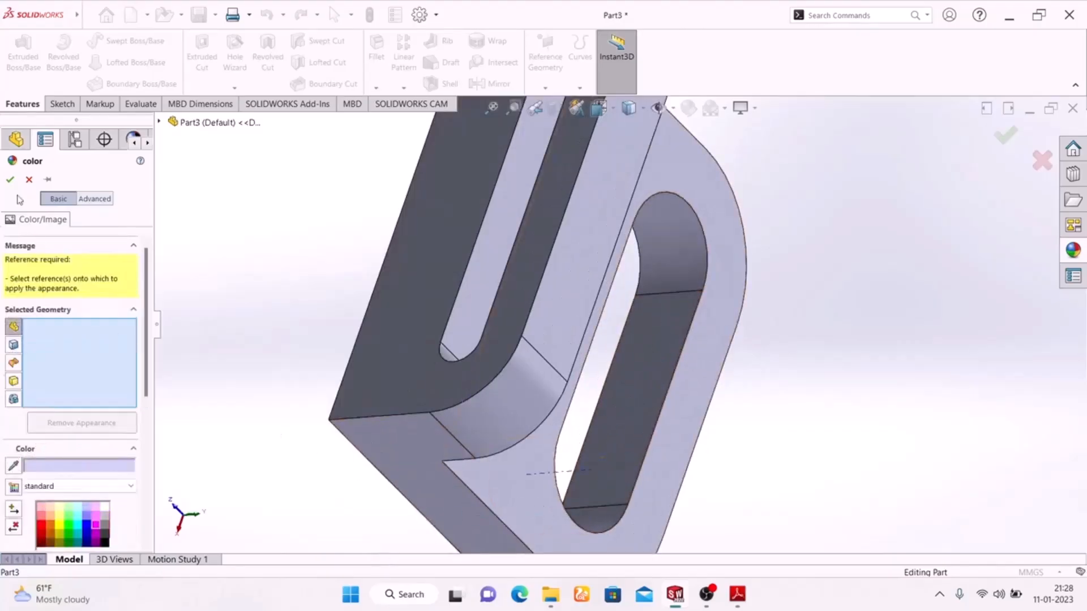
{"action": "left_click", "coordinate": [28, 180]}
Select all four inner wall faces of the base slot, both straight sides and both rounded ends
{"action": "middle_click_drag", "start_coordinate": [793, 320], "coordinate": [729, 234]}
{"action": "left_click", "coordinate": [617, 319]}
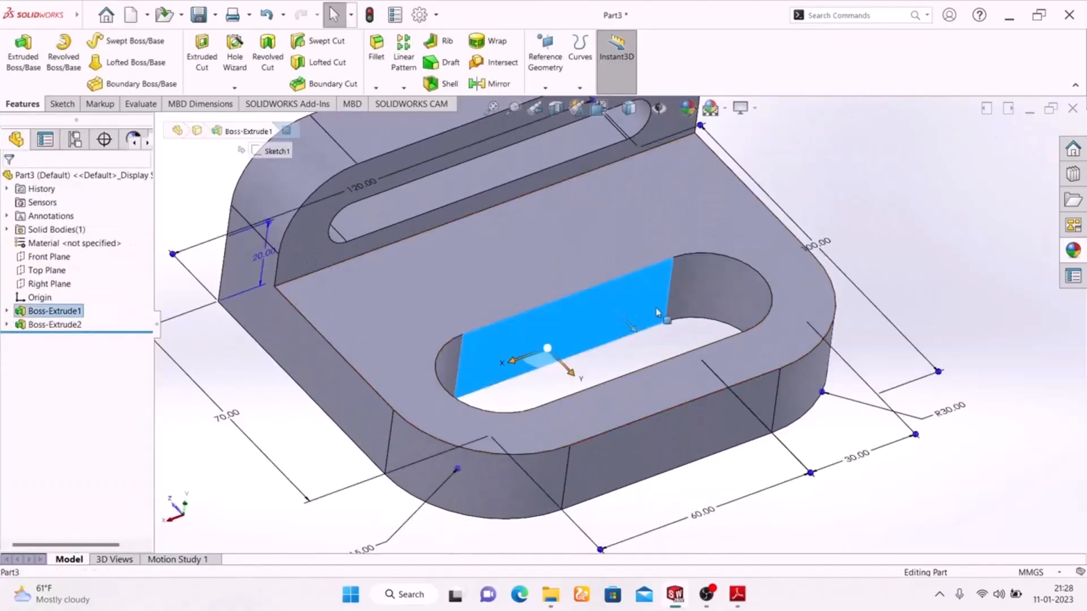
{"action": "left_click", "coordinate": [447, 356]}
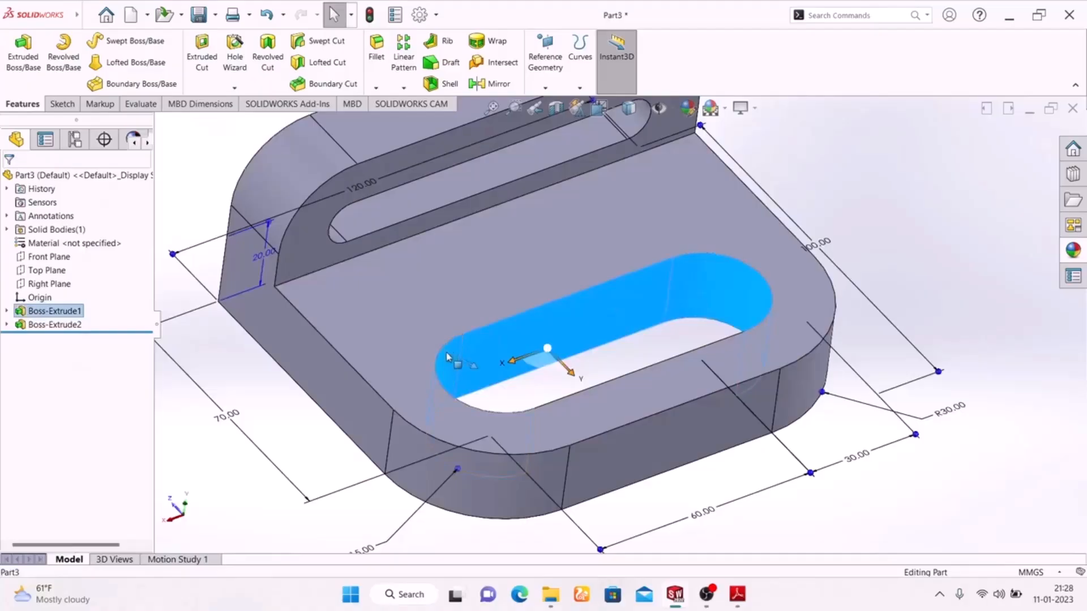
{"action": "middle_click_drag", "start_coordinate": [448, 356], "coordinate": [598, 429]}
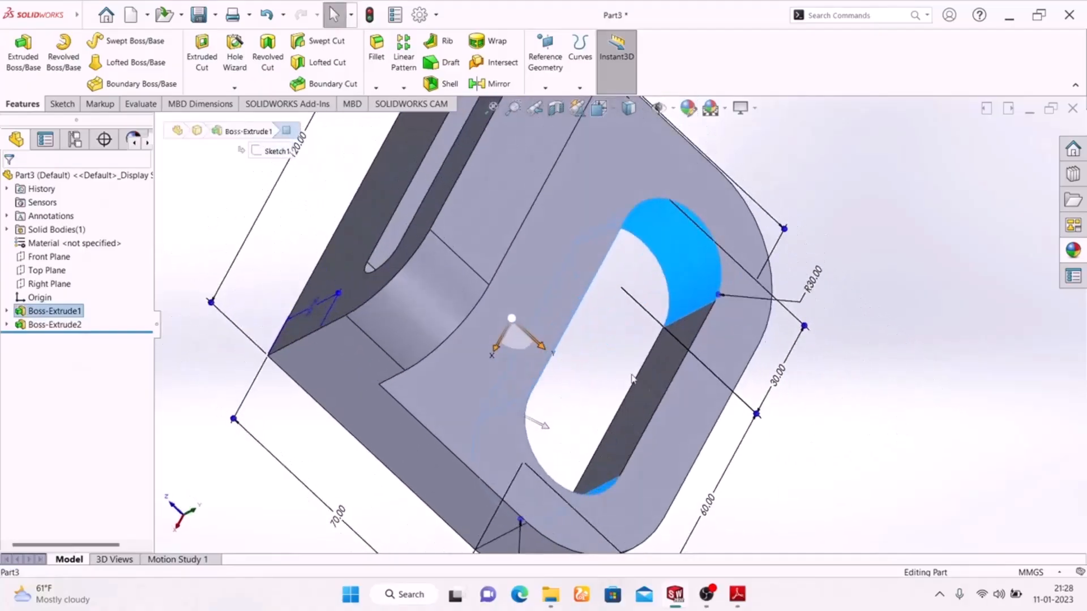
{"action": "left_click", "coordinate": [668, 384]}
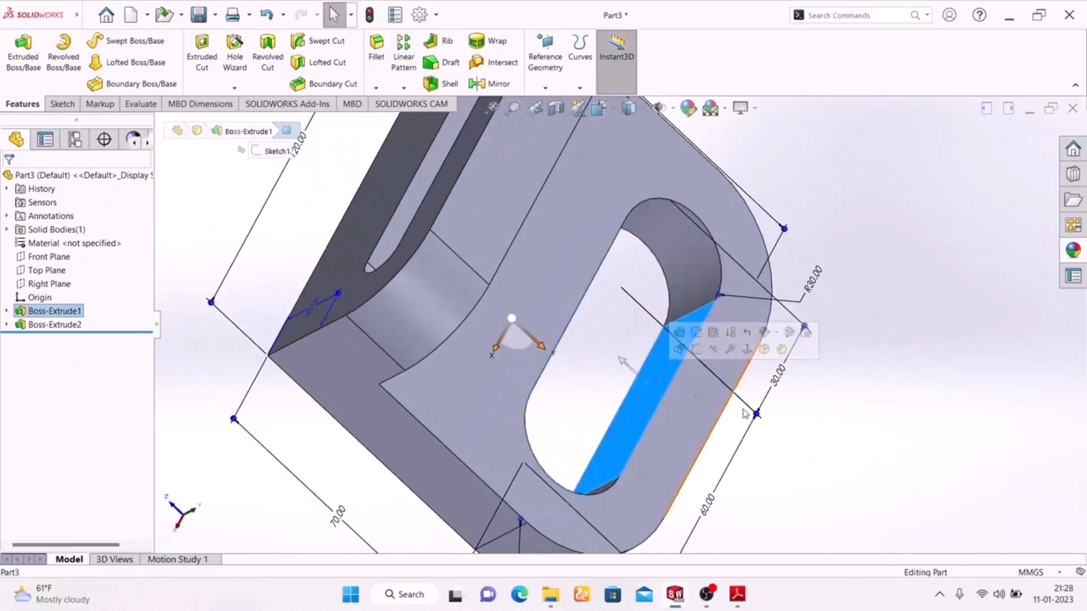
{"action": "left_click", "coordinate": [677, 270], "text": "ctrl"}
{"action": "middle_click_drag", "start_coordinate": [851, 429], "coordinate": [538, 303]}
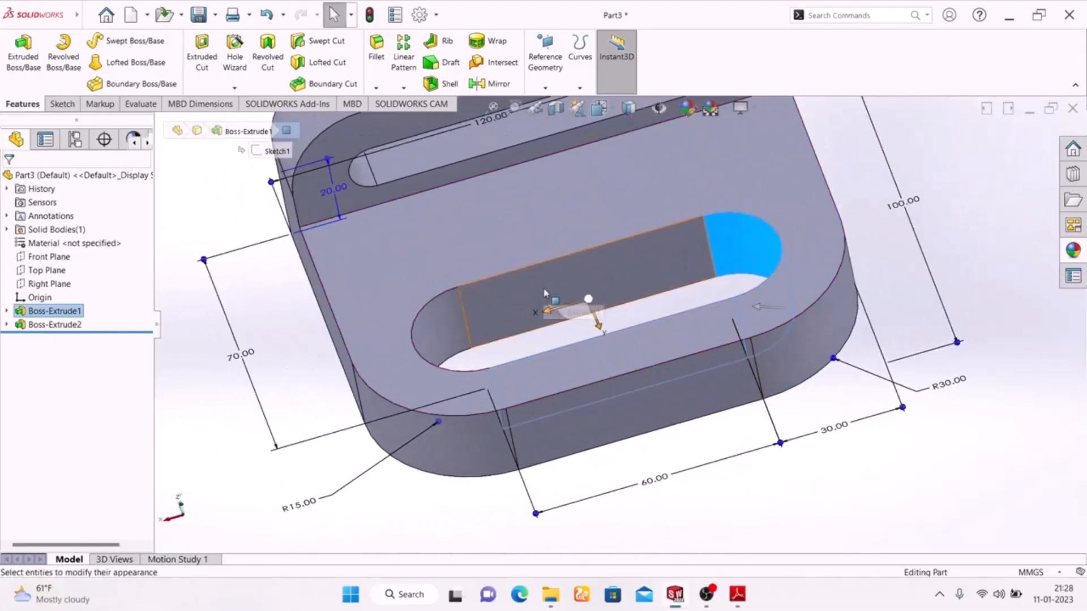
{"action": "left_click", "coordinate": [447, 334], "text": "ctrl"}
{"action": "scroll", "coordinate": [570, 357], "scroll_direction": "up", "scroll_amount": 2}
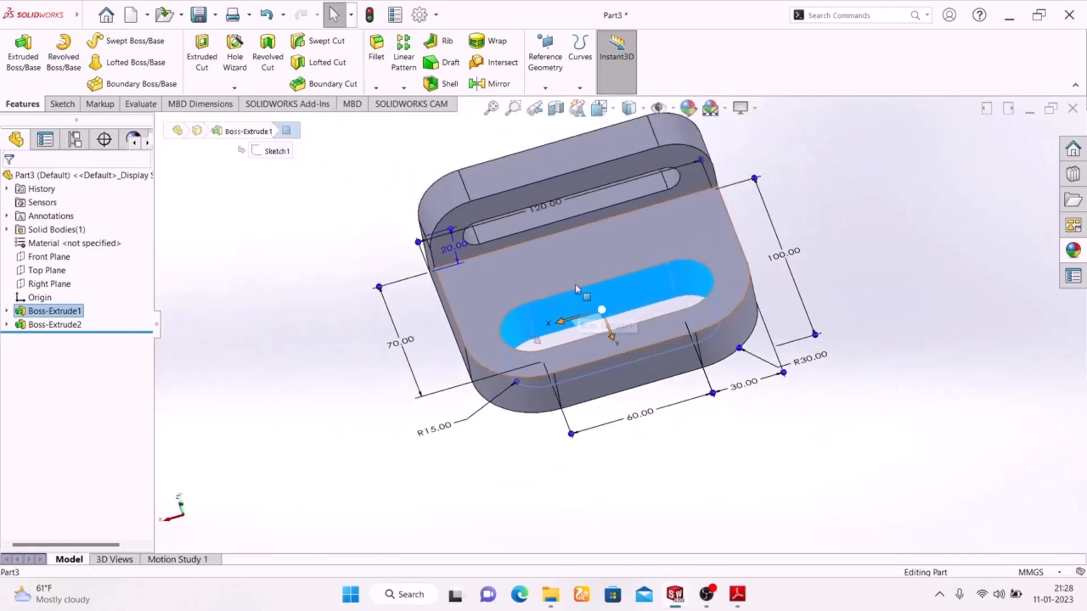
Add the four inner wall faces of the upright plate's slot to the selection and colour all selected faces green
{"action": "scroll", "coordinate": [592, 245], "scroll_direction": "down", "scroll_amount": 5}
{"action": "left_click", "coordinate": [523, 170], "text": "ctrl"}
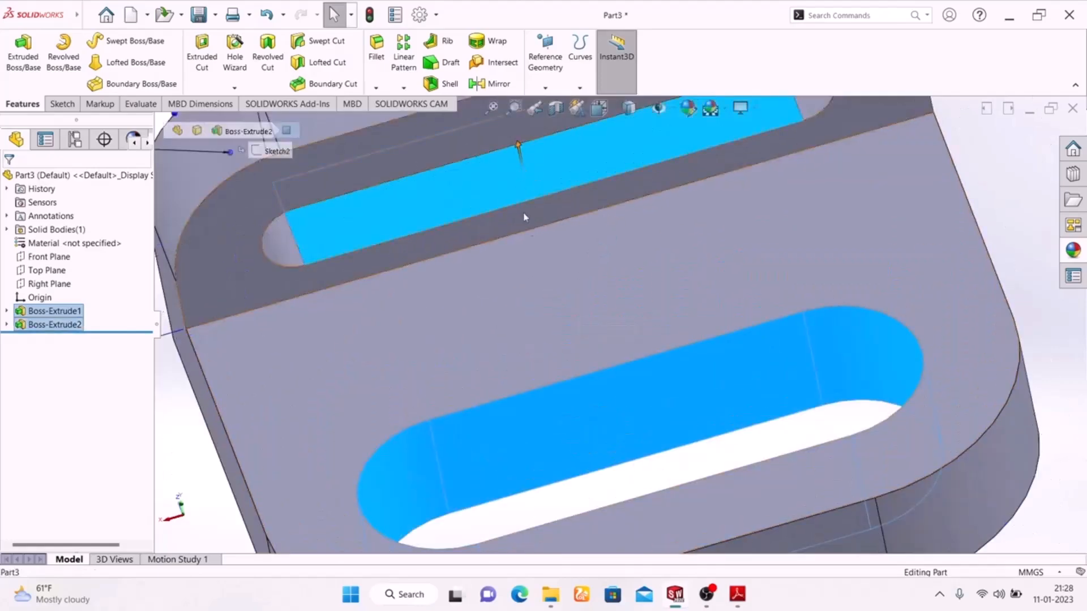
{"action": "scroll", "coordinate": [552, 261], "scroll_direction": "up", "scroll_amount": 5}
{"action": "left_click", "coordinate": [731, 190], "text": "ctrl"}
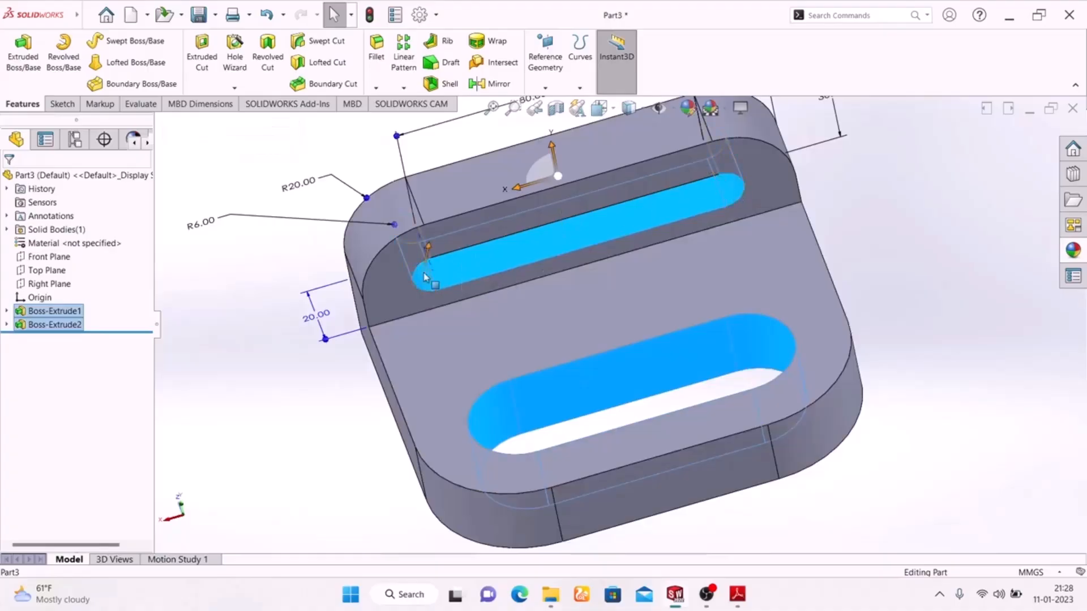
{"action": "middle_click_drag", "start_coordinate": [929, 311], "coordinate": [731, 266]}
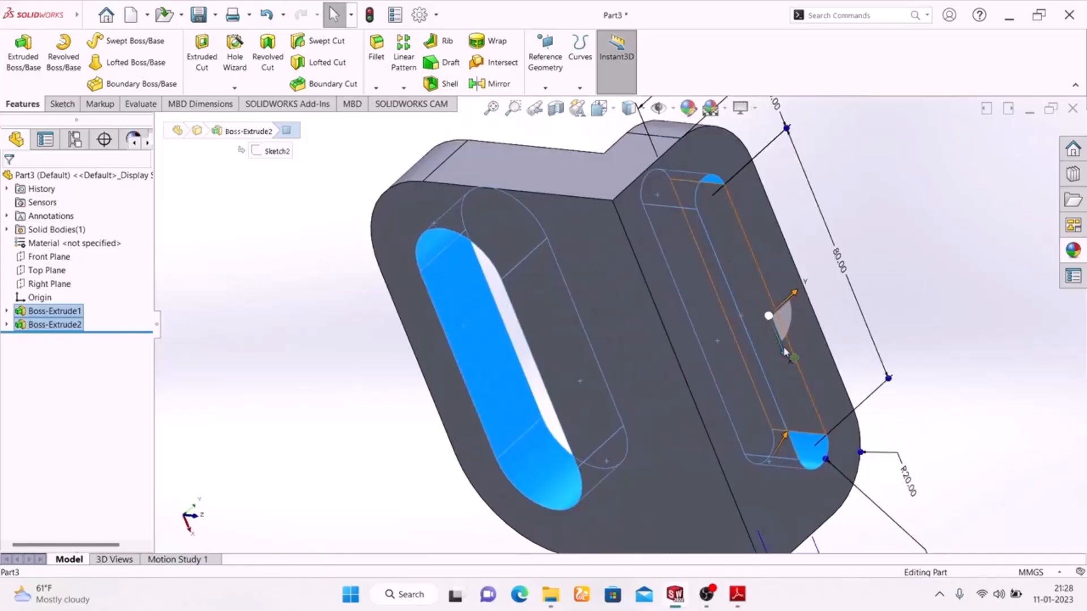
{"action": "left_click", "coordinate": [792, 399], "text": "ctrl"}
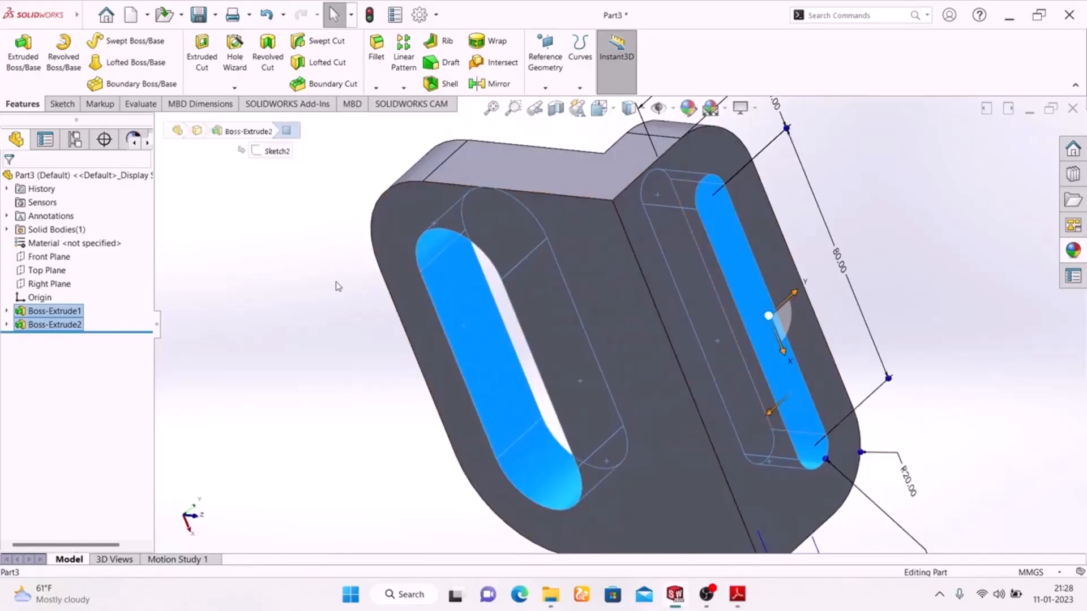
{"action": "middle_click_drag", "start_coordinate": [370, 294], "coordinate": [553, 514]}
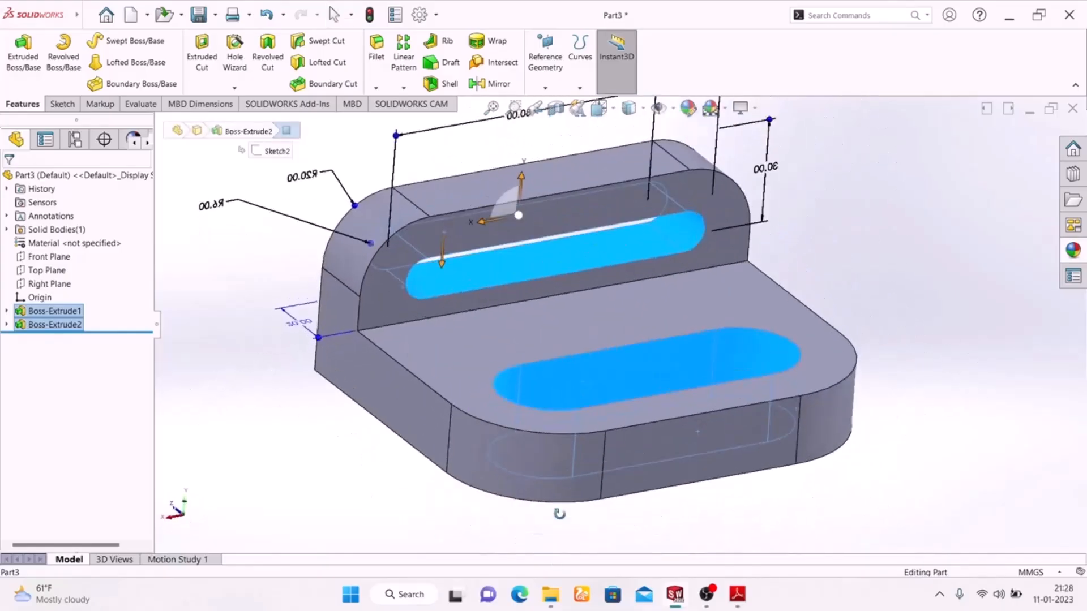
{"action": "left_click", "coordinate": [688, 108]}
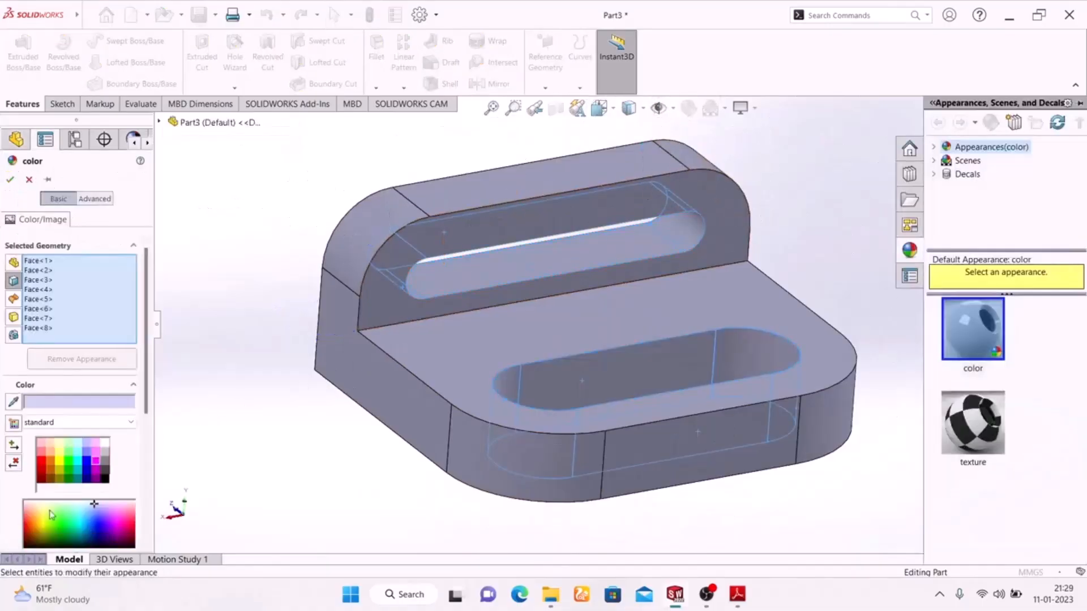
{"action": "left_click", "coordinate": [68, 464]}
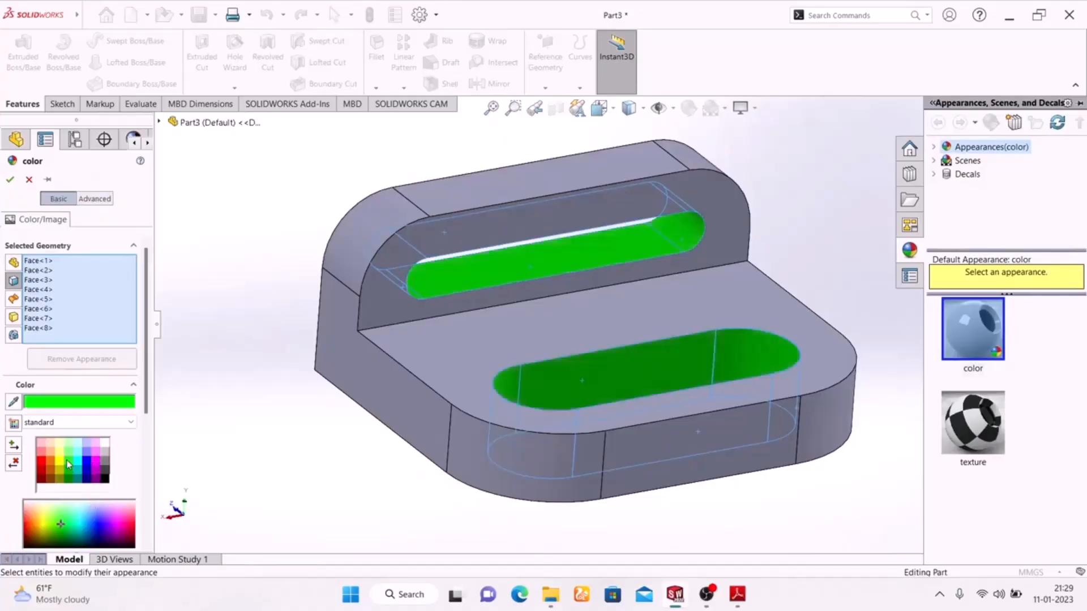
{"action": "left_click", "coordinate": [9, 180]}
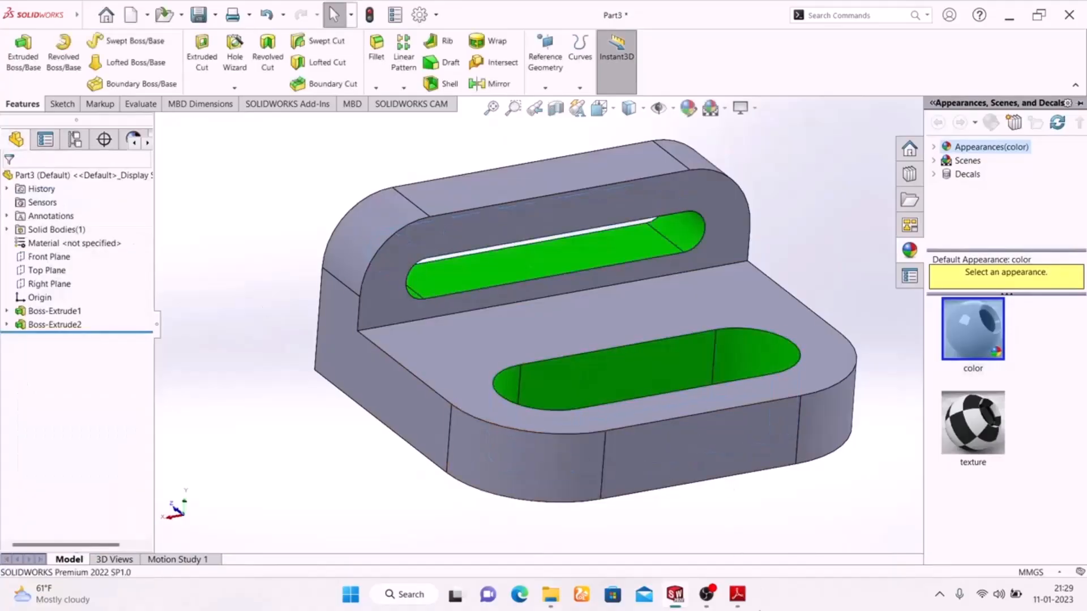
Check the outer face colours in the PDF drawing's isometric view and colour the base's two flat side faces and flat front face red
{"action": "left_click", "coordinate": [737, 596]}
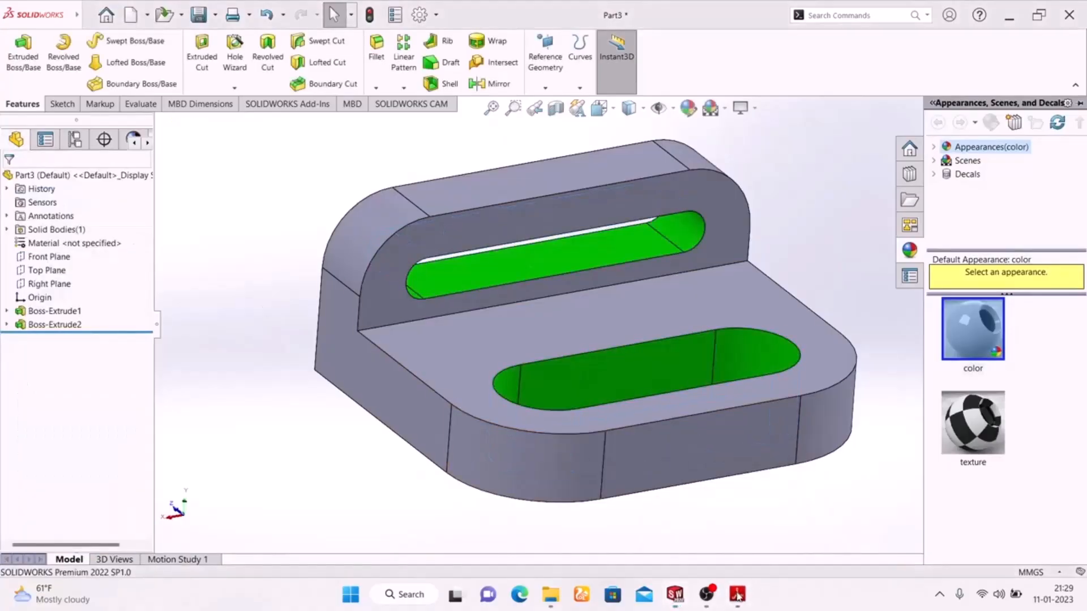
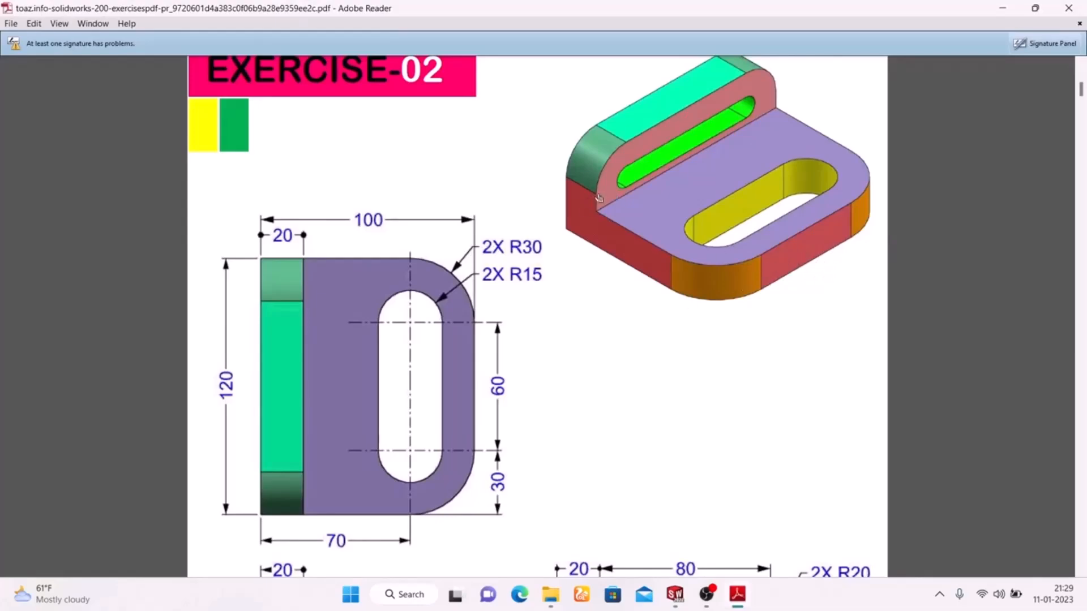
{"action": "left_click", "coordinate": [675, 594]}
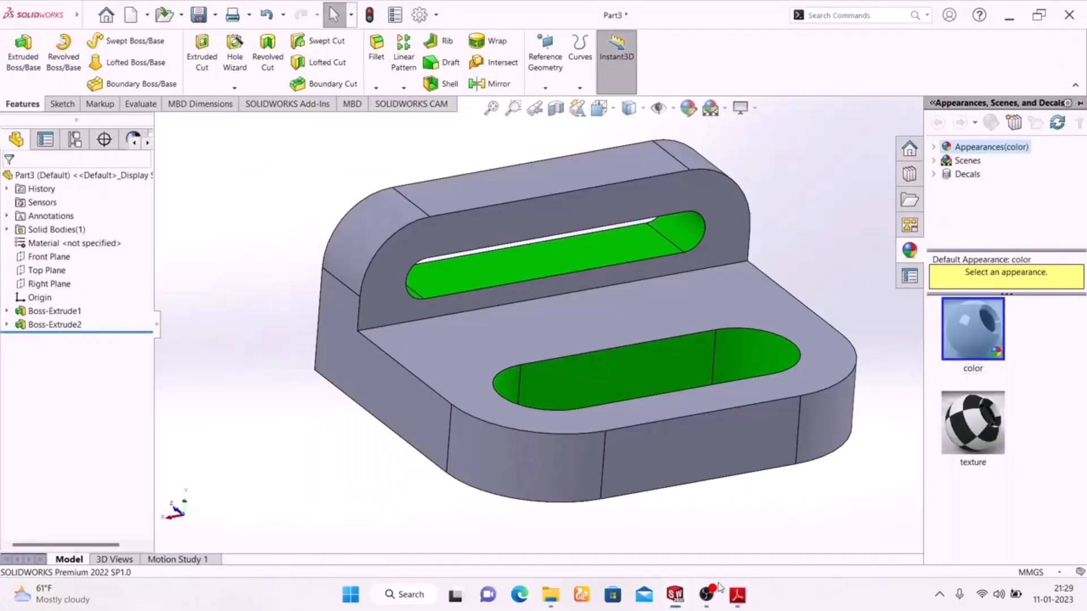
{"action": "left_click", "coordinate": [378, 391]}
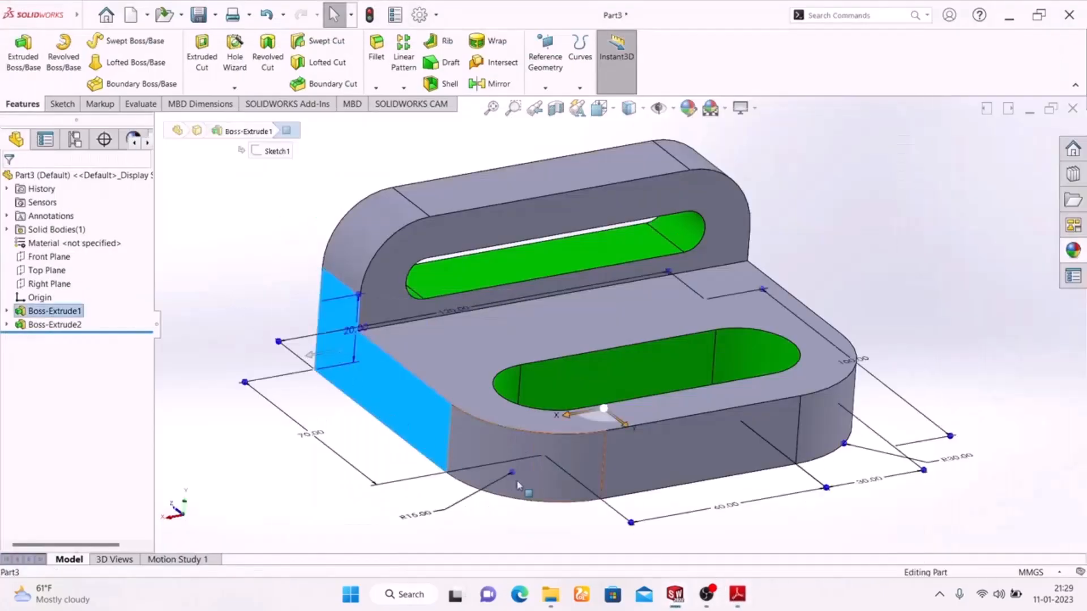
{"action": "left_click", "coordinate": [649, 462], "text": "ctrl"}
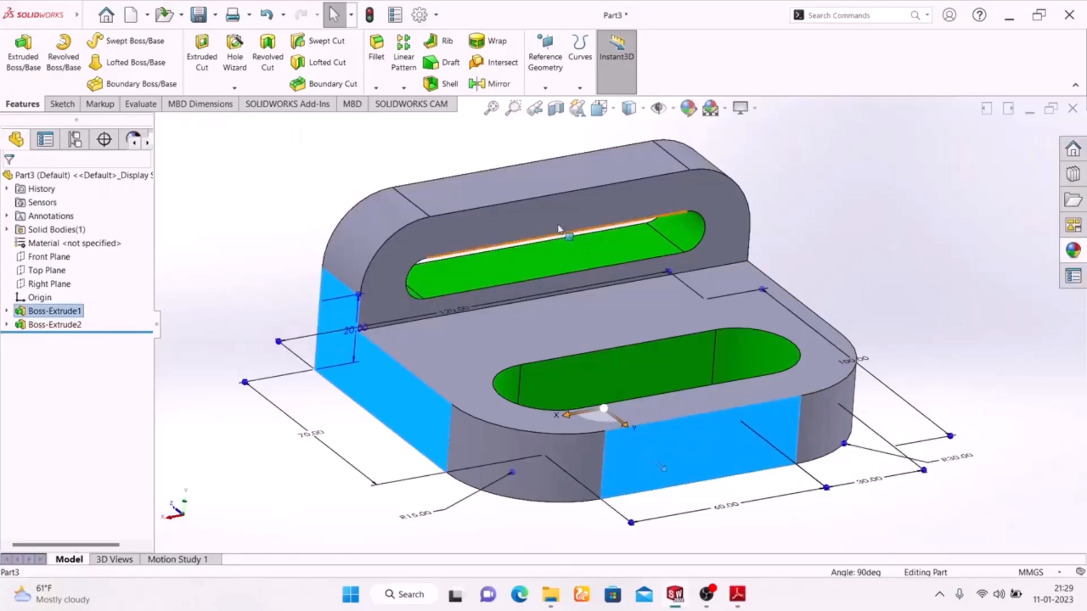
{"action": "mouse_move", "coordinate": [953, 319]}
{"action": "middle_mouse_down"}
{"action": "mouse_move", "coordinate": [845, 302]}
{"action": "mouse_move", "coordinate": [797, 313]}
{"action": "middle_mouse_up"}
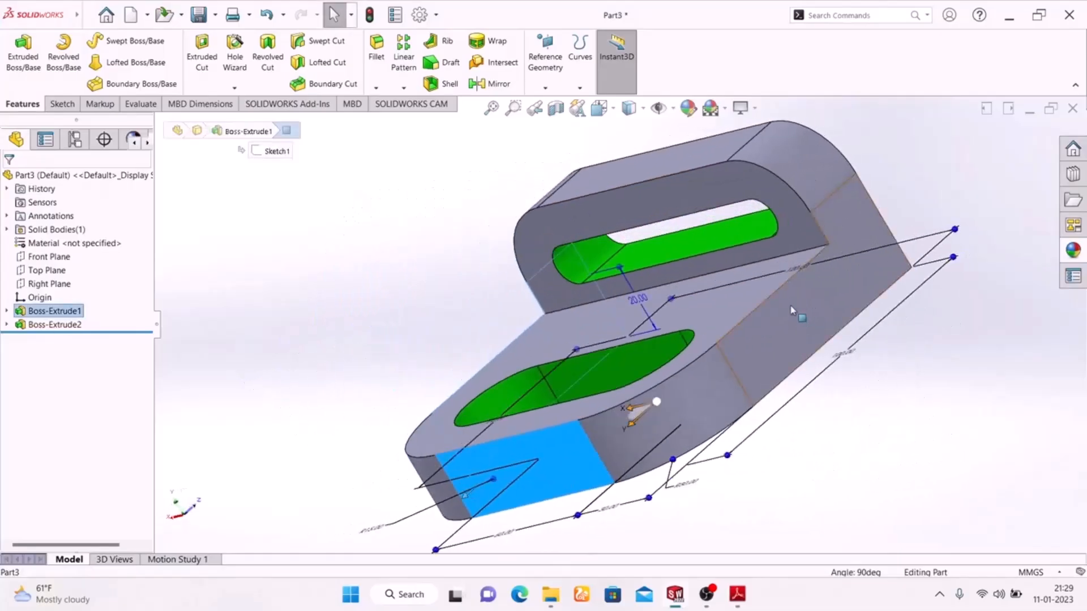
{"action": "left_click", "coordinate": [833, 310], "text": "ctrl"}
{"action": "middle_click_drag", "start_coordinate": [309, 321], "coordinate": [419, 305]}
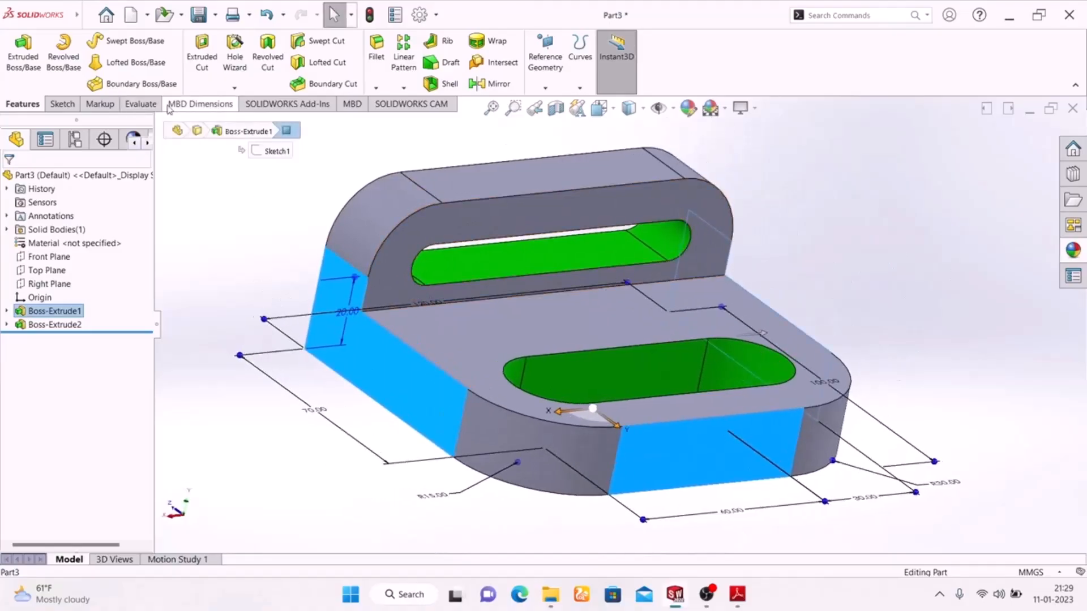
{"action": "left_click", "coordinate": [688, 108]}
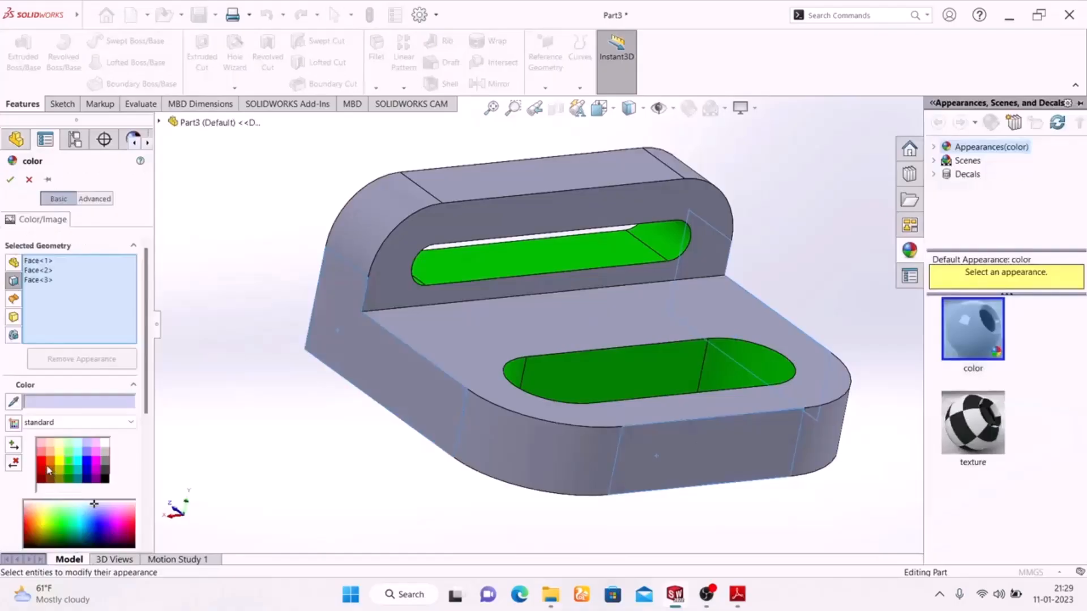
{"action": "left_click", "coordinate": [43, 465]}
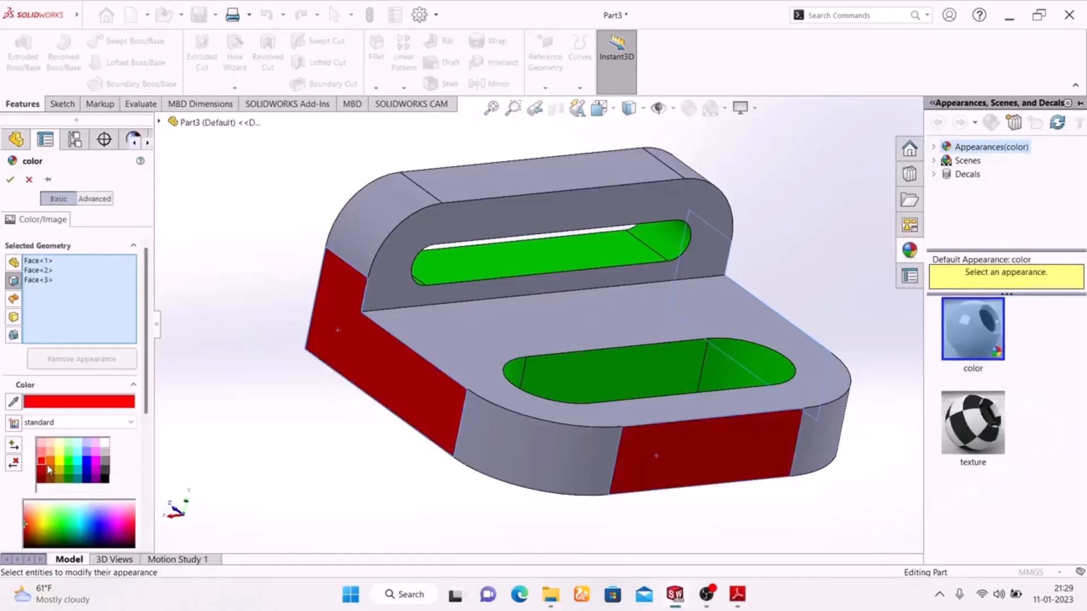
{"action": "left_click", "coordinate": [42, 453]}
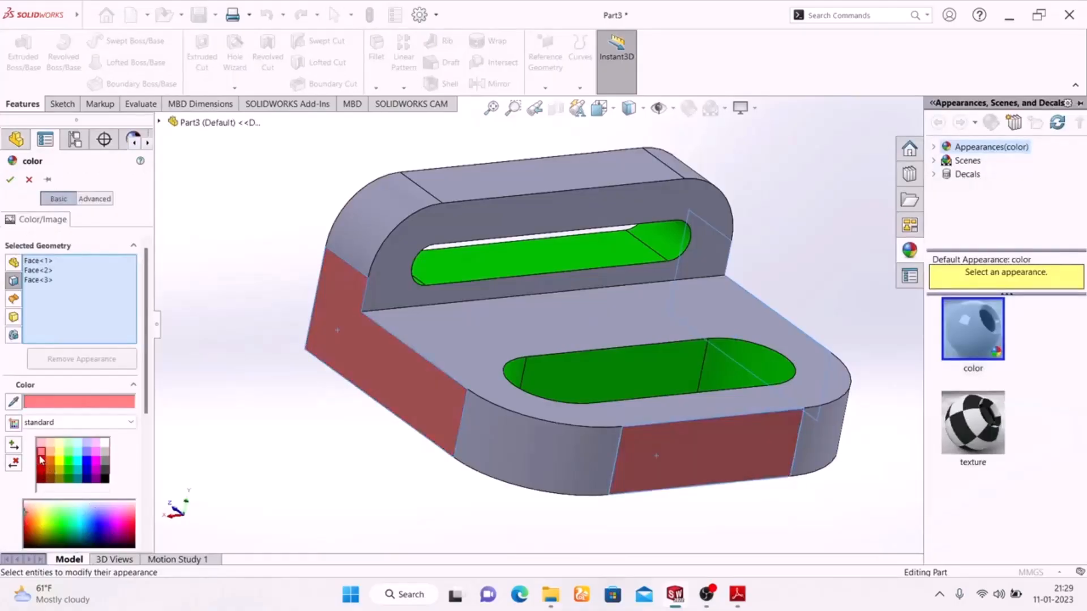
{"action": "left_click", "coordinate": [43, 466]}
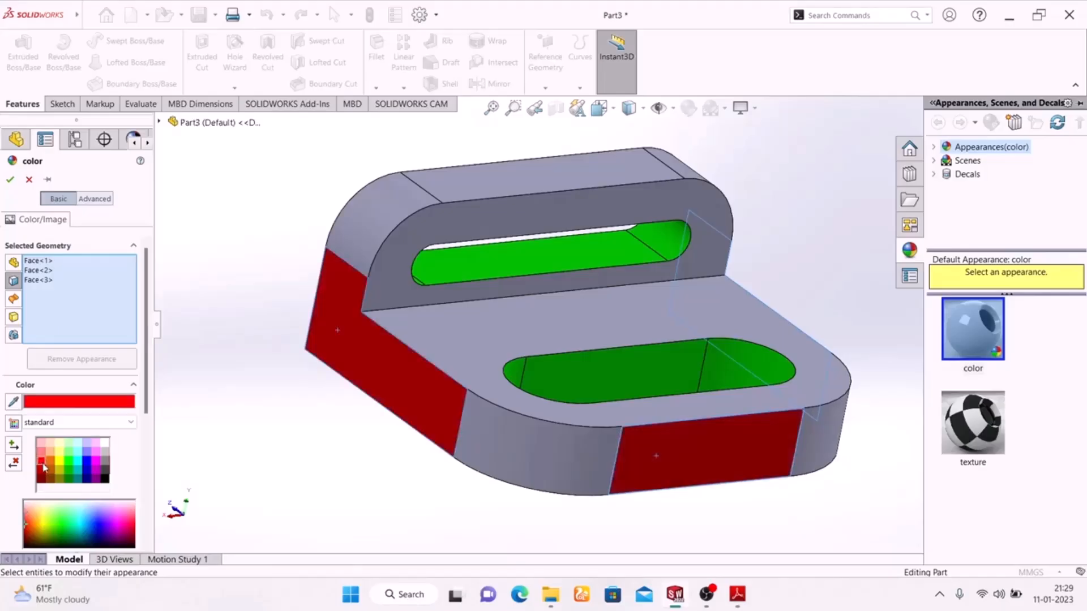
{"action": "left_click", "coordinate": [10, 180]}
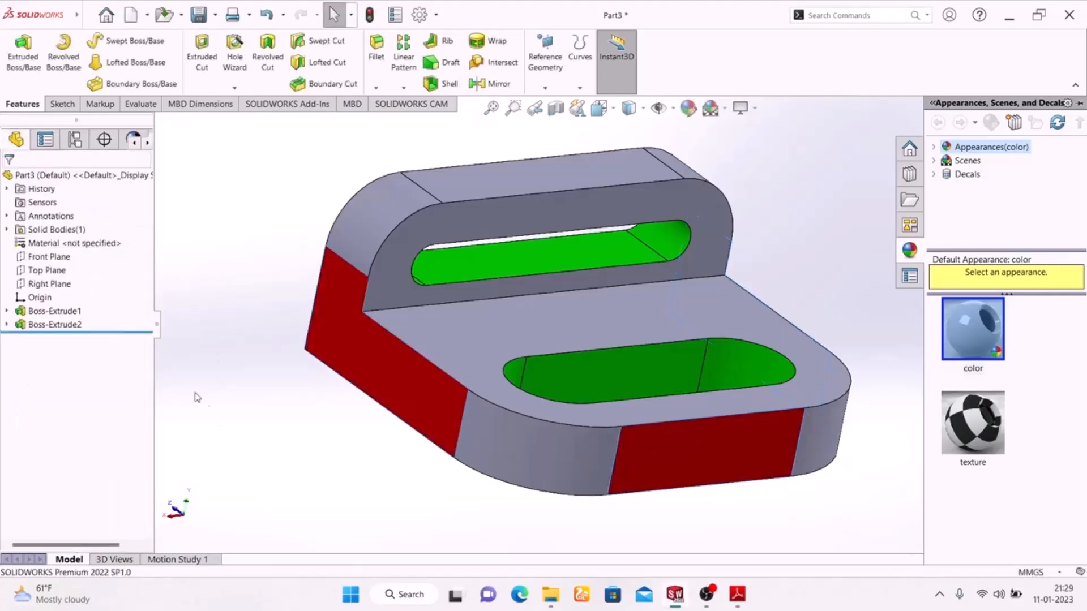
Check the rounded face colours in the PDF drawing and colour the four rounded outer corner faces of the base and upright plate yellow
{"action": "left_click", "coordinate": [735, 594]}
{"action": "scroll", "coordinate": [612, 424], "scroll_direction": "down", "scroll_amount": 6}
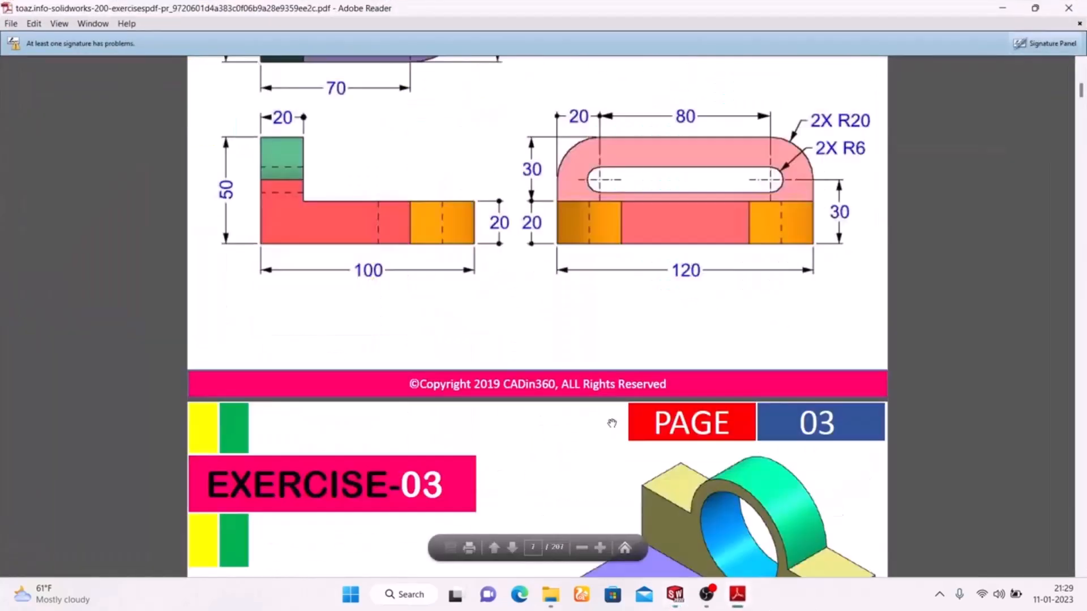
{"action": "scroll", "coordinate": [612, 423], "scroll_direction": "up", "scroll_amount": 1}
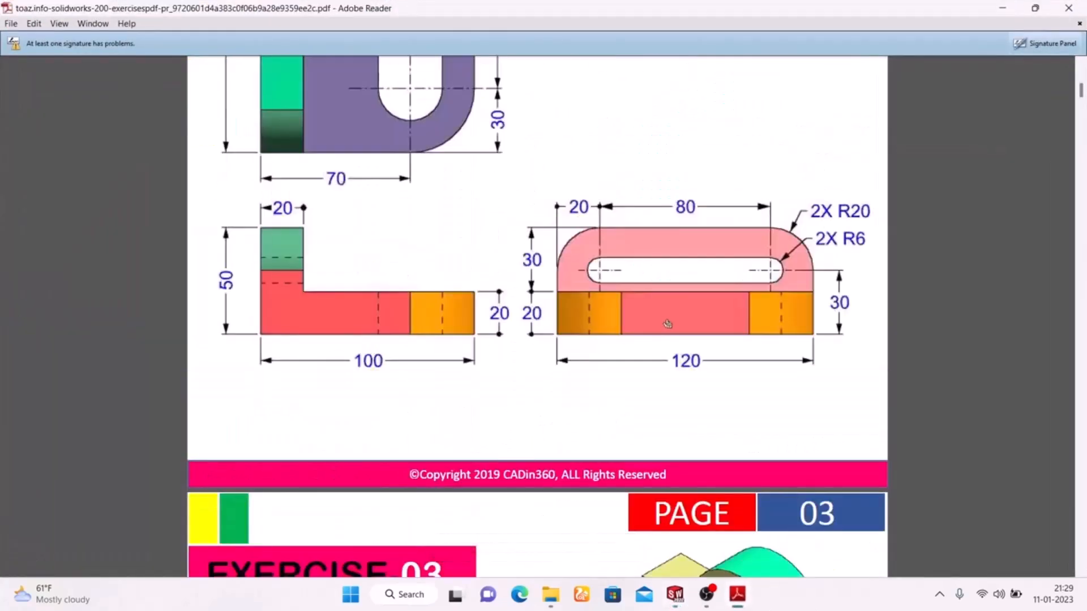
{"action": "scroll", "coordinate": [393, 346], "scroll_direction": "up", "scroll_amount": 2}
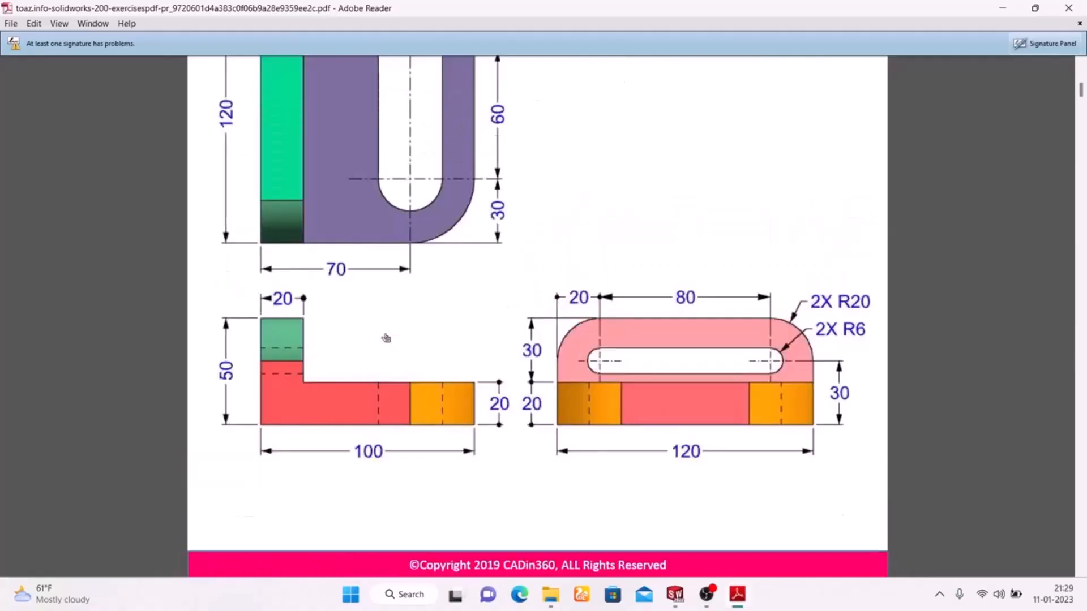
{"action": "left_click", "coordinate": [738, 596]}
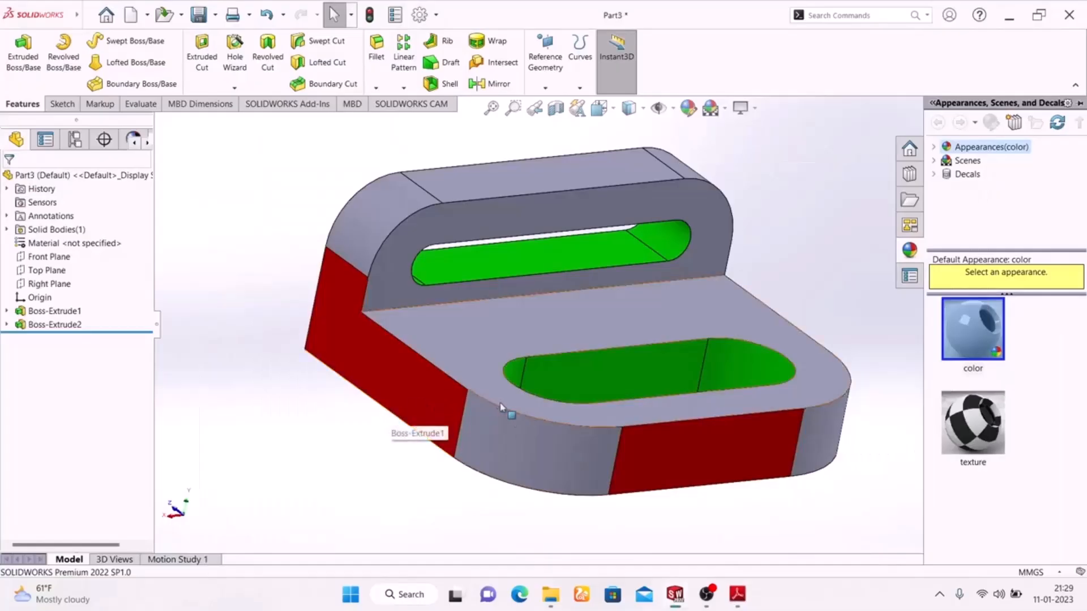
{"action": "left_click", "coordinate": [512, 442]}
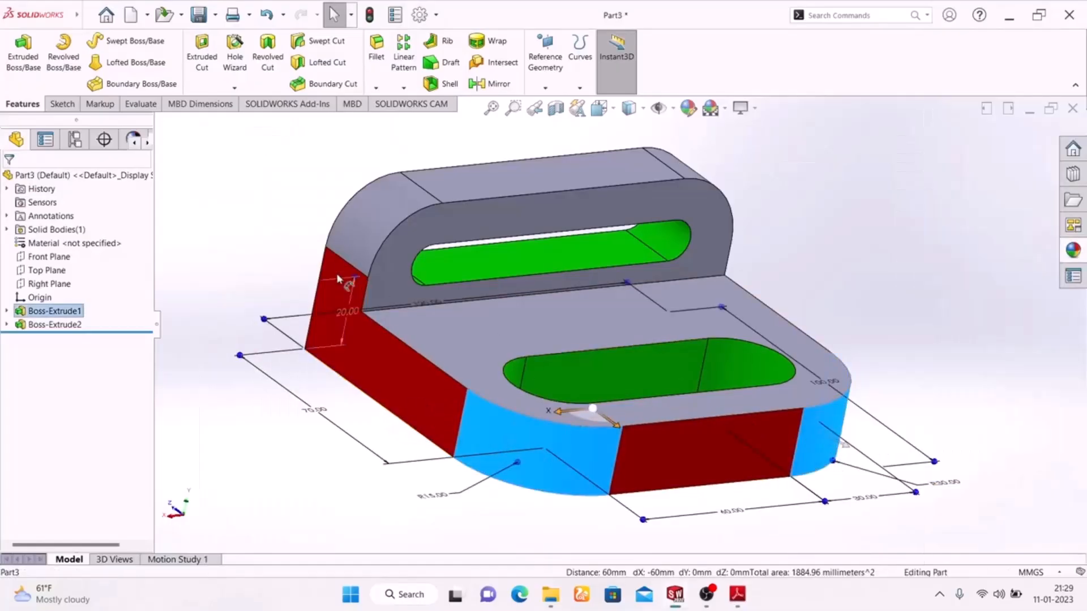
{"action": "left_click", "coordinate": [376, 229]}
{"action": "middle_click_drag", "start_coordinate": [844, 278], "coordinate": [730, 291]}
{"action": "left_click", "coordinate": [829, 178], "text": "ctrl"}
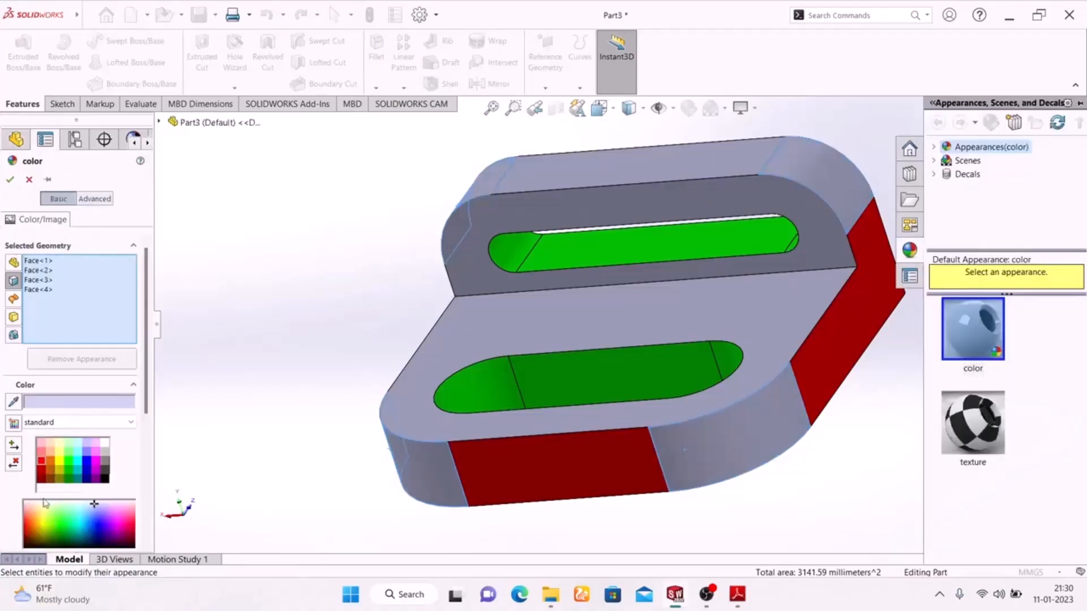
{"action": "left_click", "coordinate": [63, 465]}
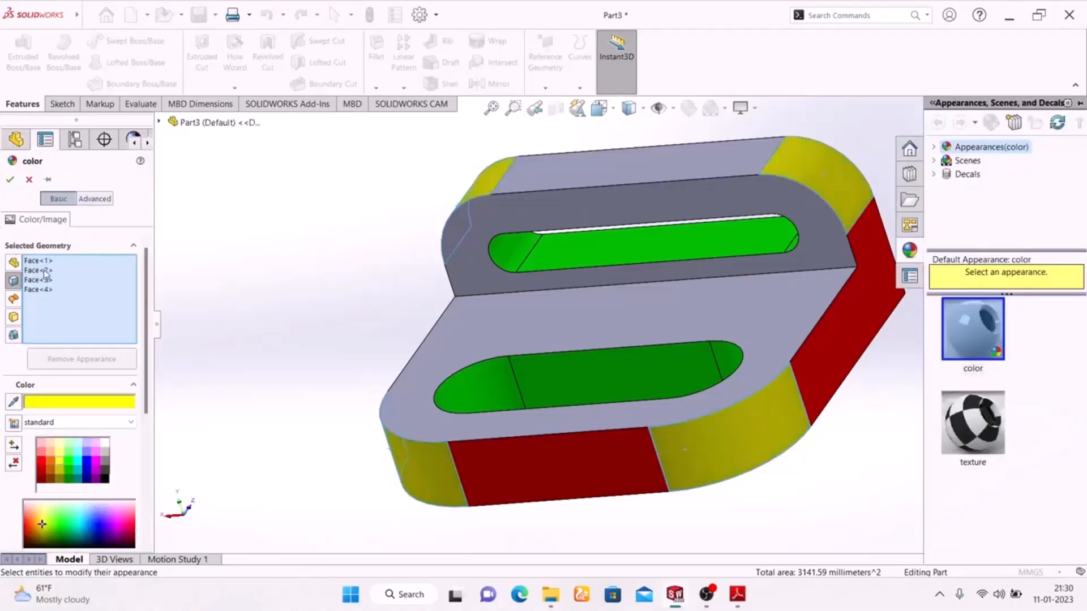
{"action": "left_click", "coordinate": [10, 179]}
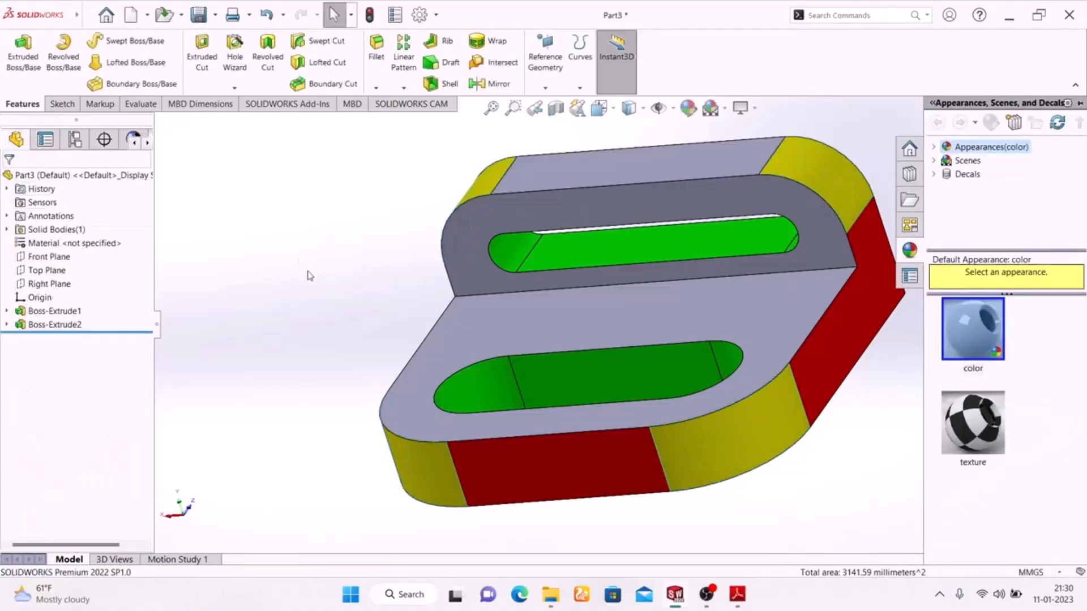
Colour the underside of the base and the back face of the bracket cyan
{"action": "middle_click_drag", "start_coordinate": [251, 339], "coordinate": [368, 170]}
{"action": "left_click", "coordinate": [524, 475]}
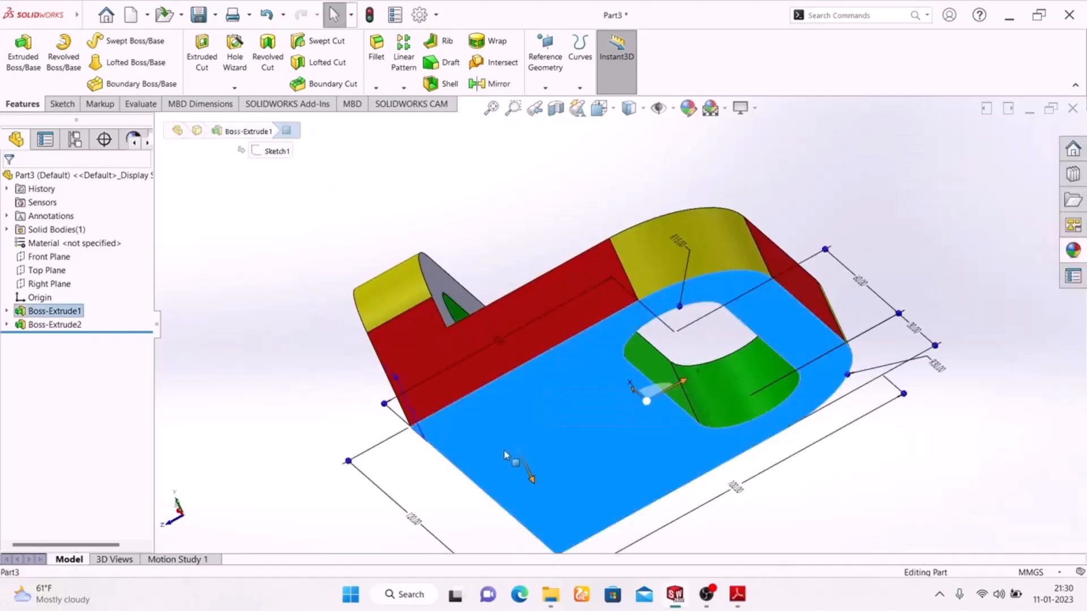
{"action": "middle_click_drag", "start_coordinate": [289, 451], "coordinate": [476, 443]}
{"action": "left_click", "coordinate": [420, 454]}
{"action": "middle_click_drag", "start_coordinate": [845, 457], "coordinate": [675, 448]}
{"action": "left_click", "coordinate": [688, 109]}
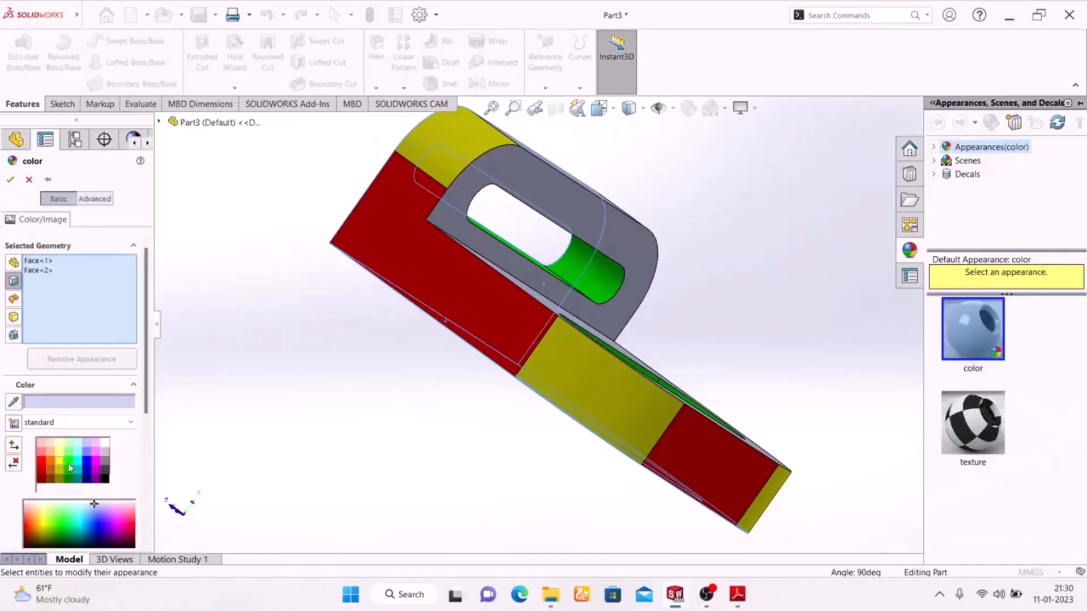
{"action": "left_click", "coordinate": [78, 466]}
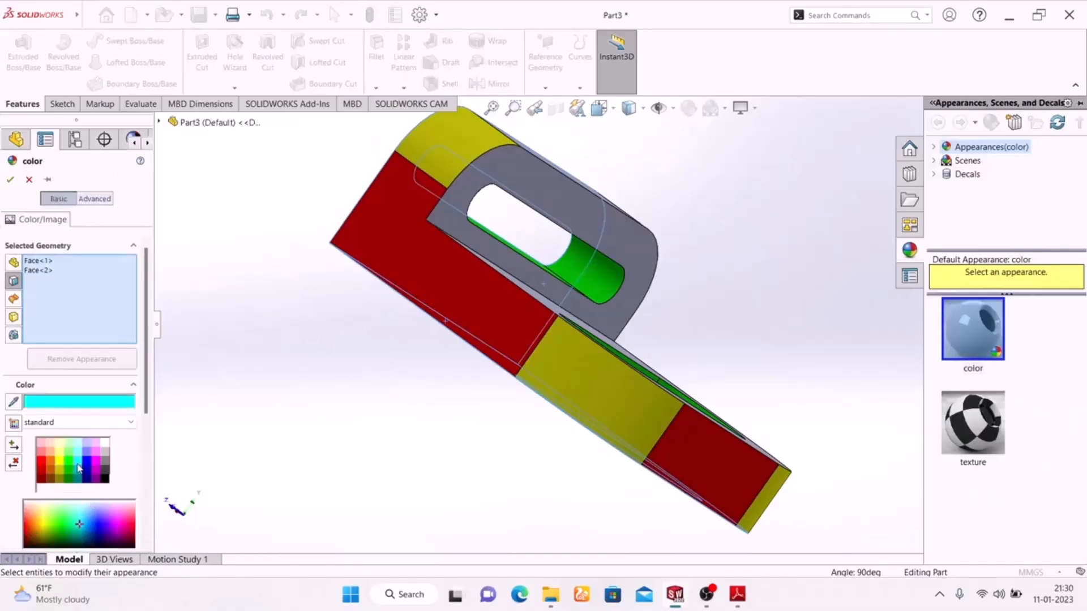
{"action": "left_click", "coordinate": [11, 180]}
Colour the base's top face and the upright plate's front face magenta
{"action": "middle_click_drag", "start_coordinate": [290, 415], "coordinate": [259, 503]}
{"action": "left_click", "coordinate": [429, 321]}
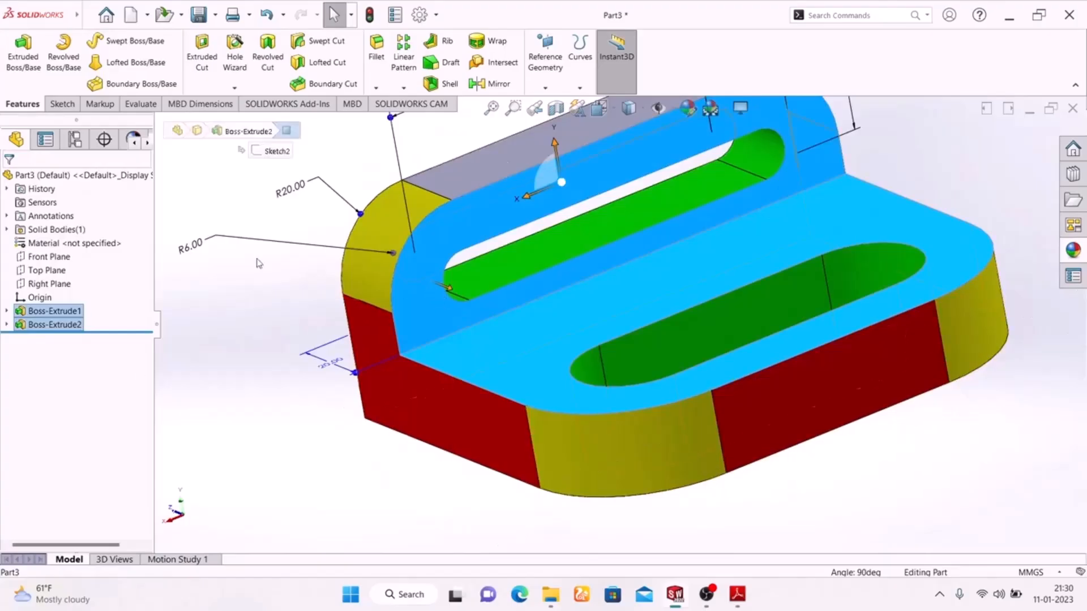
{"action": "left_click", "coordinate": [689, 116]}
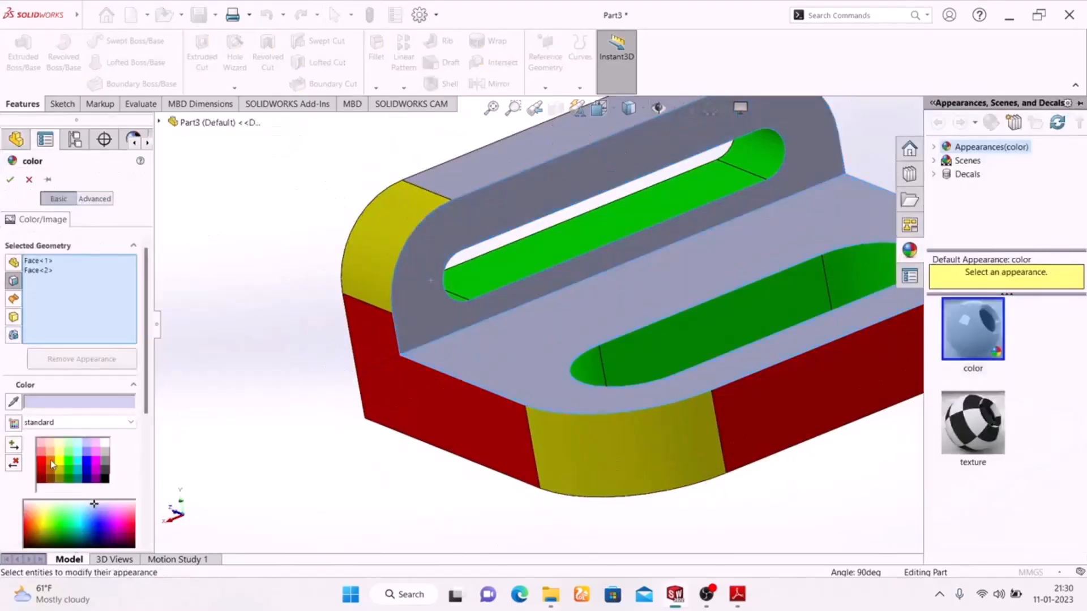
{"action": "left_click", "coordinate": [53, 465]}
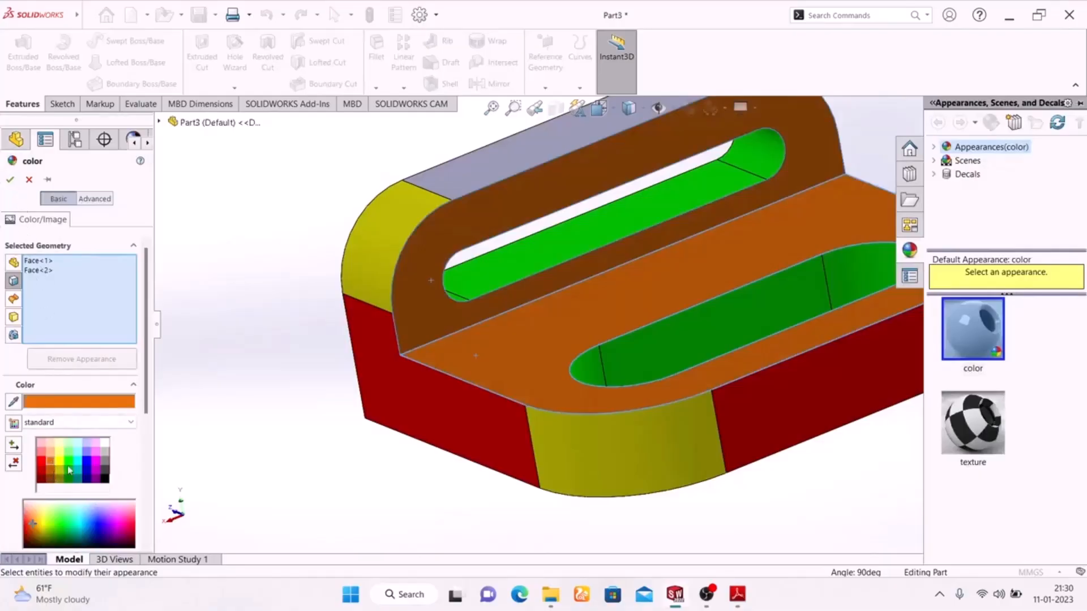
{"action": "left_click", "coordinate": [97, 466]}
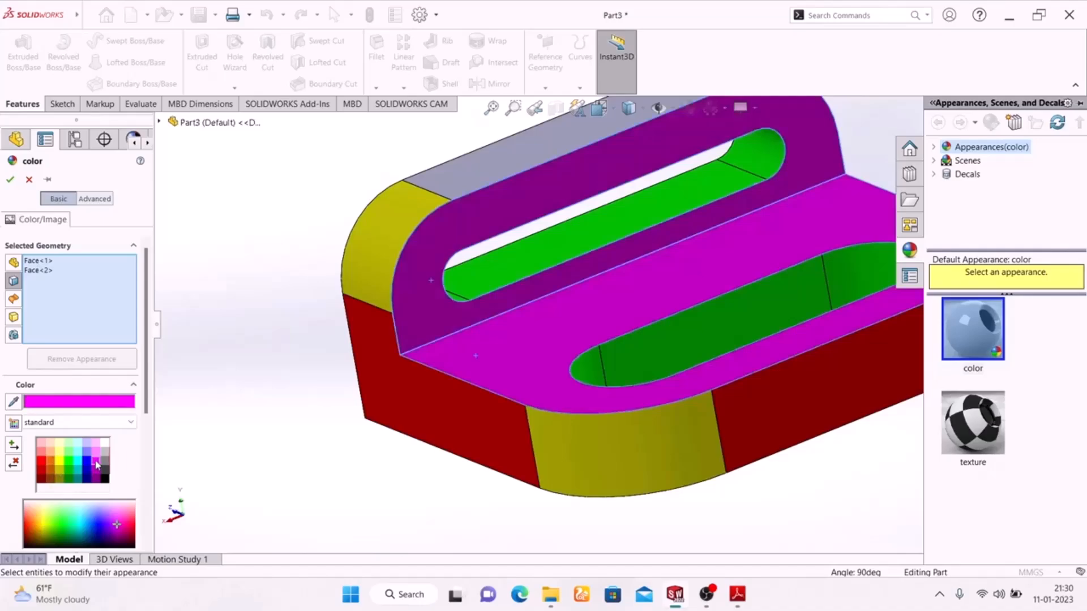
{"action": "left_click", "coordinate": [9, 181]}
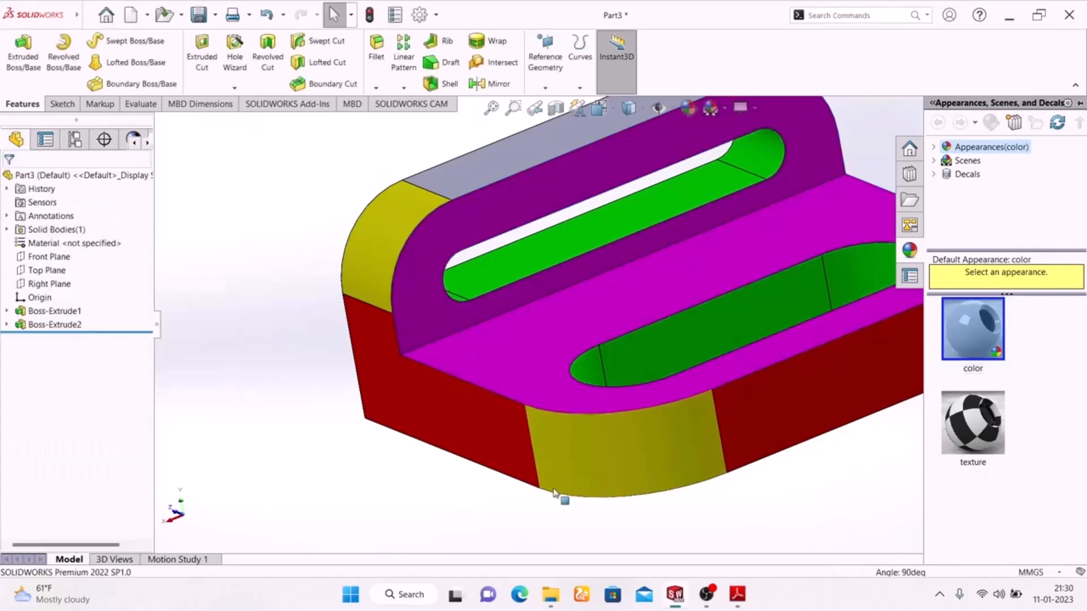
Colour the upright plate's flat top face, between its two yellow rounded corners, red
{"action": "middle_click_drag", "start_coordinate": [385, 487], "coordinate": [379, 449]}
{"action": "key", "text": "f"}
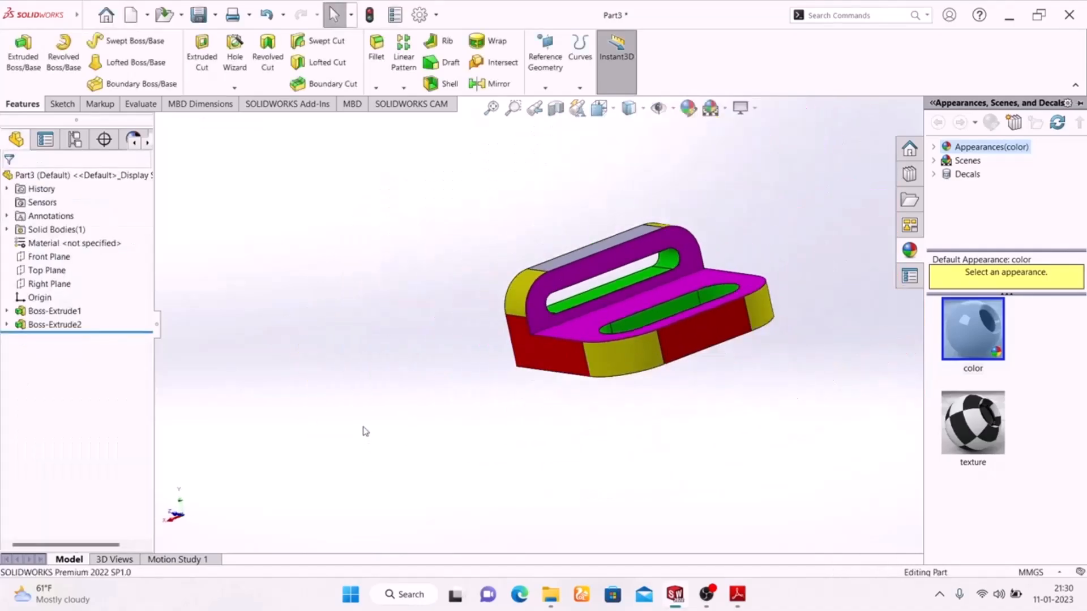
{"action": "middle_click_drag", "start_coordinate": [743, 442], "coordinate": [640, 223]}
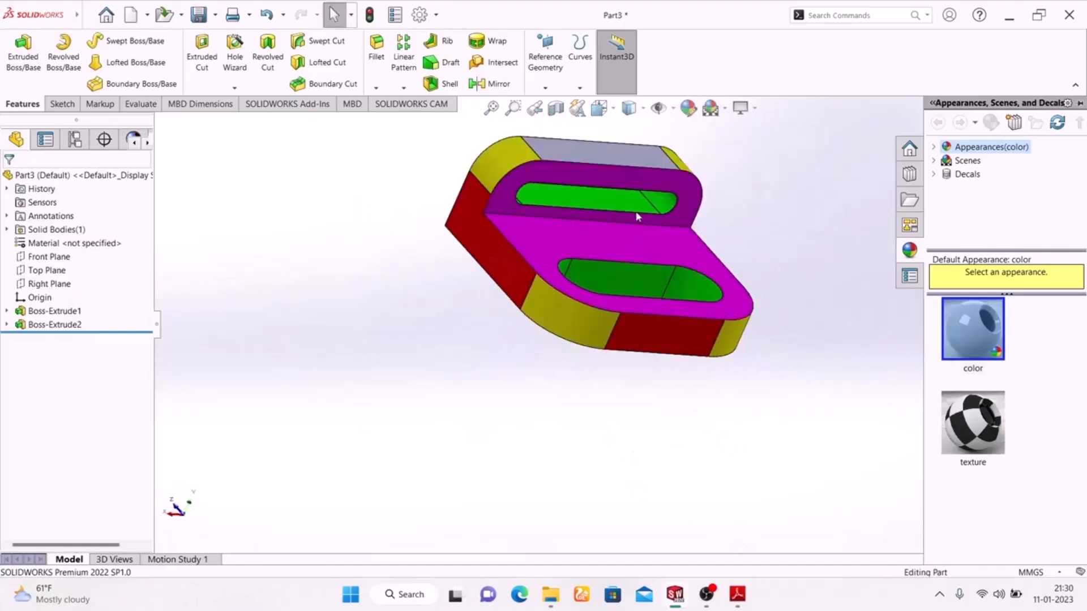
{"action": "scroll", "coordinate": [613, 162], "scroll_direction": "down", "scroll_amount": 5}
{"action": "left_click", "coordinate": [604, 138]}
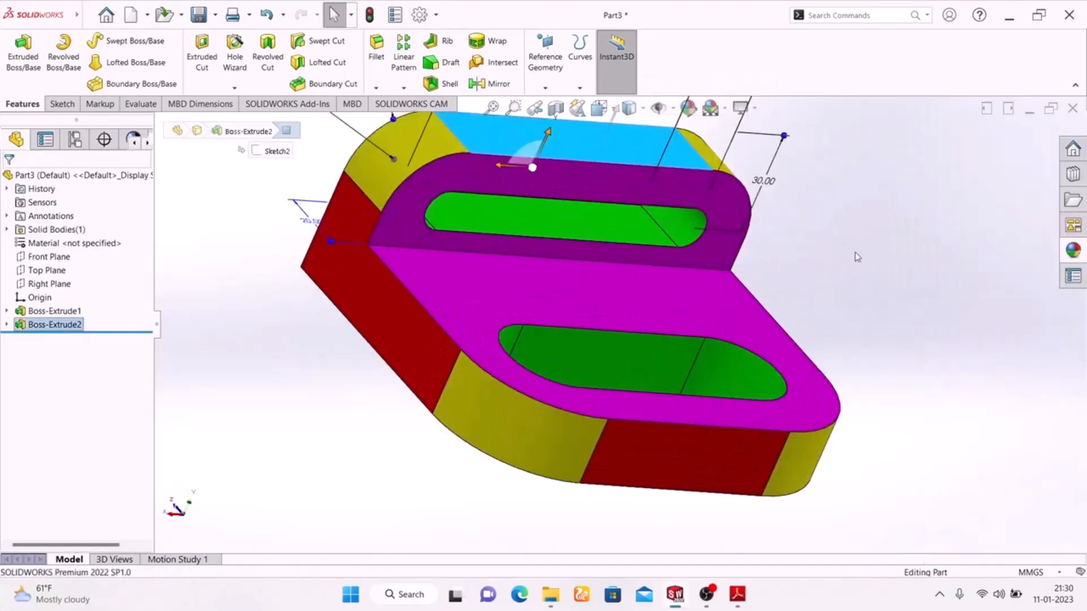
{"action": "key", "text": "Escape"}
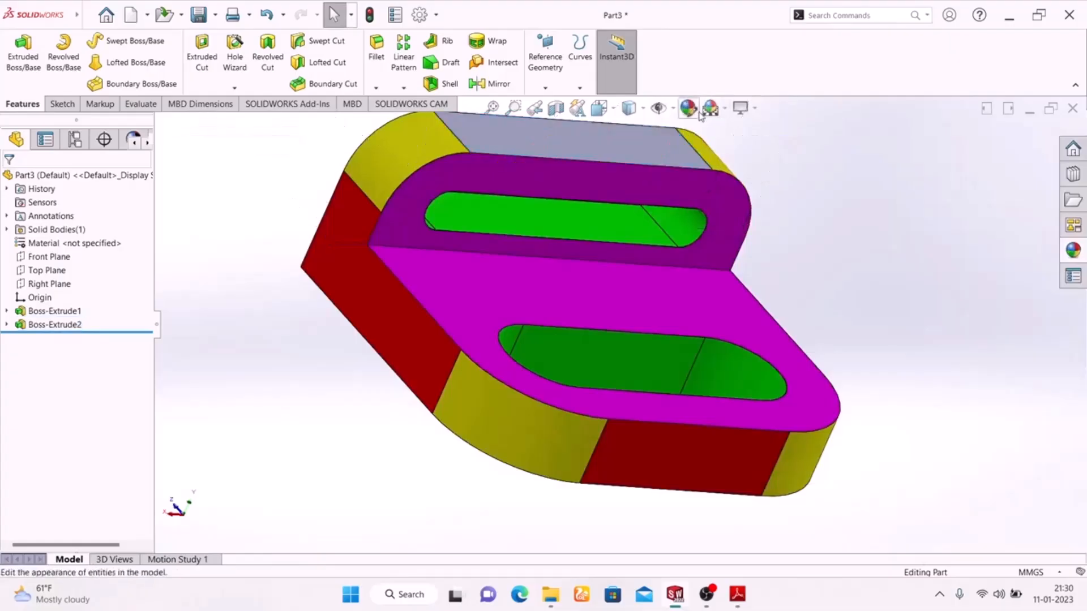
{"action": "left_click", "coordinate": [621, 158]}
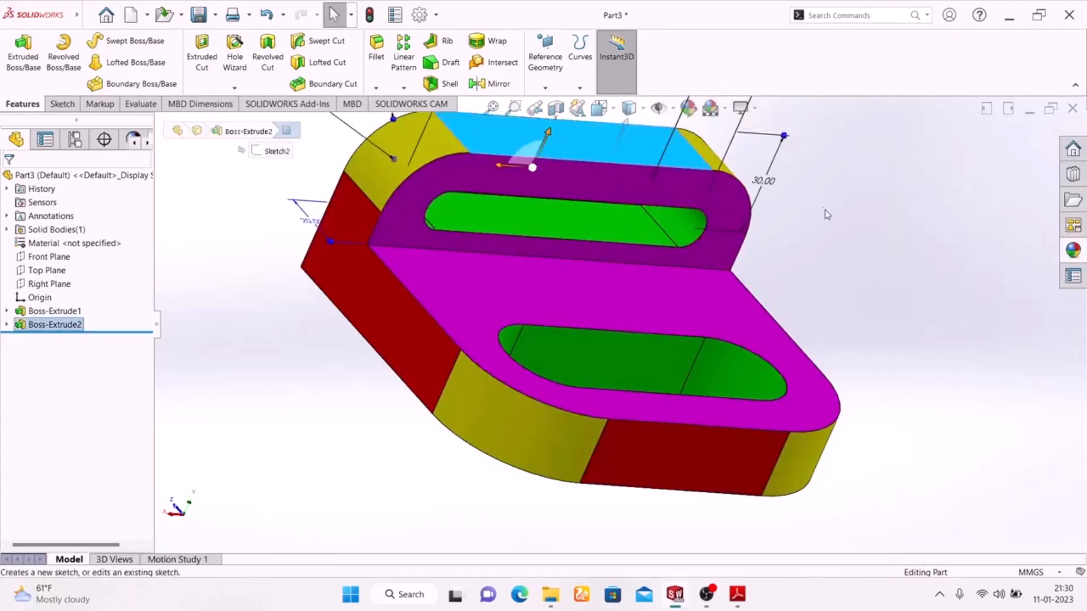
{"action": "left_click", "coordinate": [688, 108]}
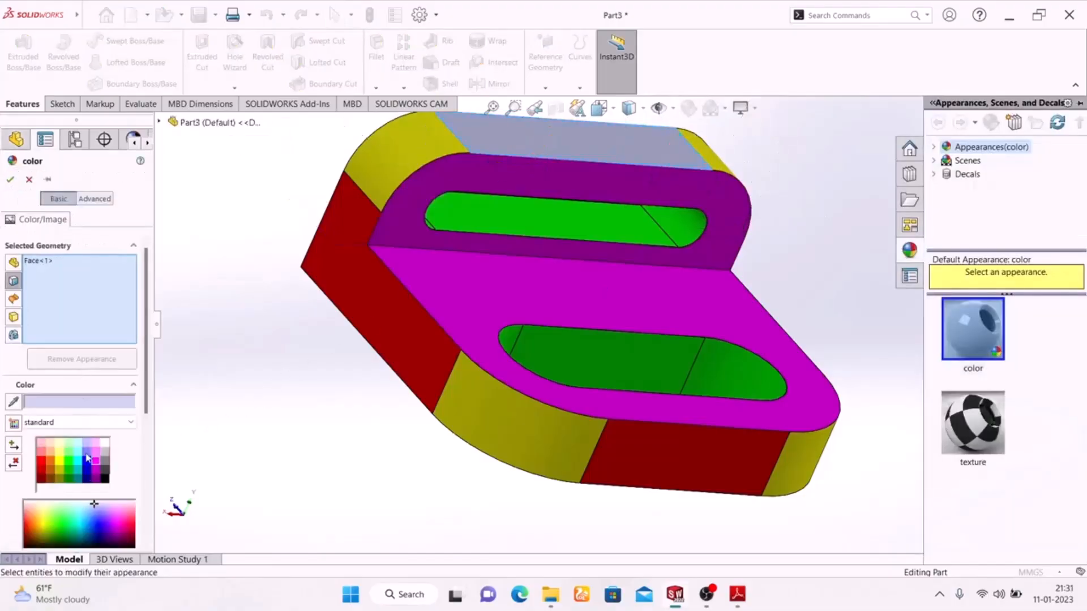
{"action": "left_click", "coordinate": [41, 468]}
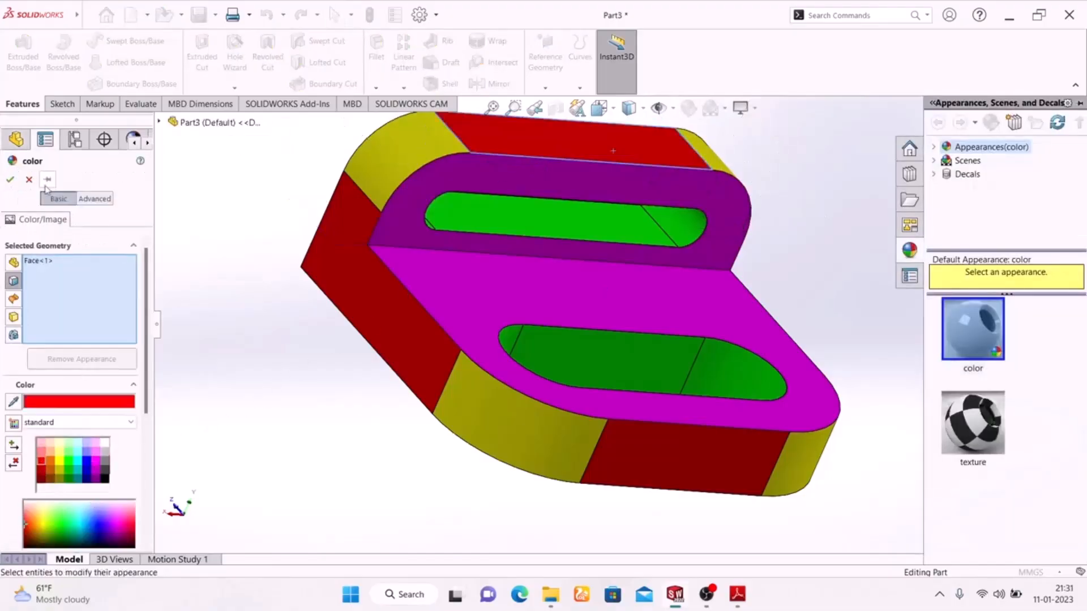
{"action": "left_click", "coordinate": [10, 180]}
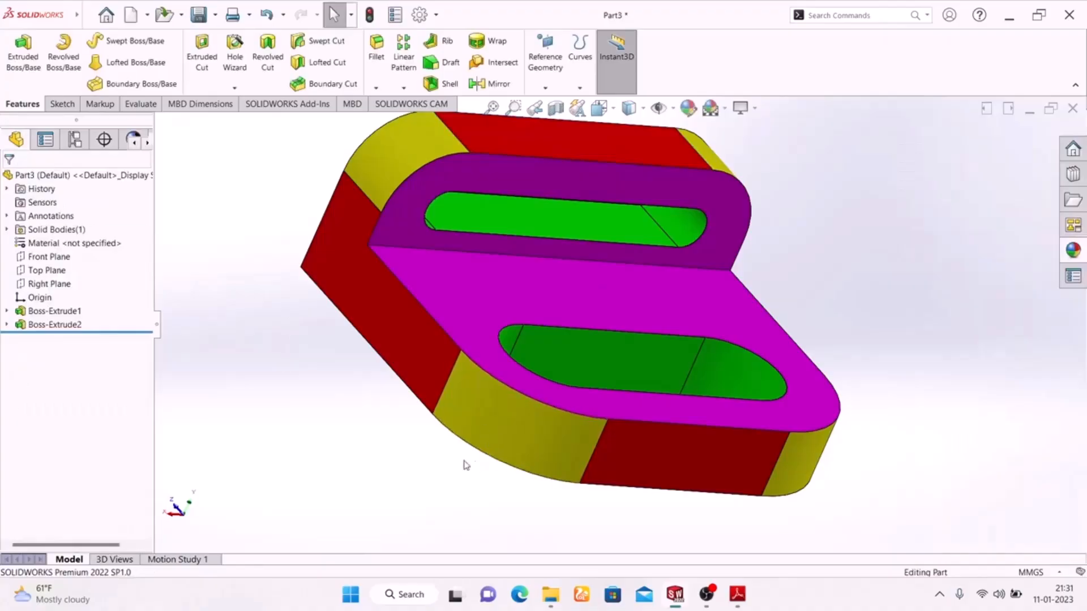
Change the scene behind the coloured bracket to a plain white background
{"action": "middle_click_drag", "start_coordinate": [335, 362], "coordinate": [303, 434]}
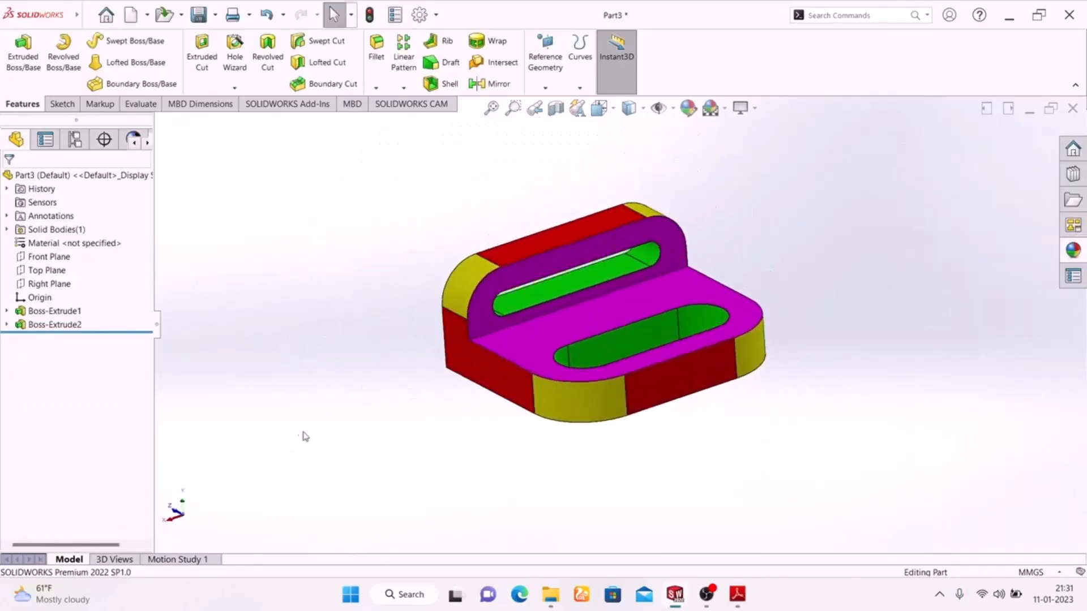
{"action": "left_click", "coordinate": [721, 115]}
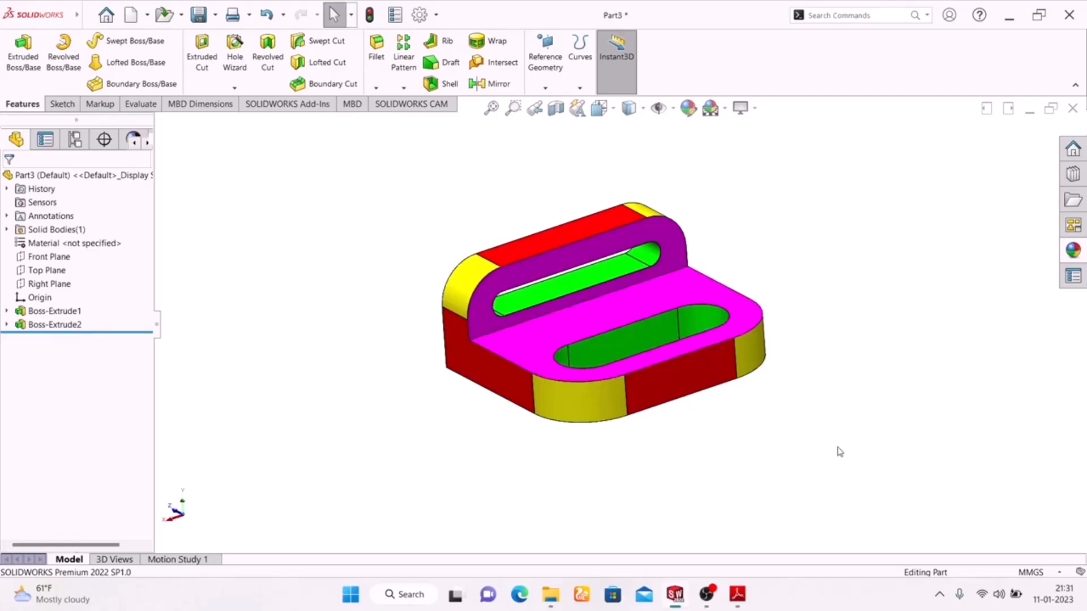
{"action": "middle_click_drag", "start_coordinate": [835, 434], "coordinate": [831, 456]}
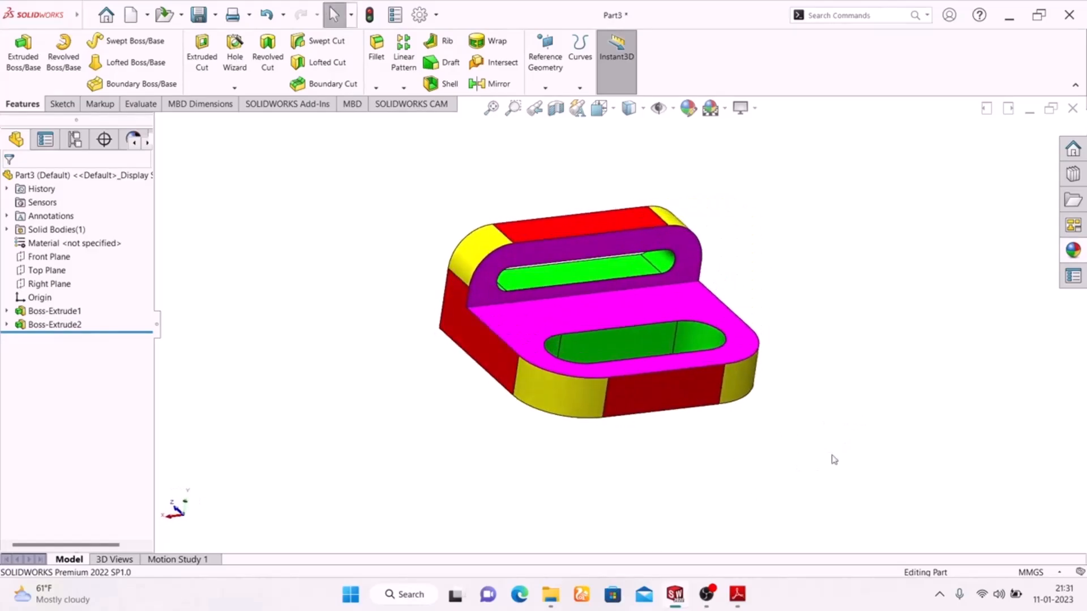
Try the realistic display effect on the coloured bracket and switch it off again
{"action": "left_click", "coordinate": [758, 109]}
{"action": "left_click", "coordinate": [742, 129]}
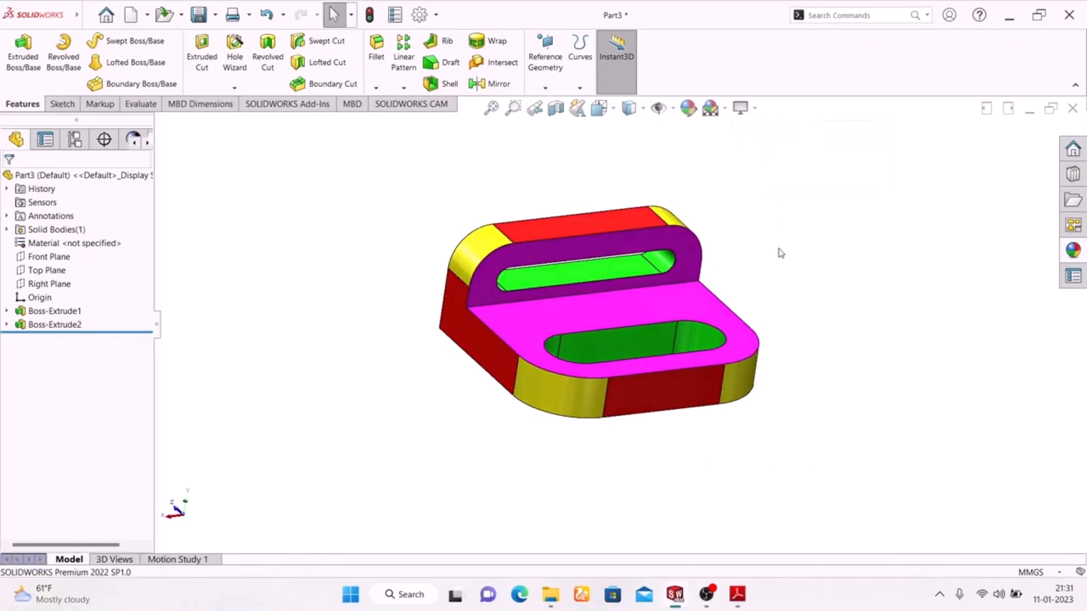
{"action": "middle_click_drag", "start_coordinate": [780, 263], "coordinate": [716, 354]}
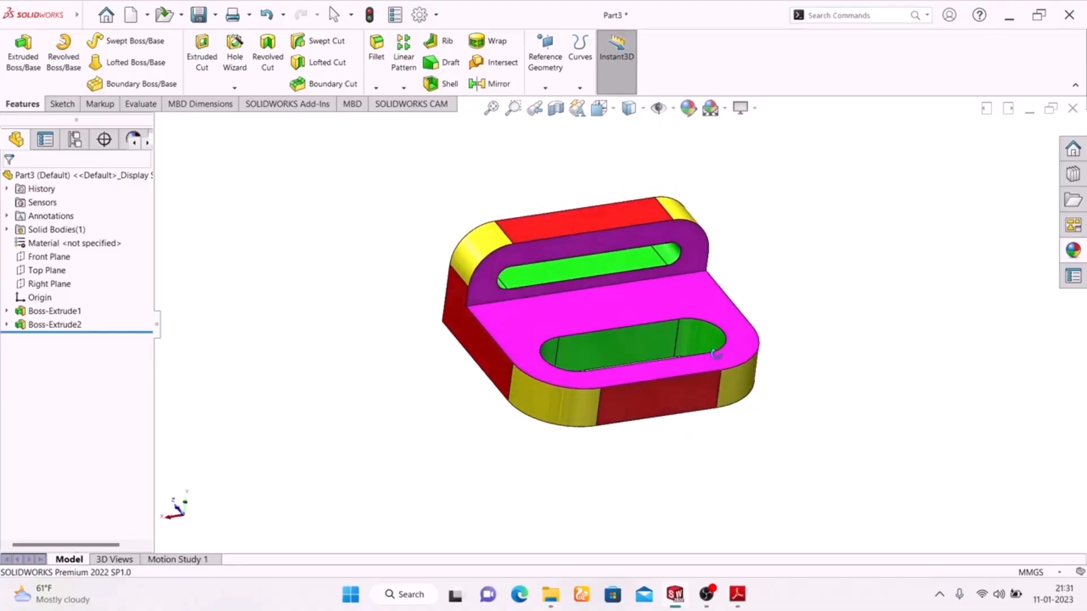
{"action": "left_click", "coordinate": [741, 108]}
{"action": "left_click", "coordinate": [754, 129]}
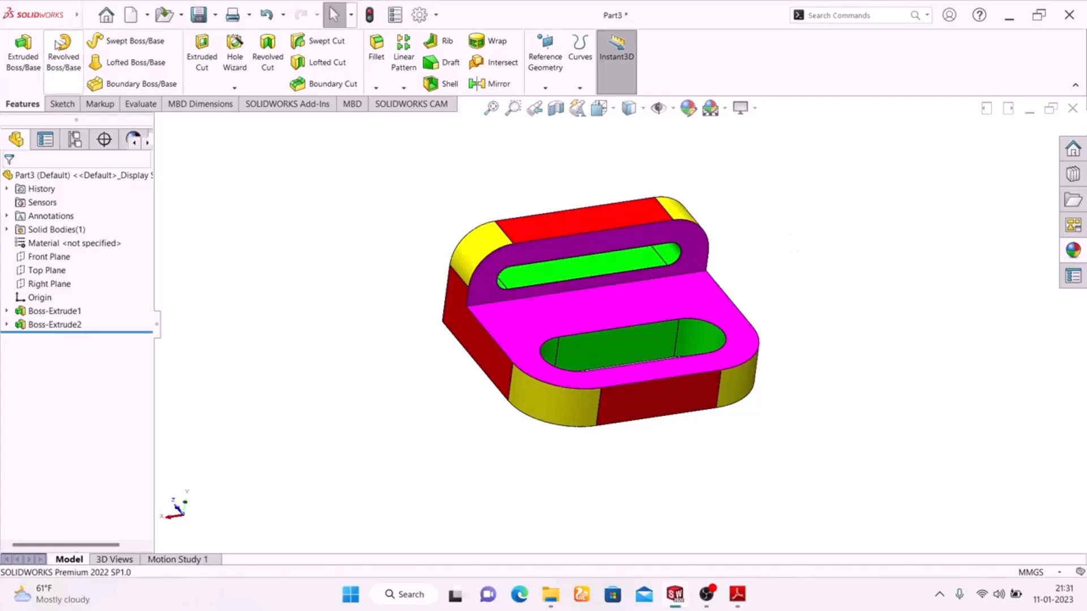
Start a new document from the welcome screen
{"action": "left_click", "coordinate": [108, 19]}
{"action": "left_click", "coordinate": [265, 163]}
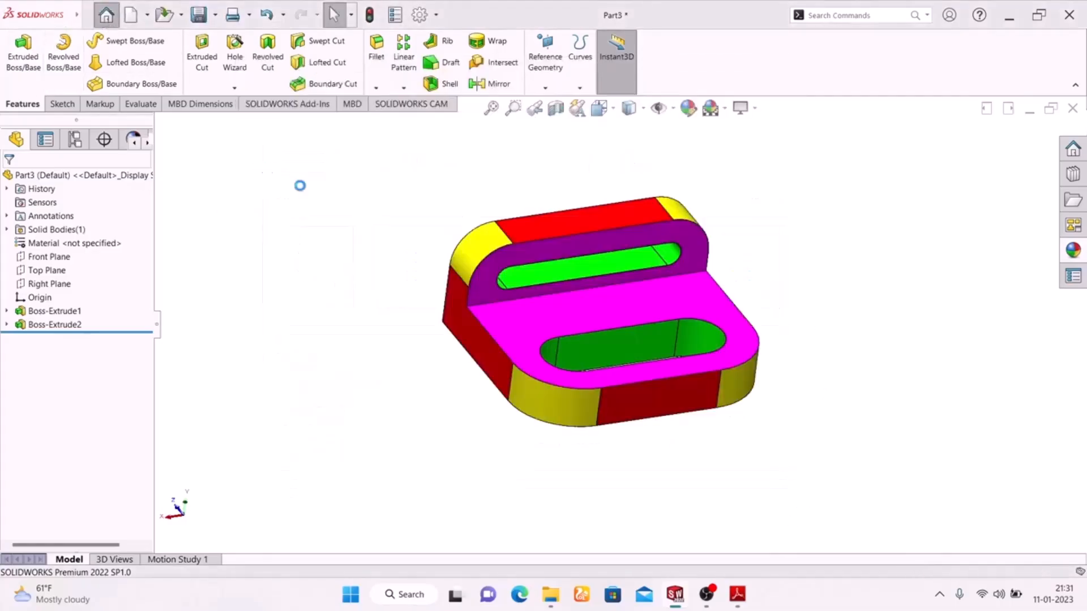